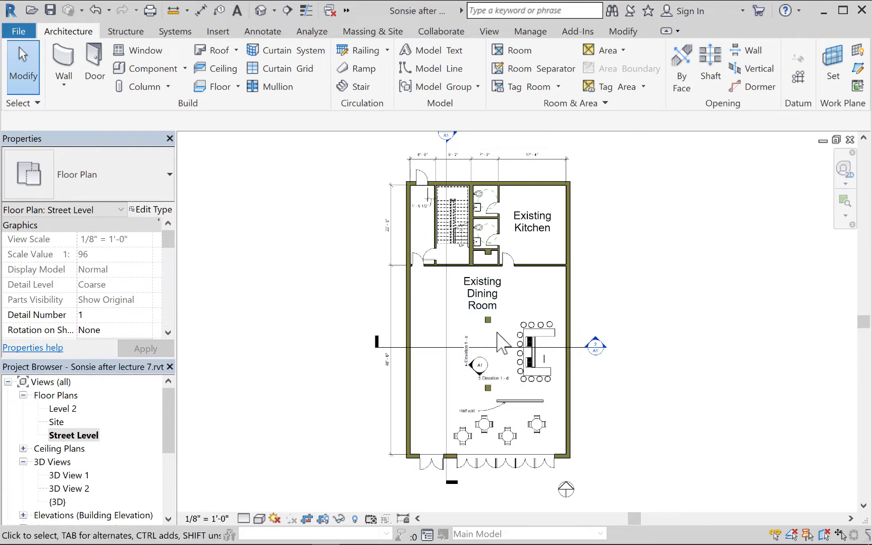
Try demolishing the wooden bar with stools in the dining room with the Demolish tool, and undo it
scroll(496, 345, "up", 1)
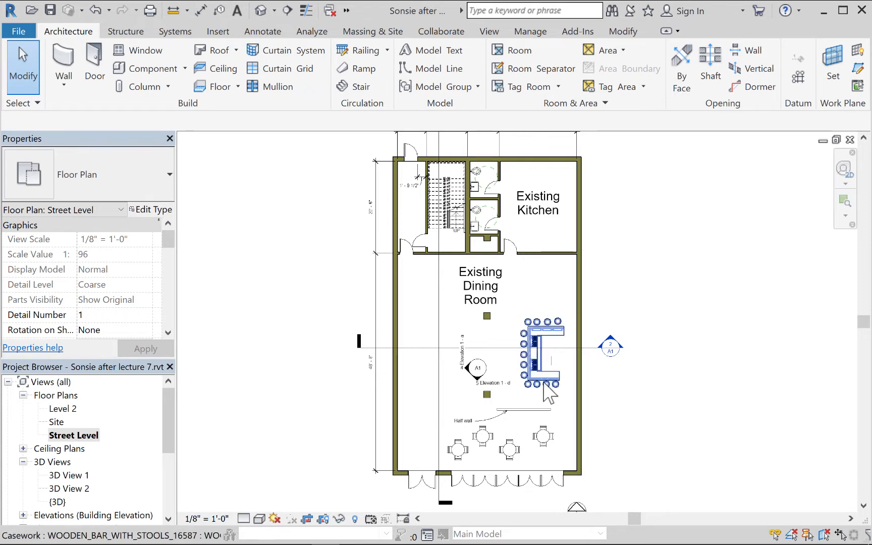
left_click(549, 393)
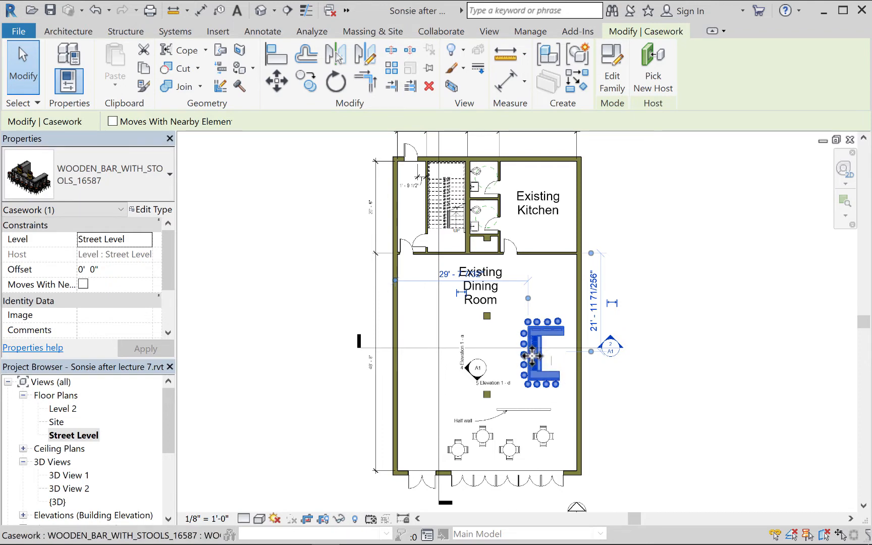
left_click(239, 87)
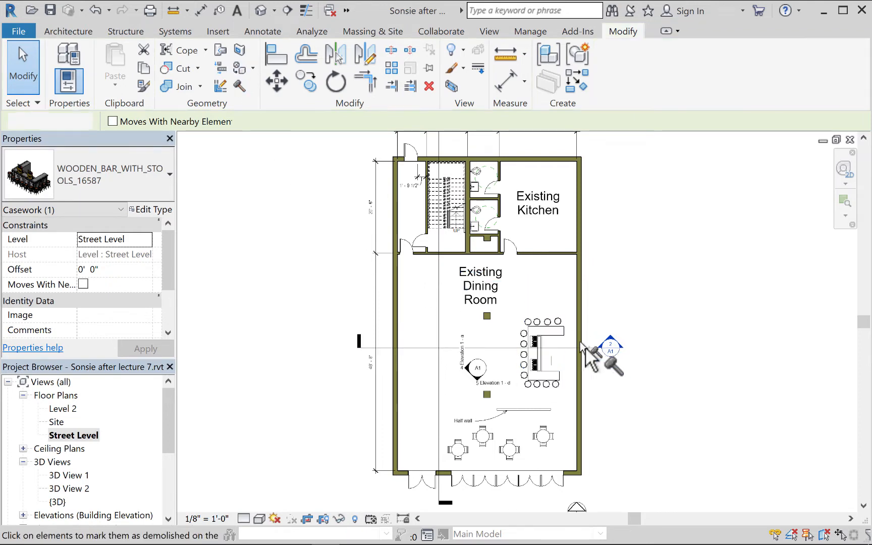
left_click(532, 355)
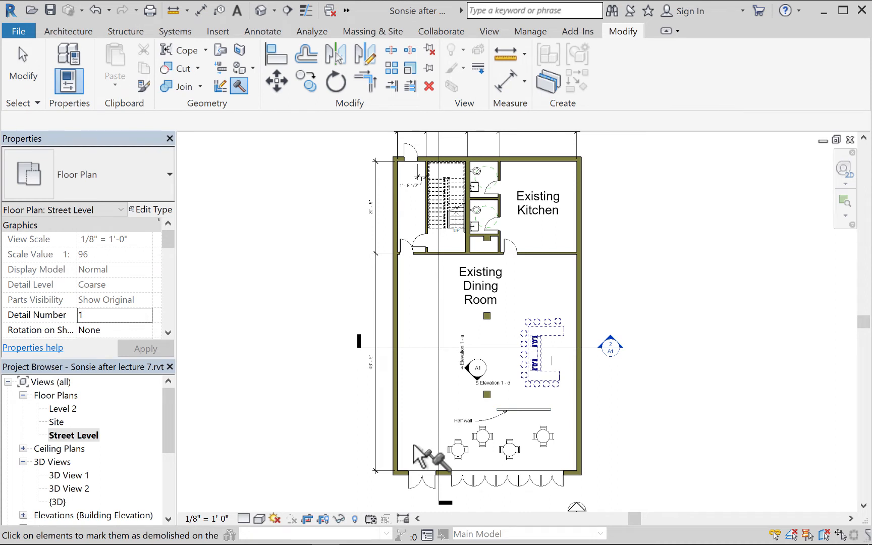
key("ctrl+z")
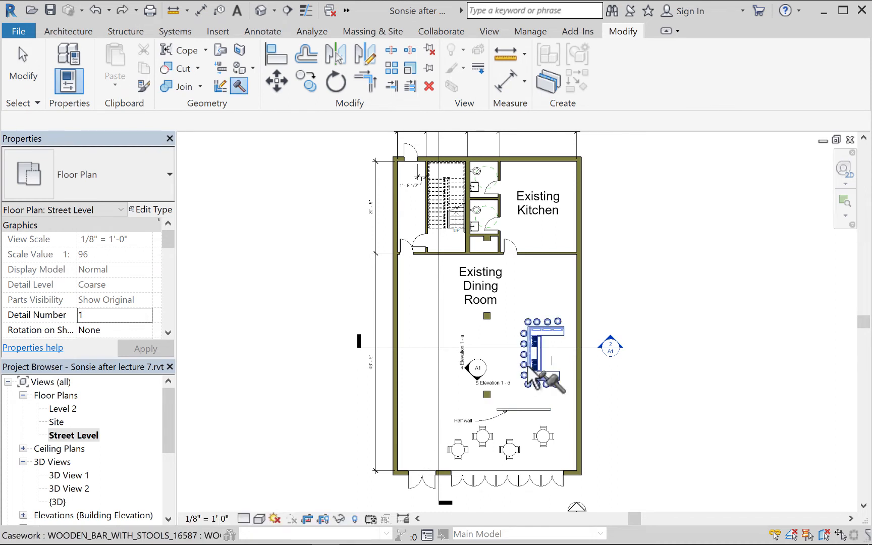
left_click(33, 75)
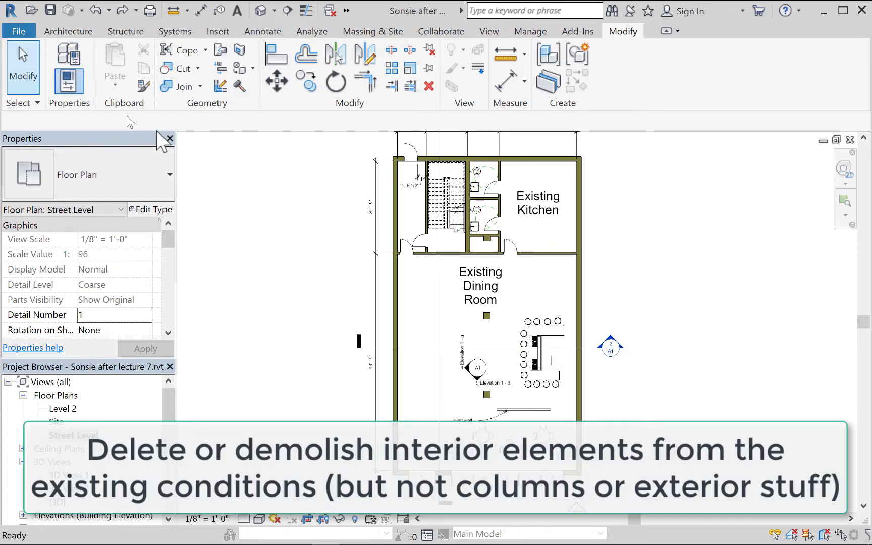
Delete the wooden bar with stools from the dining room on the Street Level plan
left_click(543, 381)
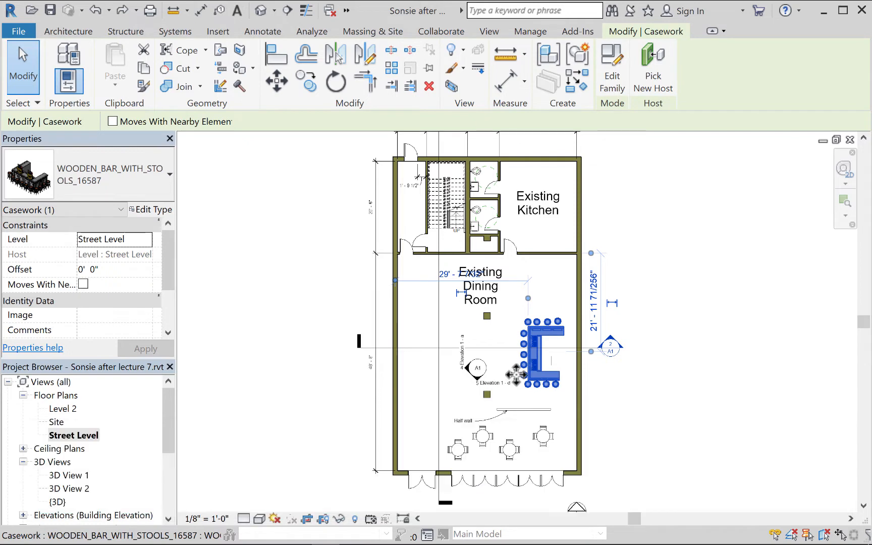
scroll(515, 376, "down", 1)
scroll(515, 377, "up", 3)
middle_click_drag(536, 390, 526, 357)
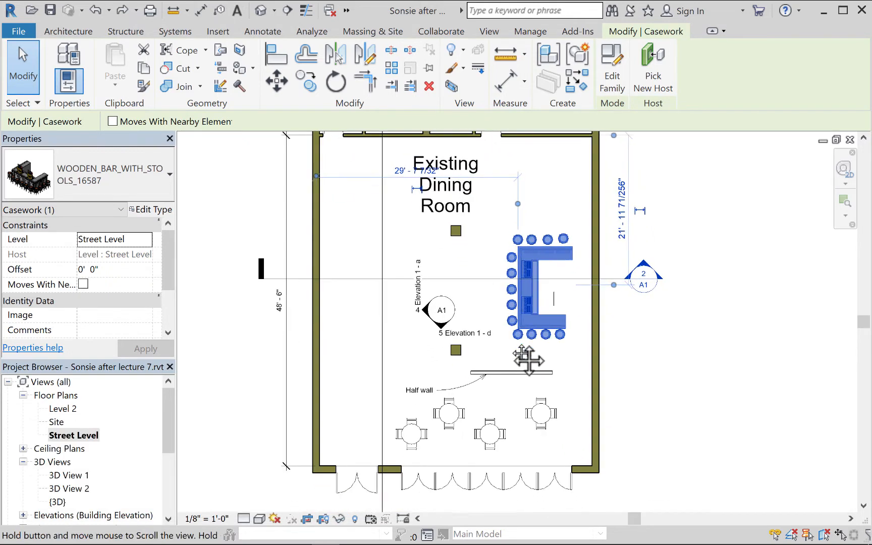
scroll(528, 367, "up", 1)
key("Delete")
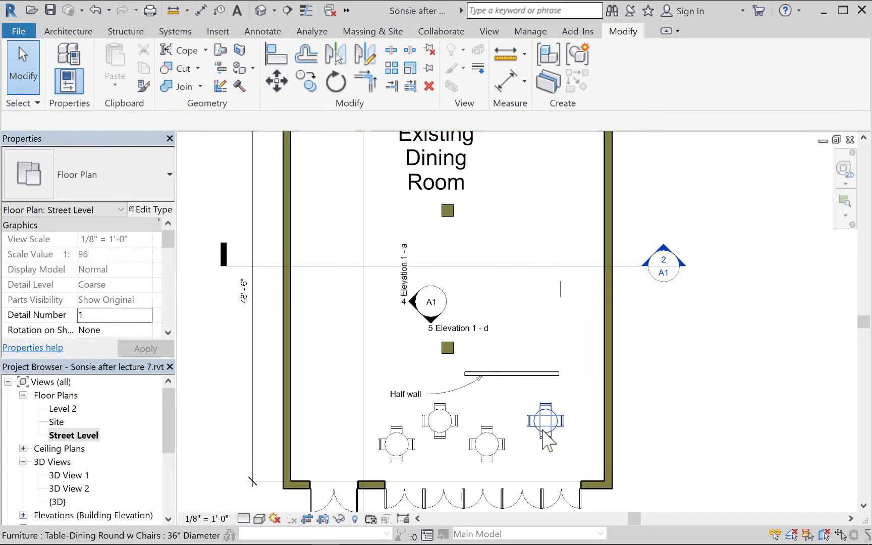
Delete the four round dining tables with chairs near the storefront, along with the Half wall note
left_click(536, 429)
left_click_drag(522, 436, 453, 425)
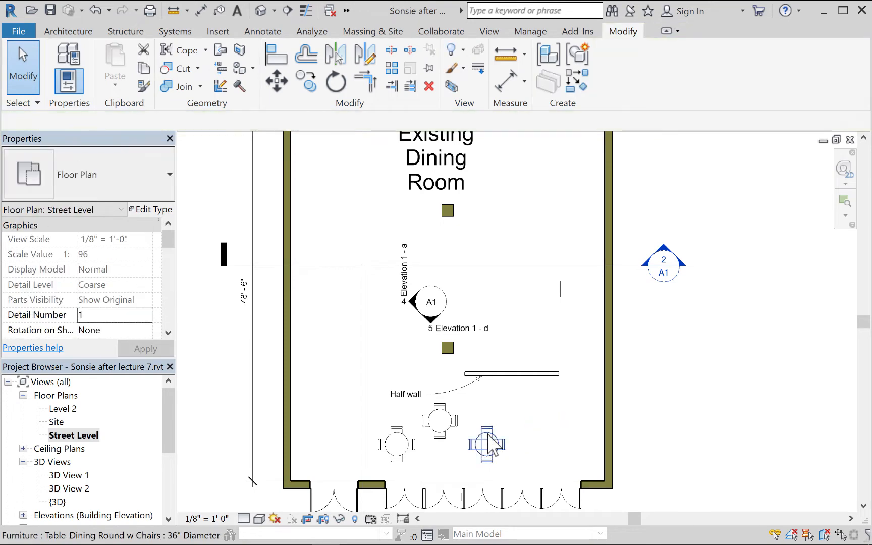
key("Delete")
left_click(437, 421)
key("Delete")
left_click(400, 442)
key("Delete")
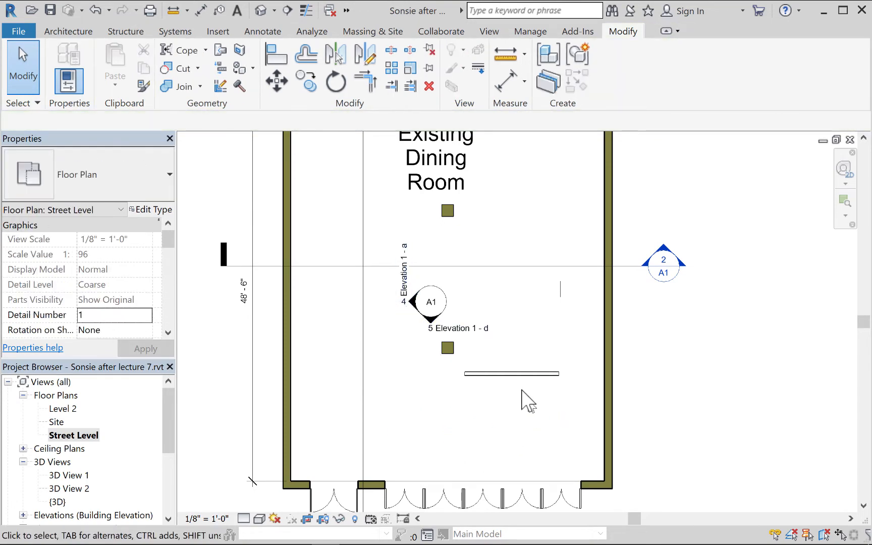
Select all instances of the linear dimension style visible in the view and remove them from the plan
middle_click_drag(456, 324, 513, 359)
scroll(512, 357, "up", 3)
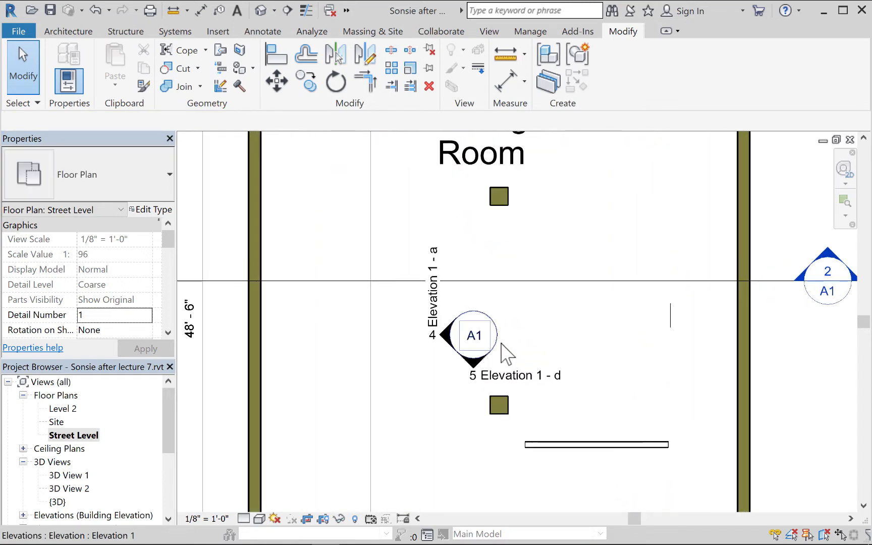
scroll(502, 345, "down", 4)
scroll(471, 302, "down", 1)
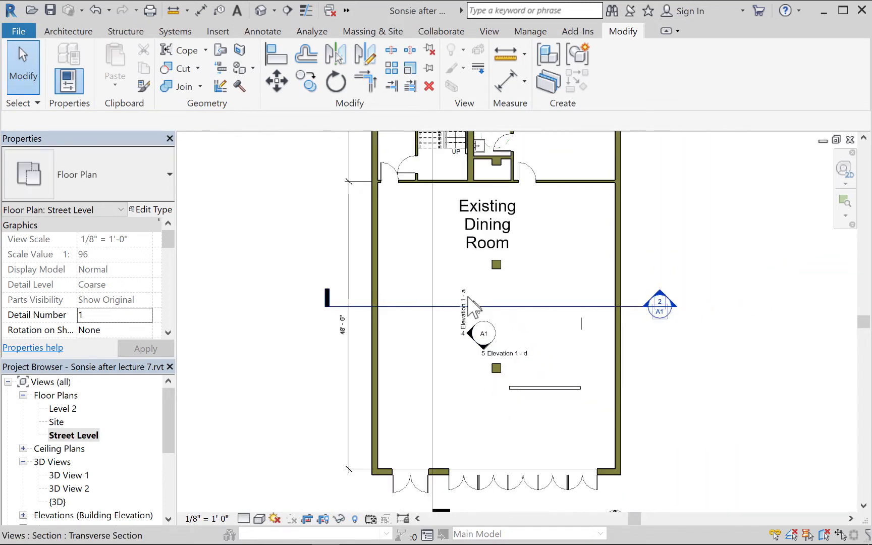
left_click(350, 194)
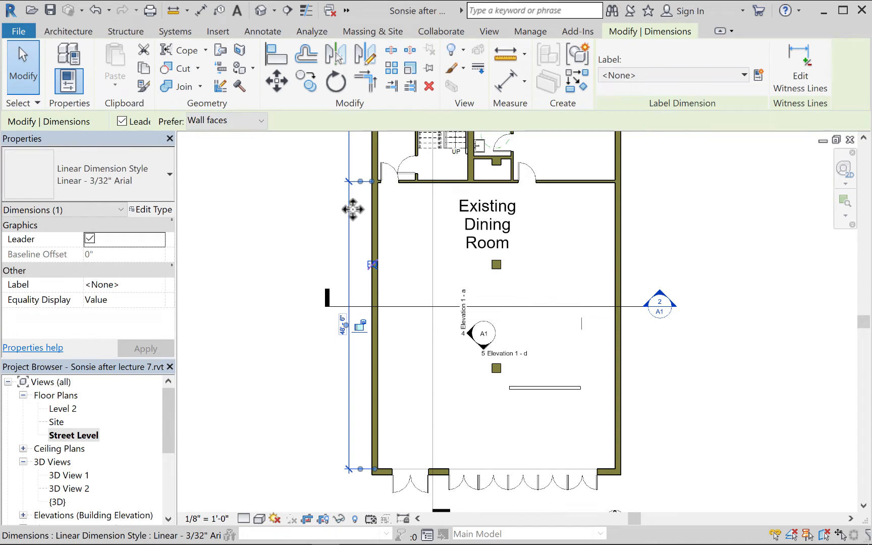
right_click(352, 209)
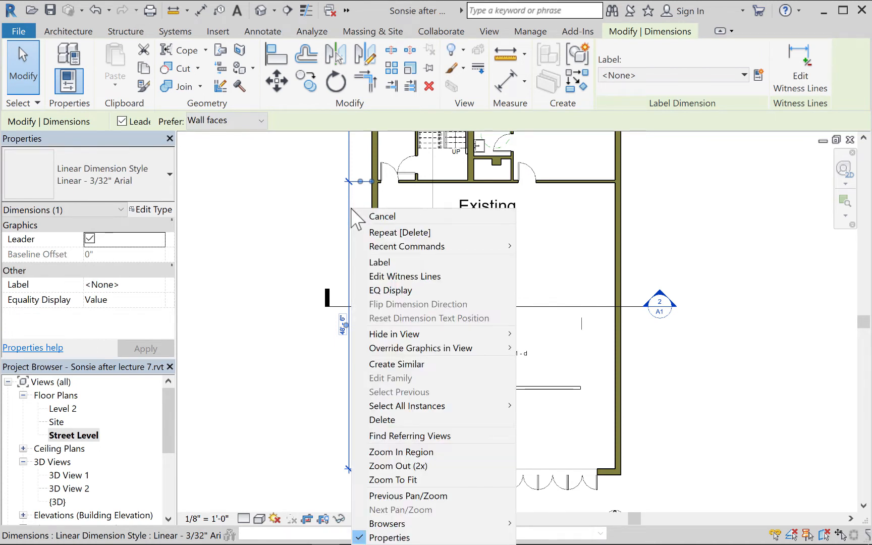
mouse_move(406, 407)
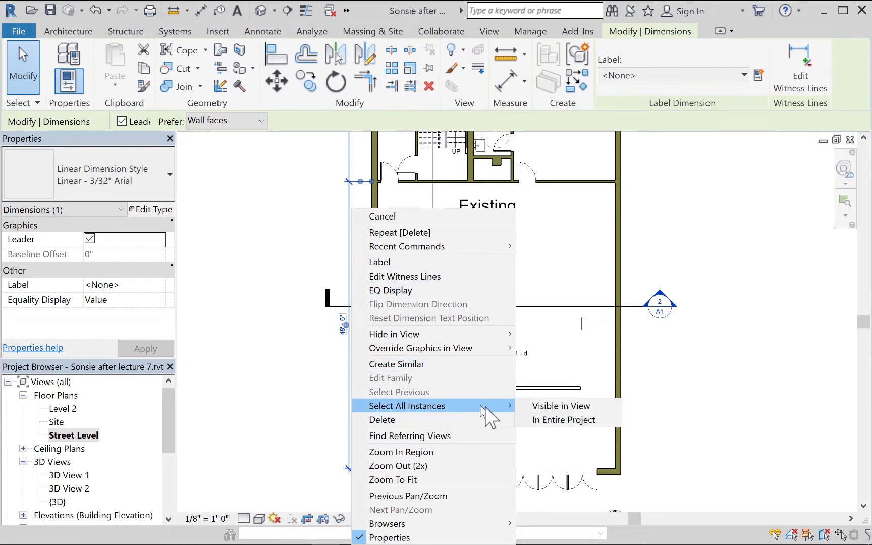
left_click(536, 408)
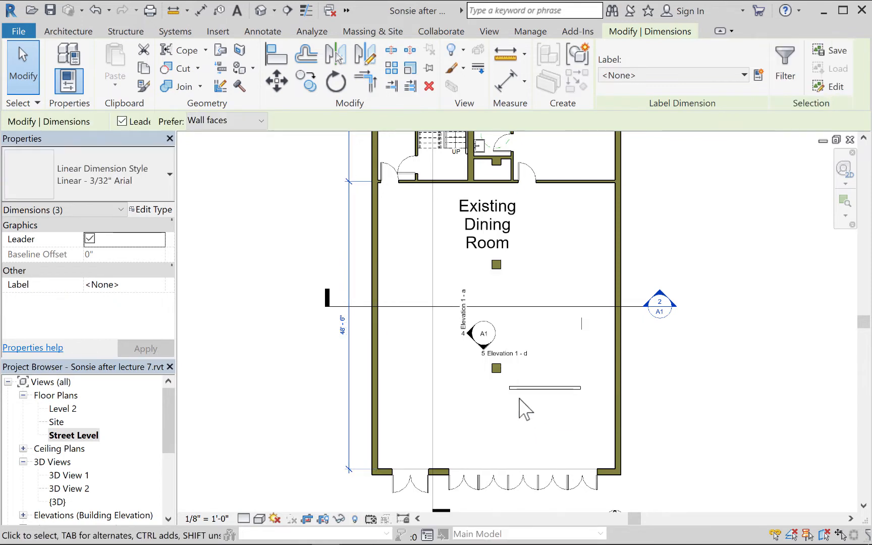
key("Escape")
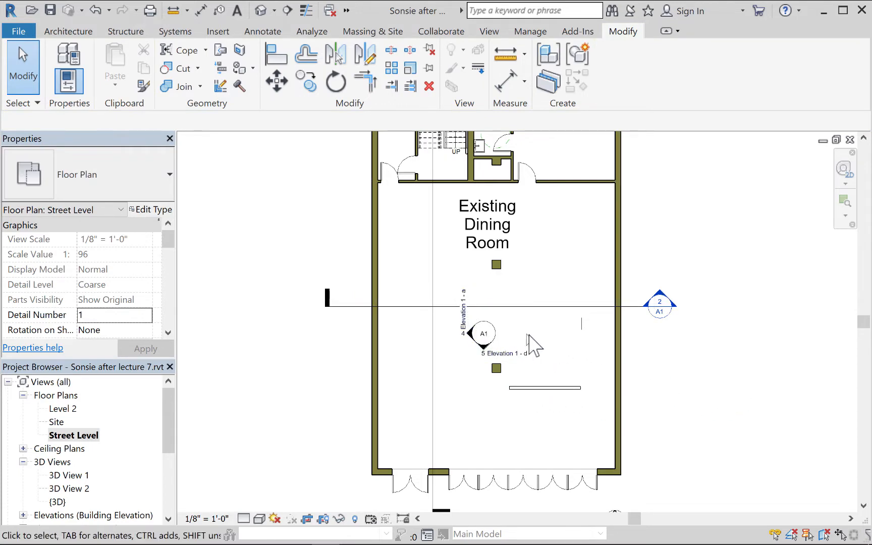
Move the Existing Dining Room and Existing Kitchen labels outside the building, east of the exterior wall
middle_click_drag(548, 366, 540, 409)
left_click(469, 258)
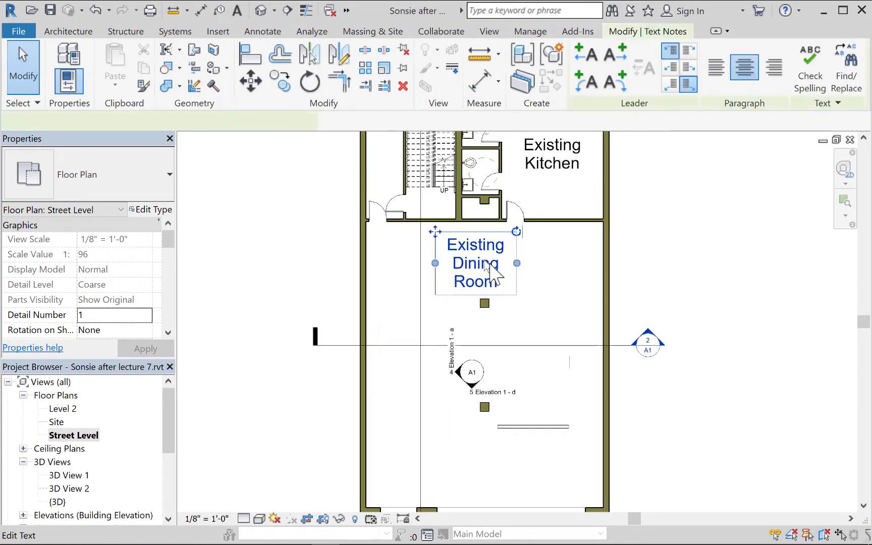
mouse_move(436, 232)
left_mouse_down()
mouse_move(530, 247)
mouse_move(648, 242)
left_mouse_up()
middle_click_drag(573, 304, 573, 342)
left_click(536, 194)
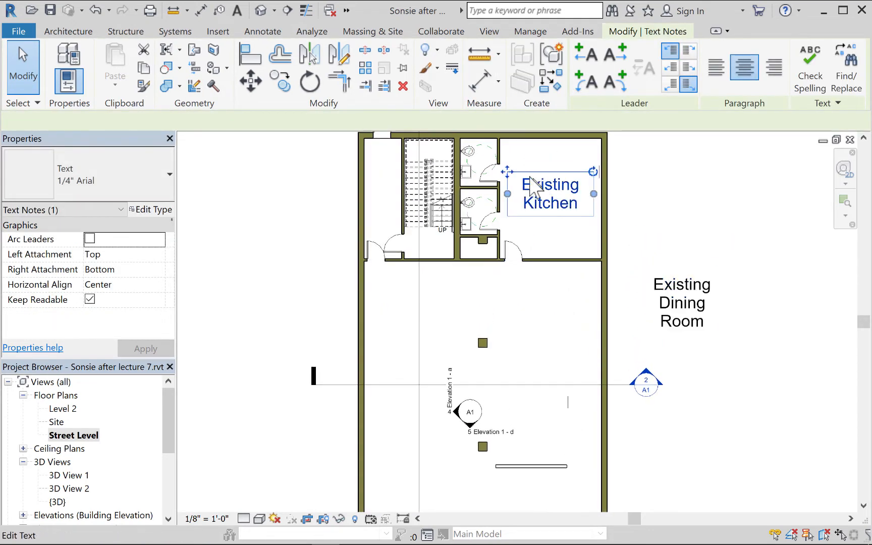
left_click_drag(507, 173, 672, 181)
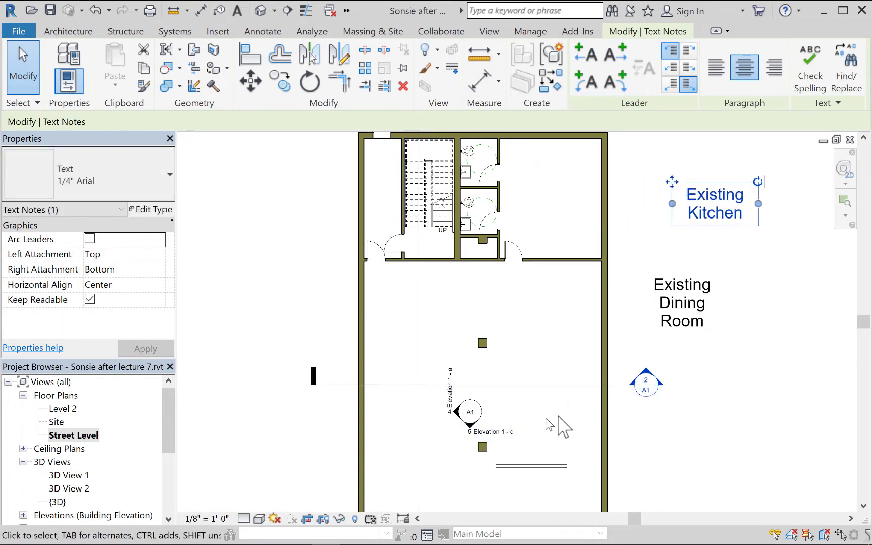
Copy the half wall from the Street Level plan and paste it on Level 2, just north of the upper column
middle_click_drag(563, 411, 558, 381)
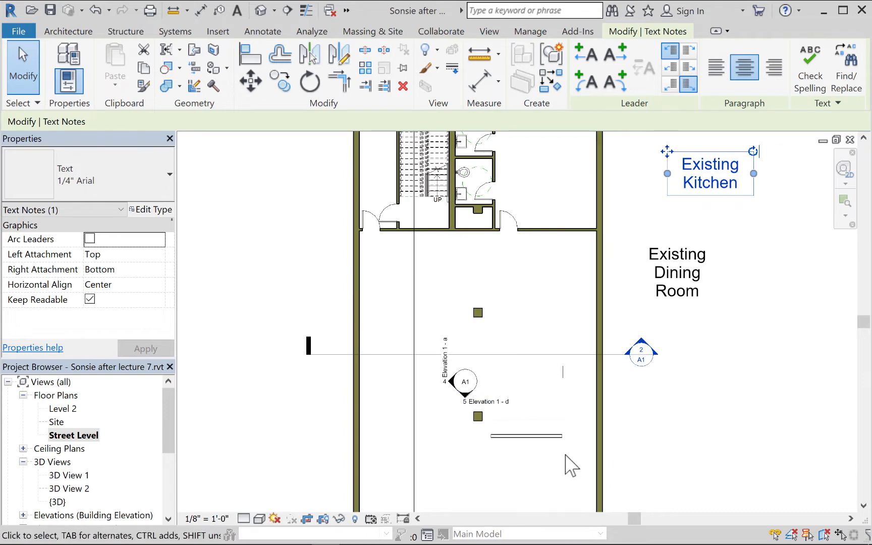
left_click(528, 436)
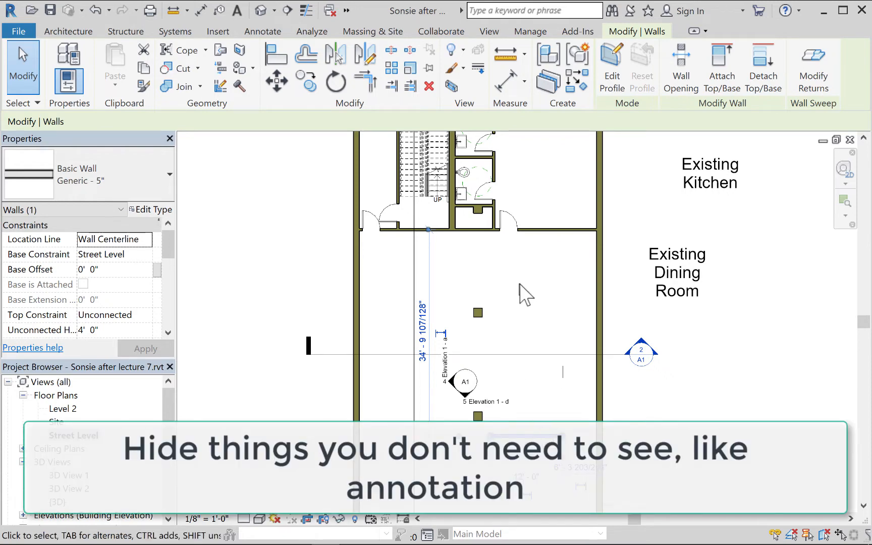
middle_click_drag(520, 296, 559, 371)
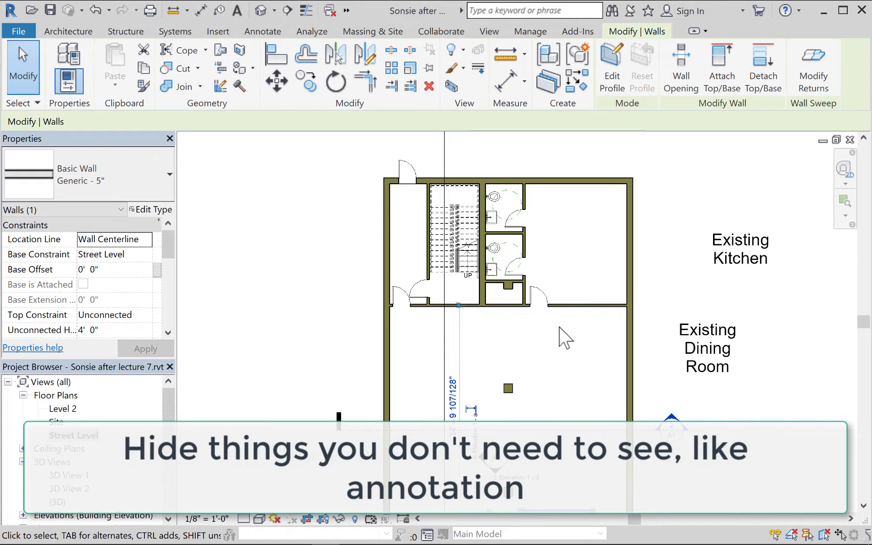
middle_click_drag(565, 338, 564, 306)
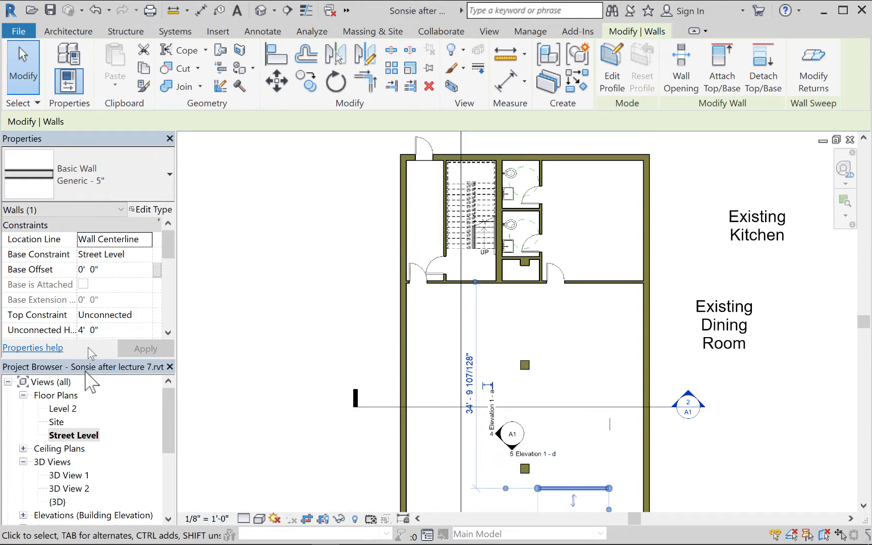
double_click(52, 408)
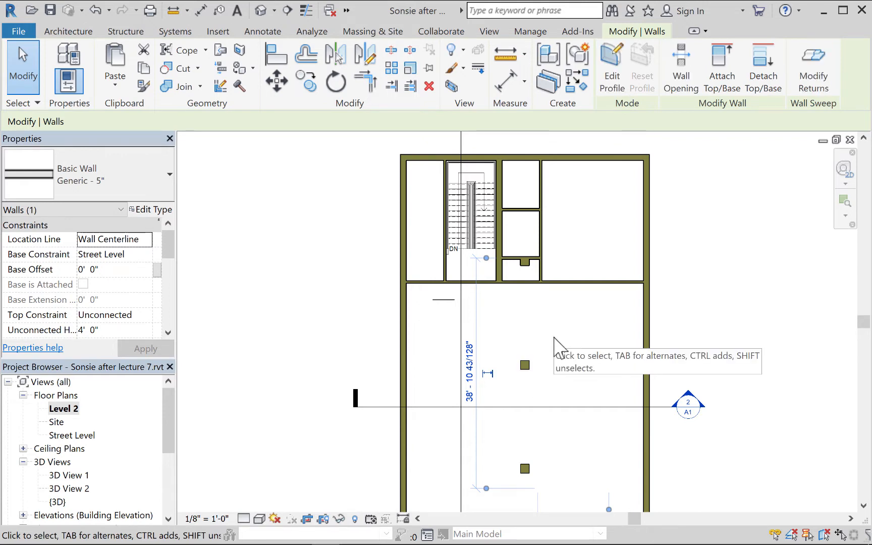
key("ctrl+v")
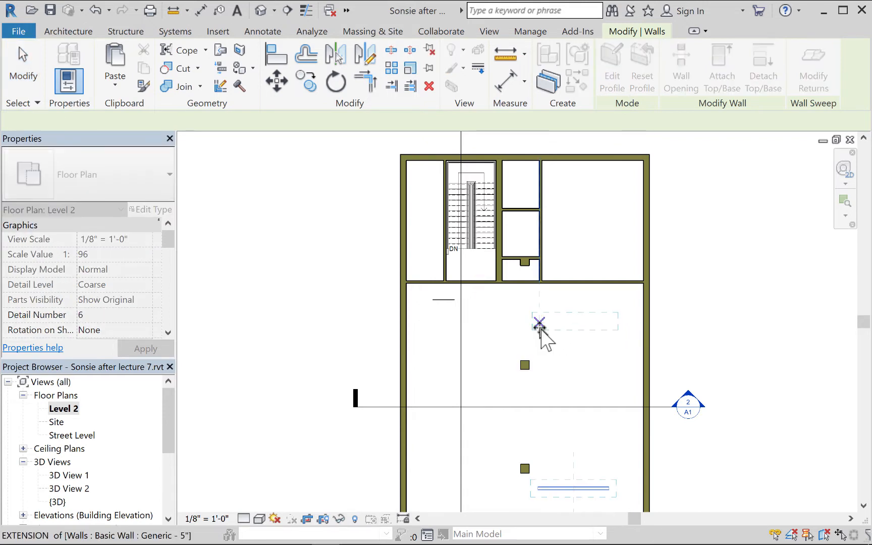
left_click(537, 325)
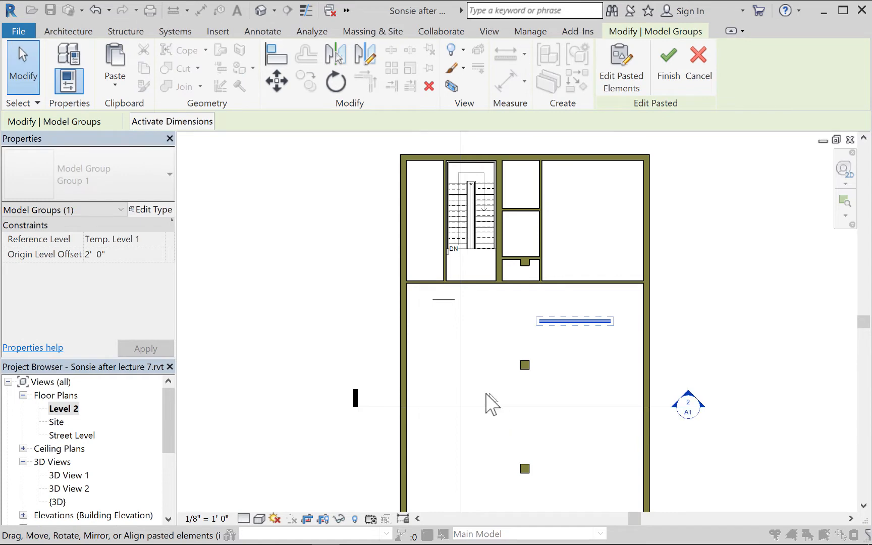
left_click(360, 284)
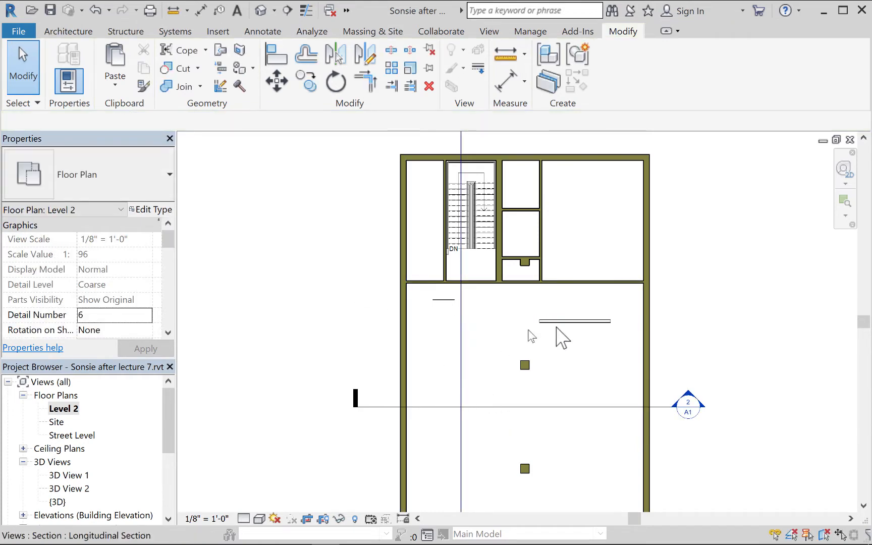
Delete the teenagers entourage below the stairs on the Level 2 plan and dismiss the antivirus notification
left_click(448, 299)
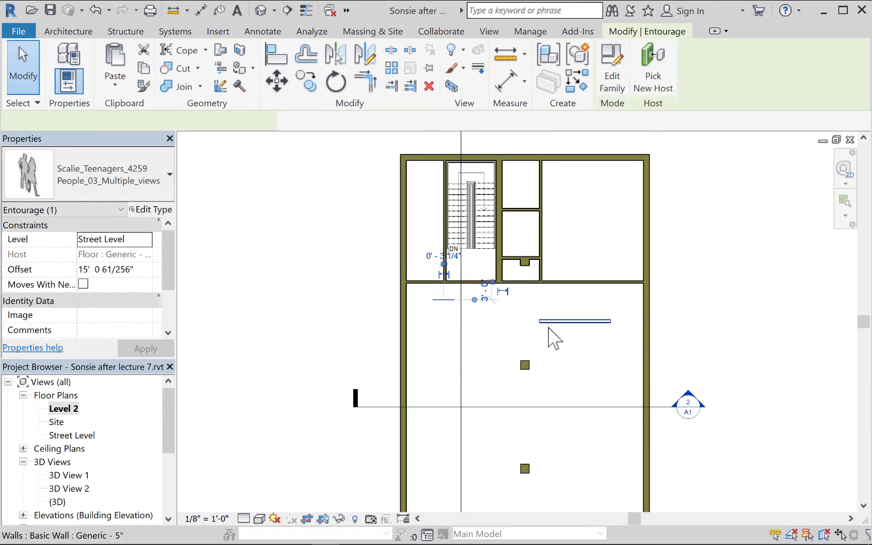
key("Delete")
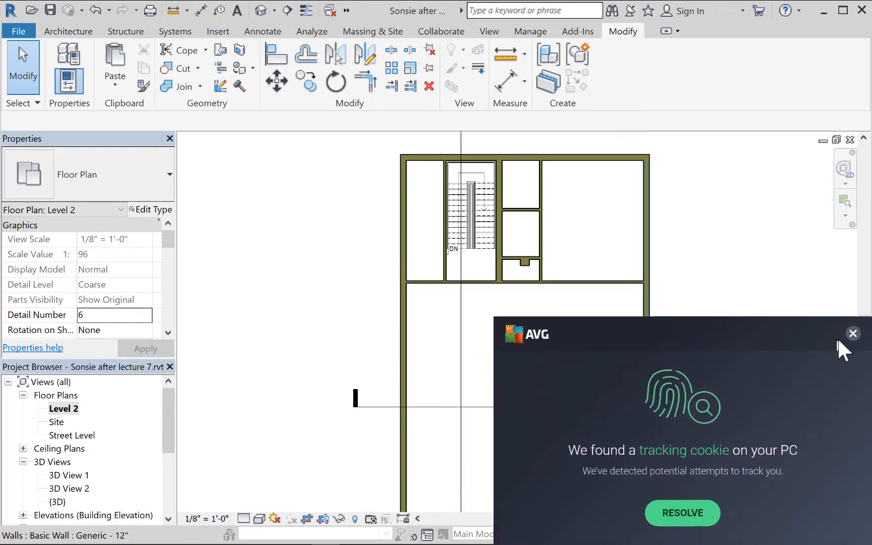
left_click(853, 333)
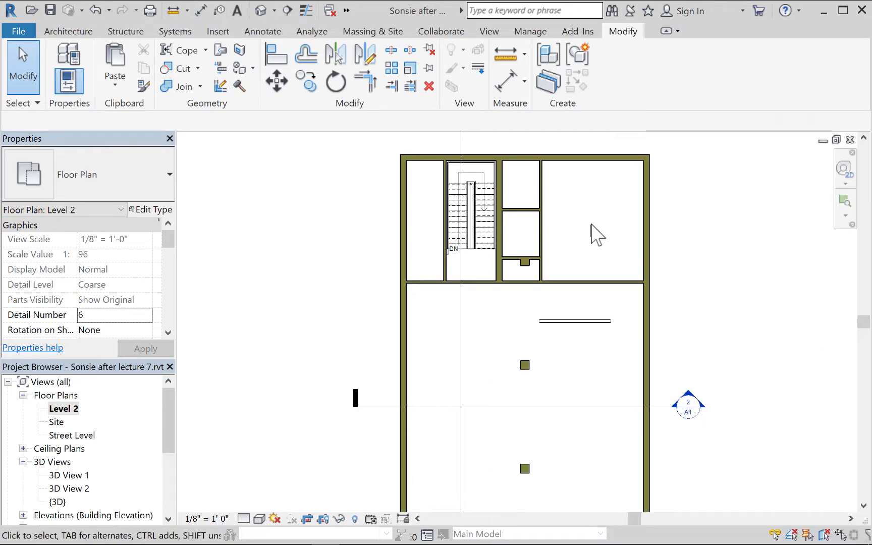
left_click(542, 192)
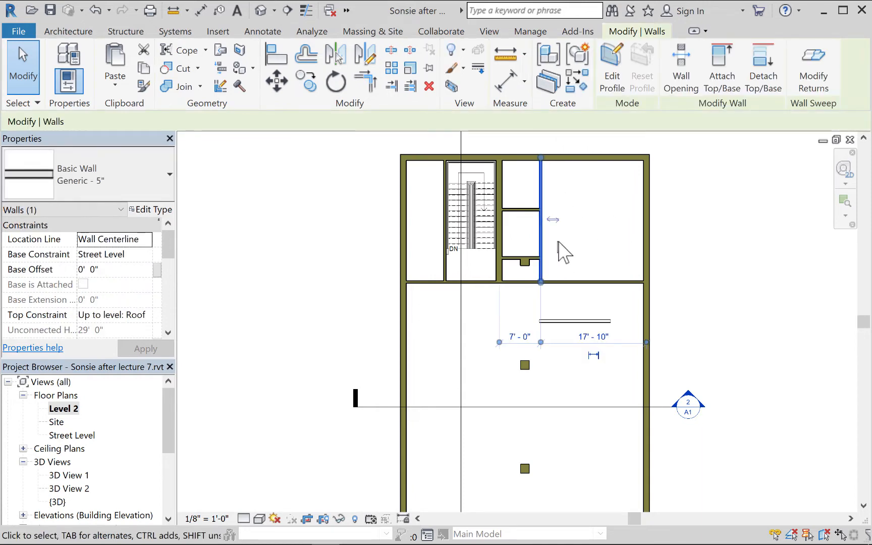
scroll(577, 213, "up", 3)
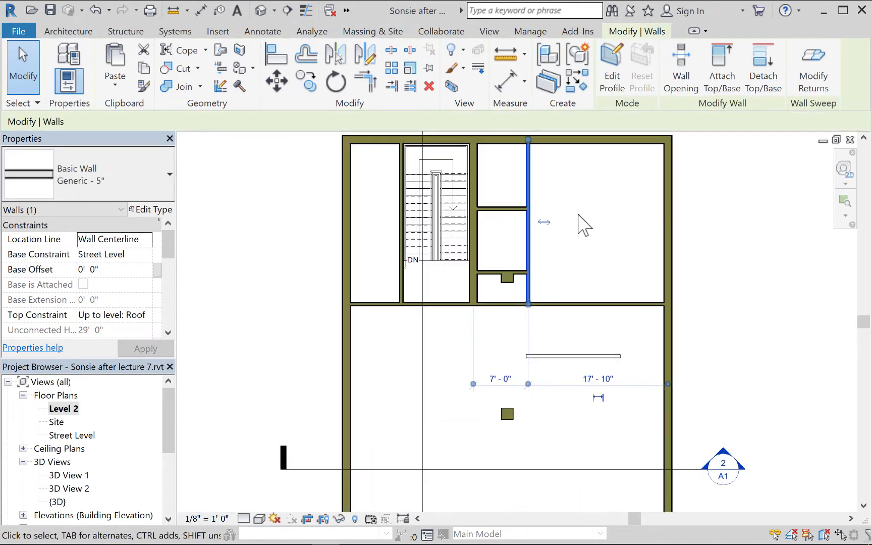
middle_click_drag(599, 236, 598, 278)
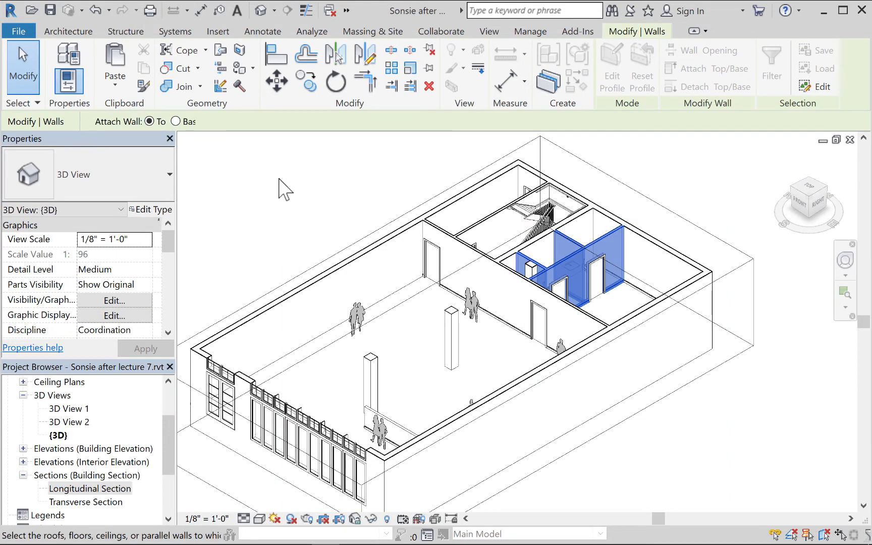
key("Escape")
key("Escape")
Attach the tops of the three 5" toilet room walls to the second floor in the 3D view
left_click(349, 241)
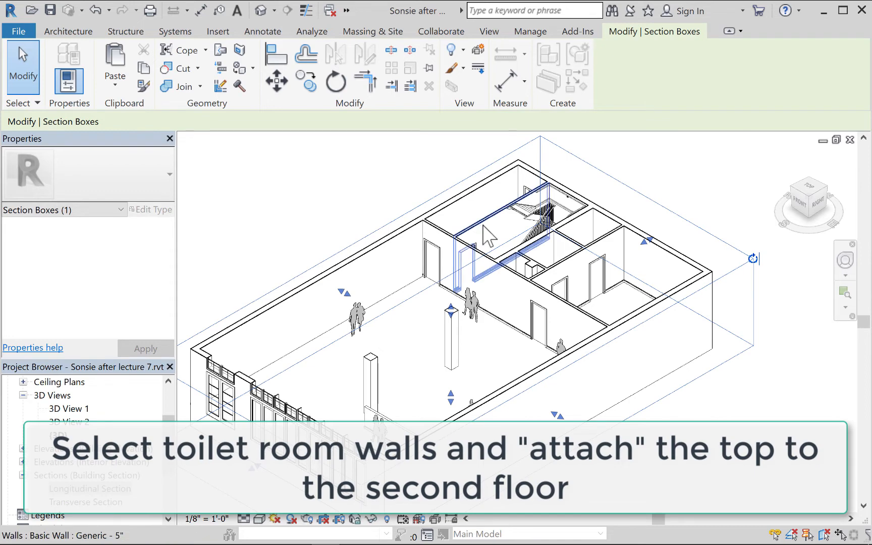
scroll(483, 225, "down", 5)
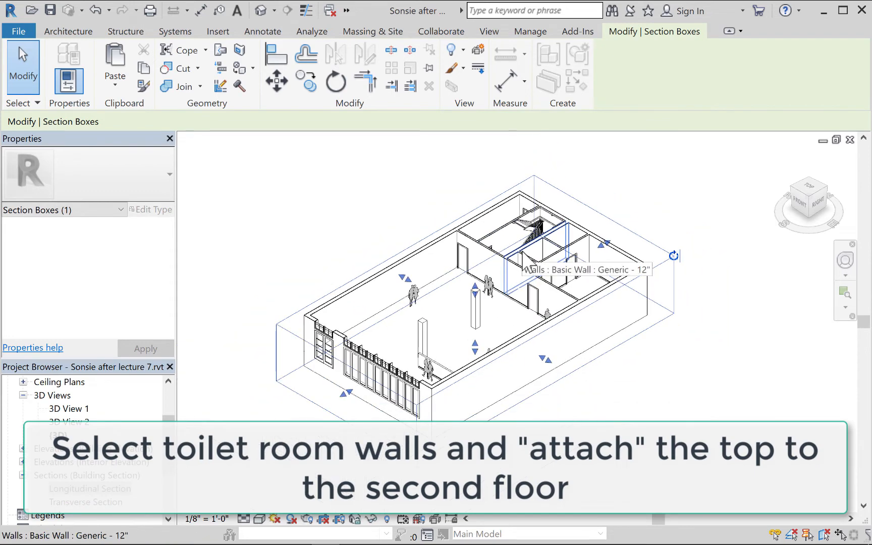
left_click_drag(484, 278, 488, 238)
middle_click_drag(512, 253, 544, 289, "shift")
scroll(492, 217, "up", 5)
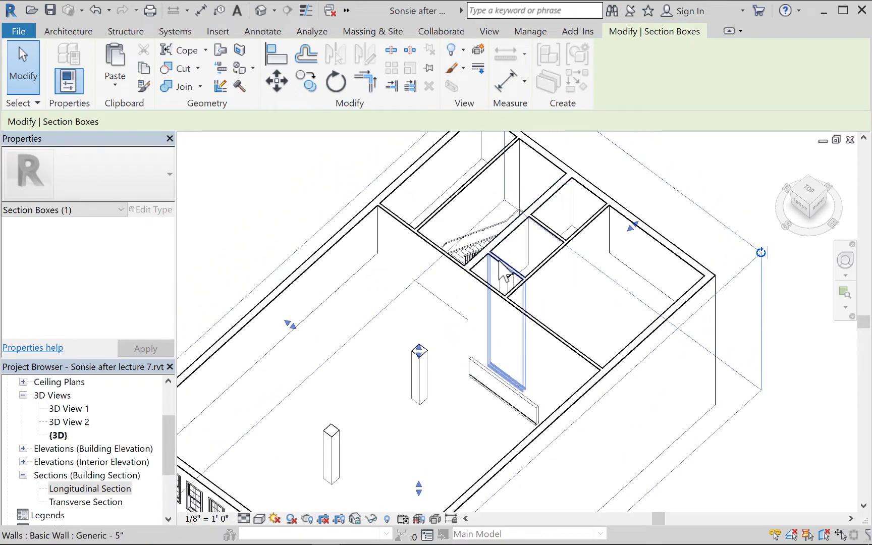
left_click(505, 265)
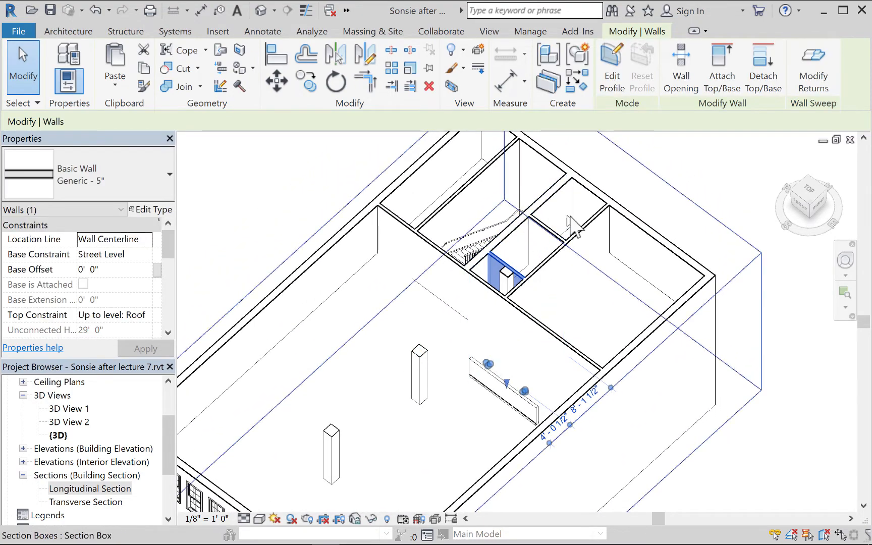
left_click(555, 238, "ctrl")
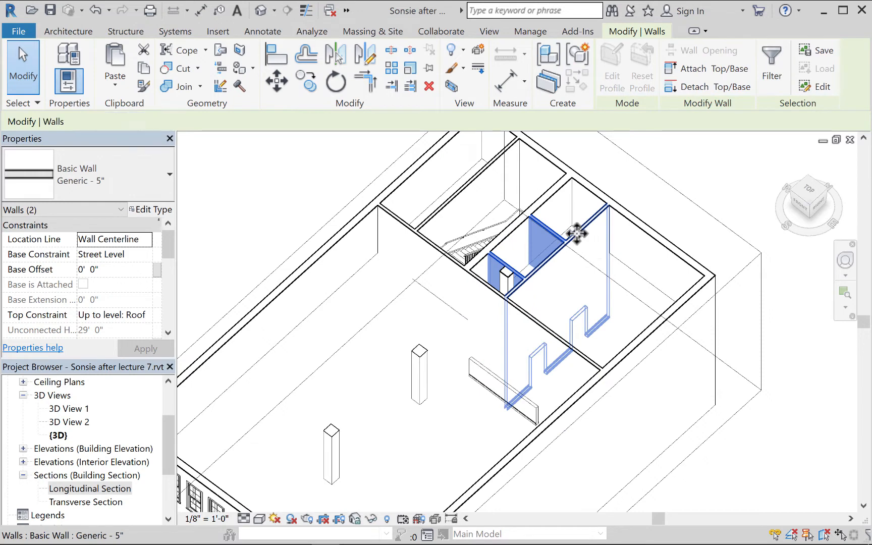
left_click(578, 230, "ctrl")
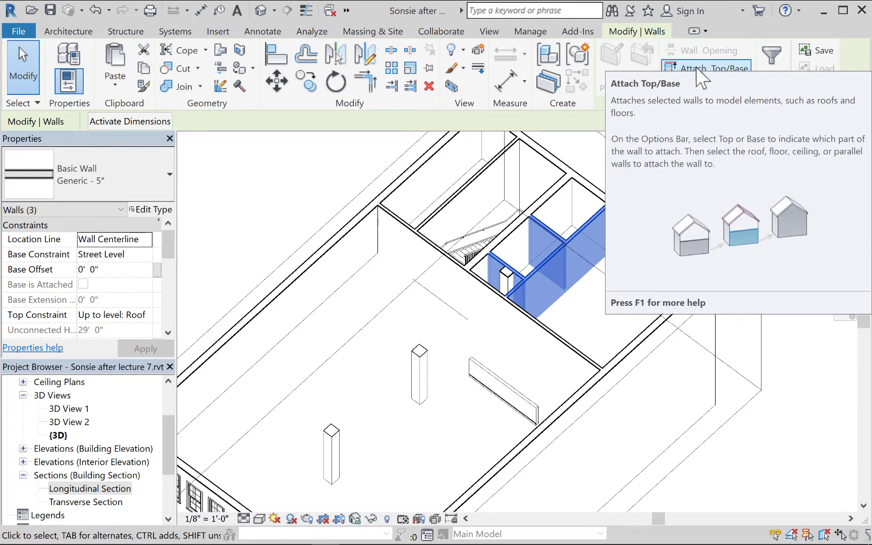
left_click(697, 69)
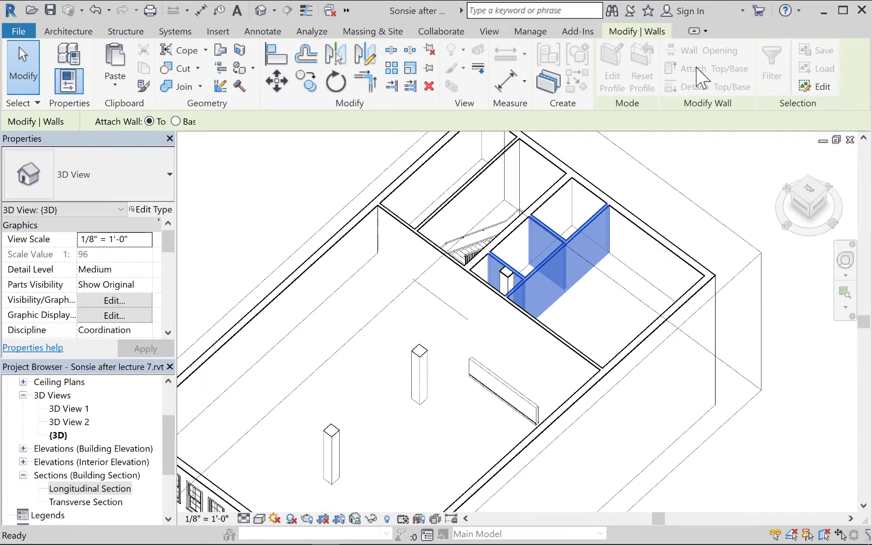
left_click(343, 294)
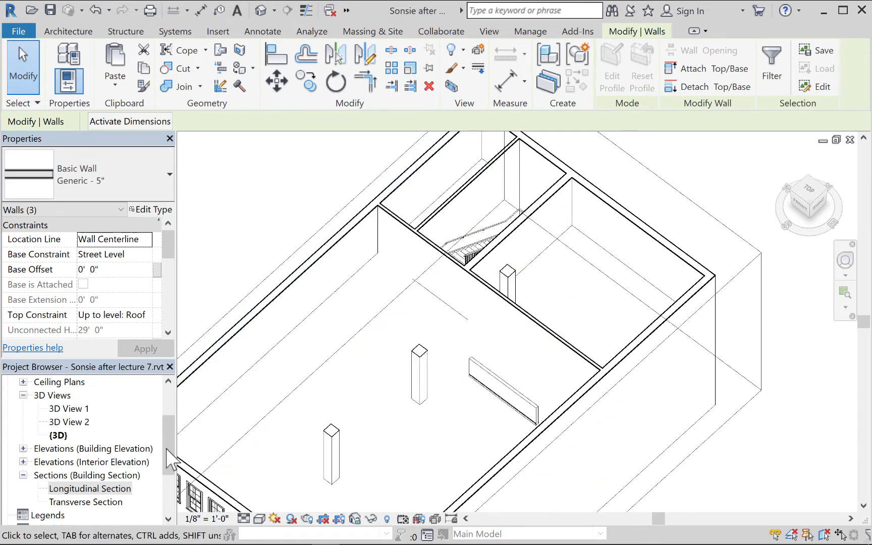
Open the Level 2 plan and examine the former toilet room area, the columns and the pasted half wall
left_click_drag(166, 448, 157, 402)
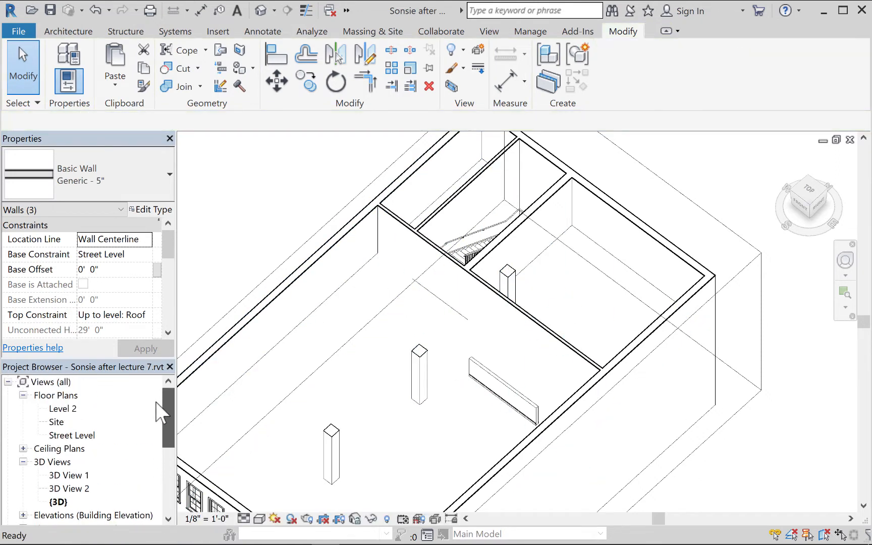
double_click(63, 408)
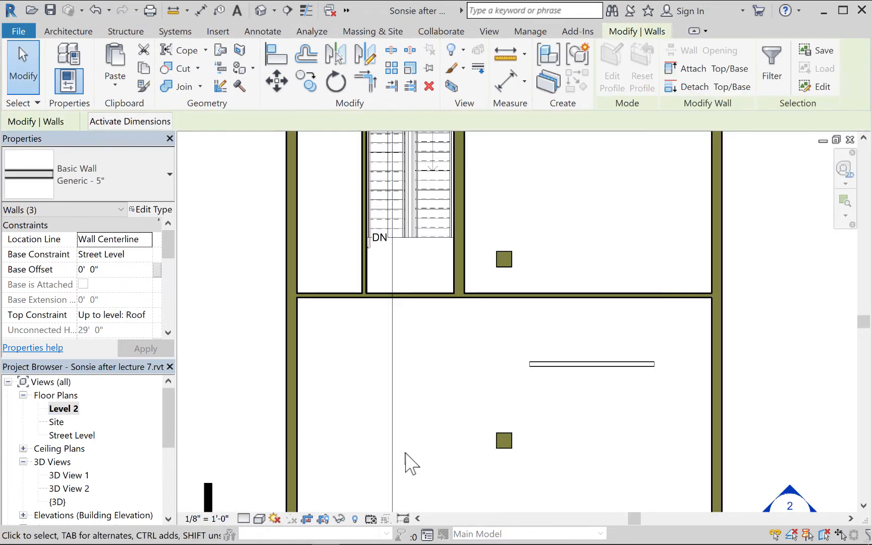
scroll(407, 465, "up", 2)
scroll(450, 394, "down", 2)
scroll(454, 372, "down", 3)
middle_click_drag(454, 376, 427, 409)
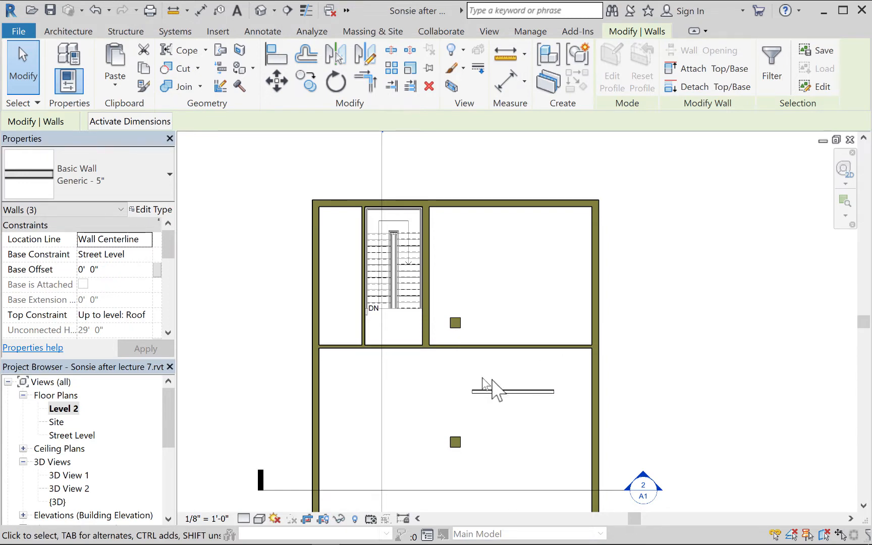
scroll(507, 395, "down", 1)
scroll(507, 395, "up", 2)
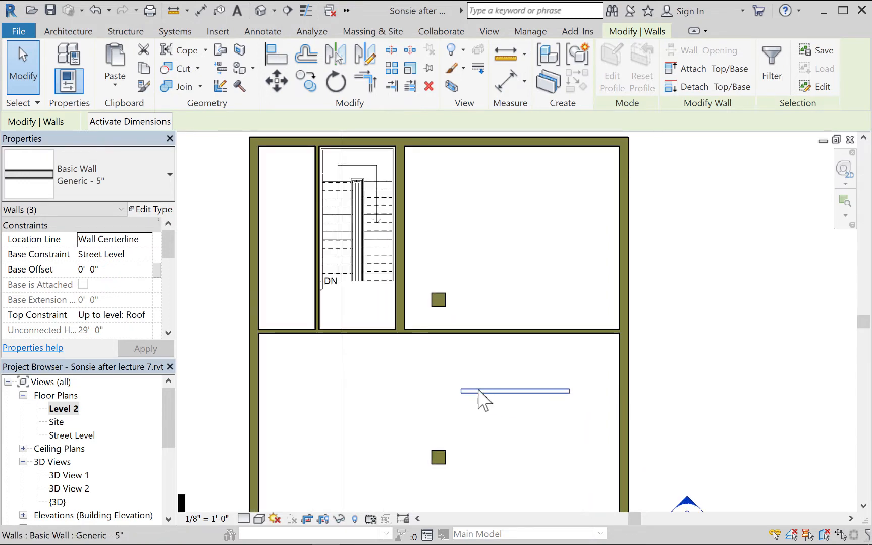
mouse_move(475, 390)
middle_mouse_down()
mouse_move(458, 381)
mouse_move(475, 384)
mouse_move(468, 378)
middle_mouse_up()
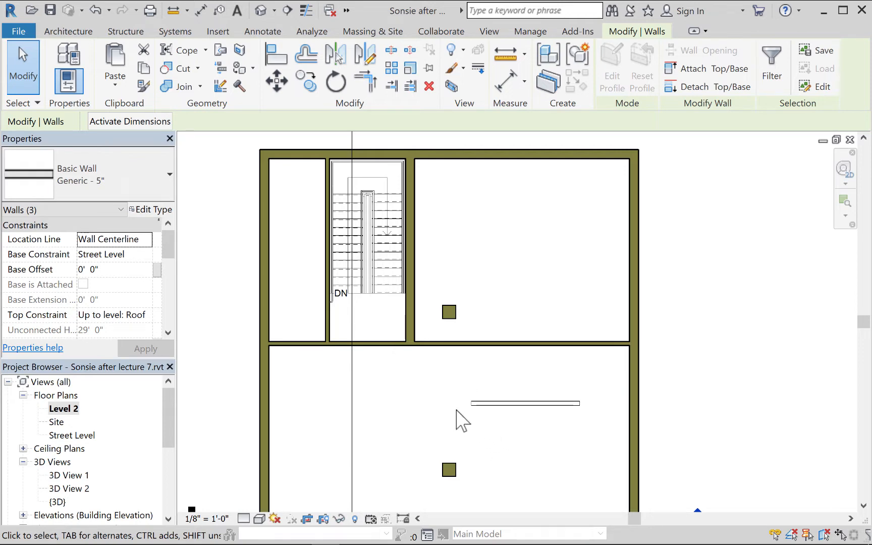
Switch to the default 3D view and set its visual style to Shaded
left_click(261, 10)
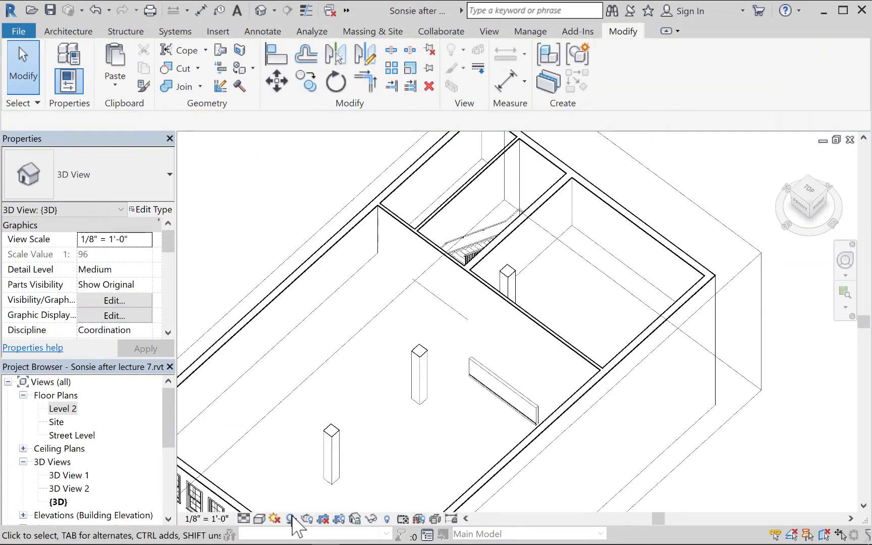
left_click(259, 519)
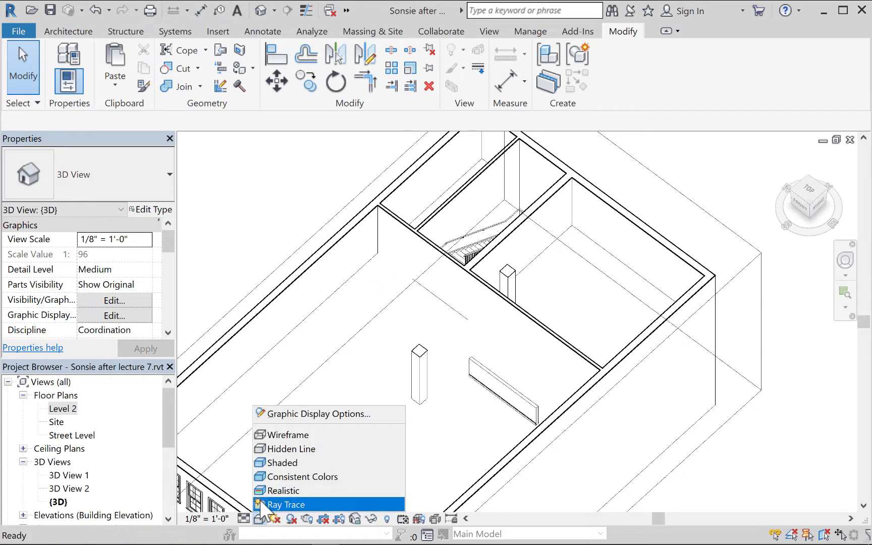
left_click(263, 464)
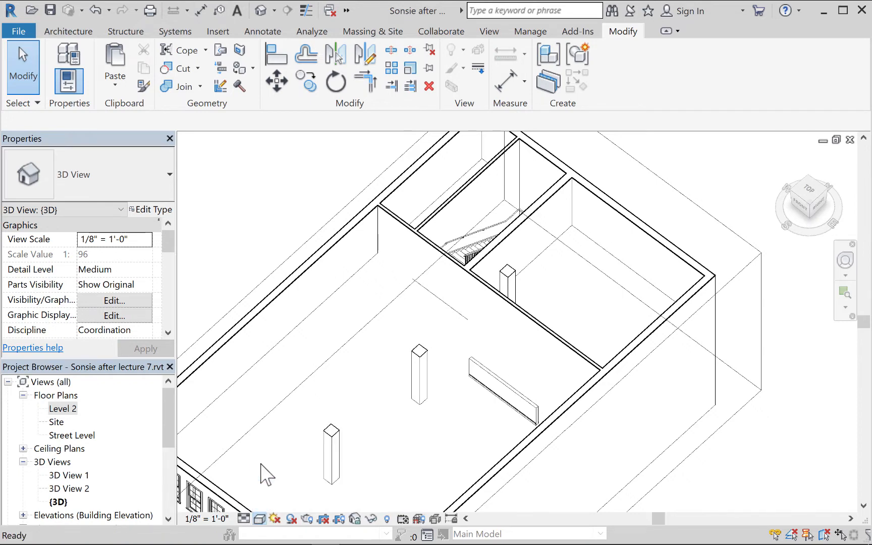
Stretch the top of the Level 2 half wall up to a height of about 5 feet
scroll(535, 394, "up", 5)
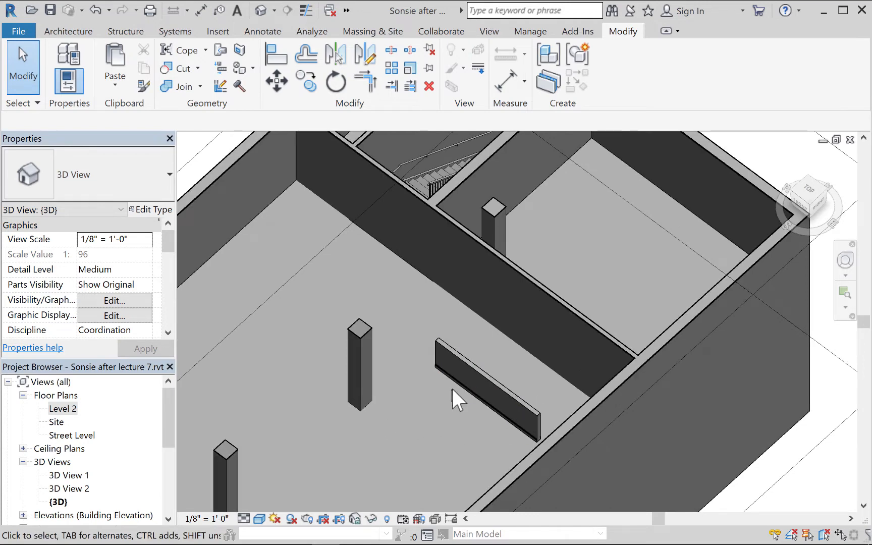
left_click(468, 368)
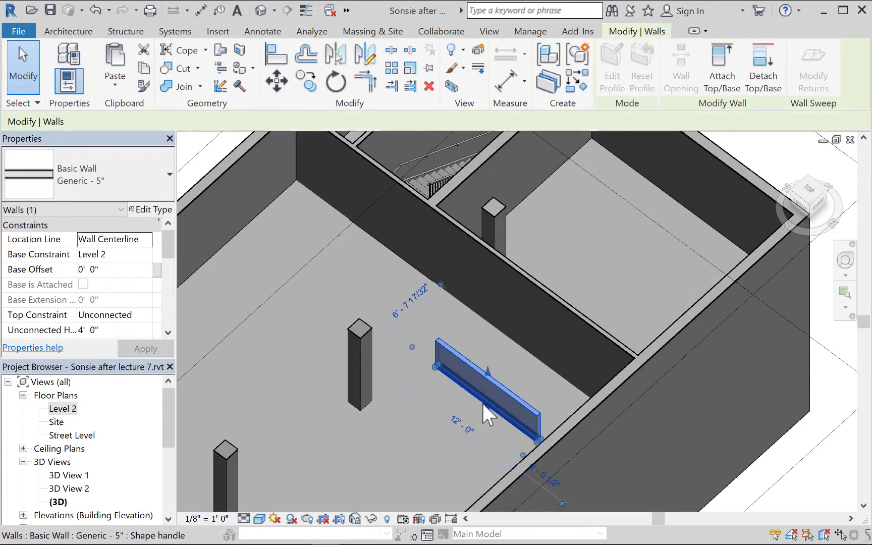
scroll(483, 403, "up", 2)
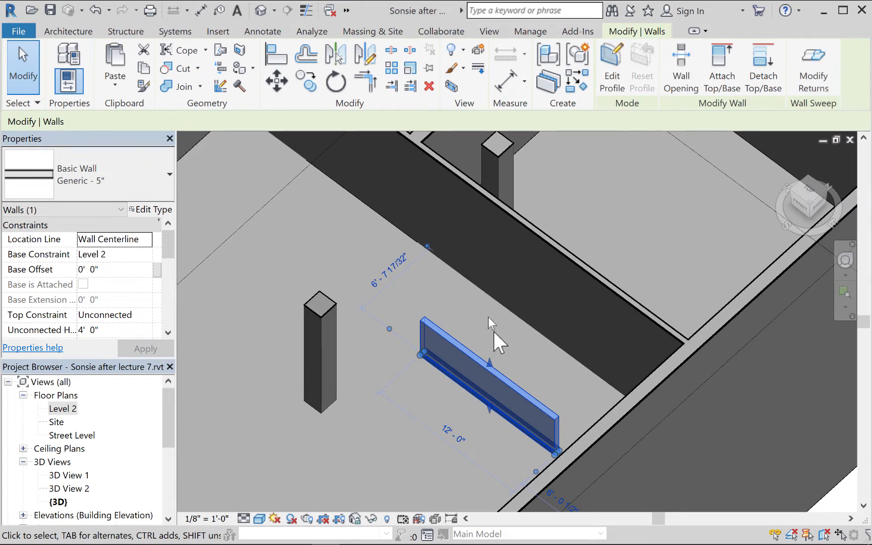
left_click_drag(490, 364, 490, 356)
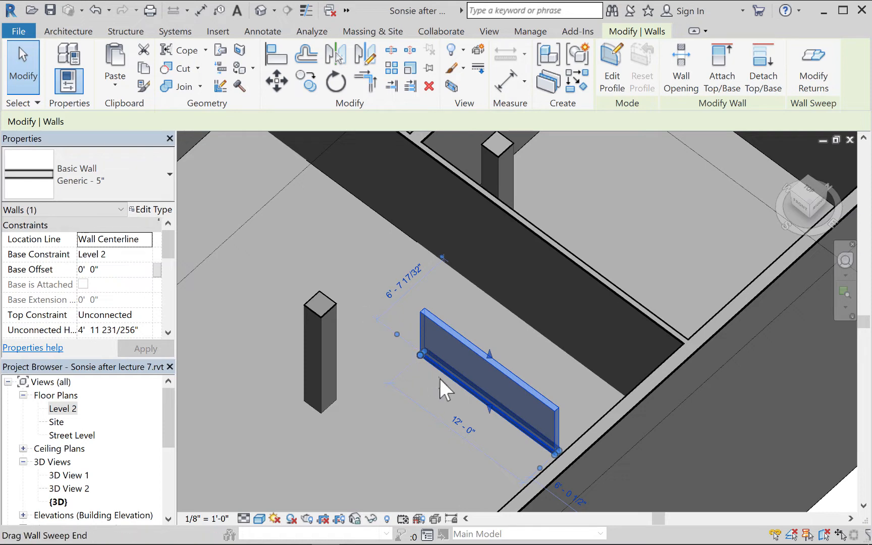
Duplicate the half wall's type under the name "Glass half wall"
scroll(462, 389, "up", 3)
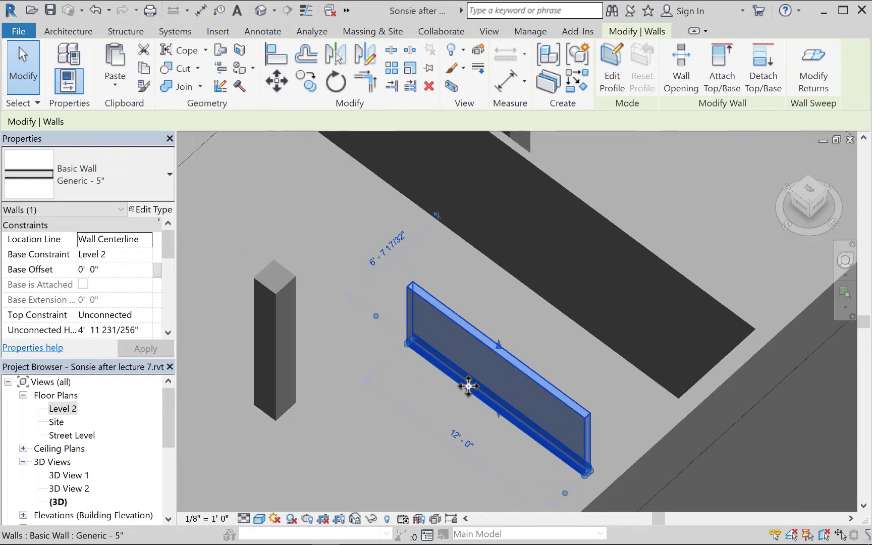
middle_click_drag(470, 386, 500, 376, "shift")
scroll(503, 382, "up", 3)
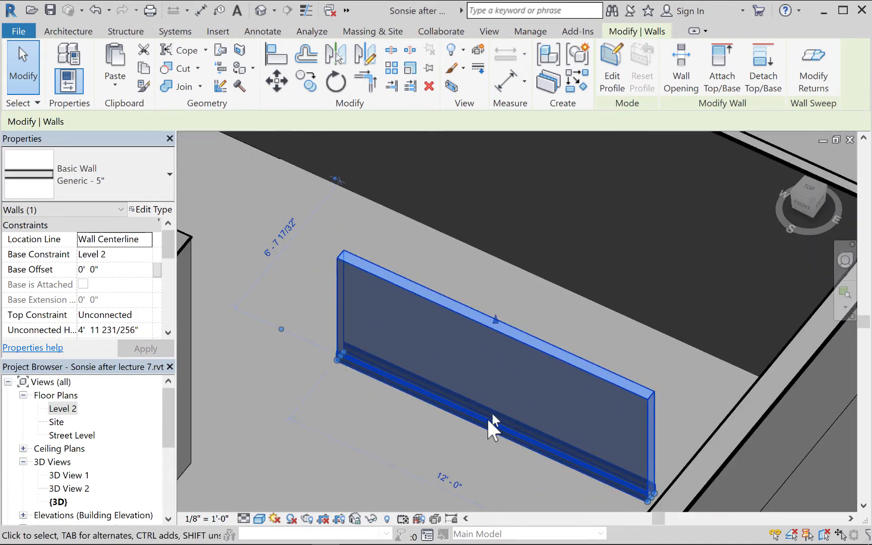
left_click(414, 431)
left_click(429, 300)
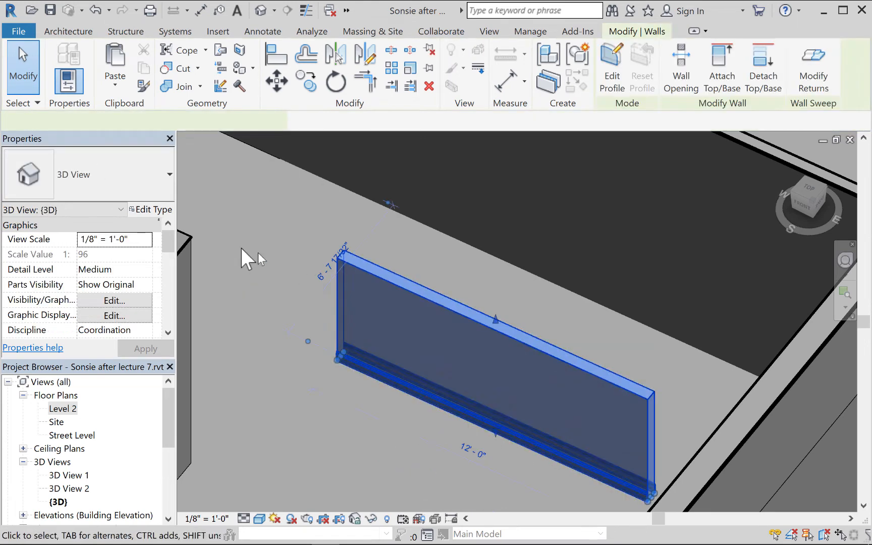
left_click(159, 211)
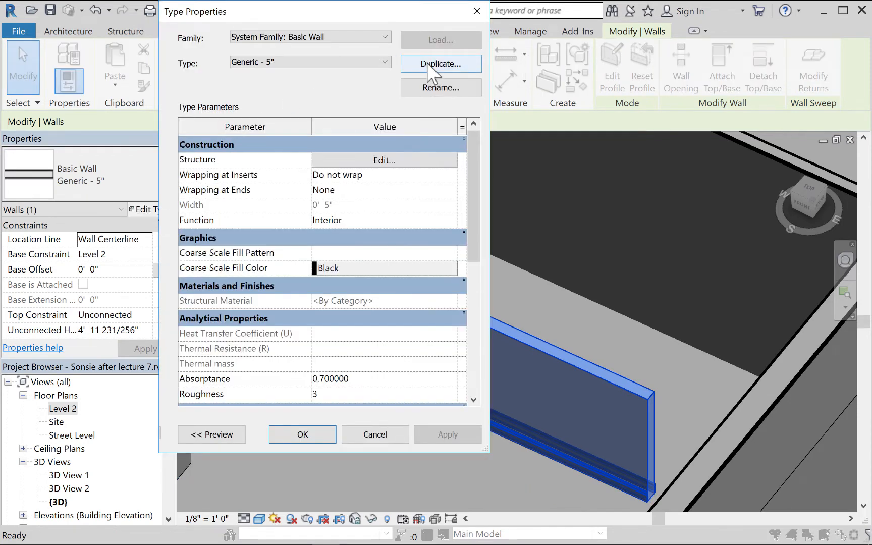
left_click(429, 64)
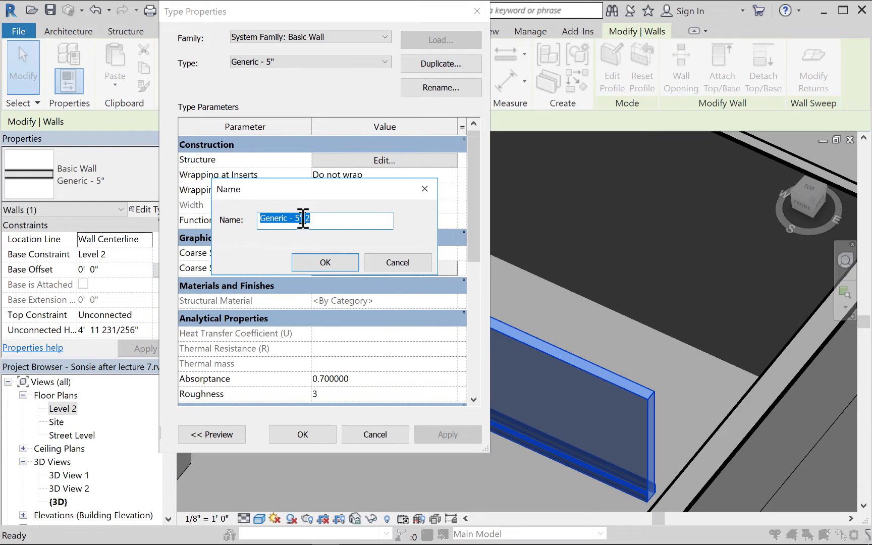
type("Glass half wall")
left_click(316, 267)
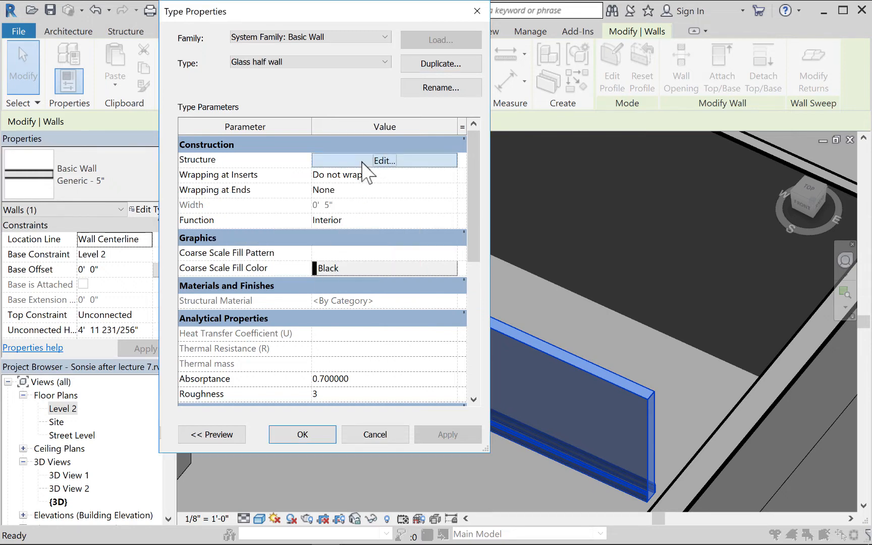
Set the thickness of the Structure [1] layer in the Glass half wall assembly to 2"
left_click(363, 163)
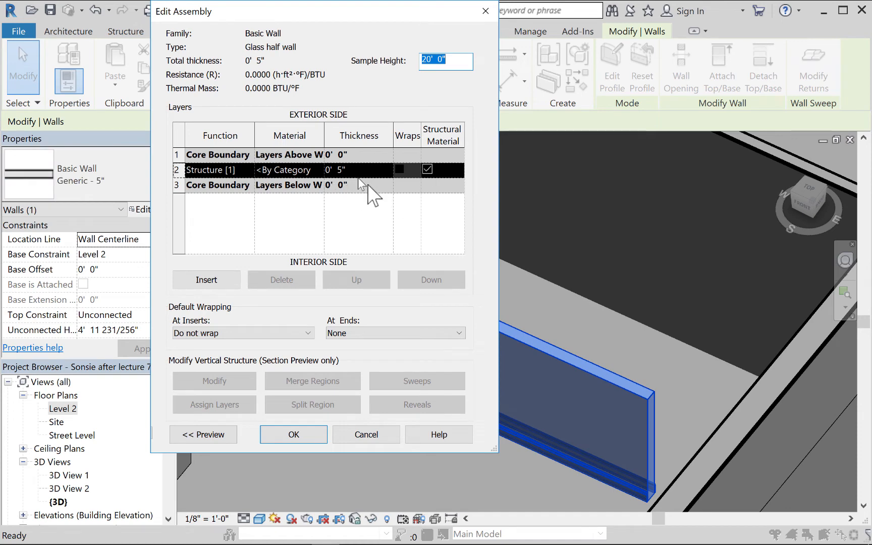
left_click(345, 172)
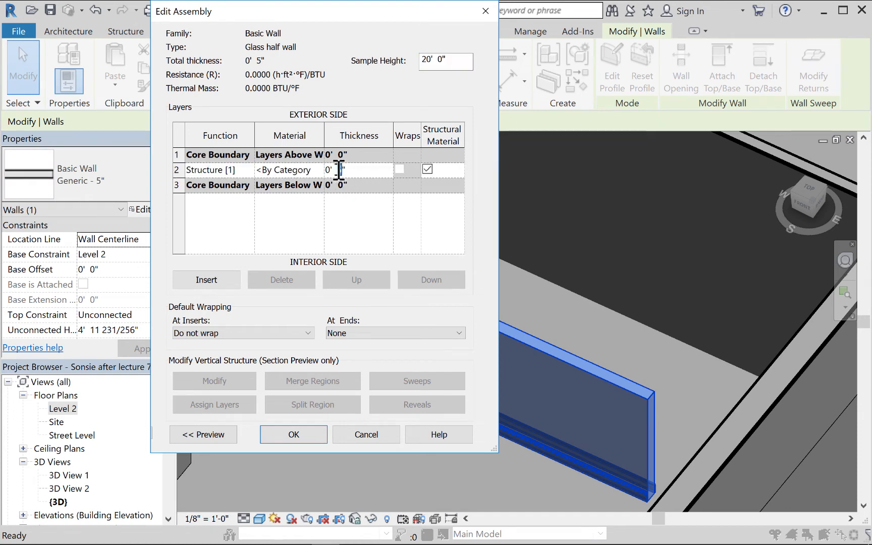
type("2")
Show the Glass half wall assembly preview as a section and enlarge the base of the wall
left_click(201, 435)
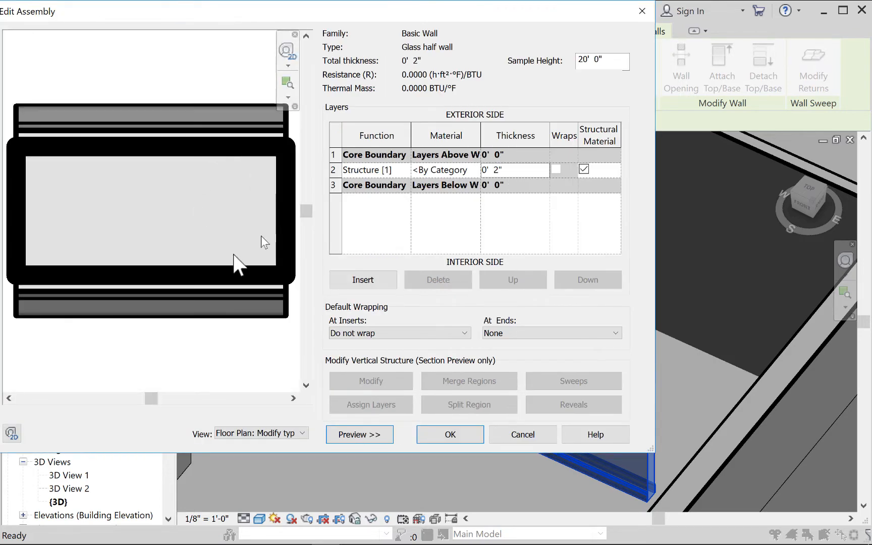
left_click(263, 434)
left_click(262, 454)
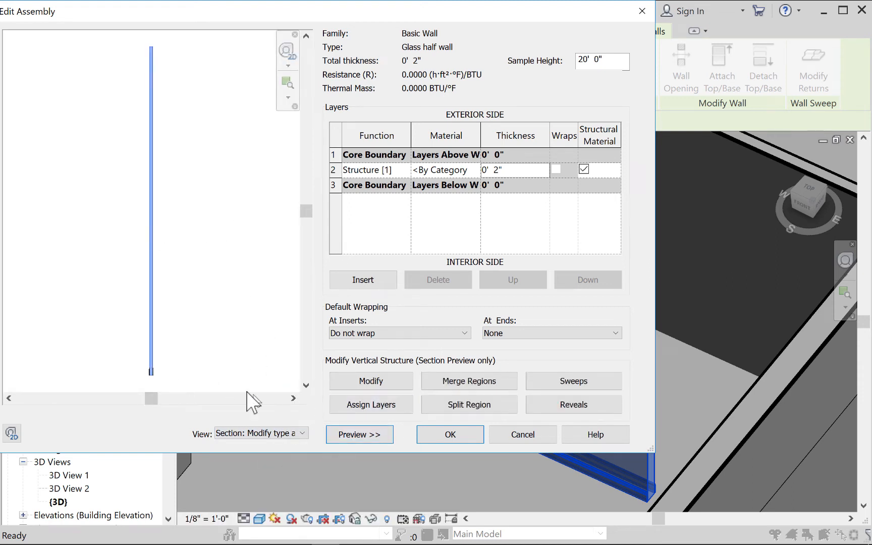
scroll(153, 386, "up", 5)
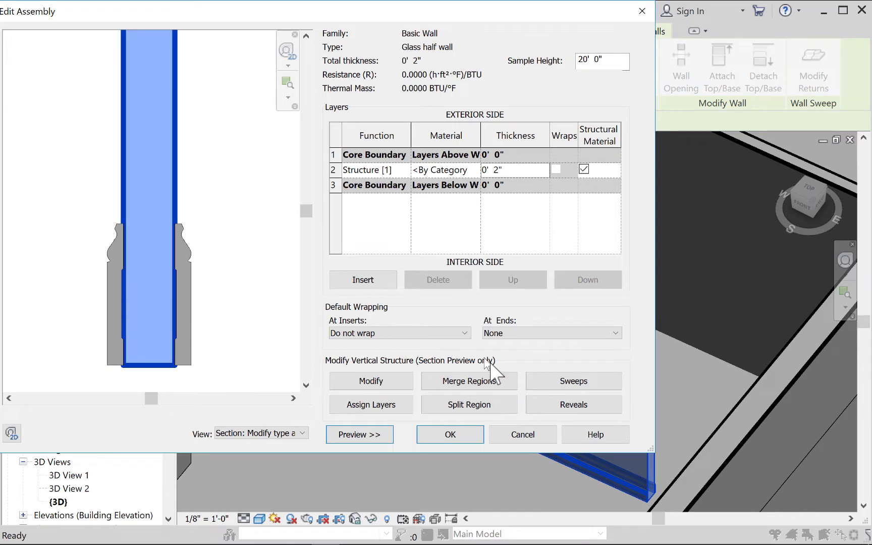
Delete both the interior and exterior base sweeps from the Glass half wall assembly
left_click(565, 385)
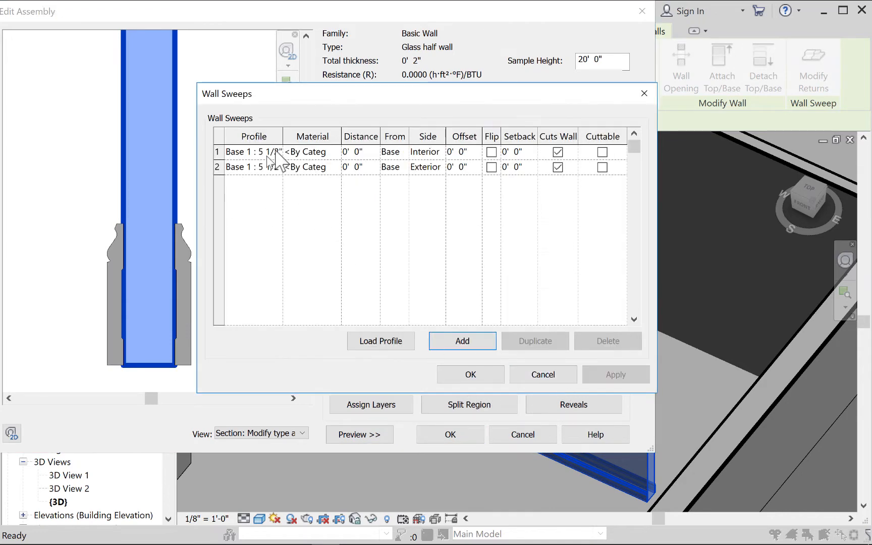
left_click(300, 153)
left_click(254, 157)
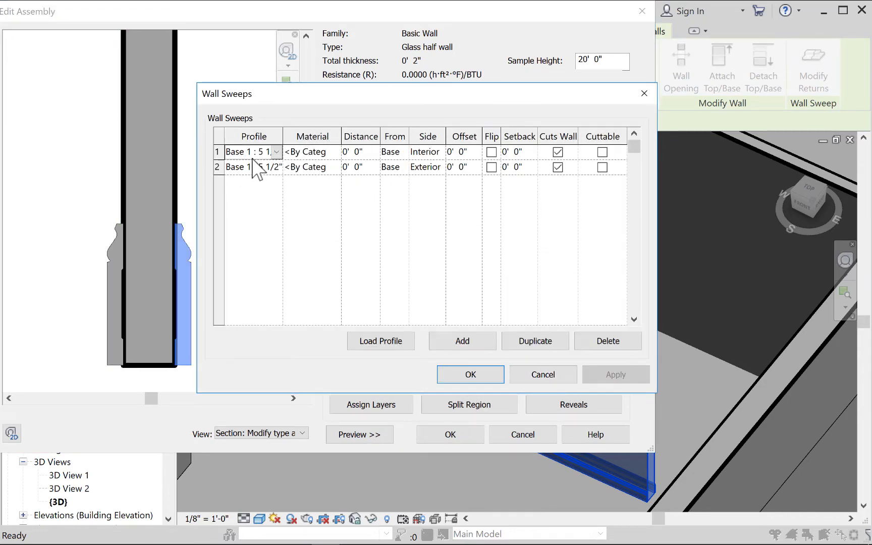
left_click(609, 341)
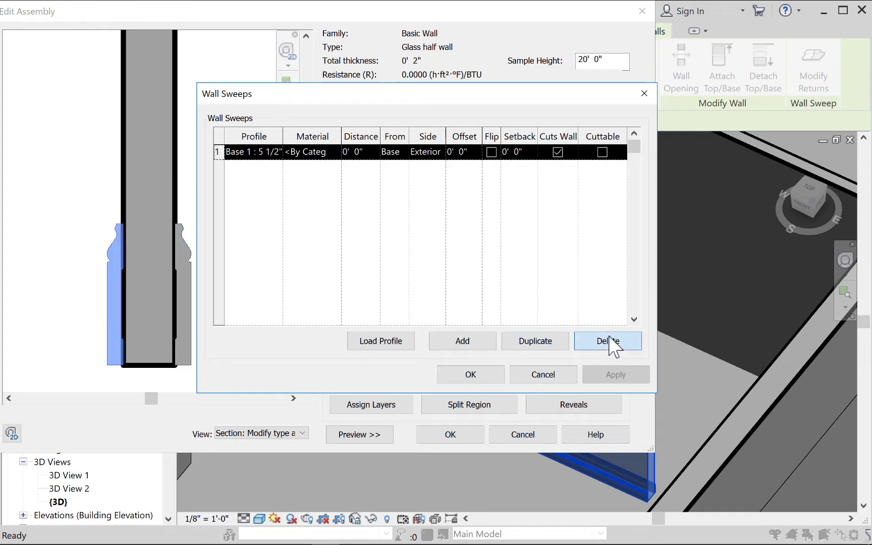
left_click(610, 342)
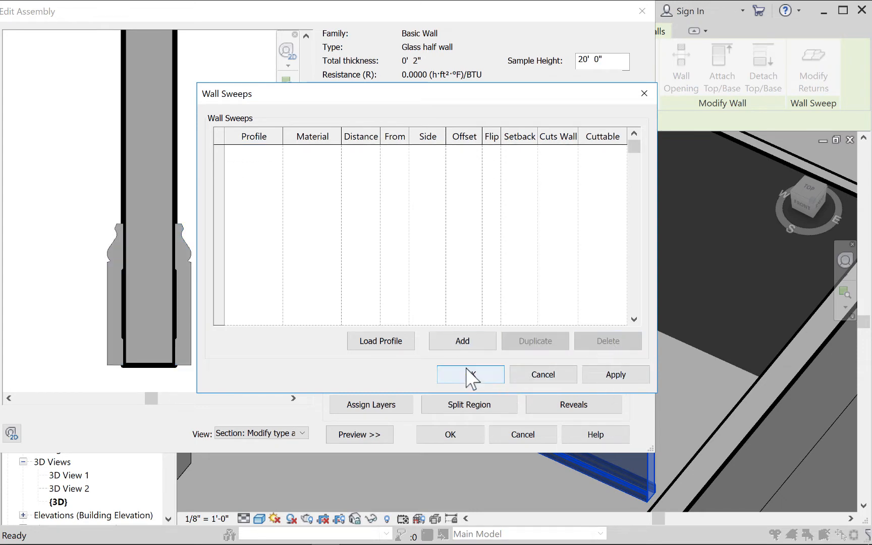
left_click(603, 380)
left_click(464, 381)
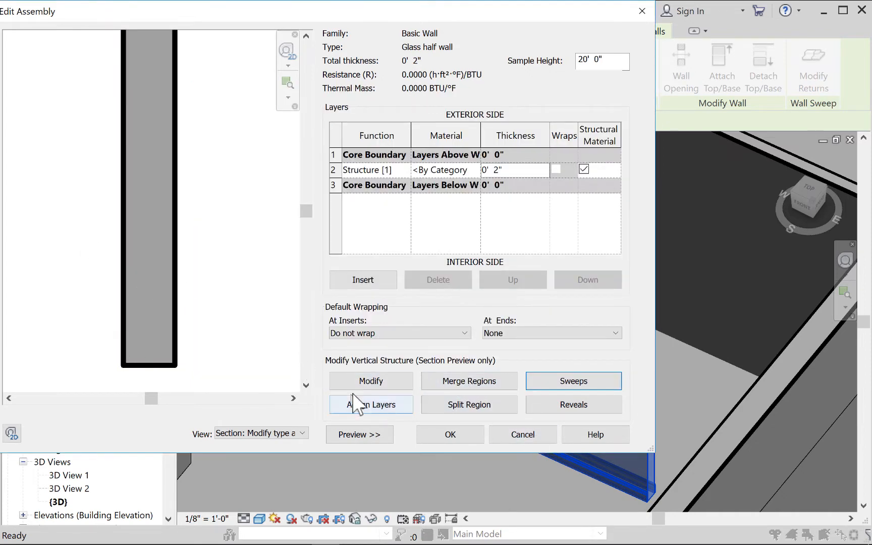
left_click(448, 442)
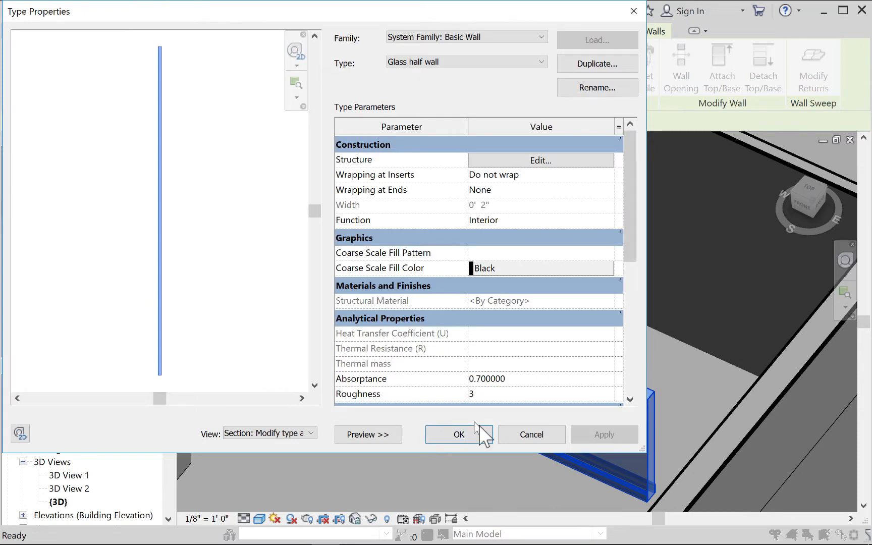
left_click(498, 161)
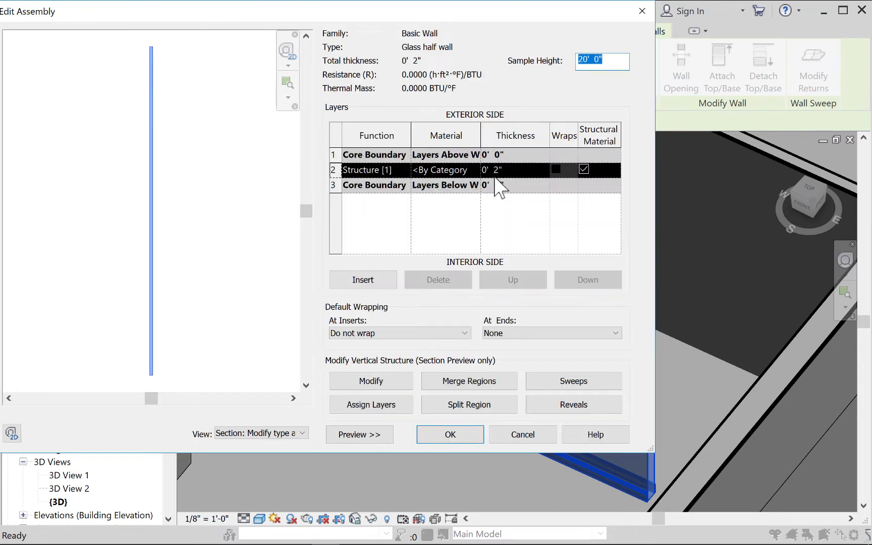
left_click(450, 170)
left_click(475, 168)
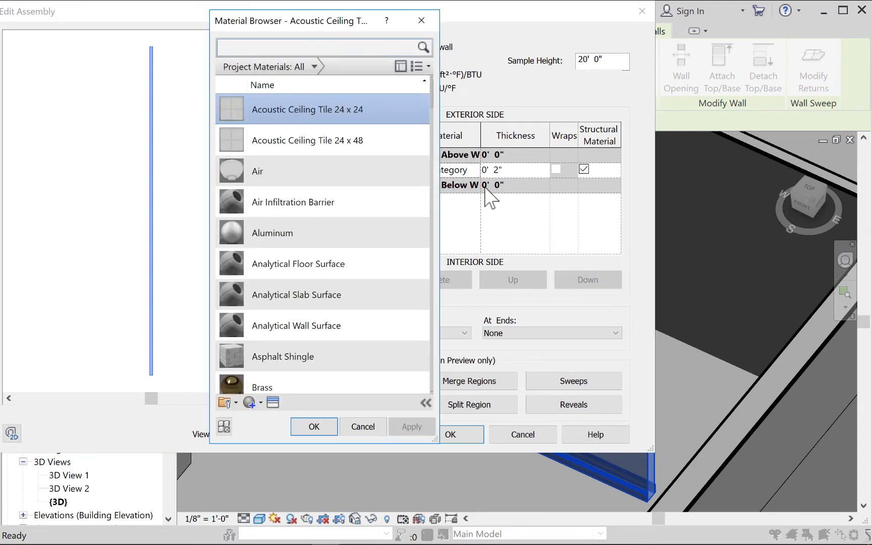
left_click(421, 20)
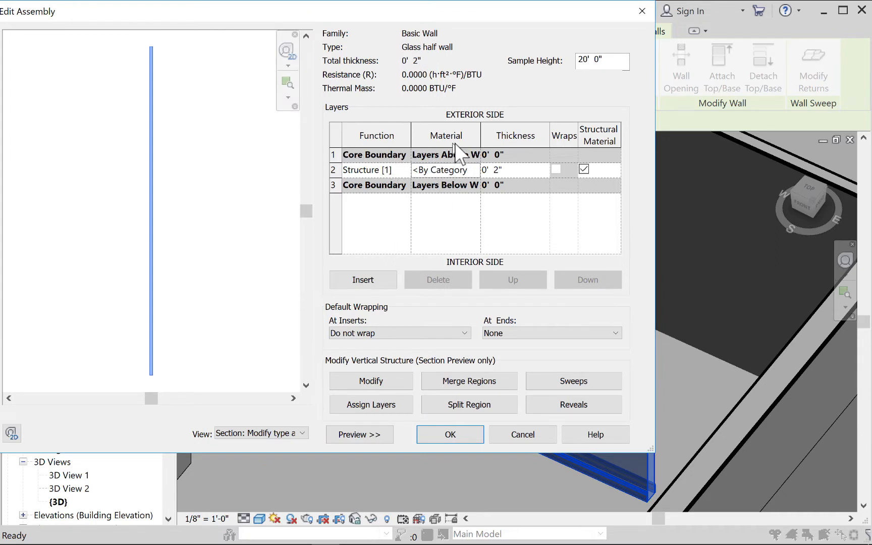
Assign the Glass material to the Structure [1] layer of the Glass half wall type and apply the type changes
left_click_drag(655, 173, 724, 189)
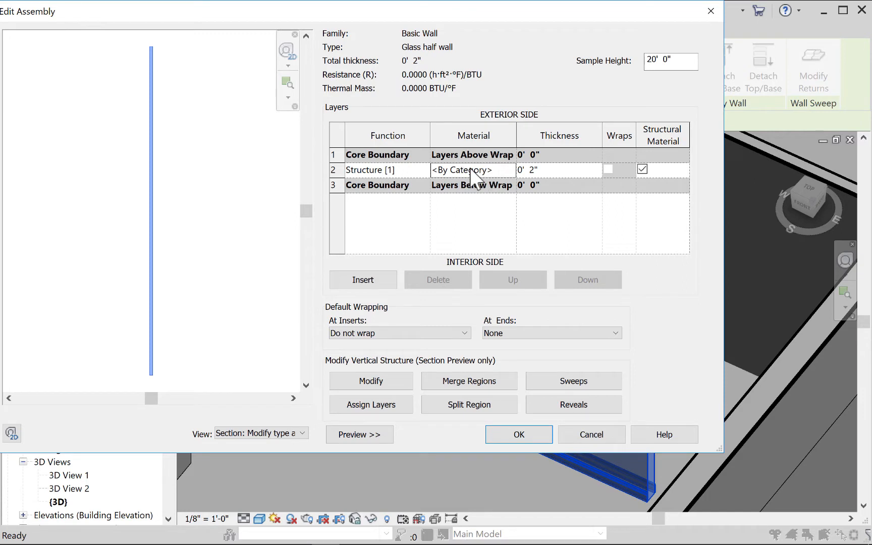
left_click(506, 171)
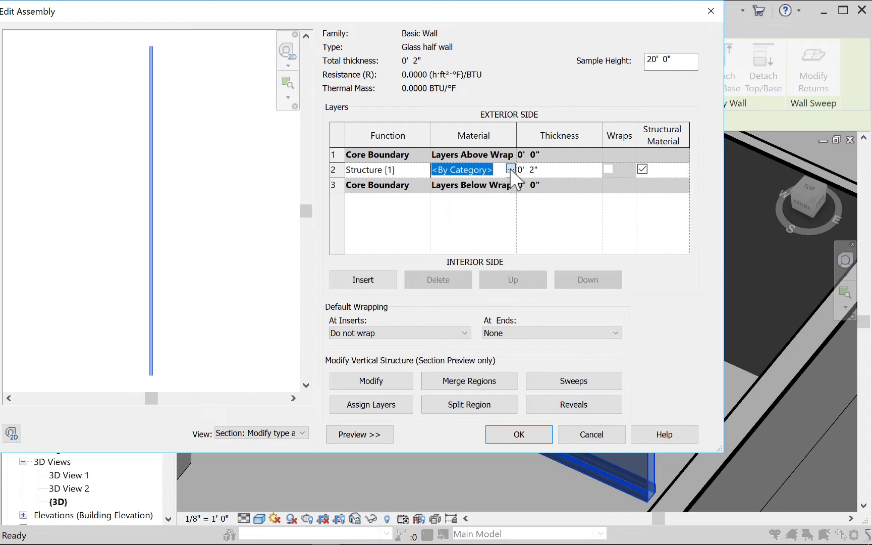
left_click(511, 170)
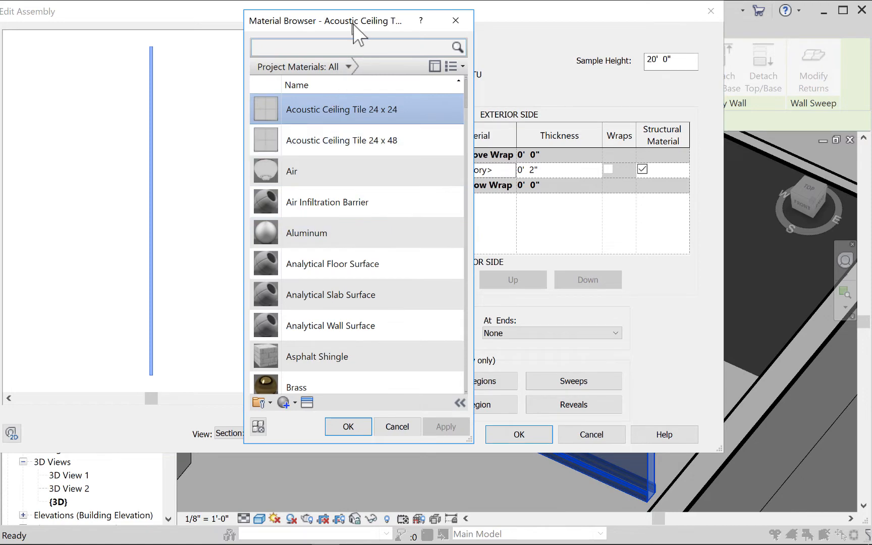
mouse_move(359, 30)
left_mouse_down()
mouse_move(330, 38)
mouse_move(273, 24)
left_mouse_up()
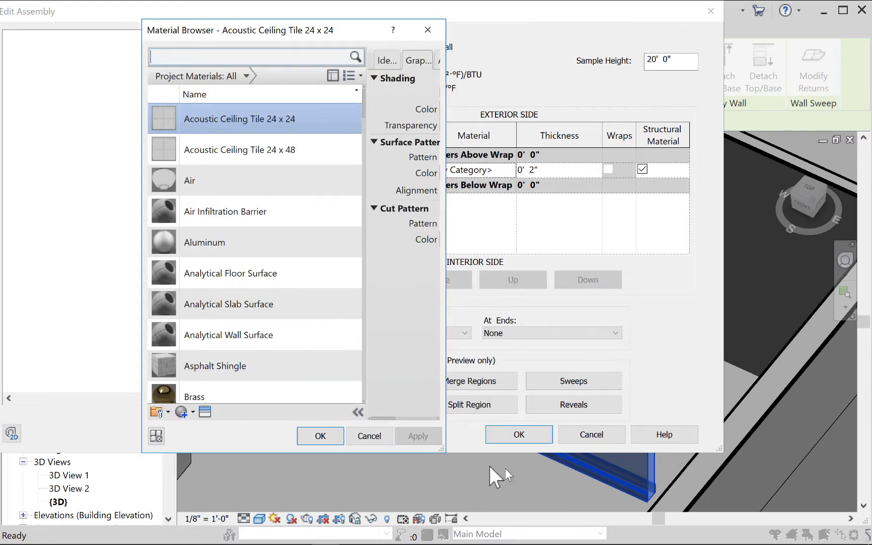
left_click_drag(439, 449, 634, 485)
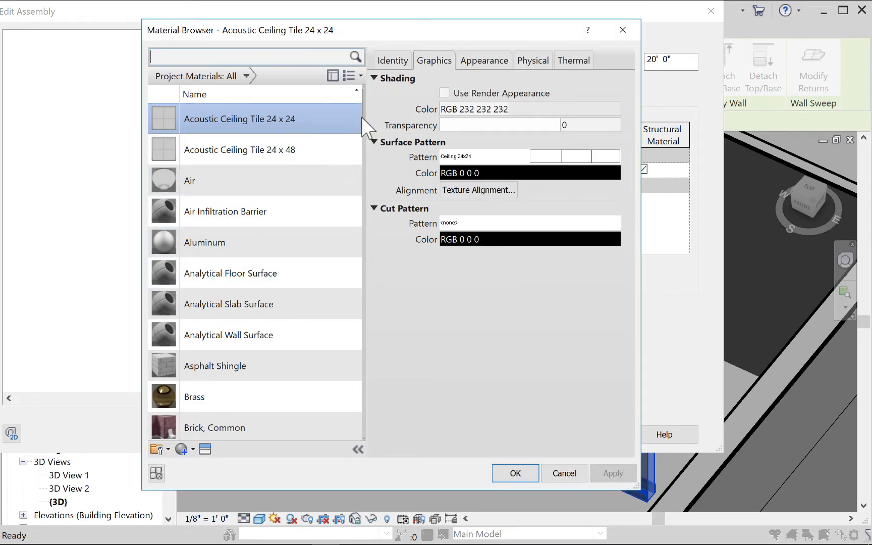
left_click_drag(364, 115, 377, 245)
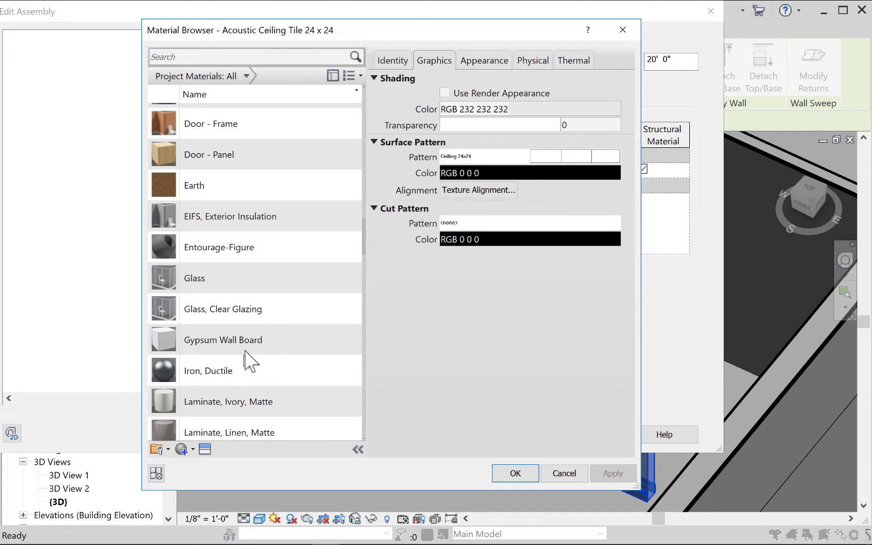
left_click(216, 278)
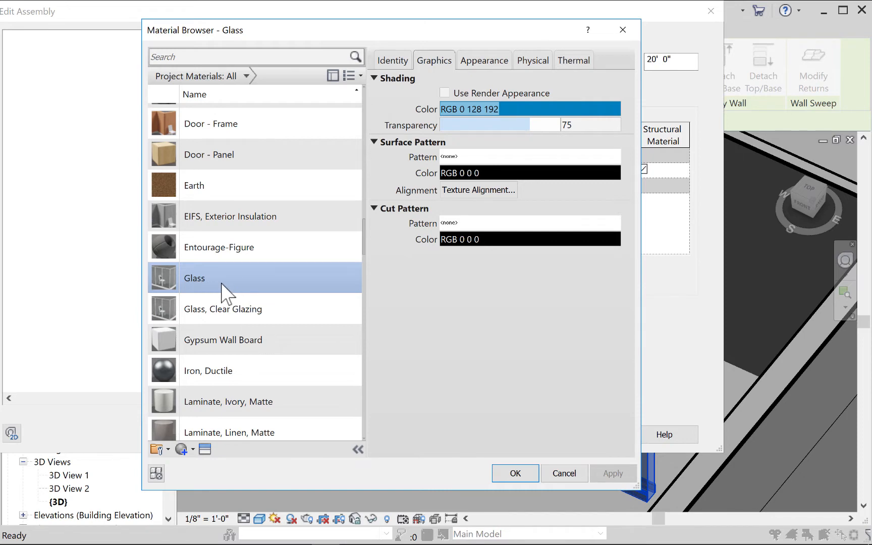
left_click(522, 479)
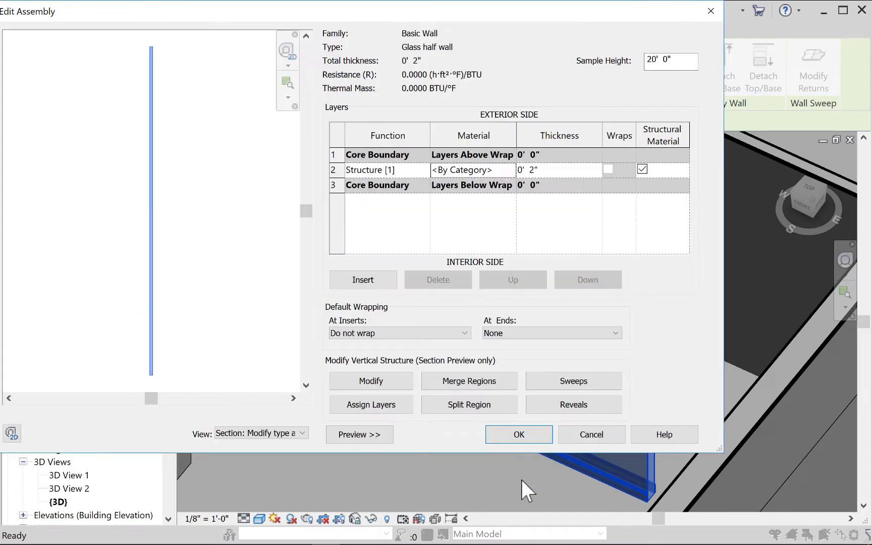
left_click(520, 436)
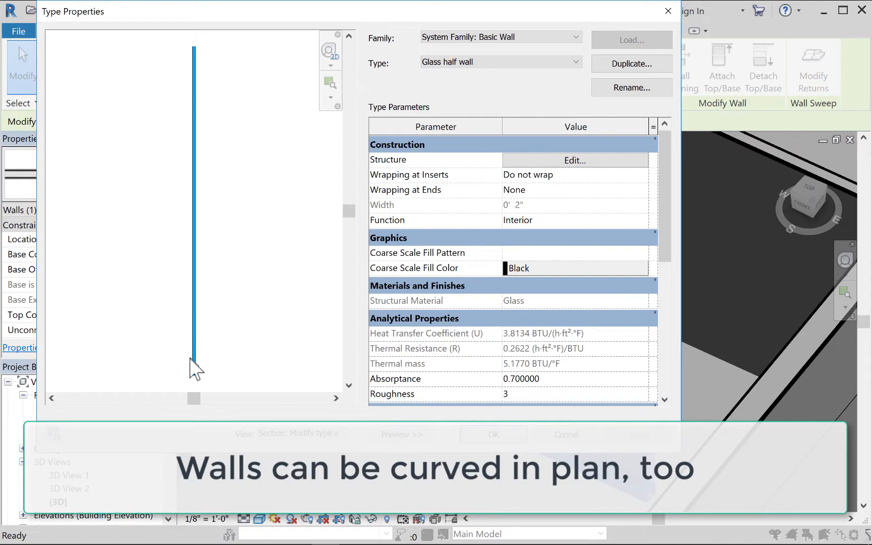
left_click(495, 436)
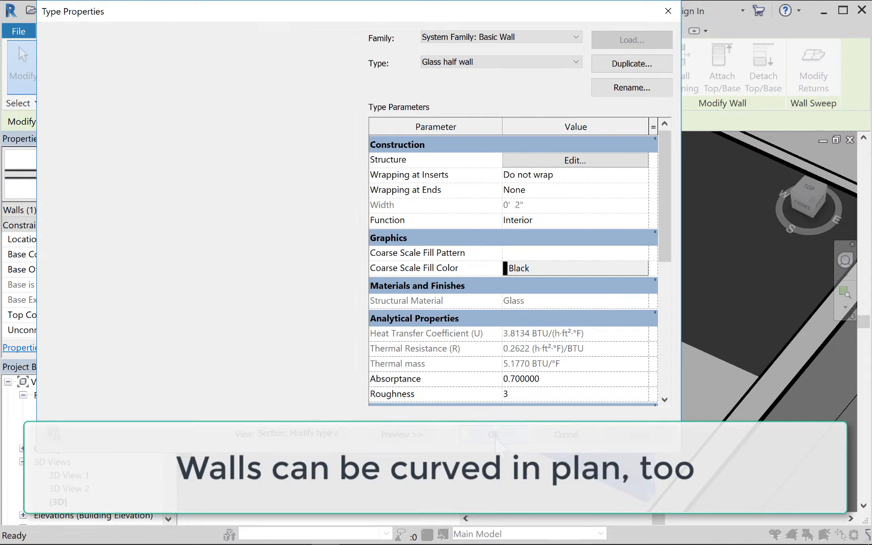
left_click(396, 428)
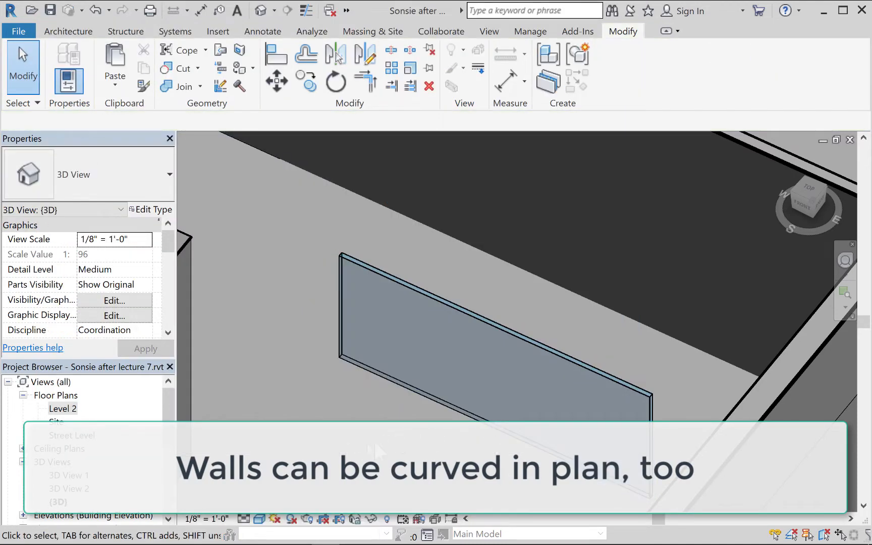
Examine the glass half wall's transparency and thin profile from several angles in the 3D view
scroll(396, 429, "down", 2)
middle_click_drag(403, 421, 471, 462, "shift")
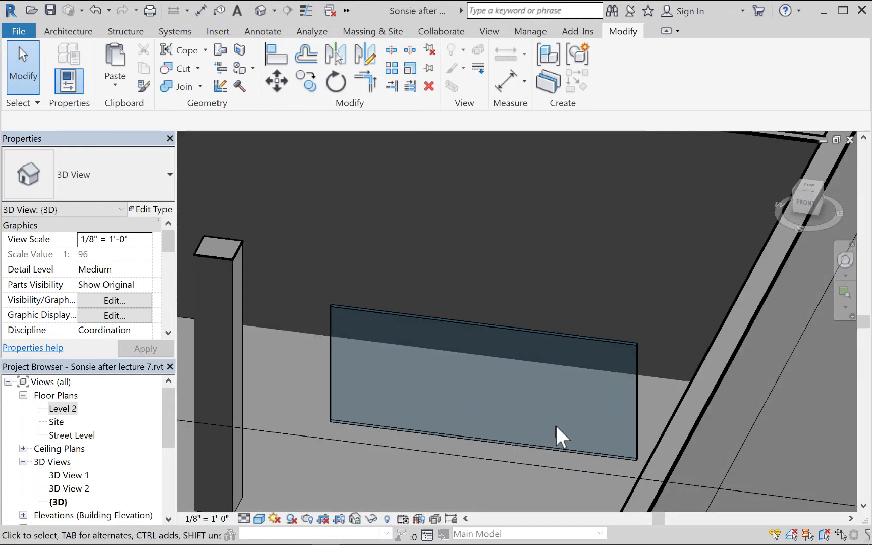
scroll(555, 427, "up", 1)
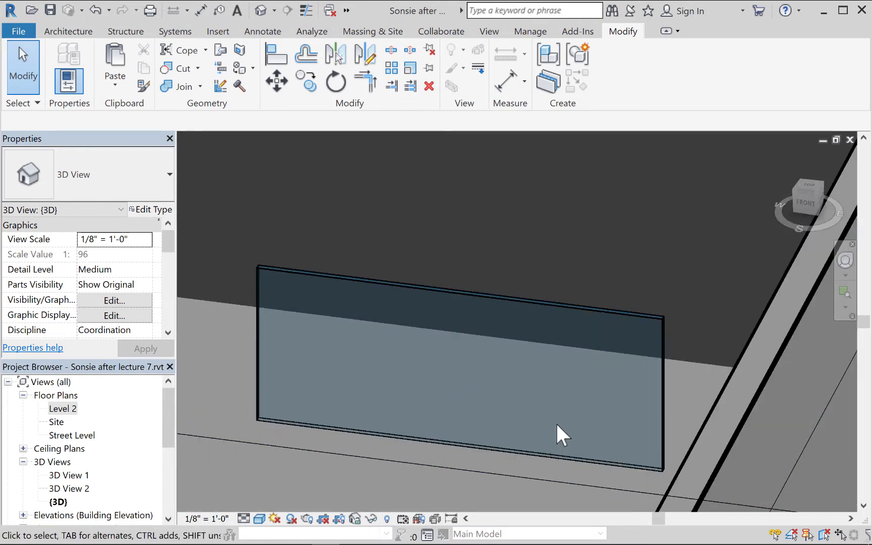
middle_click_drag(556, 422, 529, 488, "shift")
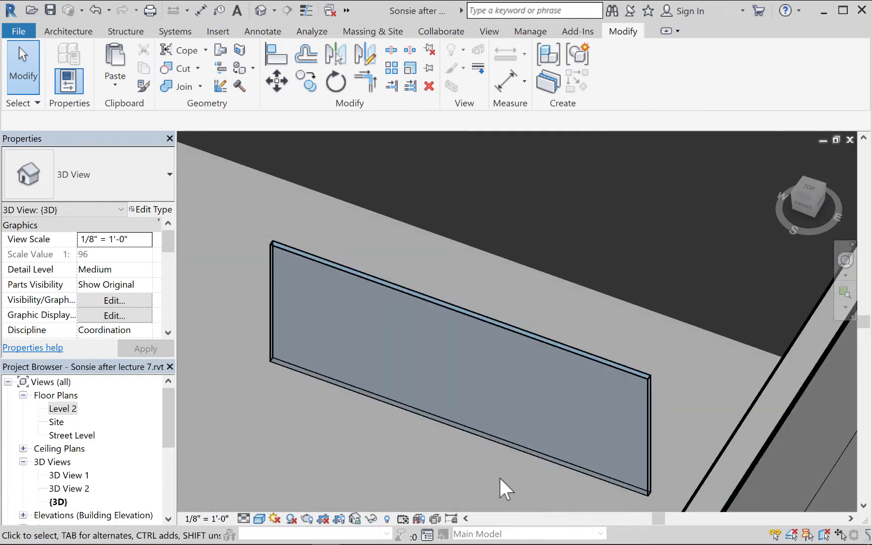
scroll(497, 477, "up", 1)
scroll(486, 473, "down", 3)
middle_click_drag(468, 461, 502, 403)
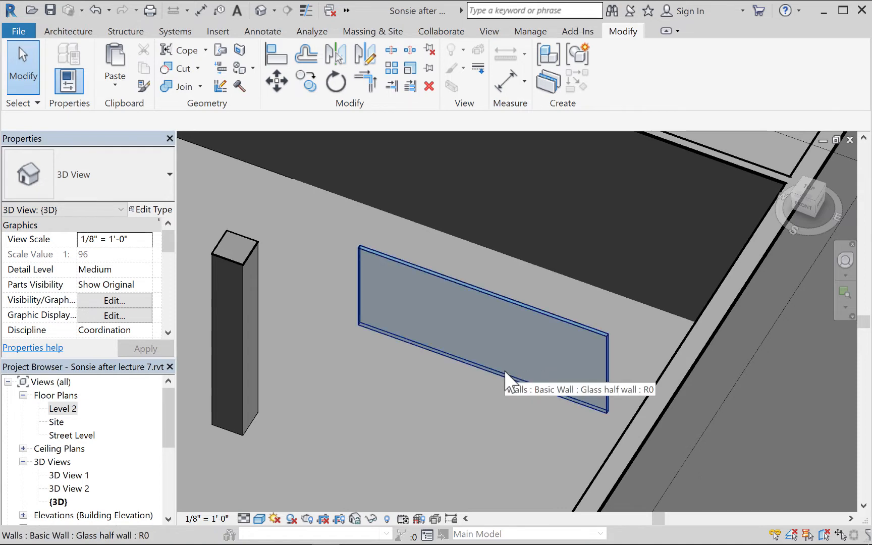
Stretch the glass half wall's top upward and its base about 5" below Level 2, for a height of about 6' 3"
left_click(505, 311)
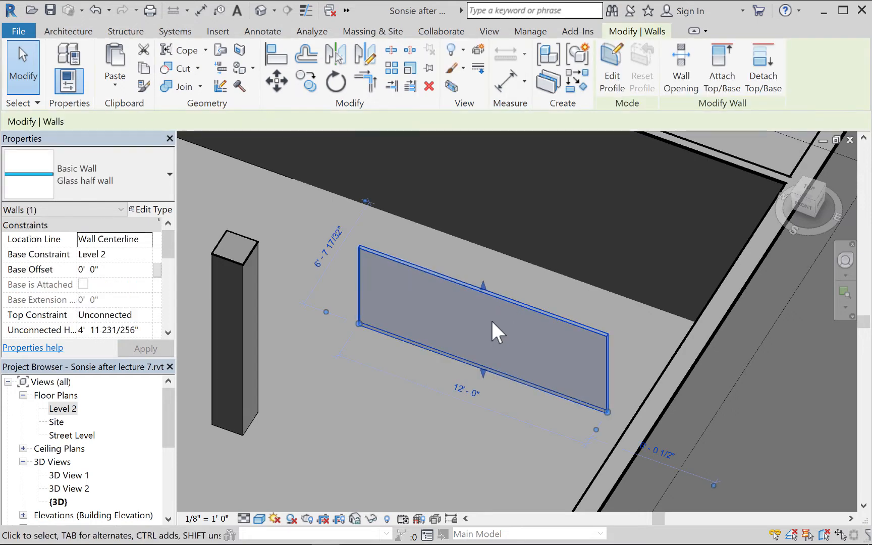
mouse_move(485, 286)
left_mouse_down()
mouse_move(489, 331)
mouse_move(483, 273)
left_mouse_up()
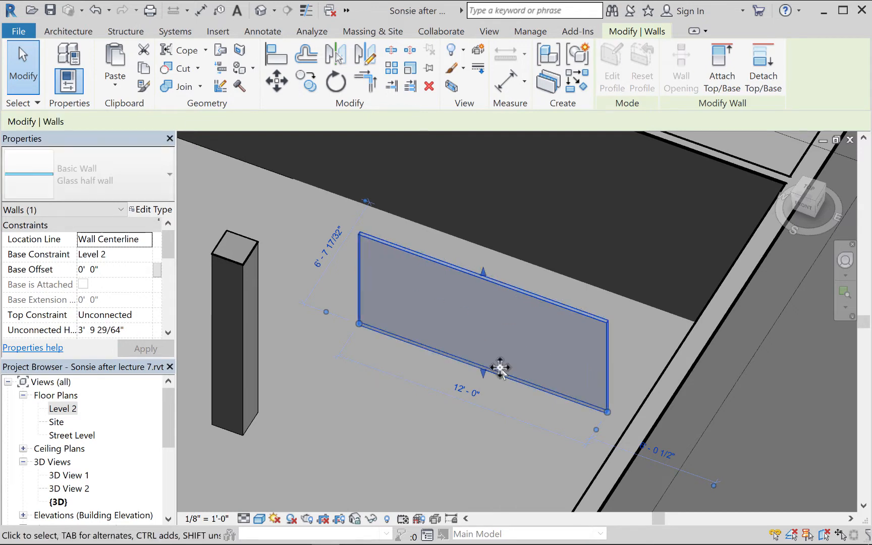
mouse_move(484, 374)
left_mouse_down()
mouse_move(475, 345)
mouse_move(490, 381)
mouse_move(489, 374)
left_mouse_up()
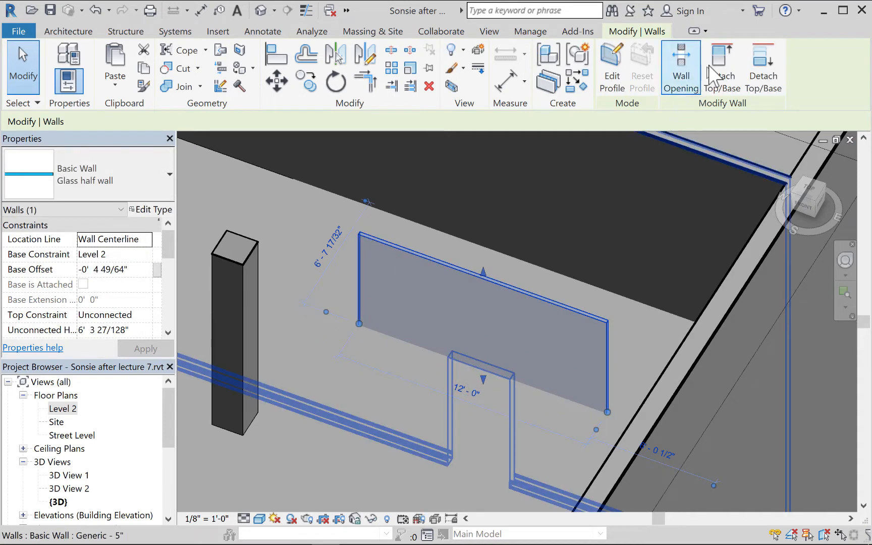
Try to attach the top of the glass half wall to the Generic - 12" floor, unjoining the conflicting elements
left_click(725, 70)
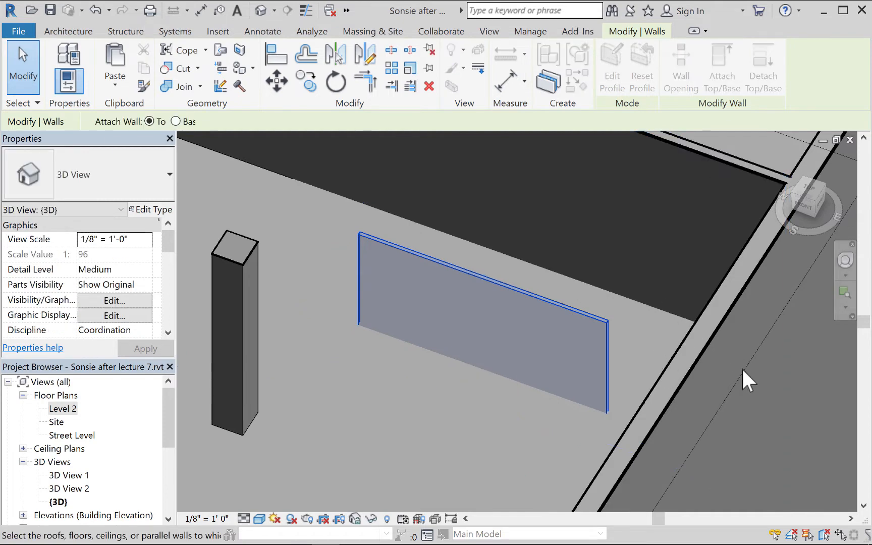
scroll(308, 310, "up", 3)
scroll(328, 313, "down", 6)
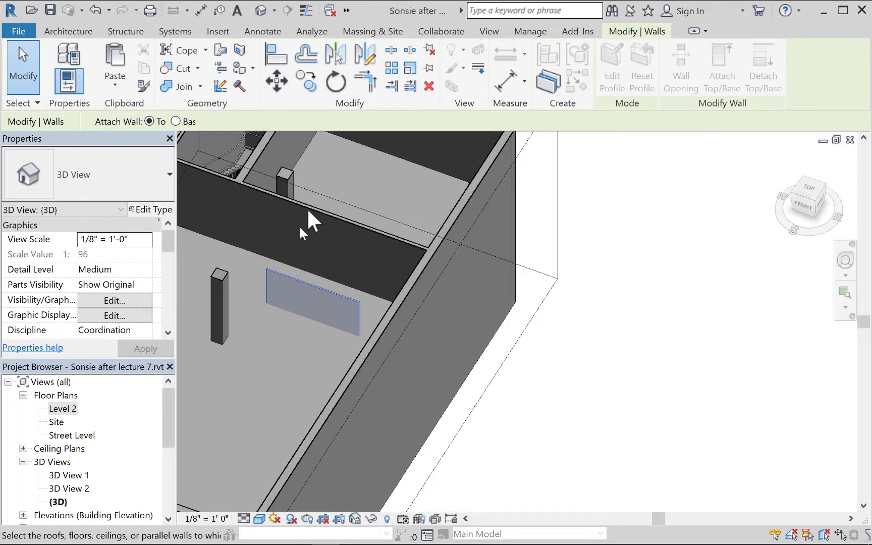
left_click(398, 160)
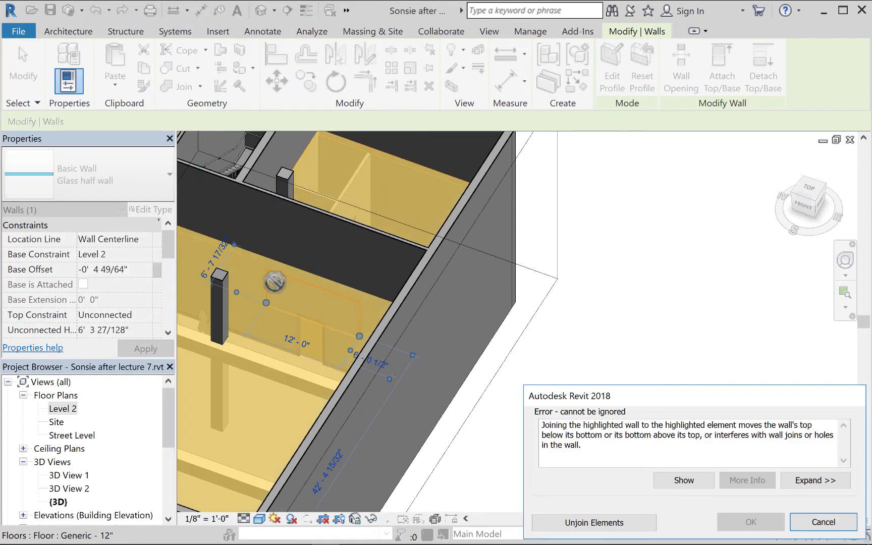
left_click(609, 523)
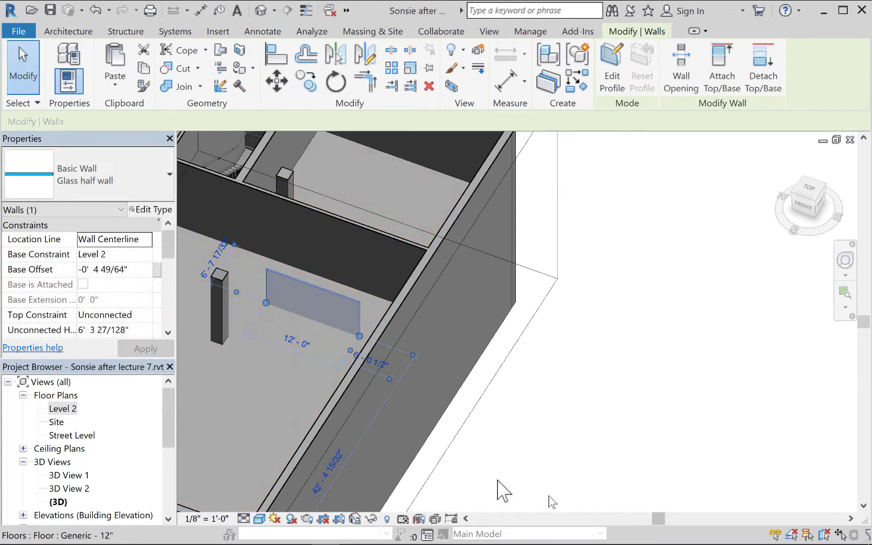
scroll(258, 307, "up", 5)
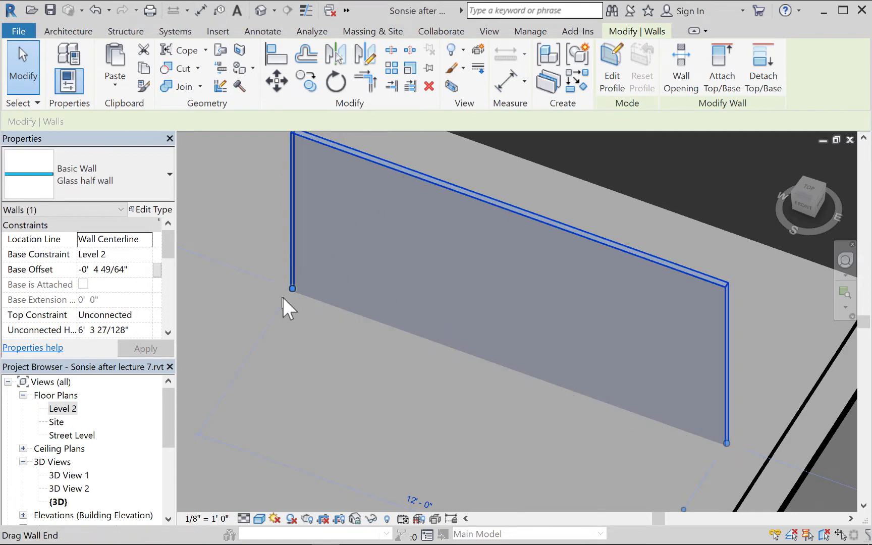
Resize the glass half wall to about 5' 10" high and 10' 5" long, with its base about 1' above Level 2
left_click(292, 288)
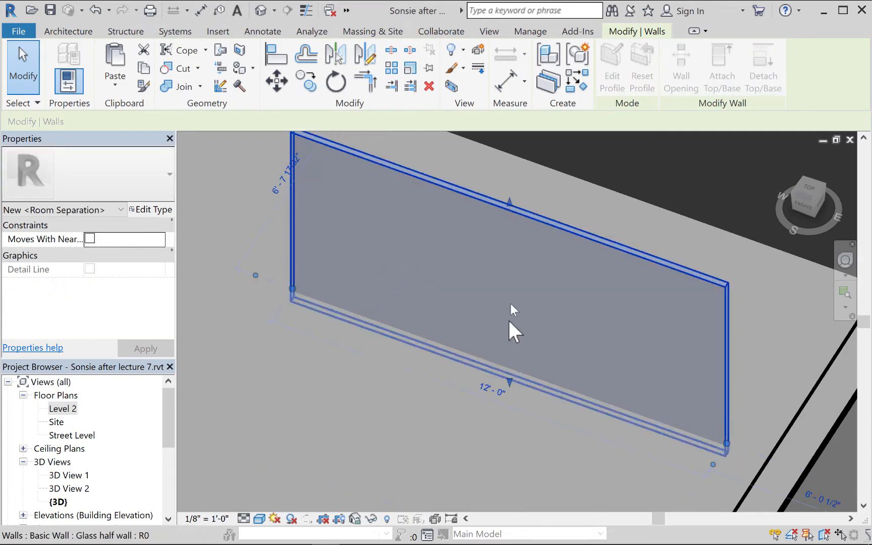
left_click_drag(505, 378, 507, 337)
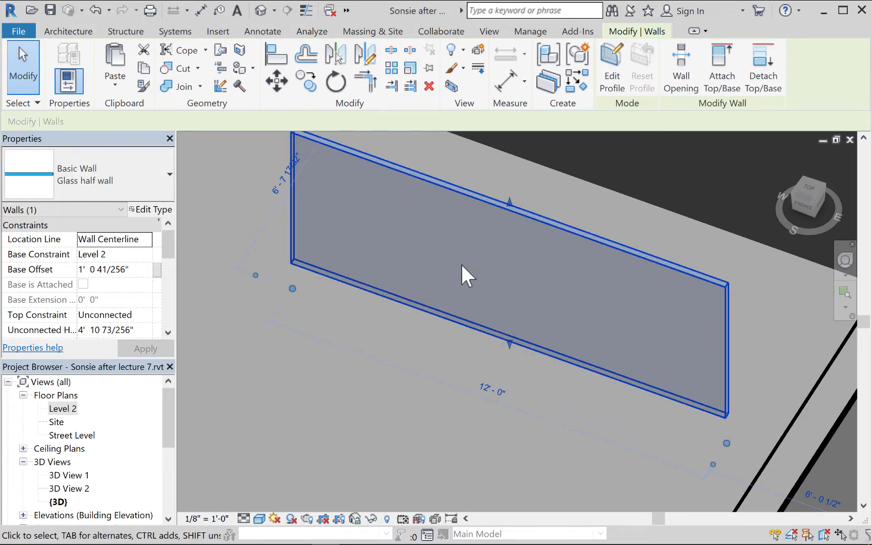
left_click_drag(510, 201, 510, 183)
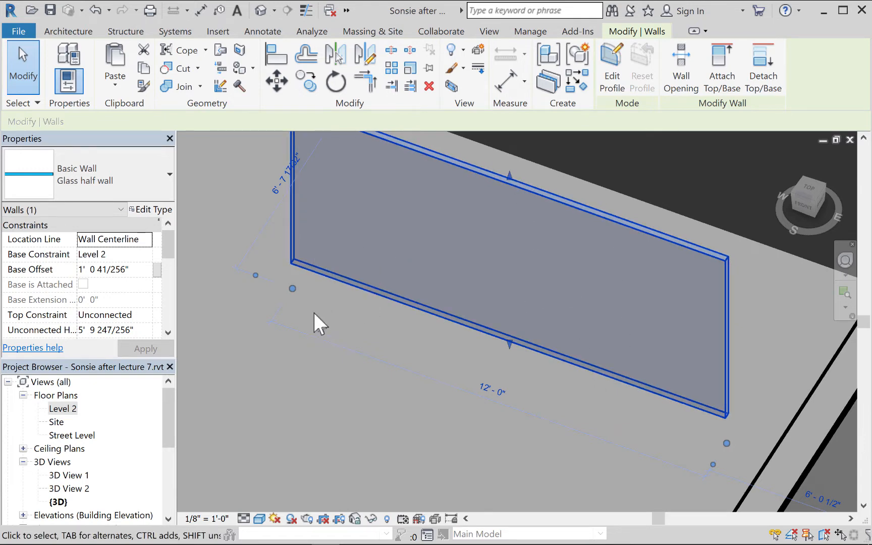
left_click_drag(293, 288, 348, 308)
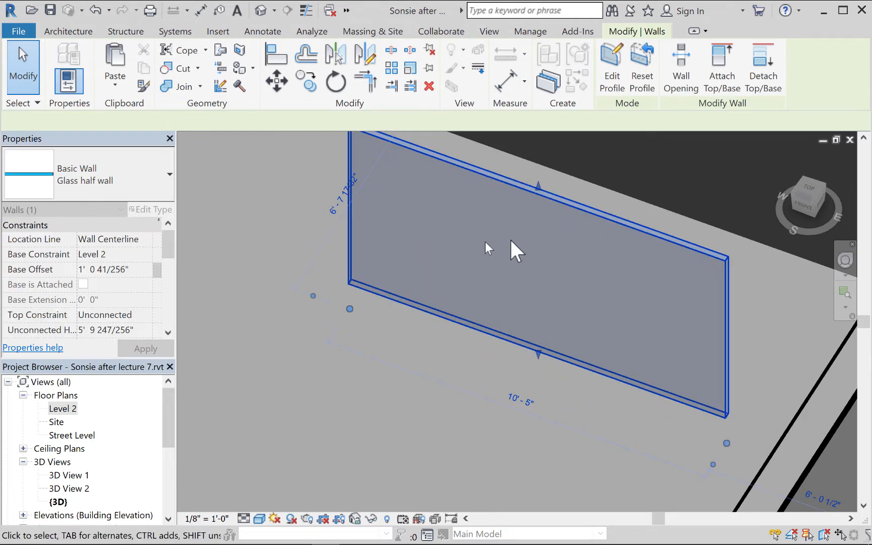
Change the glass half wall's type to the Storefront curtain wall
left_click(139, 176)
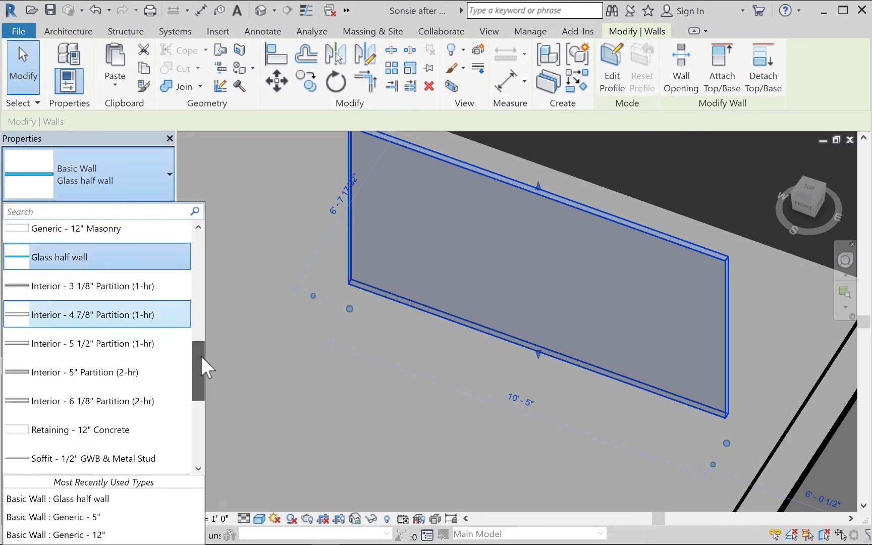
left_click_drag(201, 356, 219, 427)
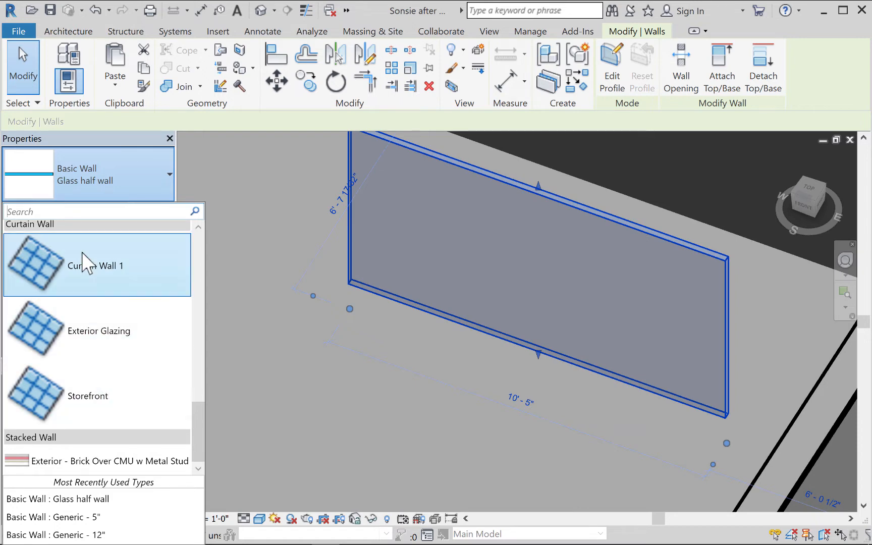
left_click(98, 404)
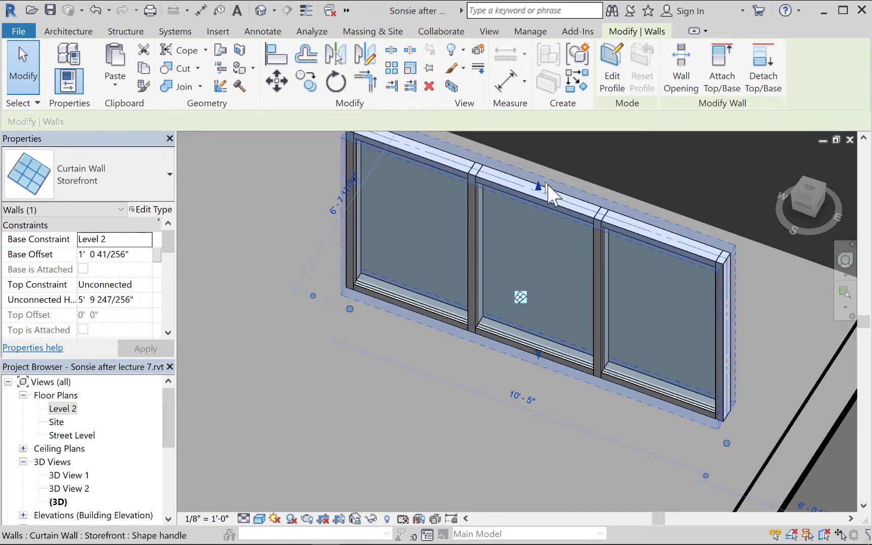
Stretch the top of the Storefront wall up and down through several heights, leaving it about 9' 7" high
left_click_drag(538, 186, 527, 159)
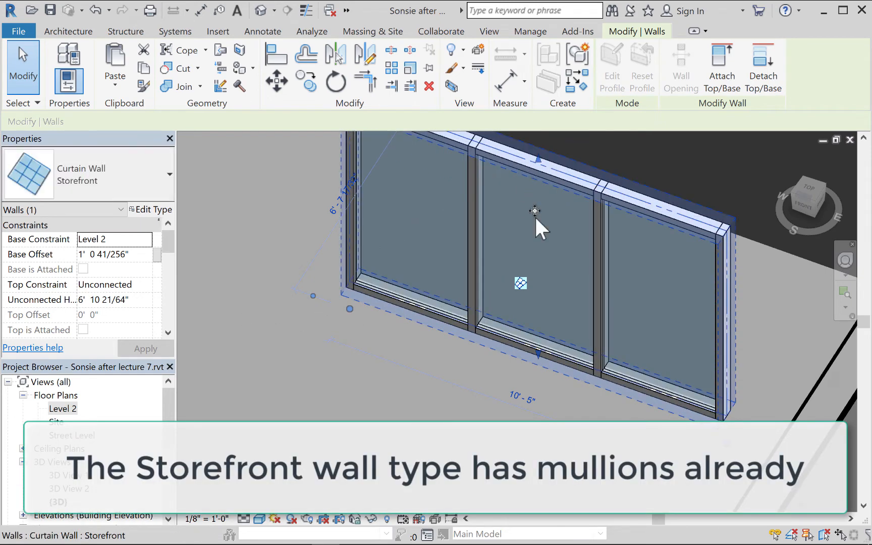
scroll(536, 239, "down", 3)
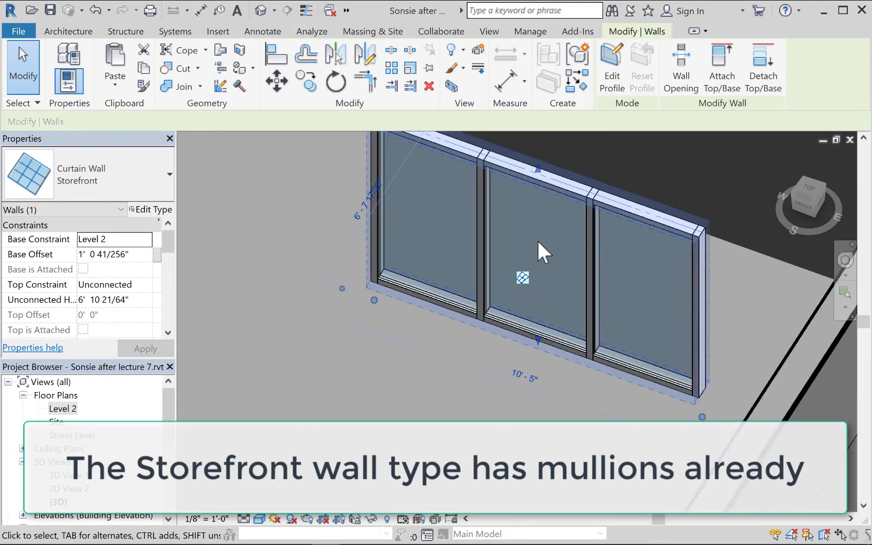
middle_click_drag(537, 239, 558, 315)
left_click_drag(557, 257, 535, 238)
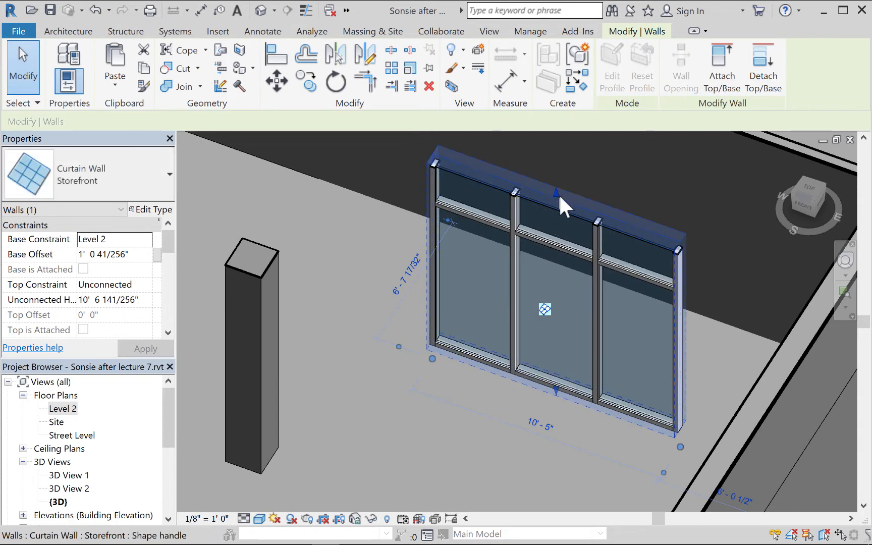
left_click_drag(557, 190, 531, 246)
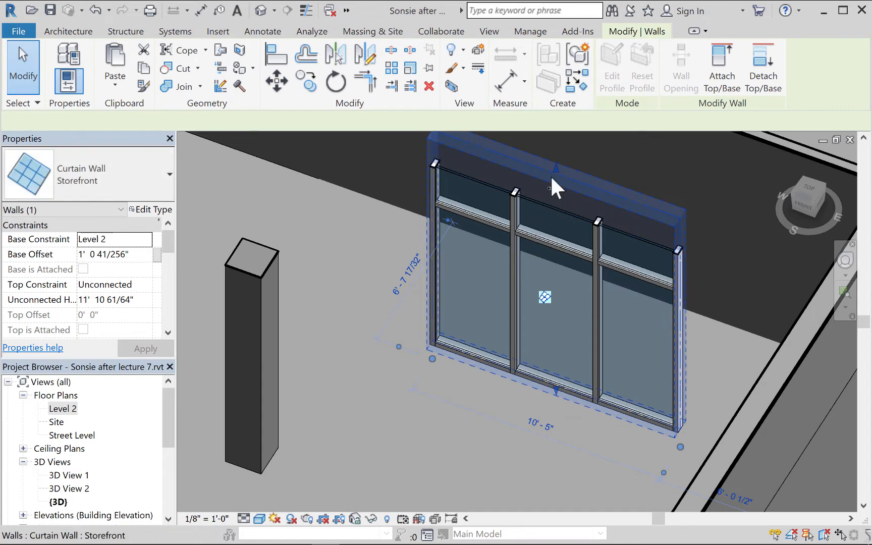
left_click_drag(556, 168, 570, 214)
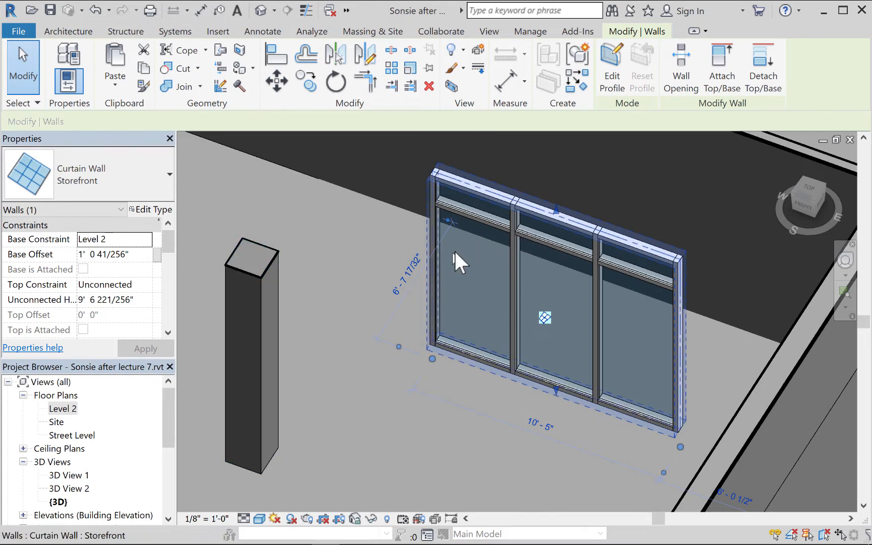
scroll(466, 250, "up", 2)
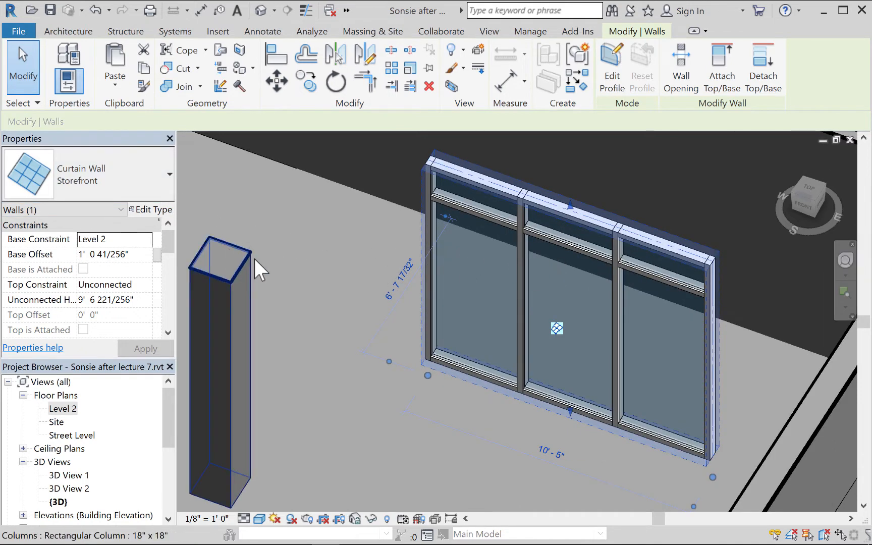
Set the Storefront type's vertical grid spacing to 2' 0" and apply the change
left_click(149, 210)
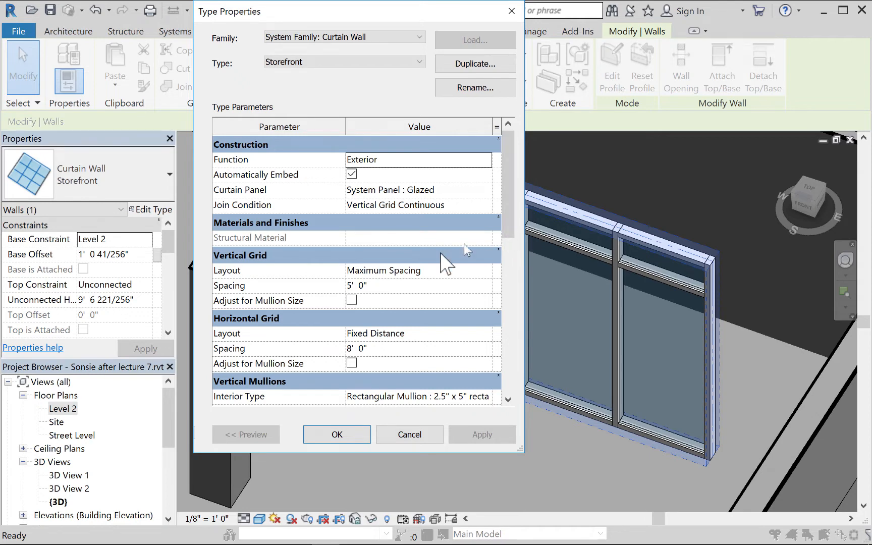
left_click_drag(383, 20, 214, 46)
left_click(195, 310)
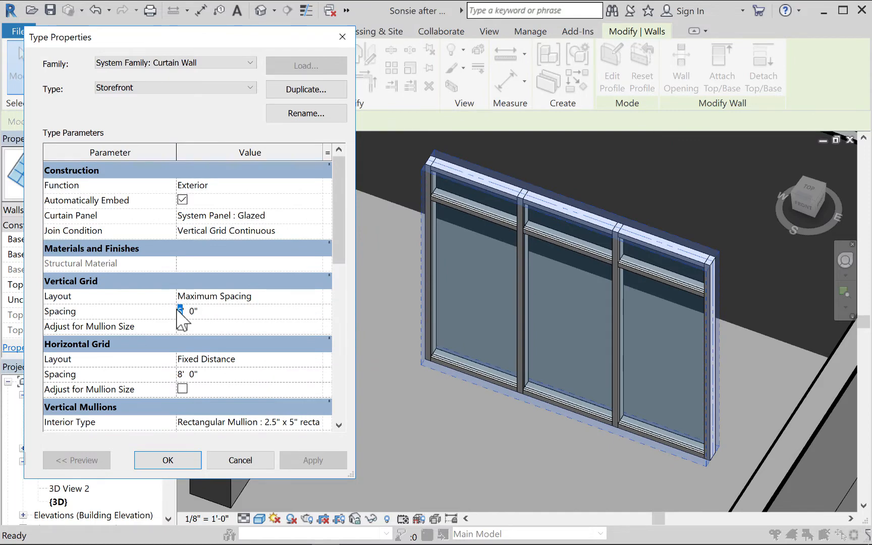
type("2")
left_click(317, 468)
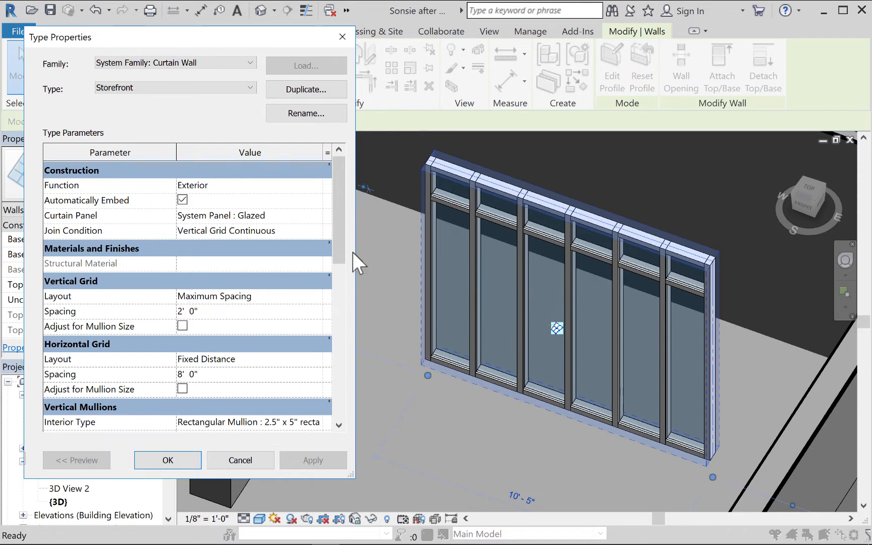
Set the Storefront type's horizontal grid spacing to 4' 0" and apply the change
left_click_drag(340, 247, 346, 260)
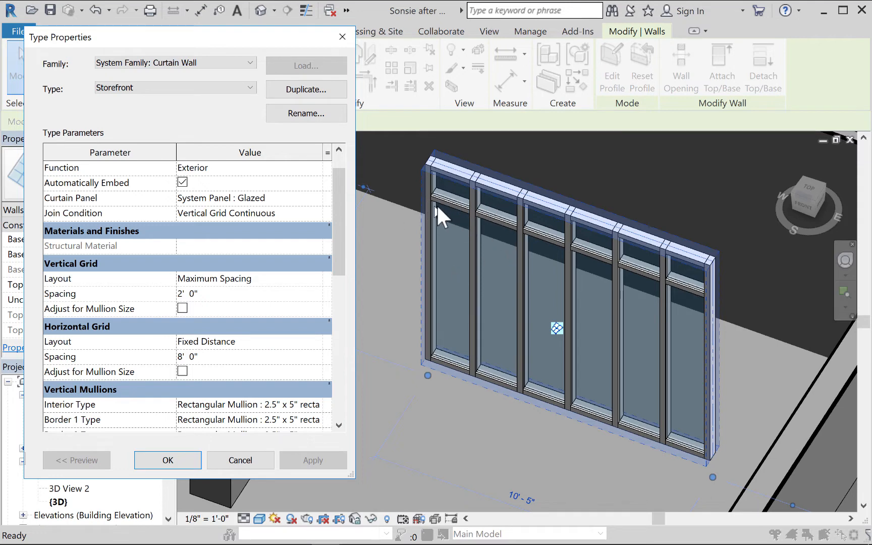
left_click(187, 356)
left_click_drag(183, 358, 179, 357)
type("4")
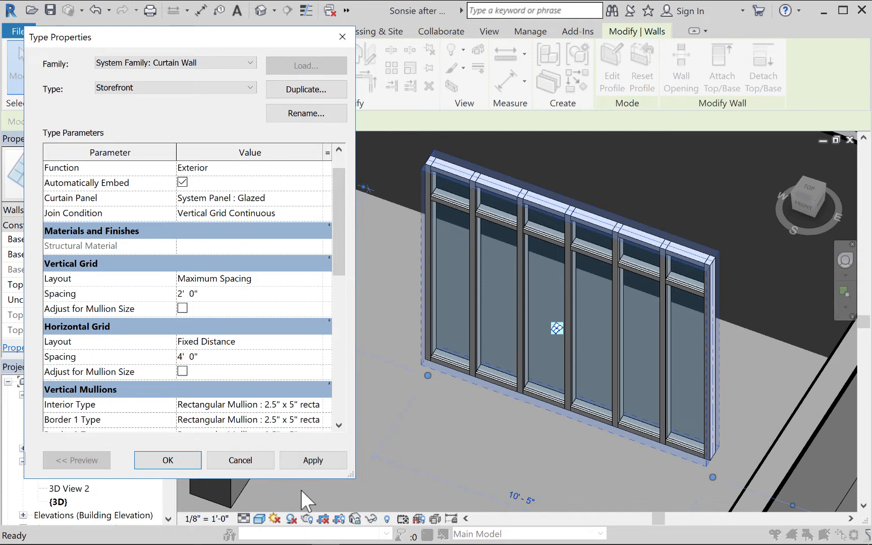
left_click(322, 463)
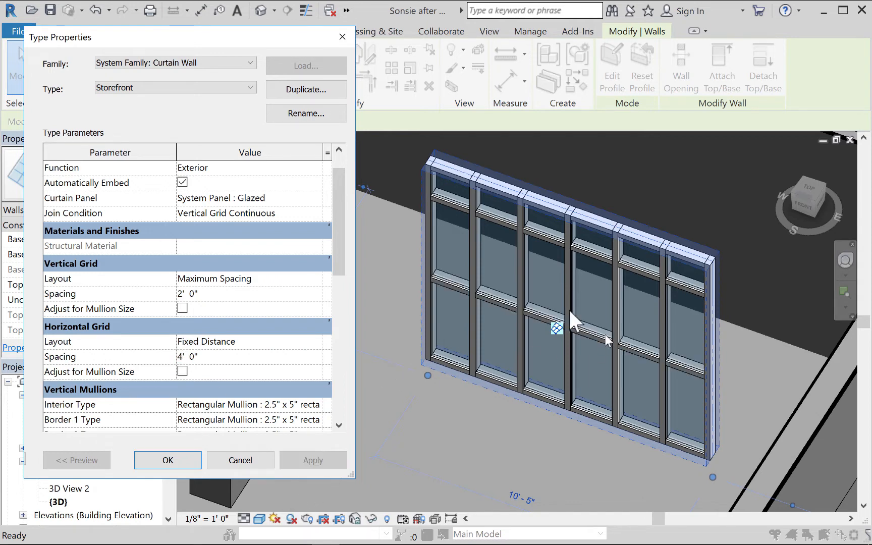
Set the Storefront type's horizontal grid spacing to 3' 0" and apply the change
double_click(179, 356)
type("3")
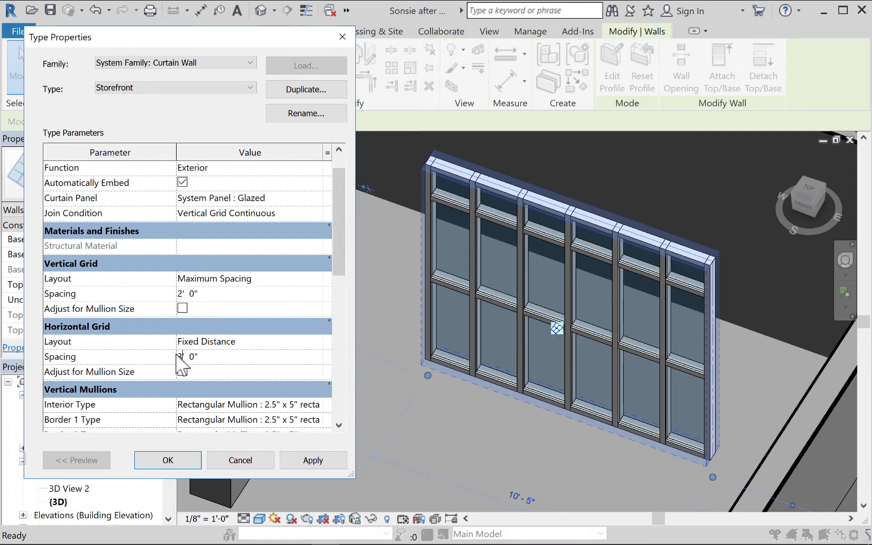
left_click(315, 461)
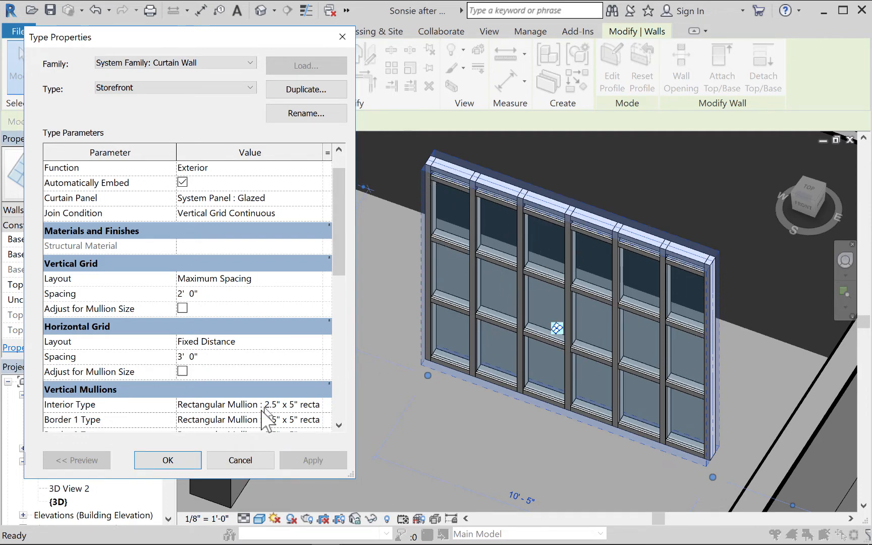
Set the interior type of the Storefront's vertical mullions to Circular Mullion : 2.5" Circular and apply the change
left_click_drag(337, 261, 341, 296)
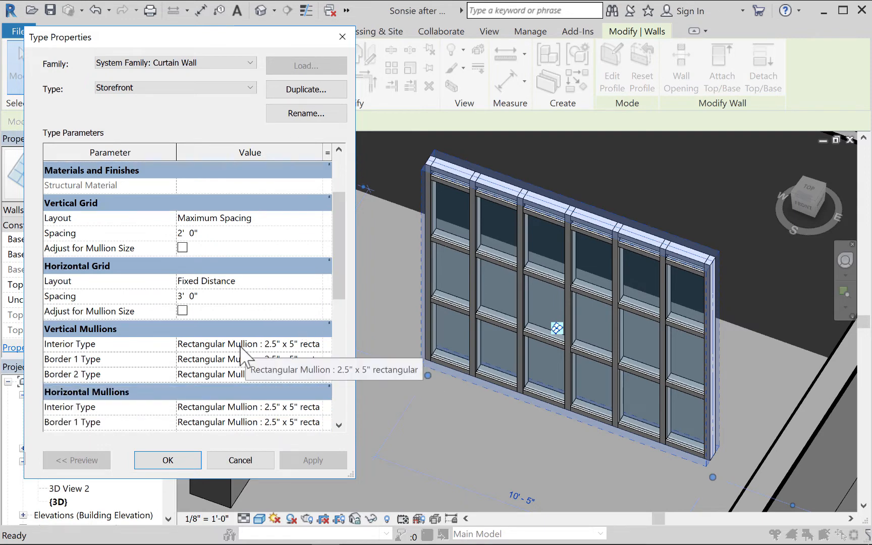
left_click(228, 359)
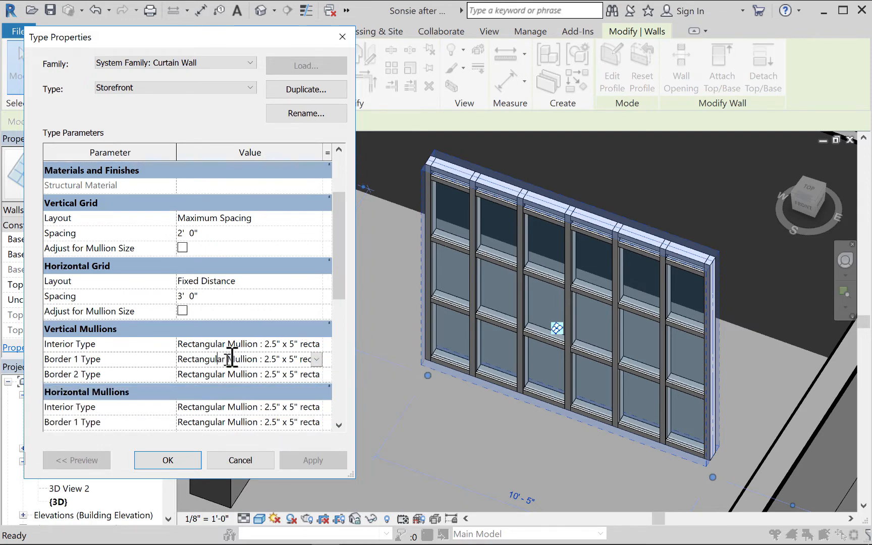
left_click(212, 346)
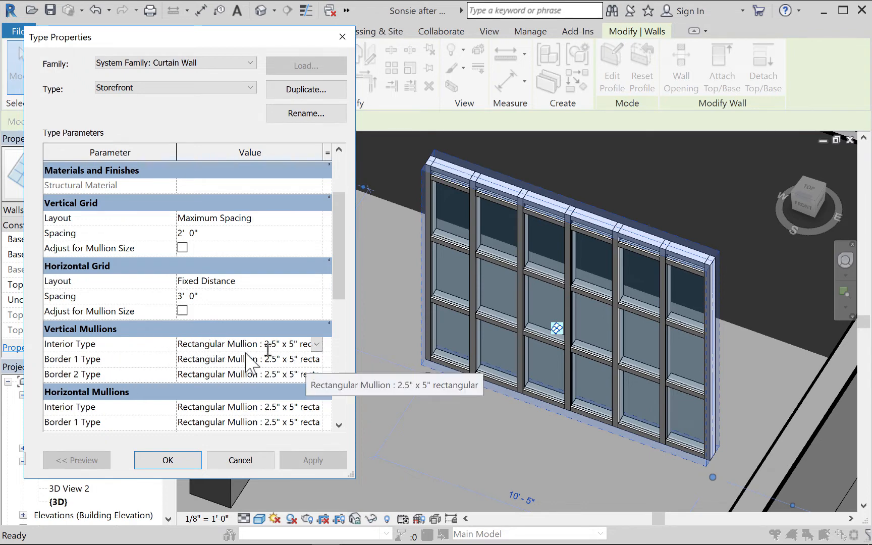
left_click(317, 346)
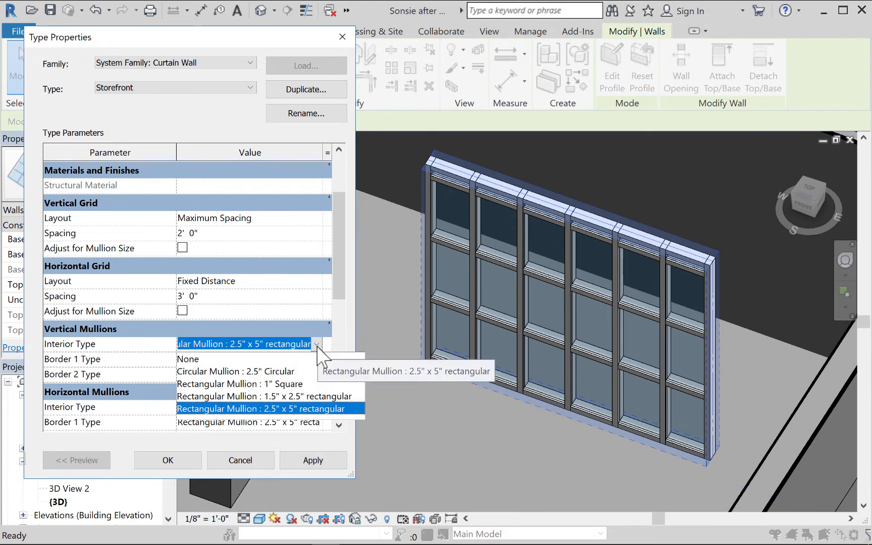
left_click(216, 371)
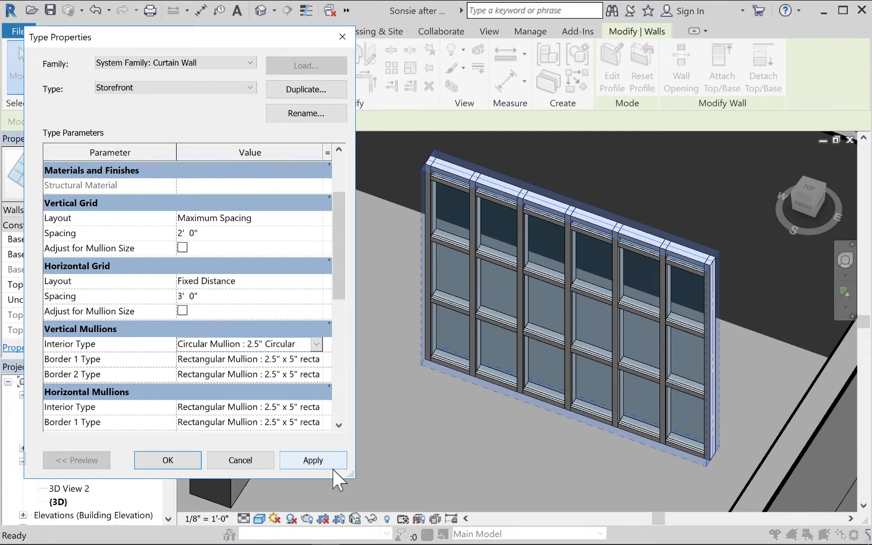
left_click(310, 458)
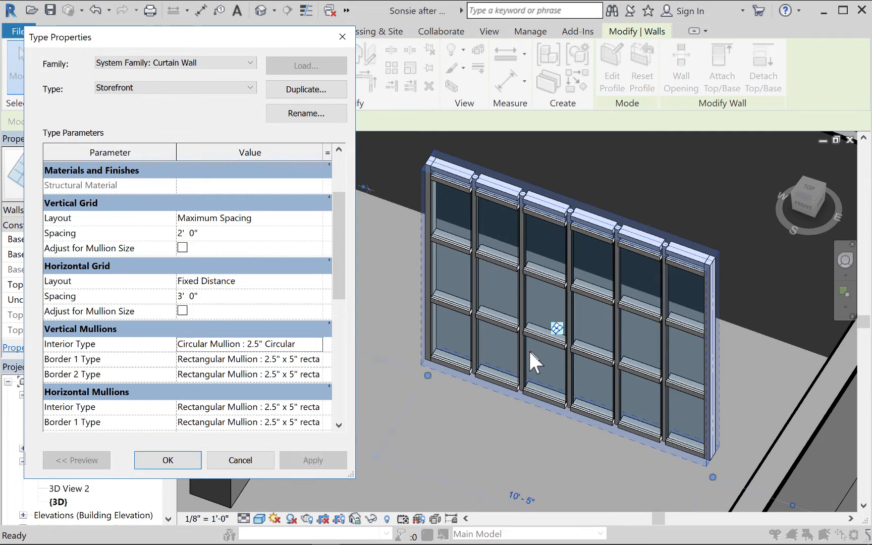
Switch the vertical mullions' interior type to Rectangular Mullion : 1" Square and apply the change
left_click(316, 346)
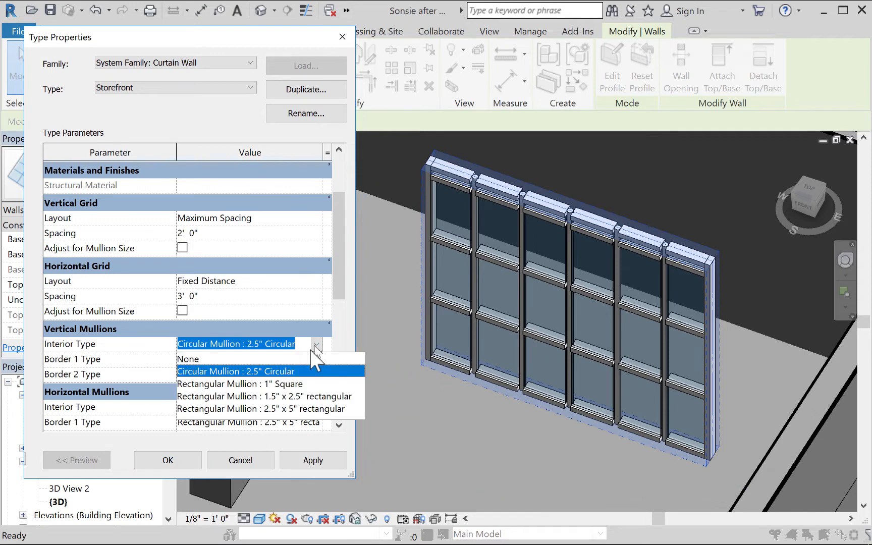
left_click(238, 384)
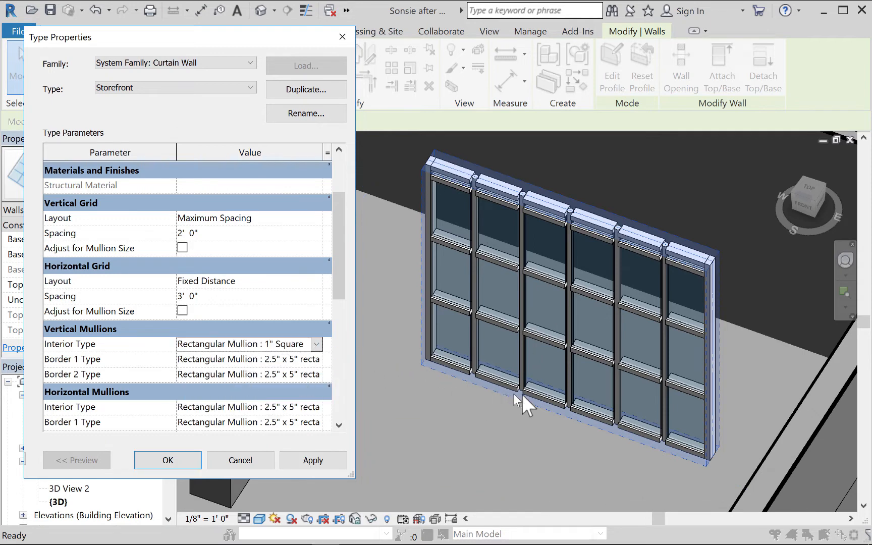
left_click(339, 462)
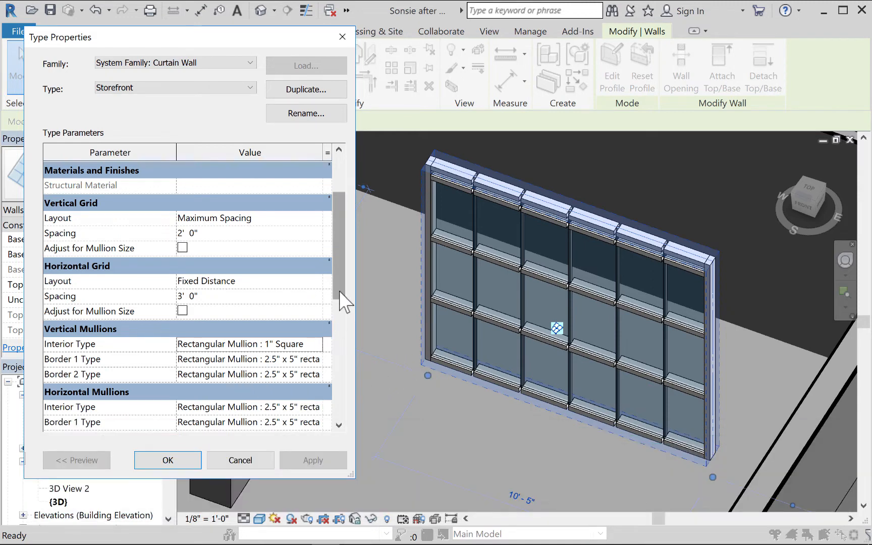
Restore the vertical mullions' interior type to Rectangular Mullion : 2.5" x 5" rectangular and apply the change
left_click_drag(341, 297, 313, 297)
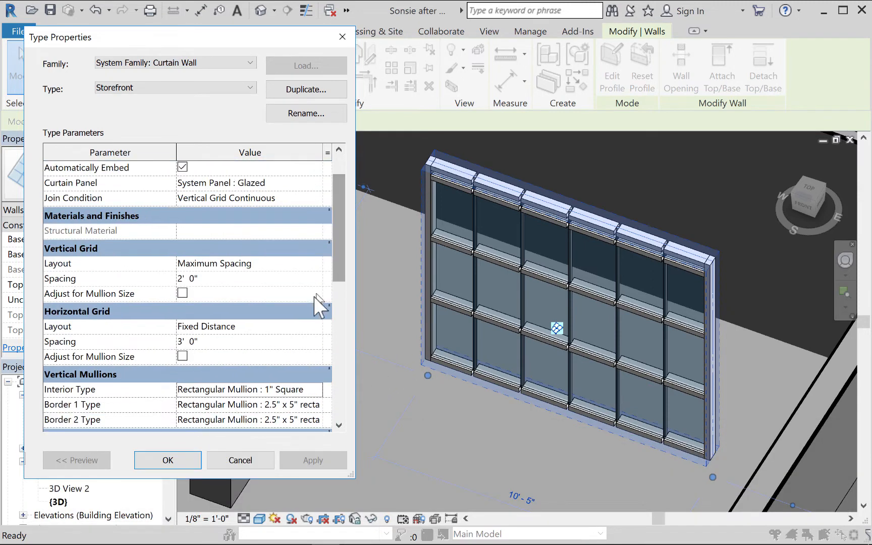
left_click(311, 390)
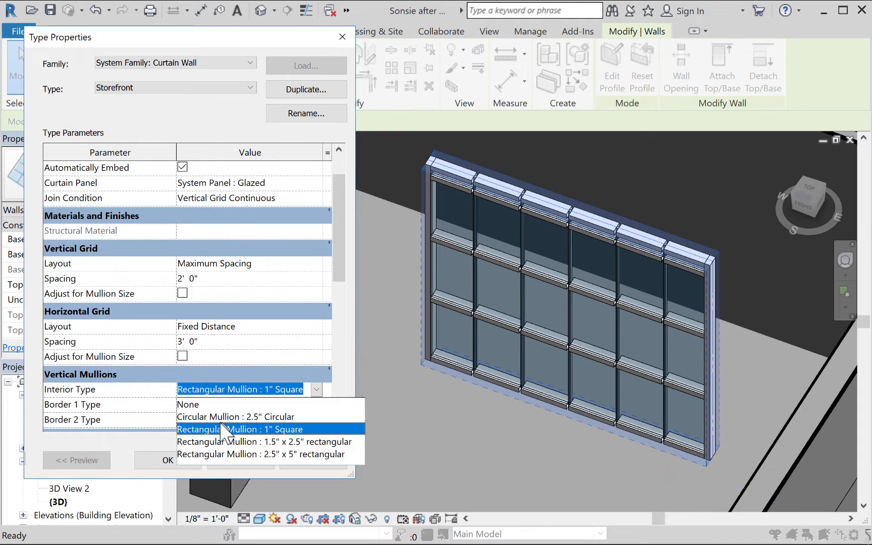
left_click(212, 454)
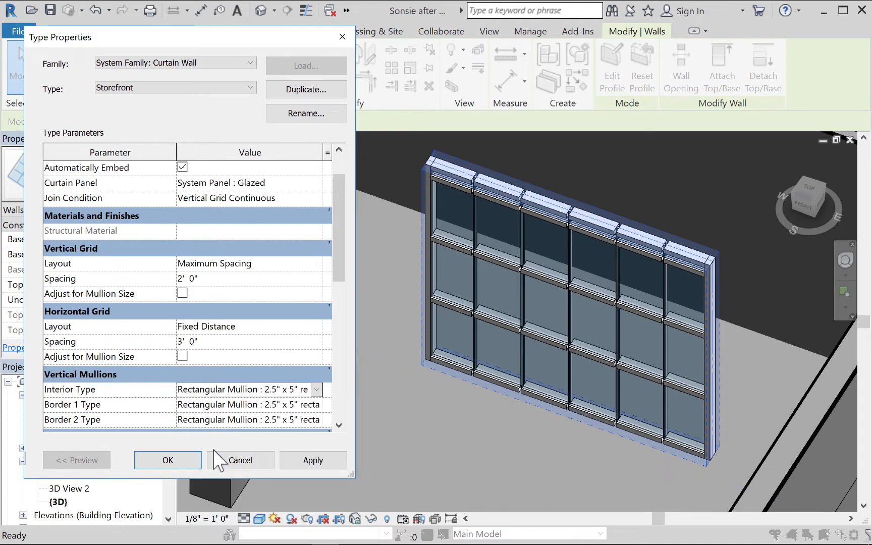
left_click(217, 404)
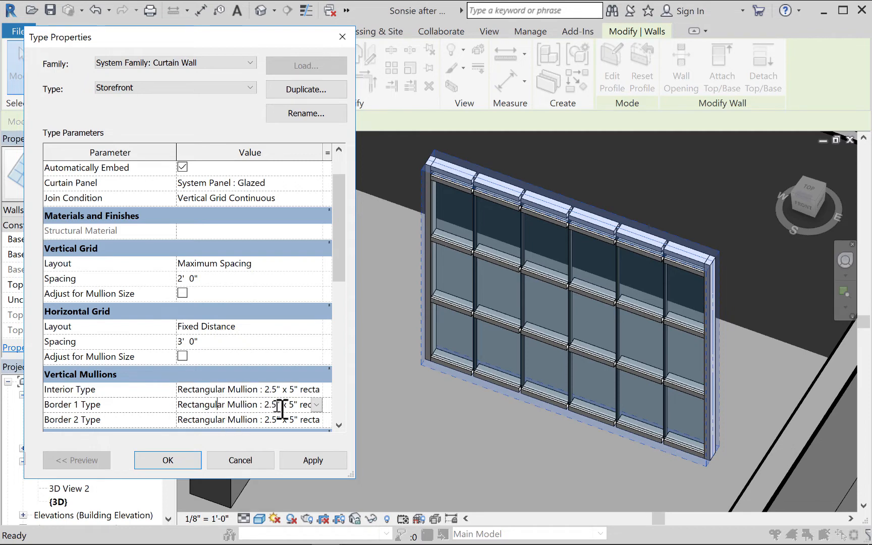
left_click(316, 460)
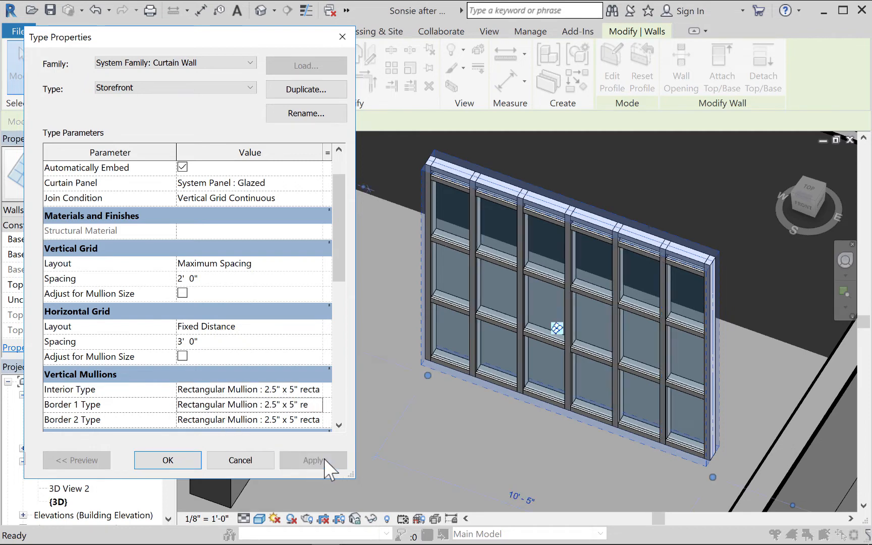
Close the Storefront type settings and undo the Storefront edits back to the Glass half wall type
left_click(343, 37)
left_click(407, 348)
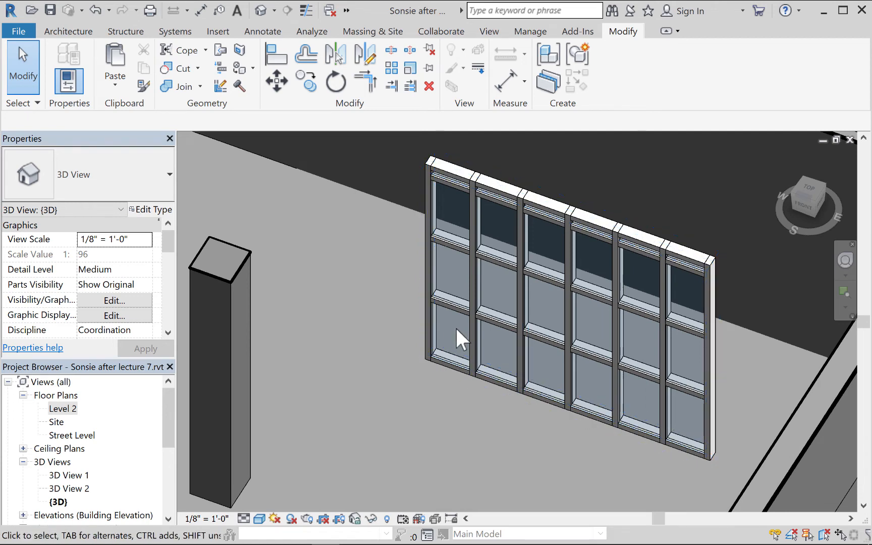
scroll(416, 360, "up", 1)
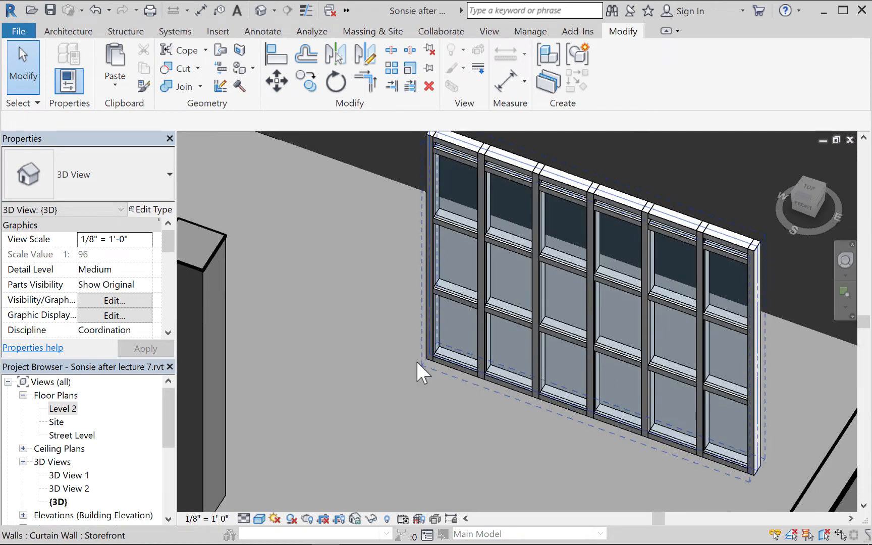
scroll(417, 362, "down", 1)
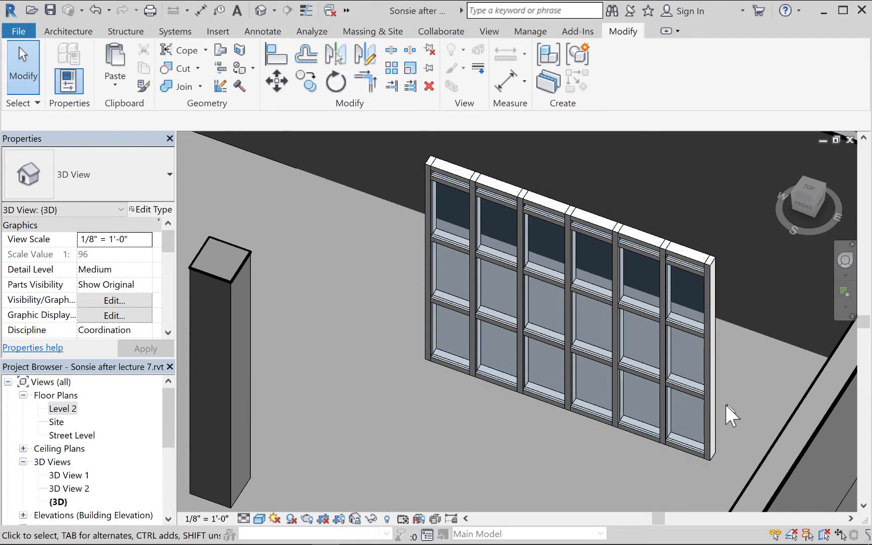
key("ctrl+z")
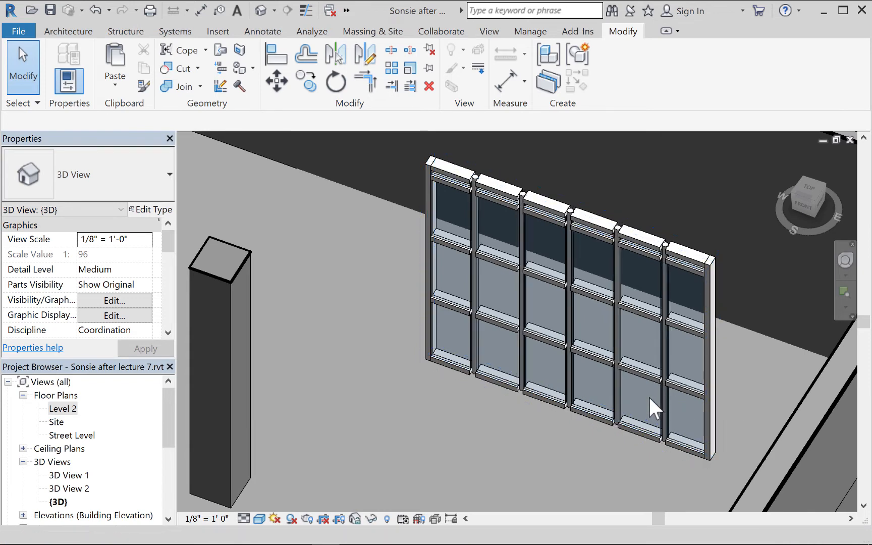
key("ctrl+z")
key("ctrl+z")
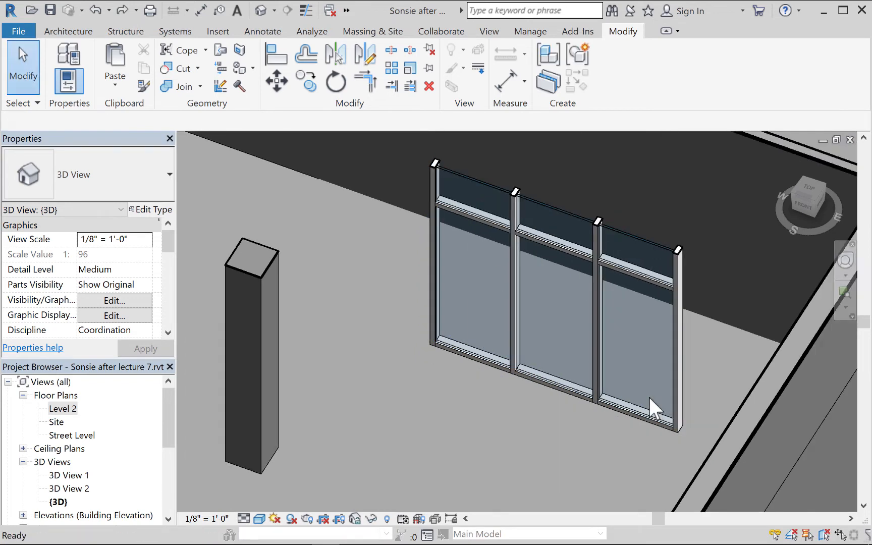
key("ctrl+z")
key("ctrl+z")
key("ctrl+z")
key("ctrl+z")
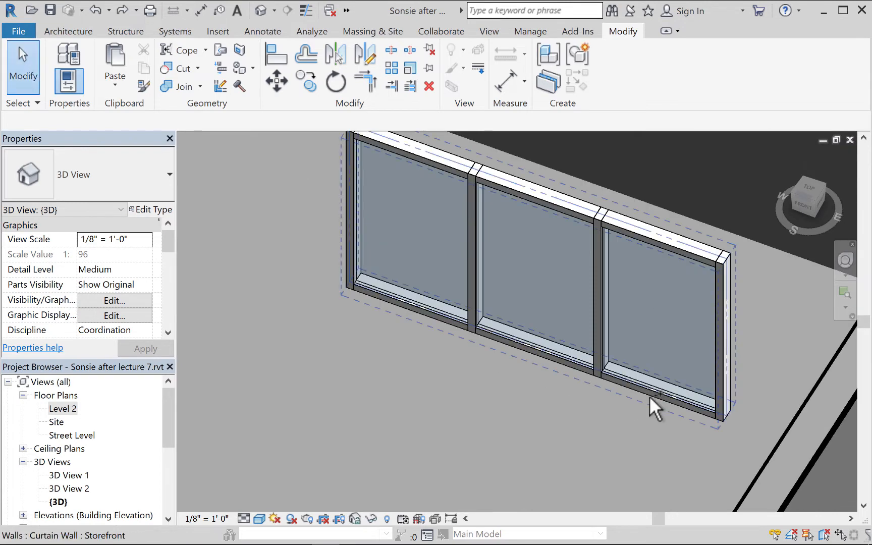
Raise the top of the Glass half wall to an unconnected height of about 6' 7"
left_click(629, 227)
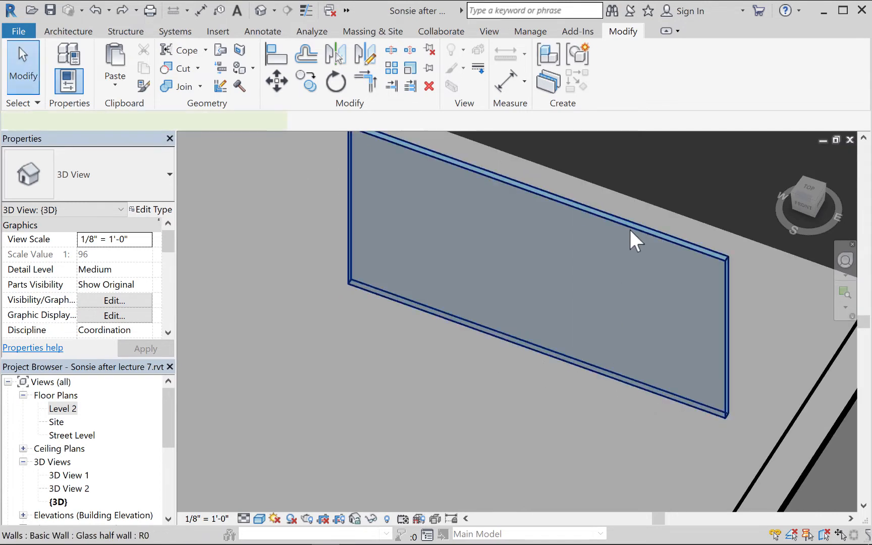
middle_click_drag(597, 320, 574, 333)
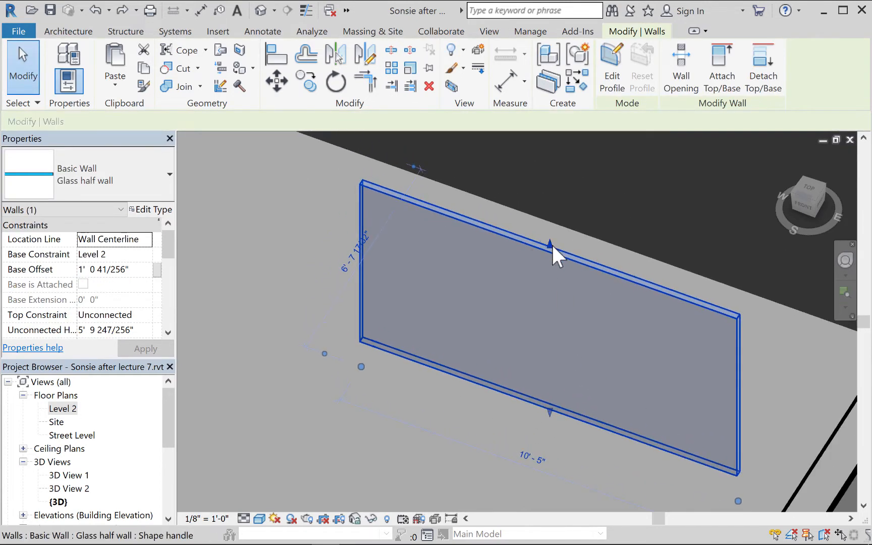
left_click_drag(551, 243, 552, 226)
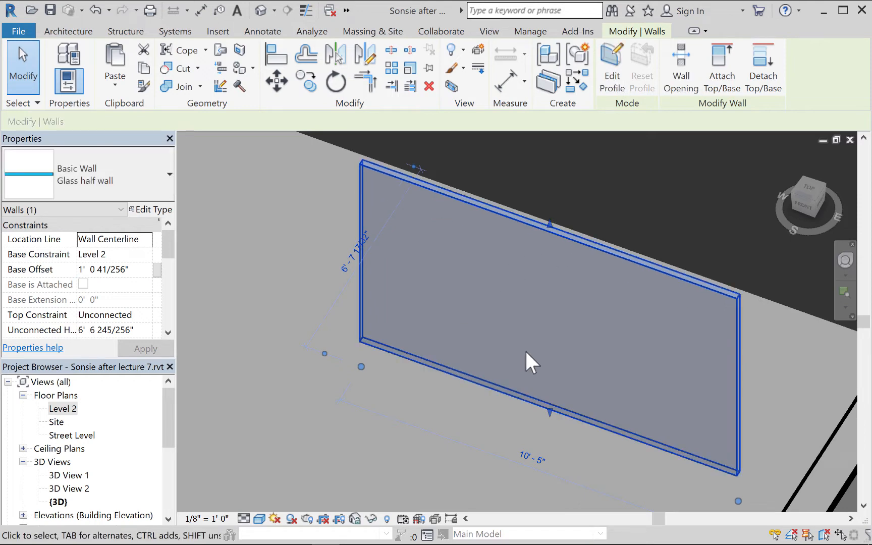
middle_click_drag(531, 363, 500, 361)
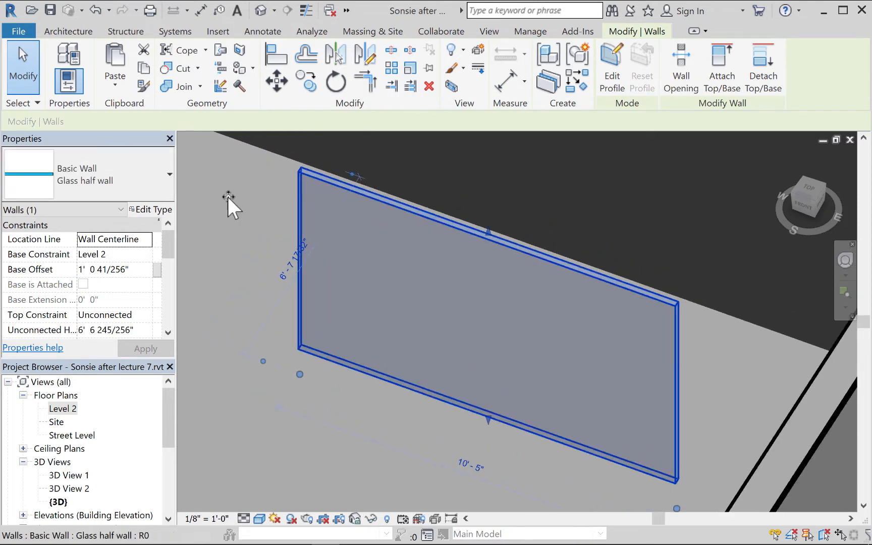
Change the Glass half wall's type to Curtain Wall 1
left_click(152, 178)
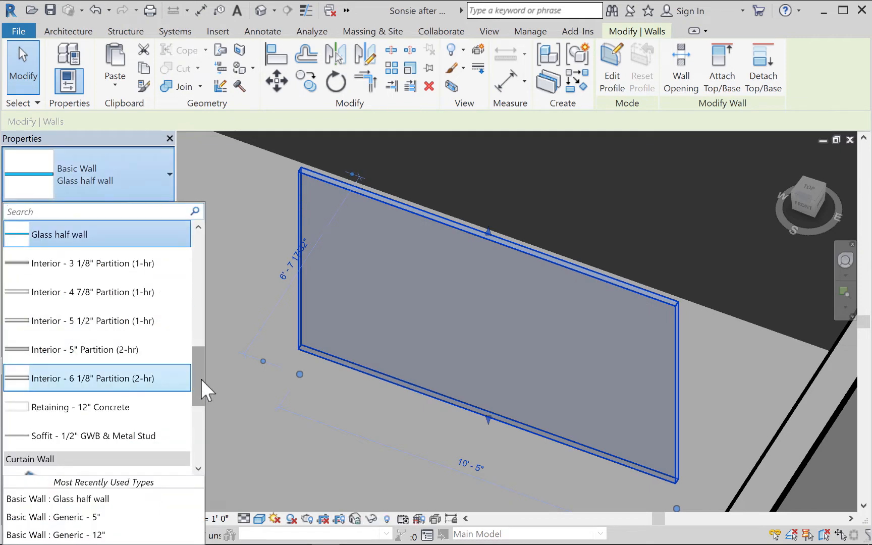
left_click_drag(200, 379, 216, 432)
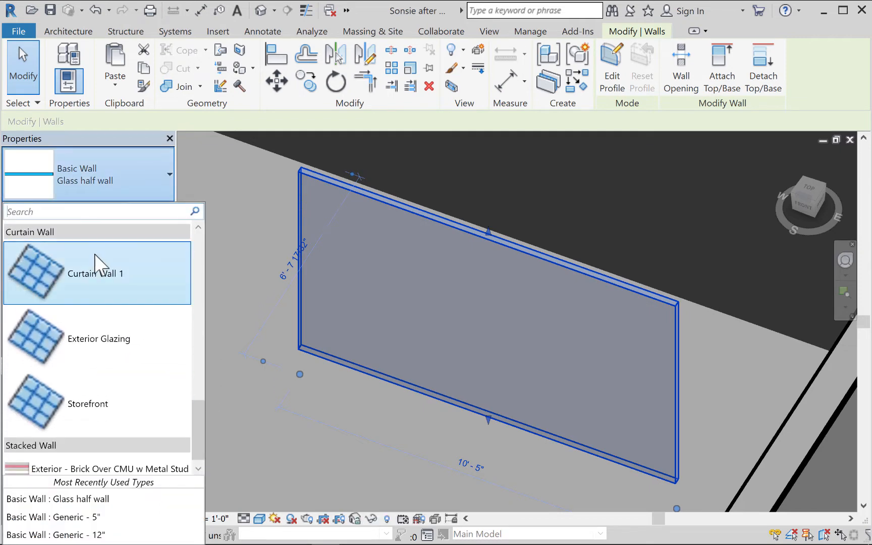
left_click(99, 285)
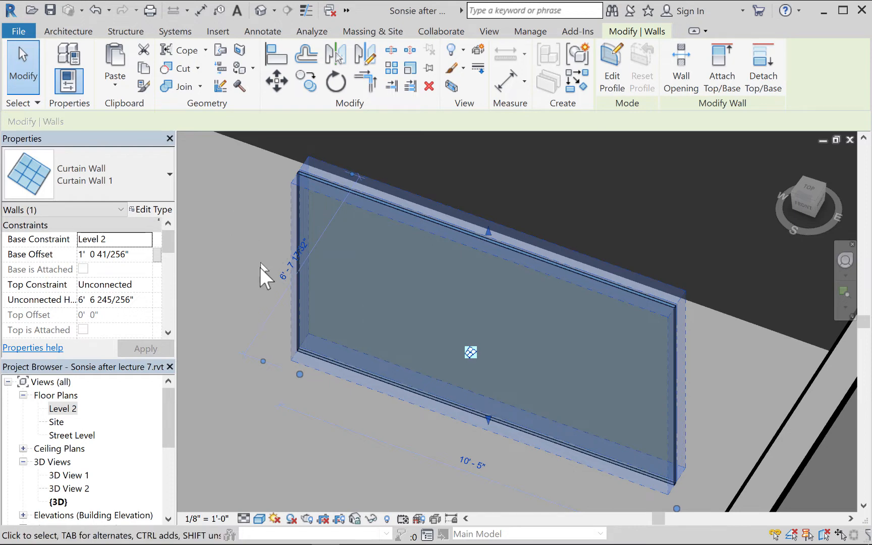
Add a vertical curtain grid line to the curtain wall and move it to 4' 5" from the wall's left end
left_click(53, 31)
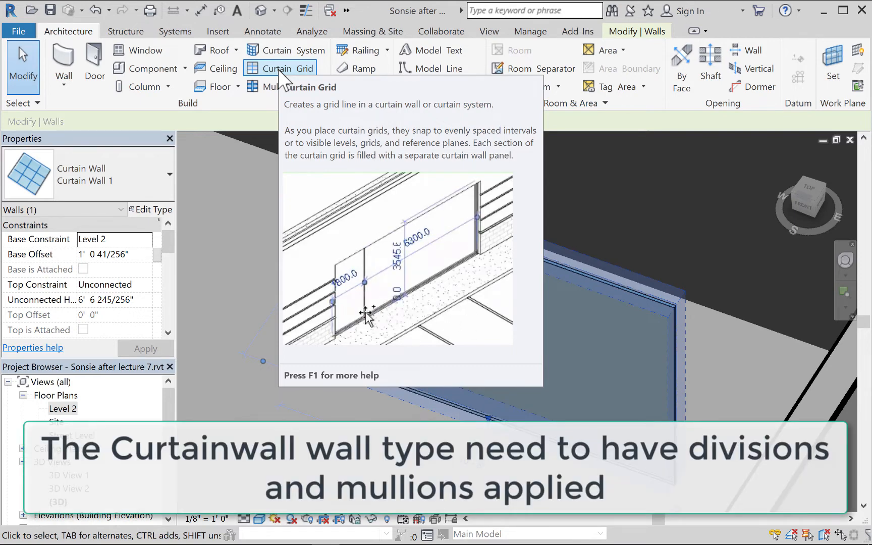
left_click(280, 70)
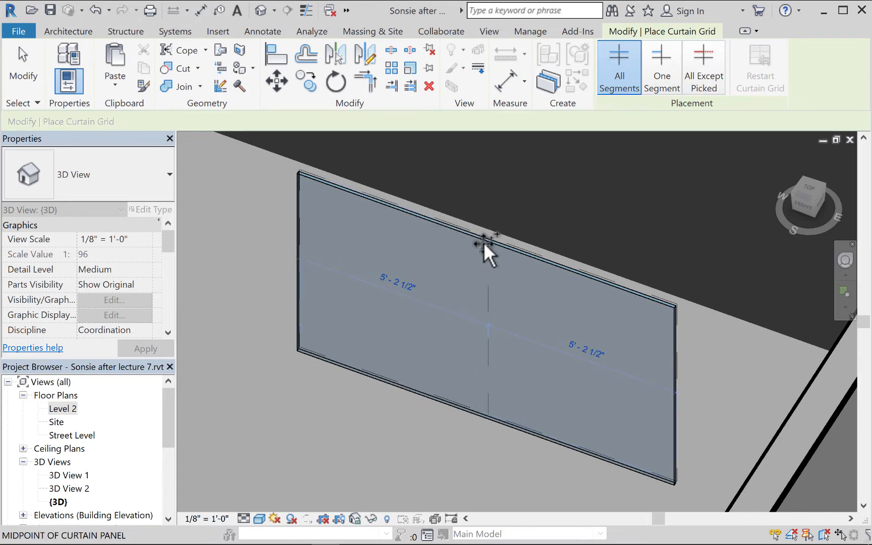
left_click(386, 205)
left_click(22, 71)
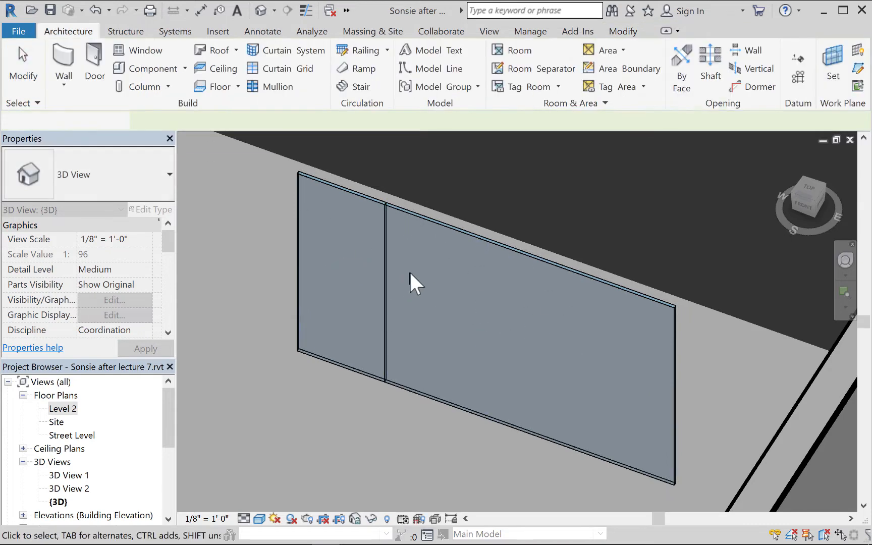
left_click(386, 257)
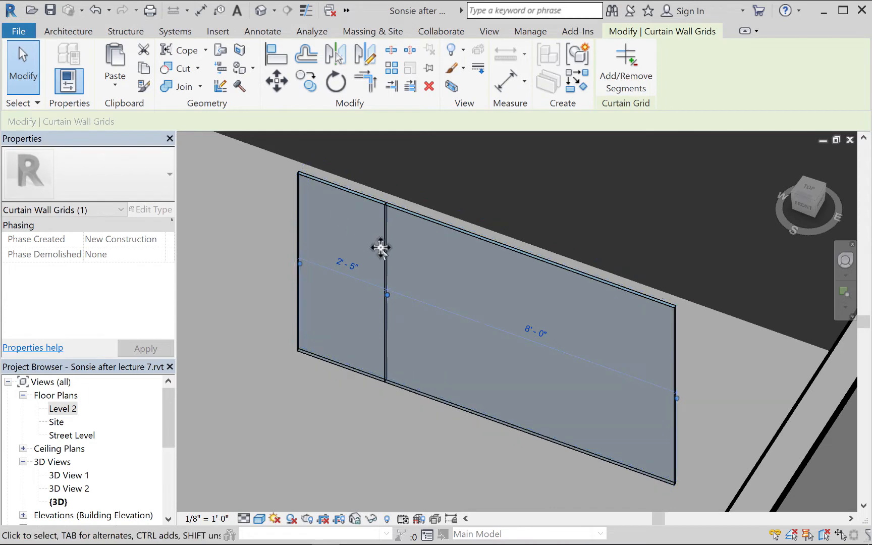
left_click_drag(402, 258, 458, 274)
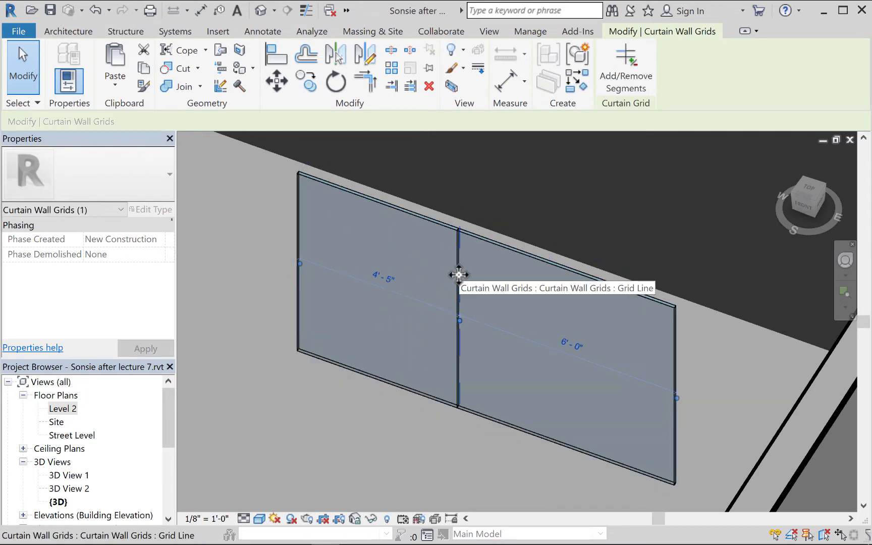
Copy the vertical grid line toward the wall's left end and nudge the copy to about 2' 4" from that end
left_click_drag(459, 274, 372, 238, "ctrl")
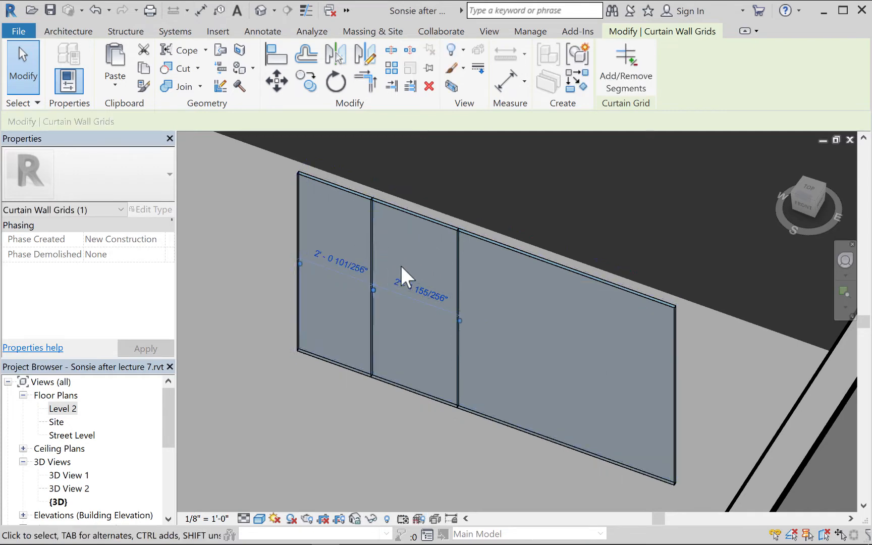
key("Right")
key("Right")
key("Right")
key("Right")
key("Right")
key("Left")
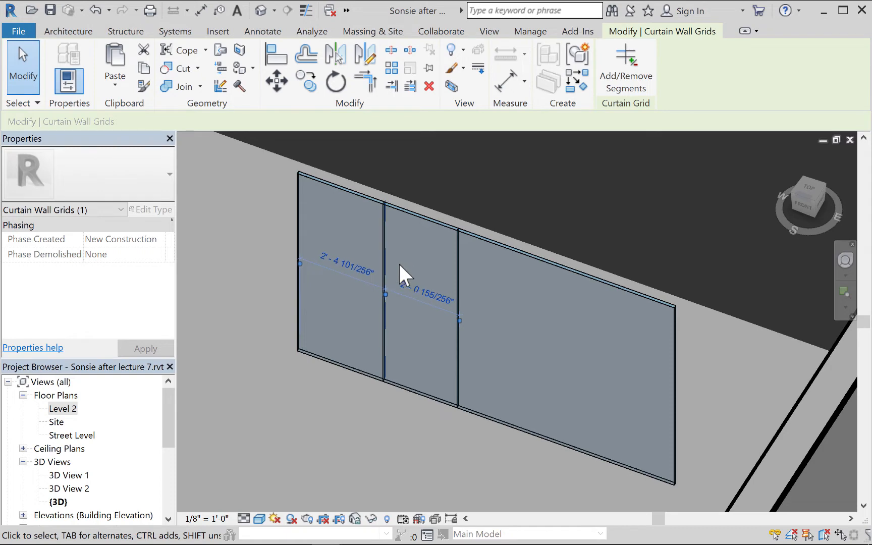
key("Left")
key("Left")
key("Left")
key("Right")
key("Right")
key("Right")
key("Right")
key("Right")
key("Right")
key("Right")
key("Right")
key("Right")
key("Right")
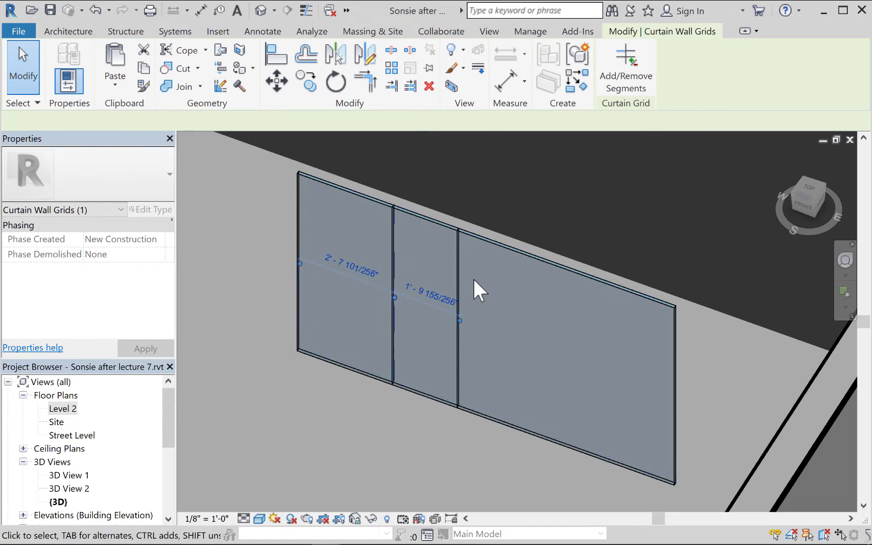
key("ctrl+z")
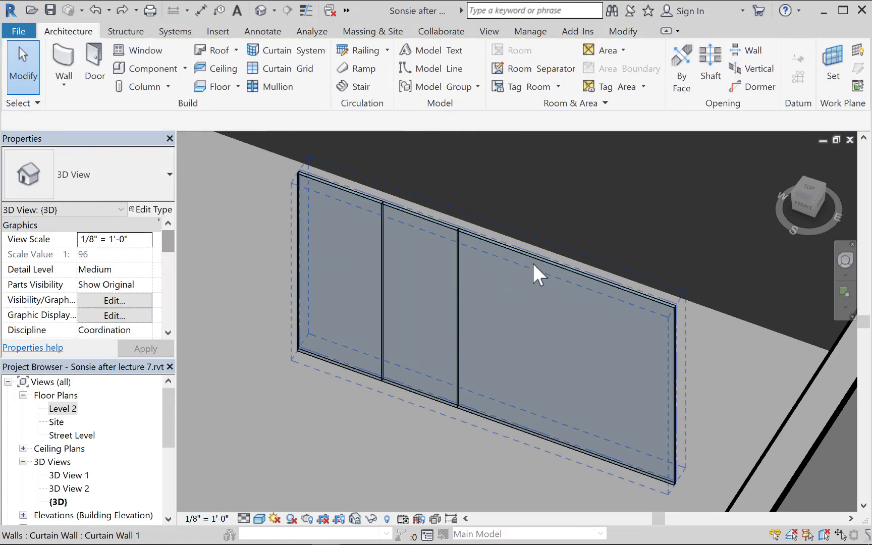
Try a Rectangular Mullion 2.5" x 5" rectangular along the curtain wall's top edge and undo it
left_click(528, 255)
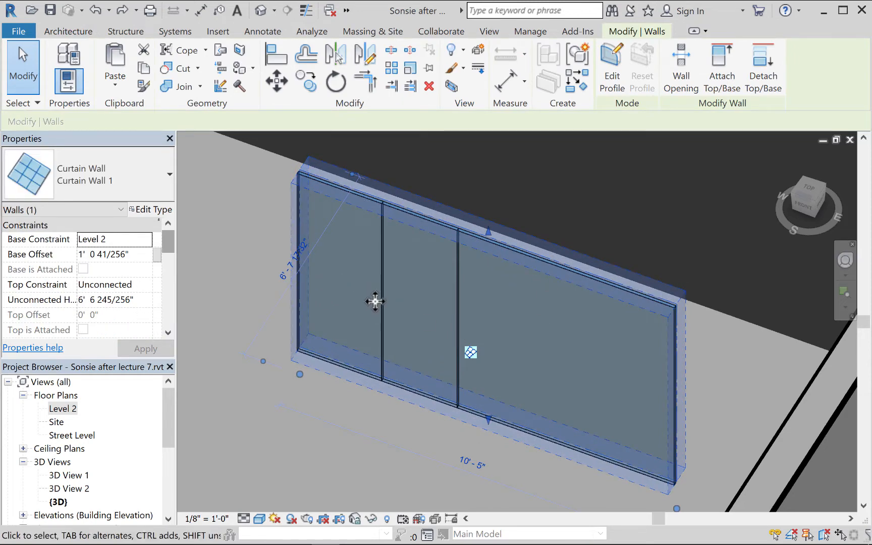
left_click(56, 33)
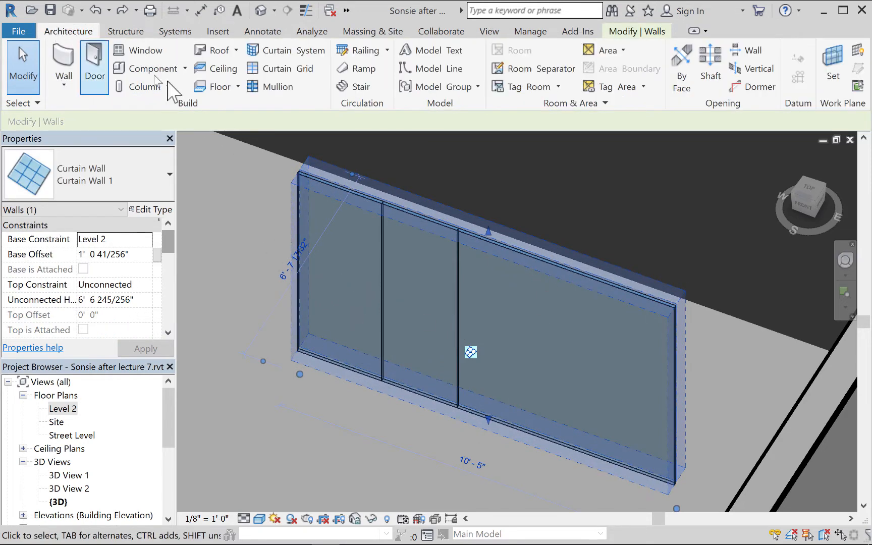
left_click(275, 88)
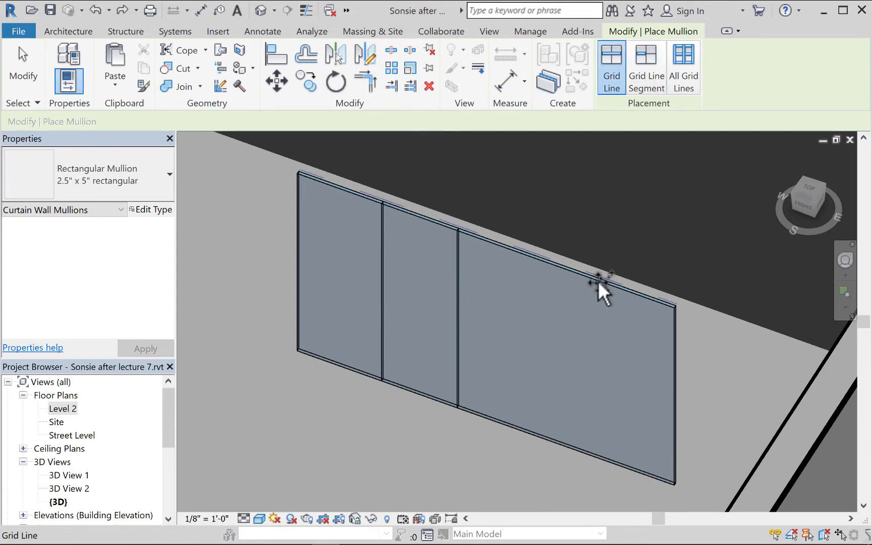
left_click(499, 244)
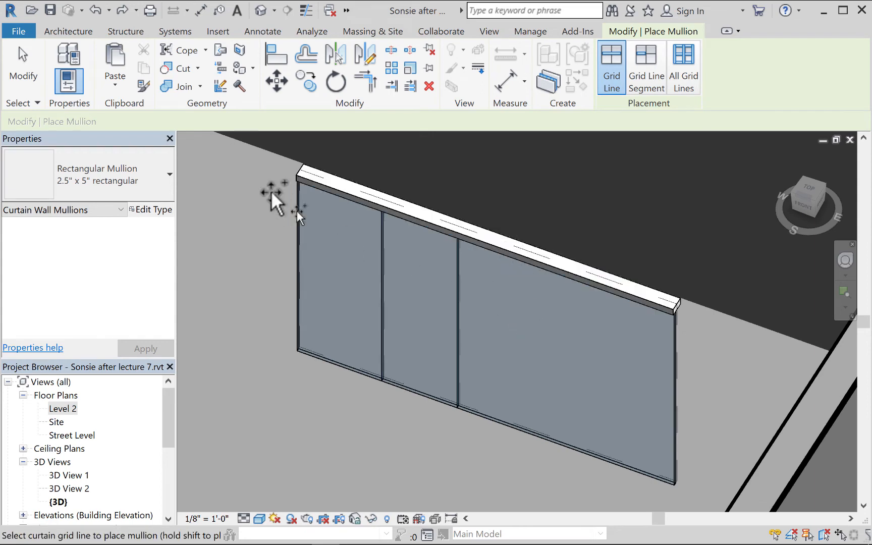
key("ctrl+z")
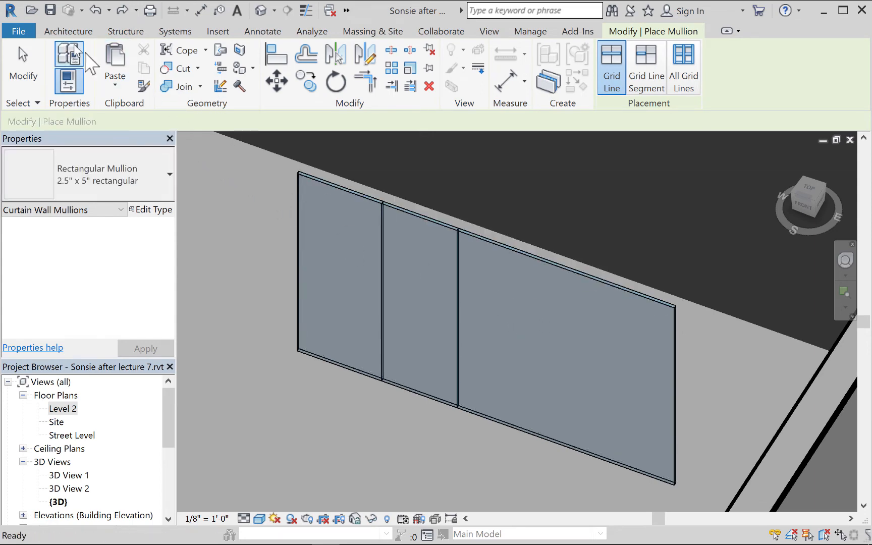
Add a horizontal curtain grid line across all segments at the curtain wall's mid-height
left_click(64, 31)
left_click(259, 69)
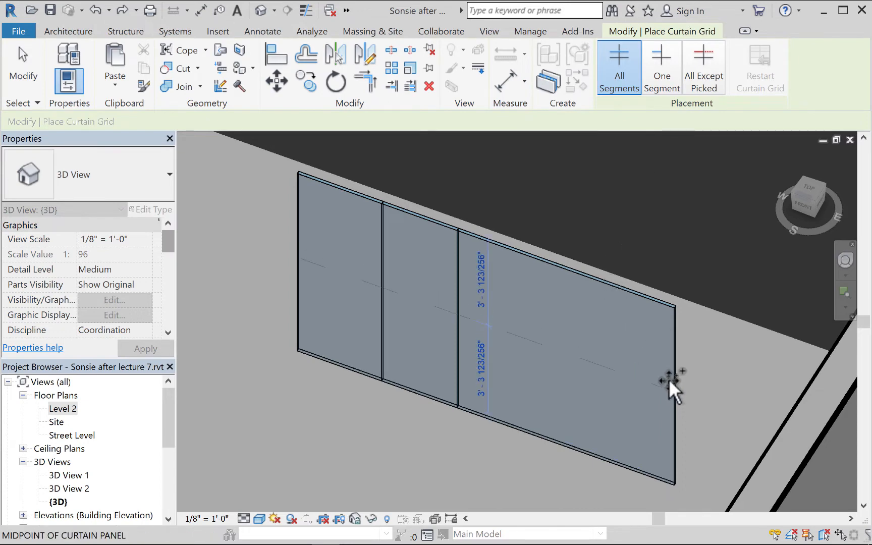
left_click(669, 383)
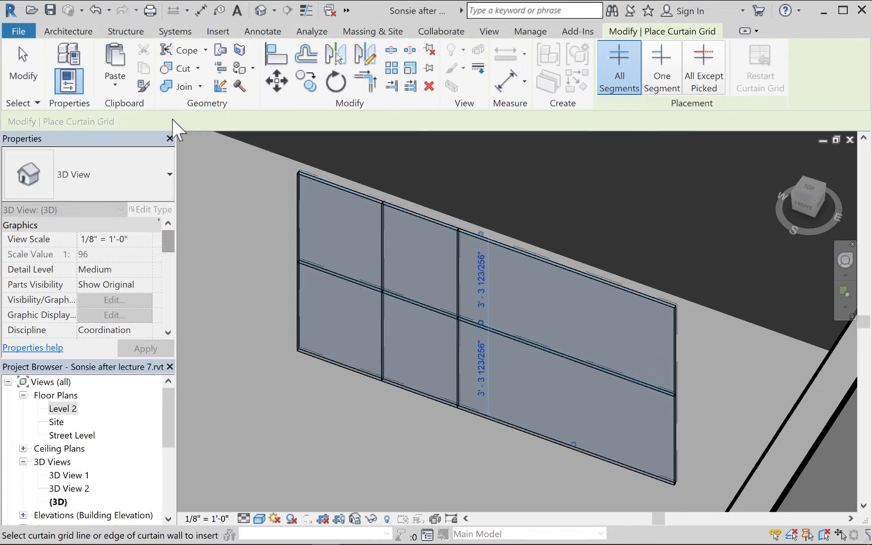
left_click(22, 66)
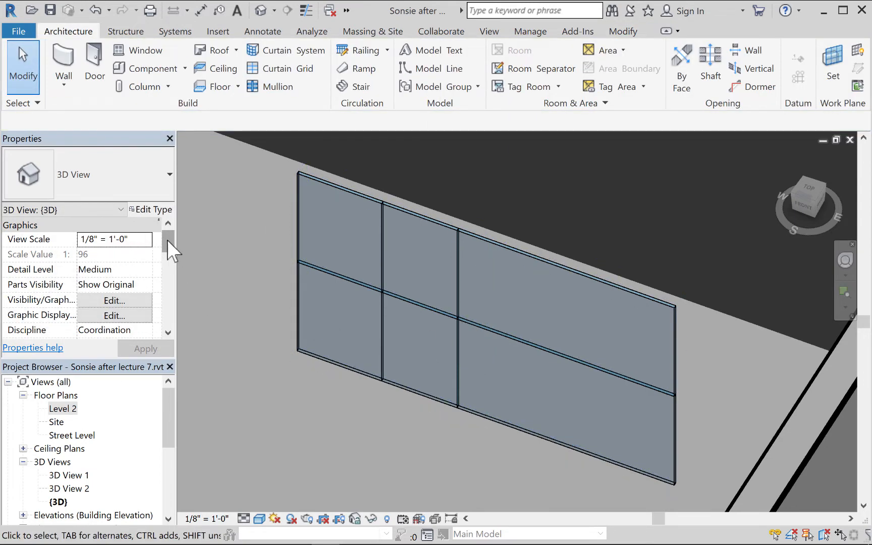
Set the Level 2 curtain wall's base offset to 2' 0" and its unconnected height to 7' 0"
left_click_drag(167, 240, 168, 243)
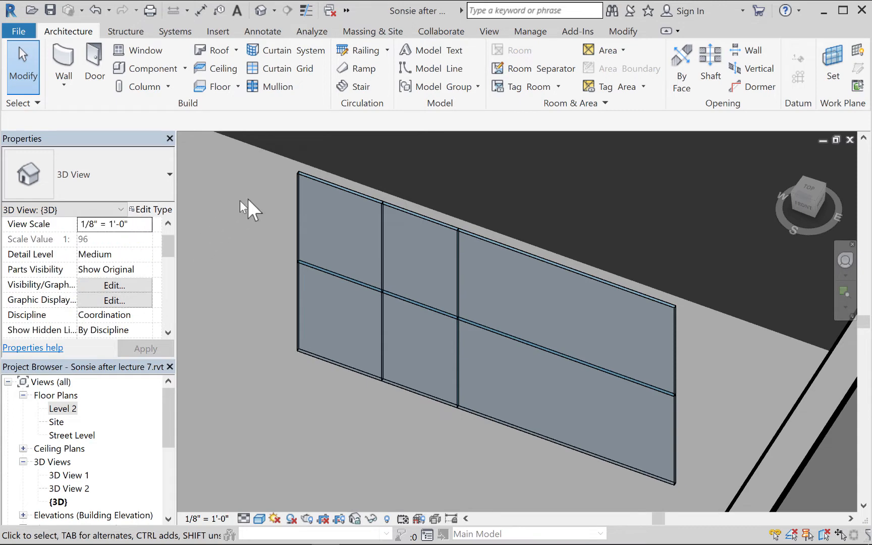
left_click(325, 192)
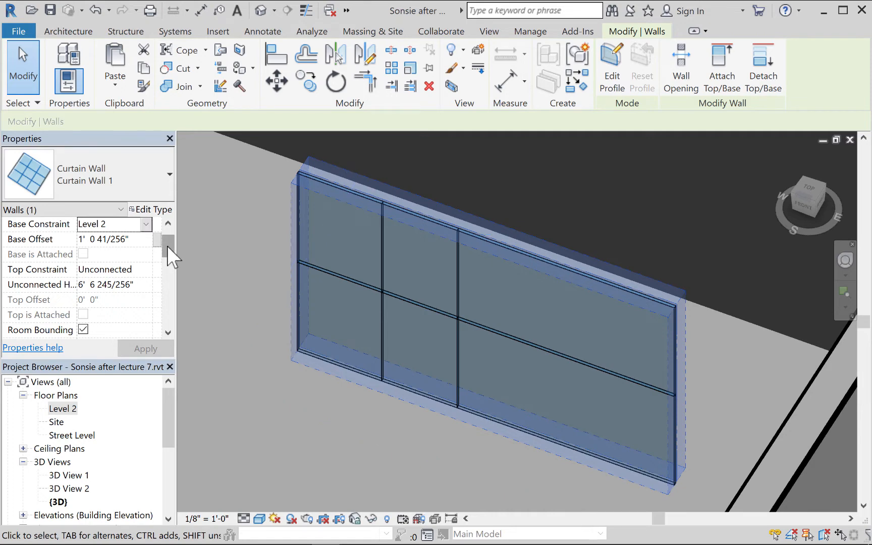
mouse_move(167, 246)
left_mouse_down()
mouse_move(168, 253)
mouse_move(167, 238)
left_mouse_up()
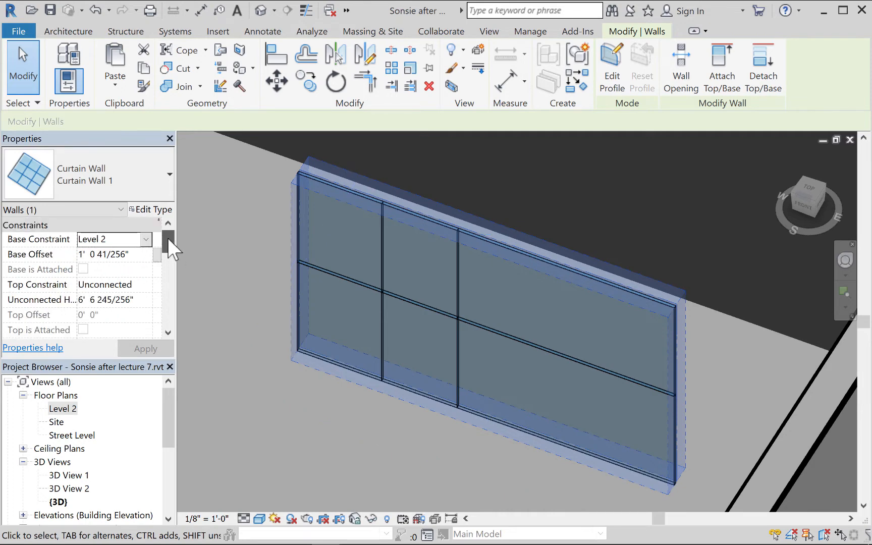
left_click(136, 255)
double_click(115, 255)
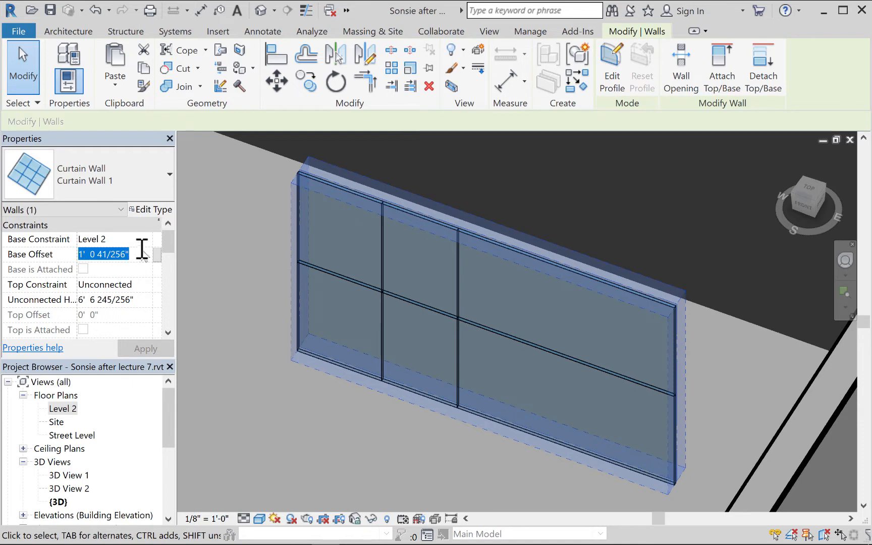
type("2'  0")
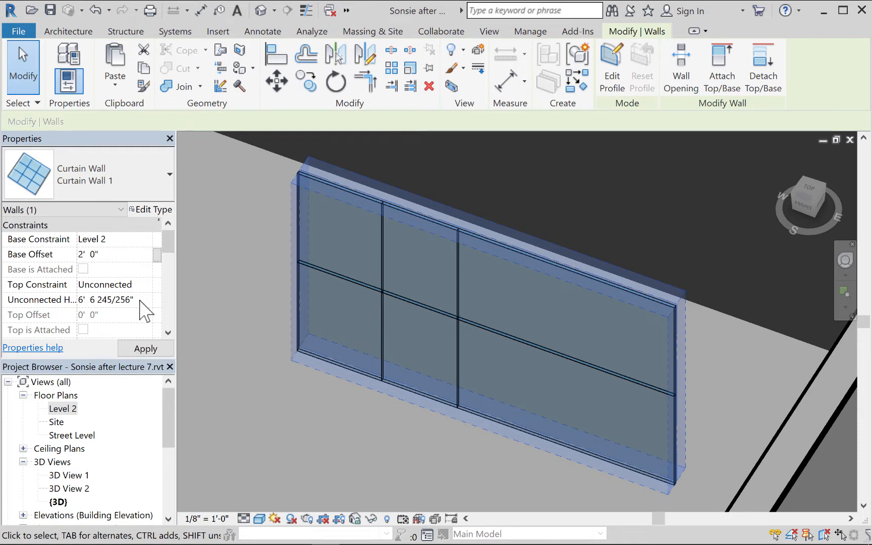
left_click_drag(143, 299, 83, 293)
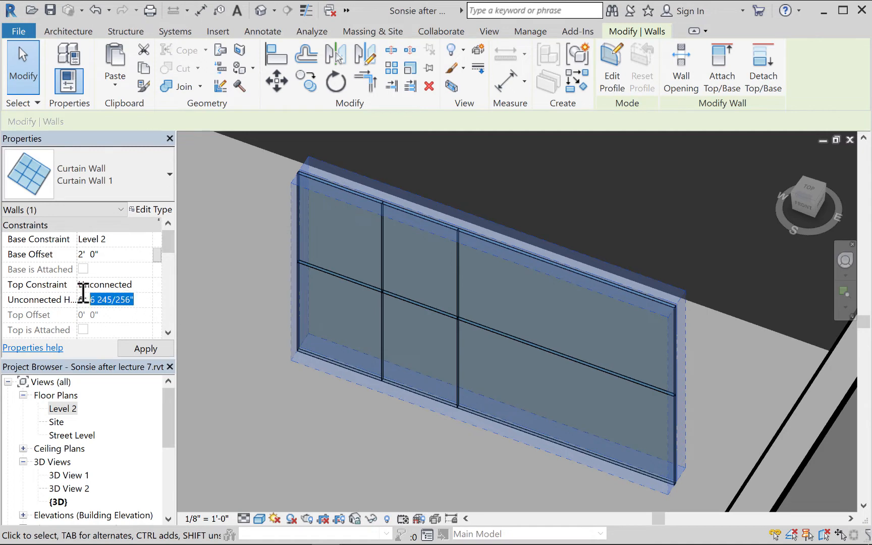
type("7'  0")
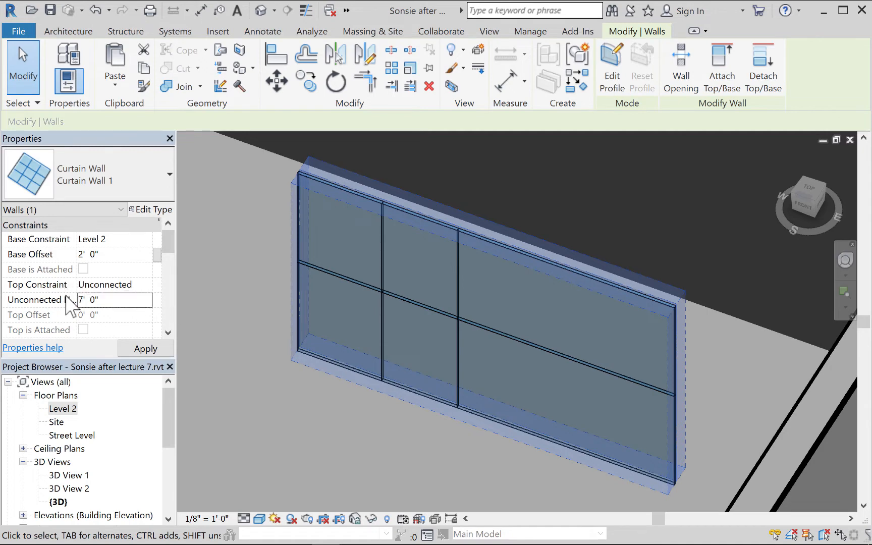
left_click(145, 350)
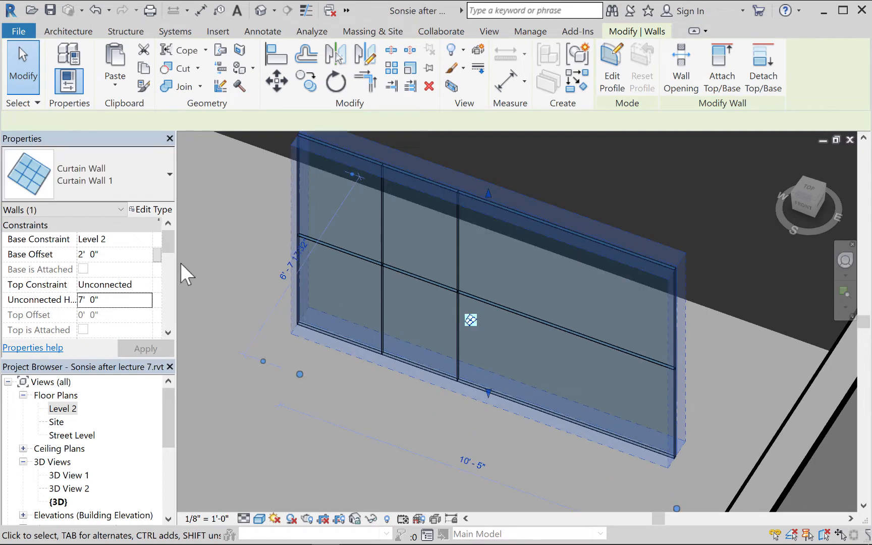
Set the curtain wall's vertical grid angle to 15°
left_click_drag(166, 236, 167, 259)
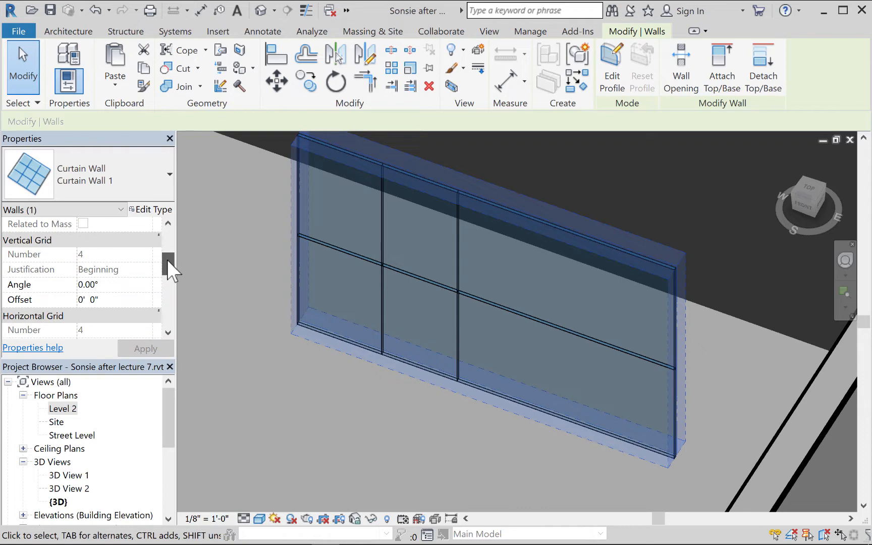
left_click(169, 367)
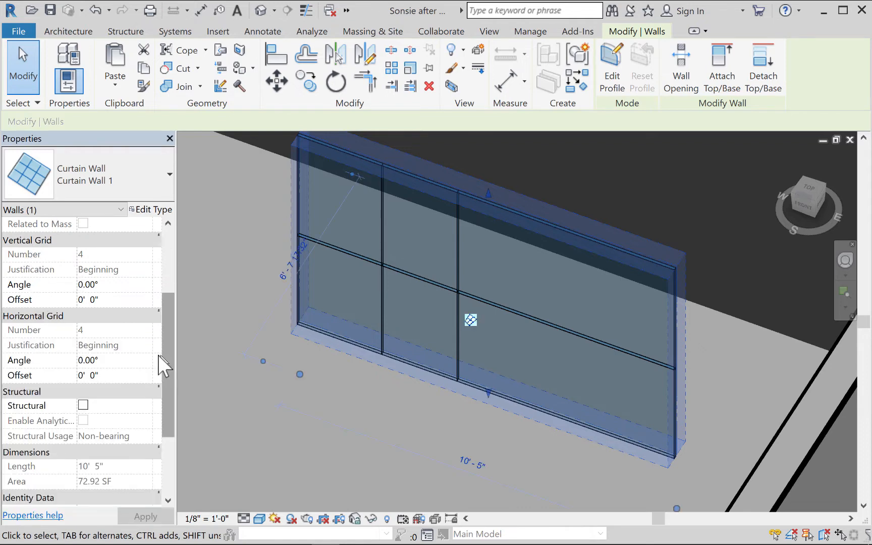
left_click(104, 286)
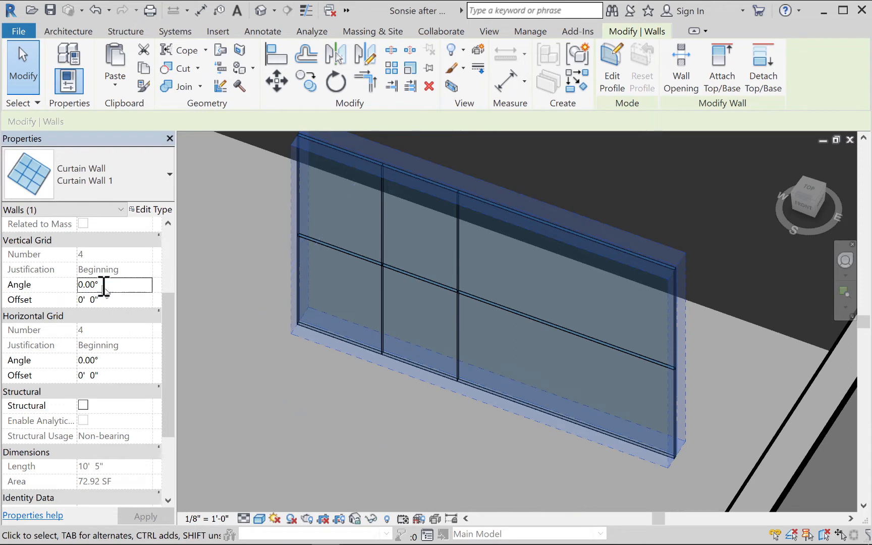
left_click_drag(117, 286, 84, 284)
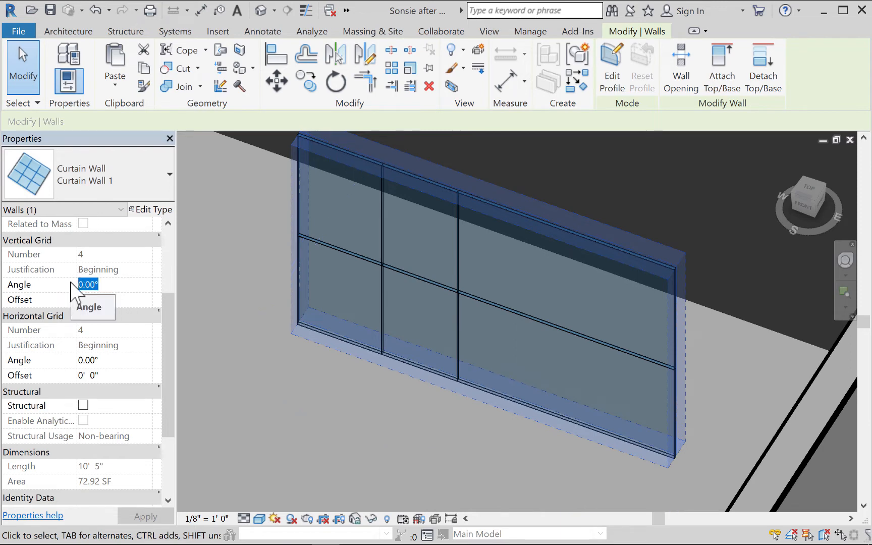
type("15")
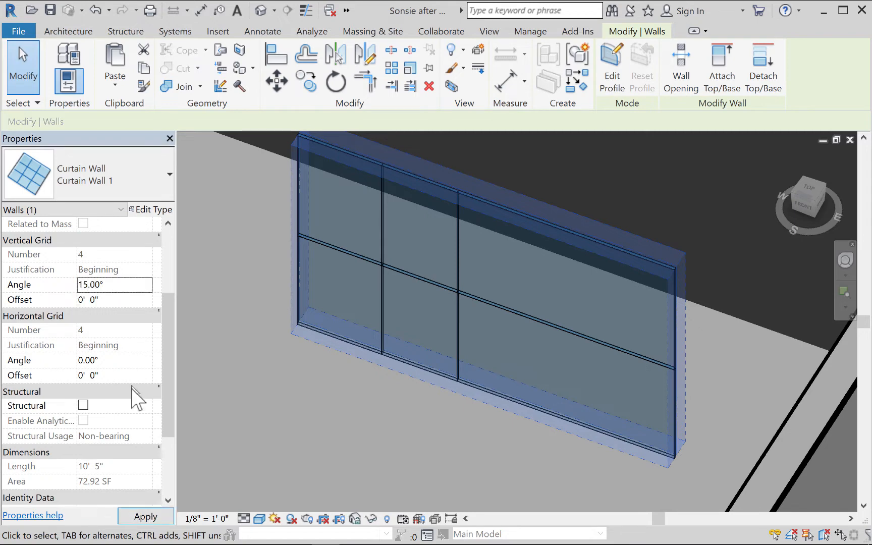
left_click(146, 516)
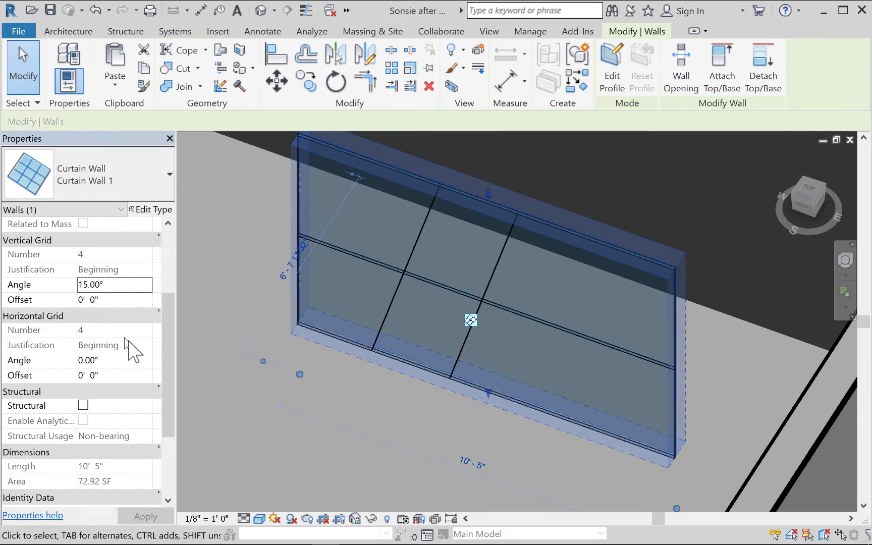
Set the curtain wall's horizontal grid angle to 15° and reverse its slope to -15°
left_click(111, 362)
double_click(112, 362)
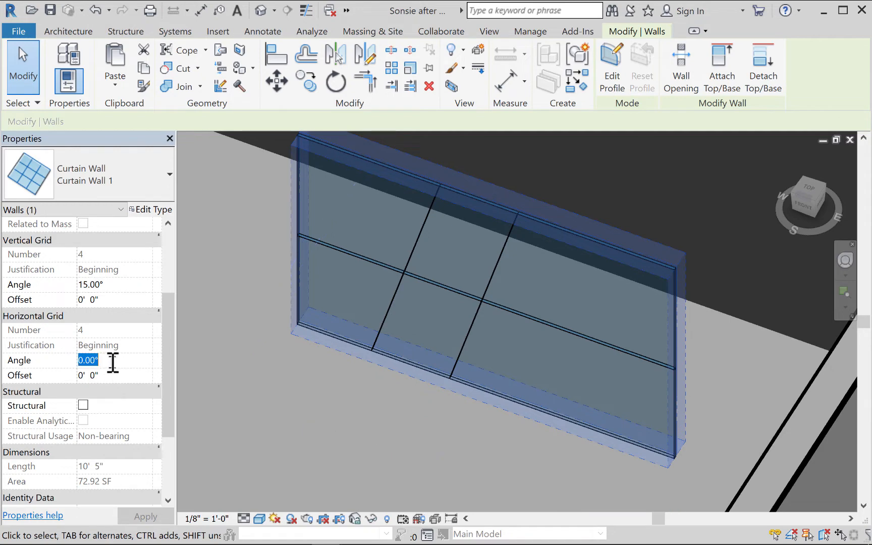
left_click_drag(112, 362, 70, 366)
type("15")
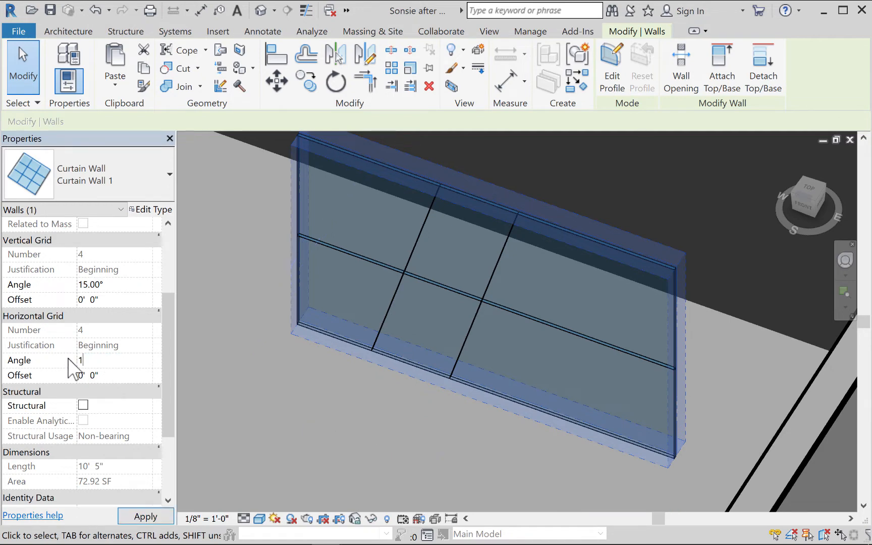
key("Return")
left_click(146, 517)
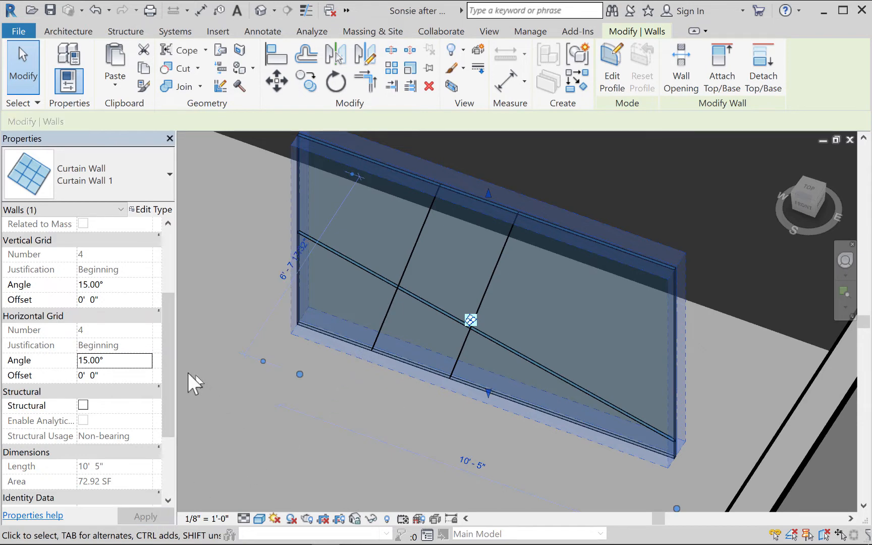
left_click(79, 360)
type("-")
left_click(144, 518)
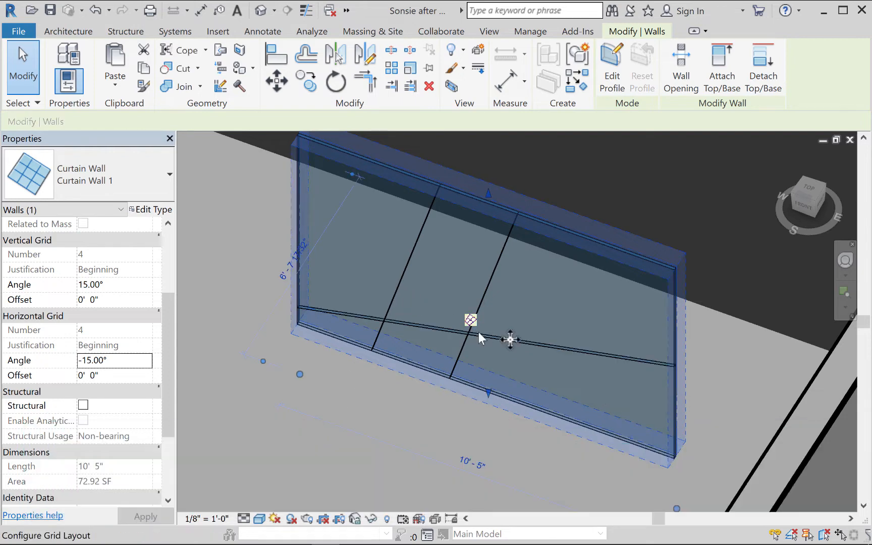
Move the slanted horizontal grid line slightly upward on the curtain wall and clear the selection
key("Escape")
left_click(571, 350)
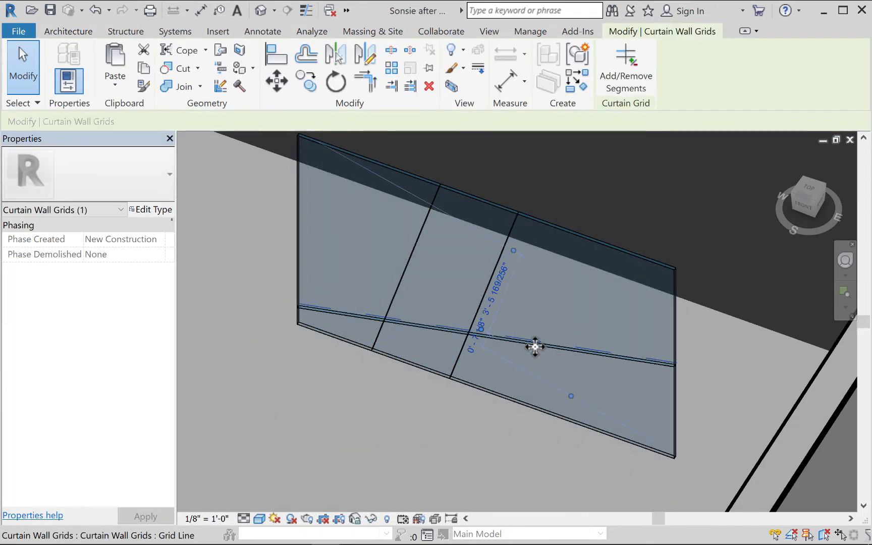
mouse_move(537, 333)
left_mouse_down()
mouse_move(536, 317)
mouse_move(538, 328)
left_mouse_up()
left_click(401, 285)
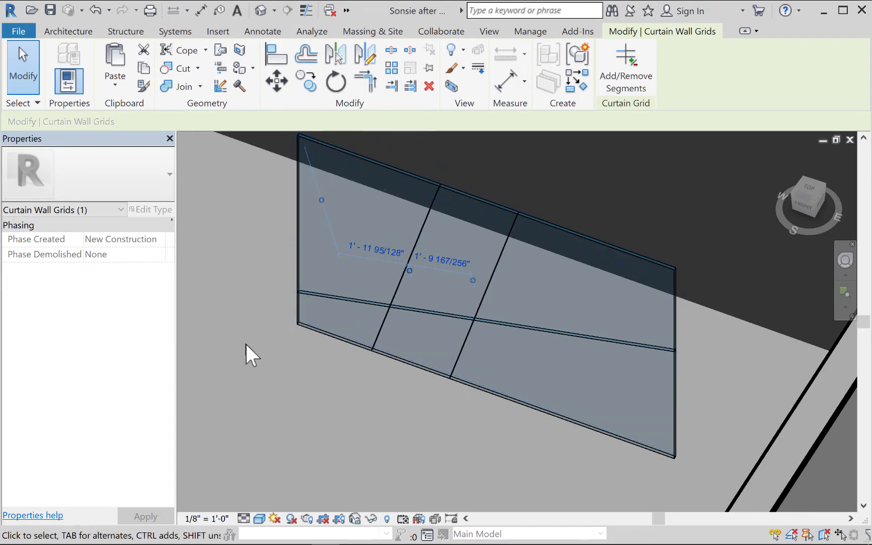
left_click(270, 372)
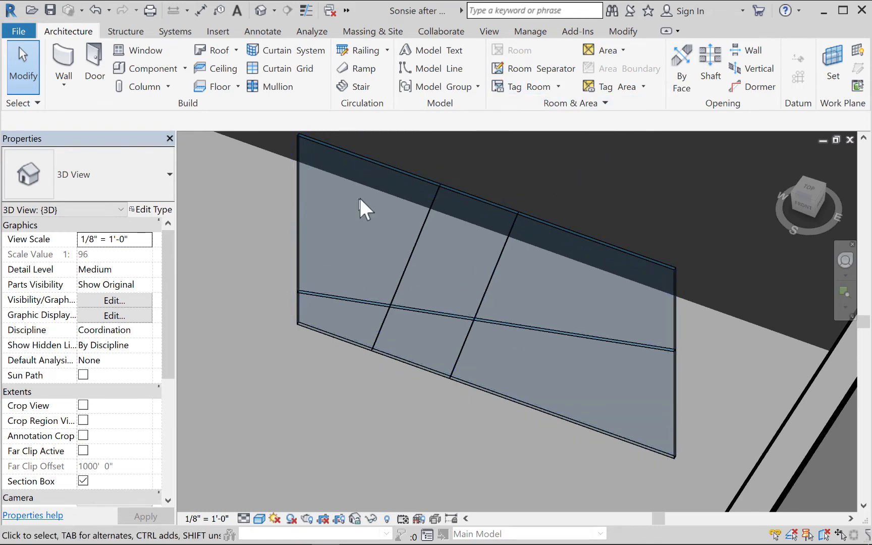
Try a second slanted horizontal grid line across all segments above the existing one and undo it
left_click(377, 179)
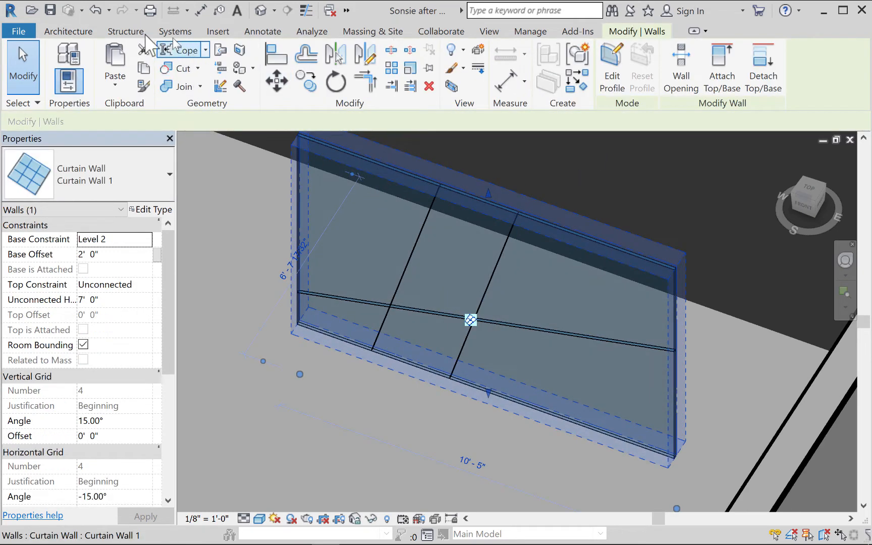
left_click(70, 31)
left_click(274, 71)
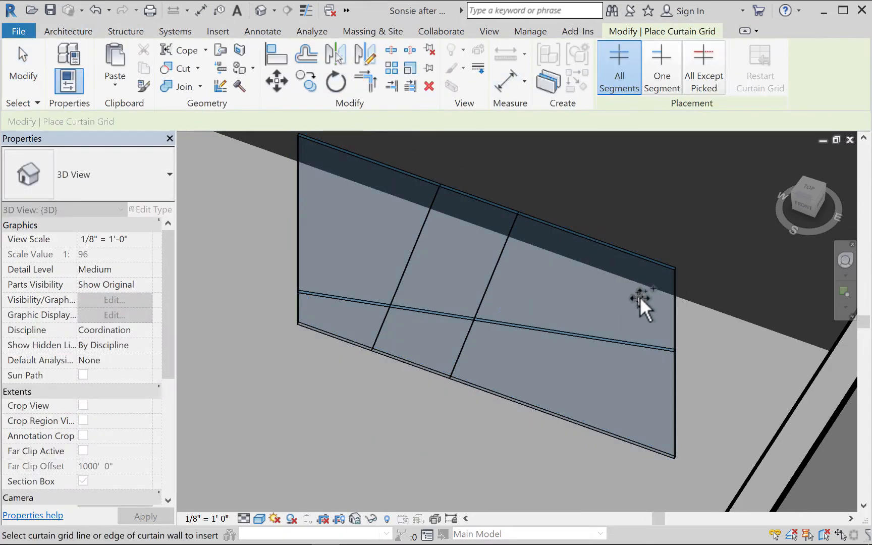
left_click(674, 302)
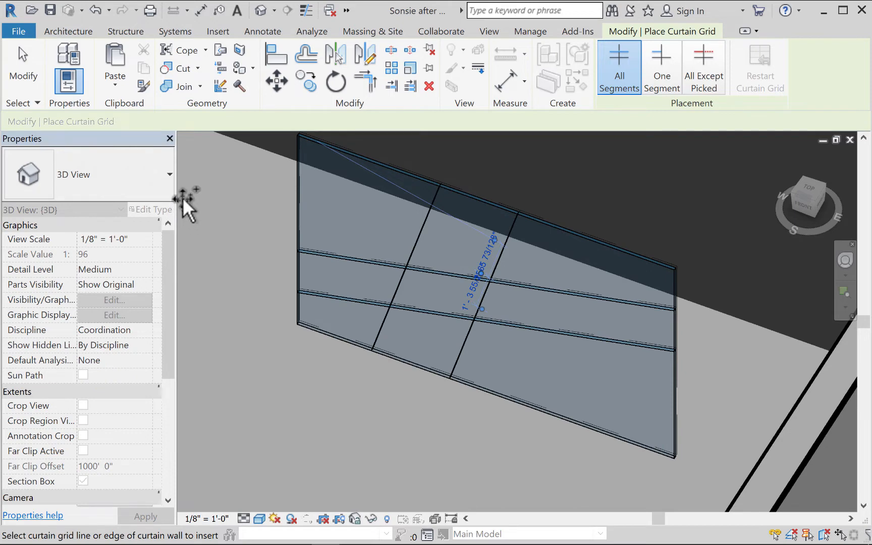
key("ctrl+z")
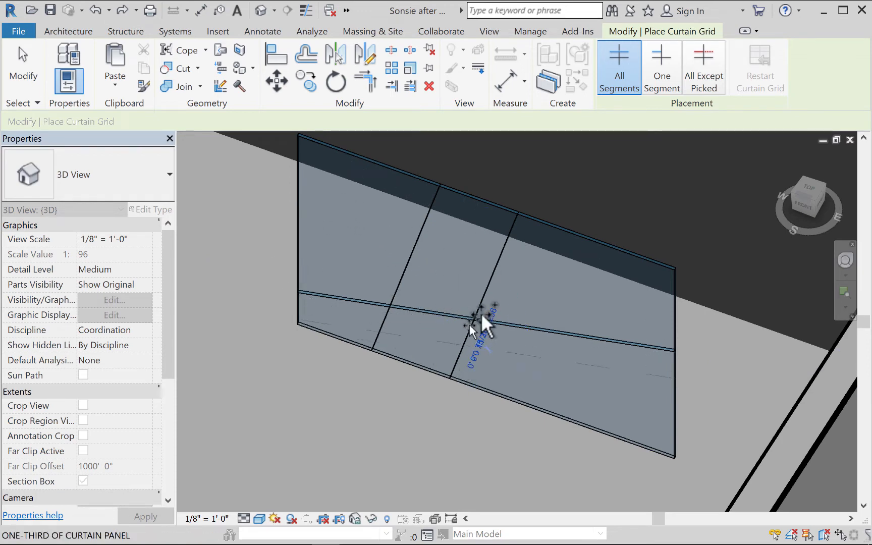
Pull the section box's front face inward past the street facade to expose the curtain wall inside
left_click(801, 214)
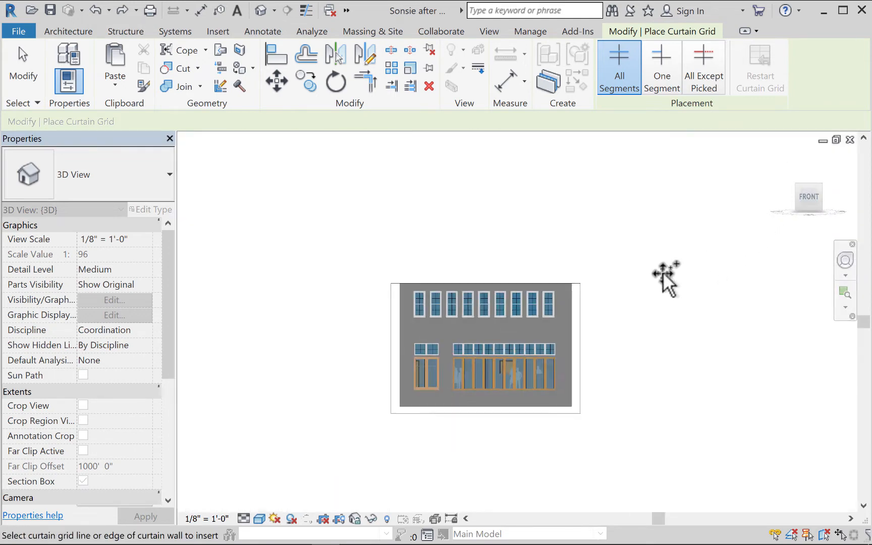
middle_click_drag(502, 325, 580, 404, "shift")
left_click(24, 84)
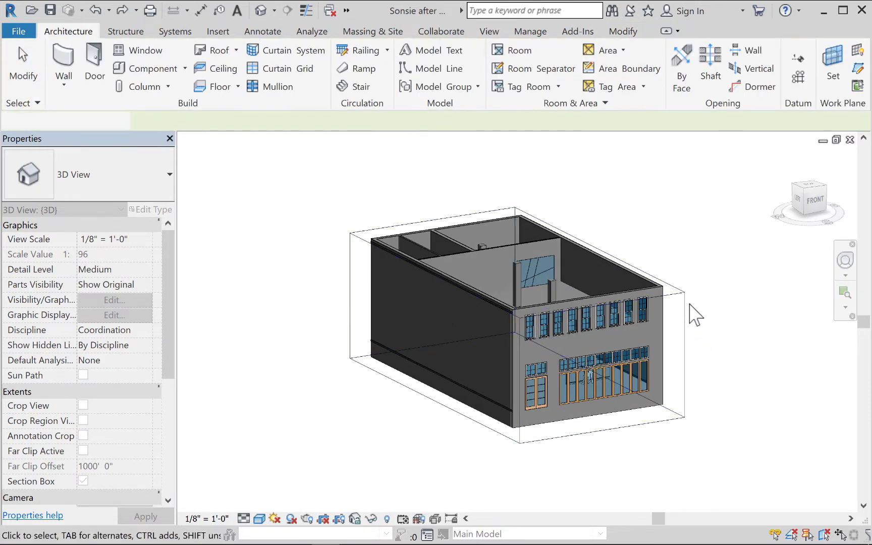
left_click(677, 295)
left_click_drag(602, 365, 561, 347)
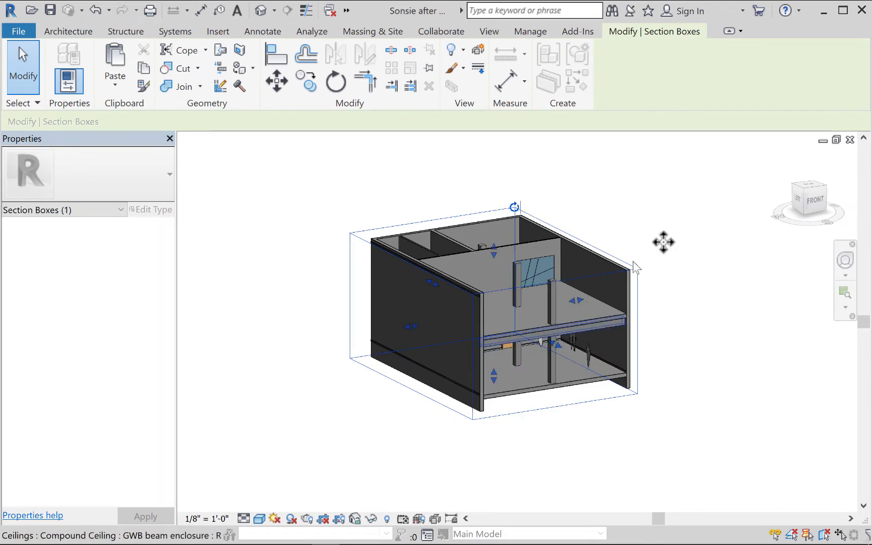
Lower the curtain wall's top edge in the front view to an unconnected height of about 4' 4 1/2"
left_click(827, 215)
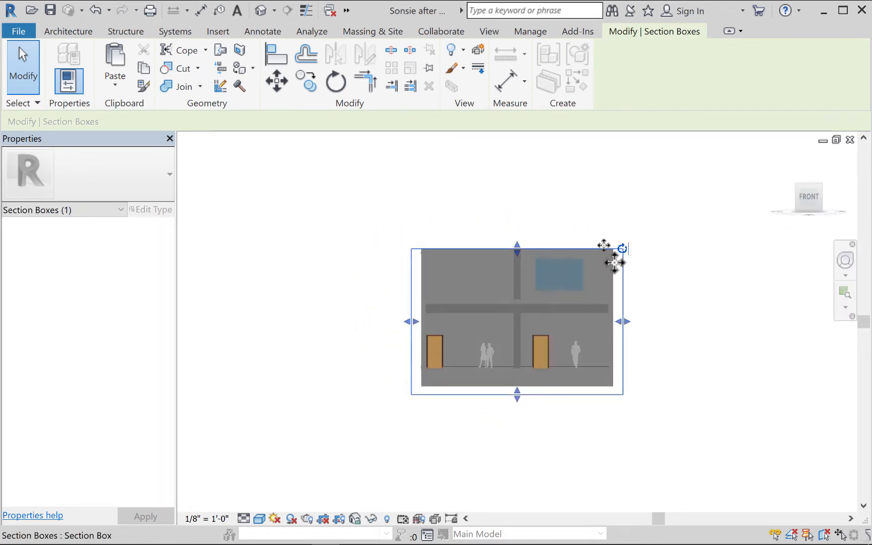
scroll(568, 290, "up", 5)
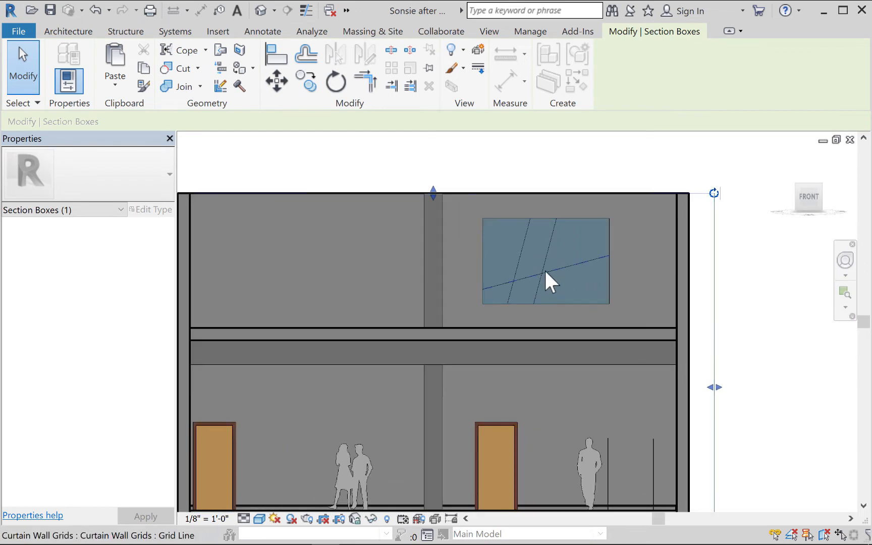
scroll(545, 269, "up", 2)
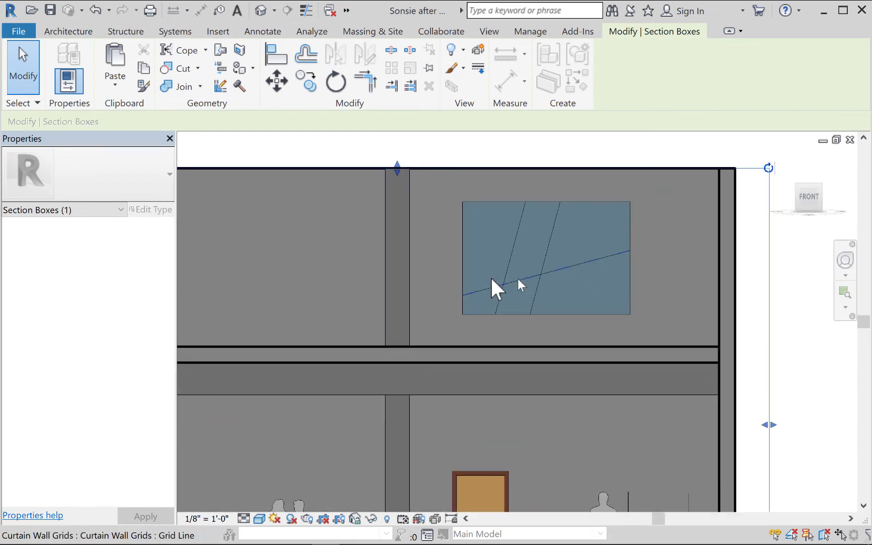
left_click(30, 66)
left_click(550, 203)
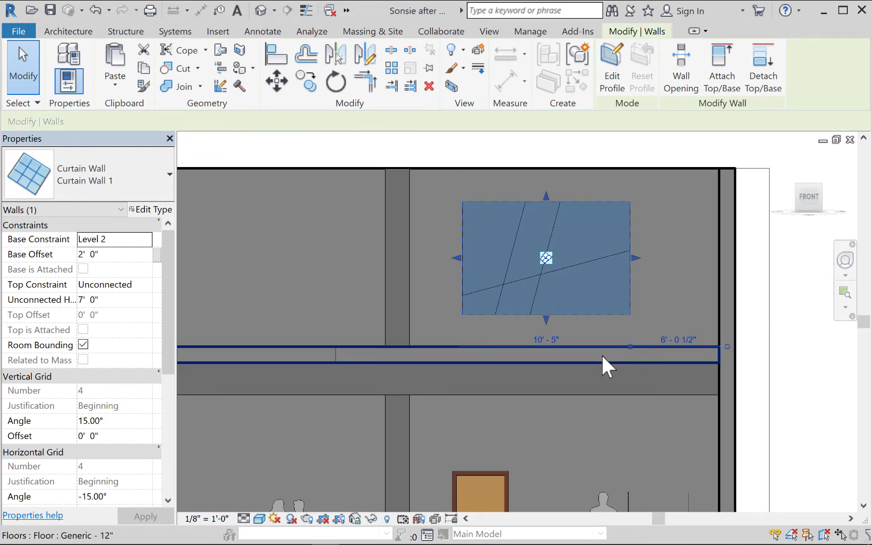
middle_click_drag(601, 353, 672, 399, "shift")
left_click(812, 198)
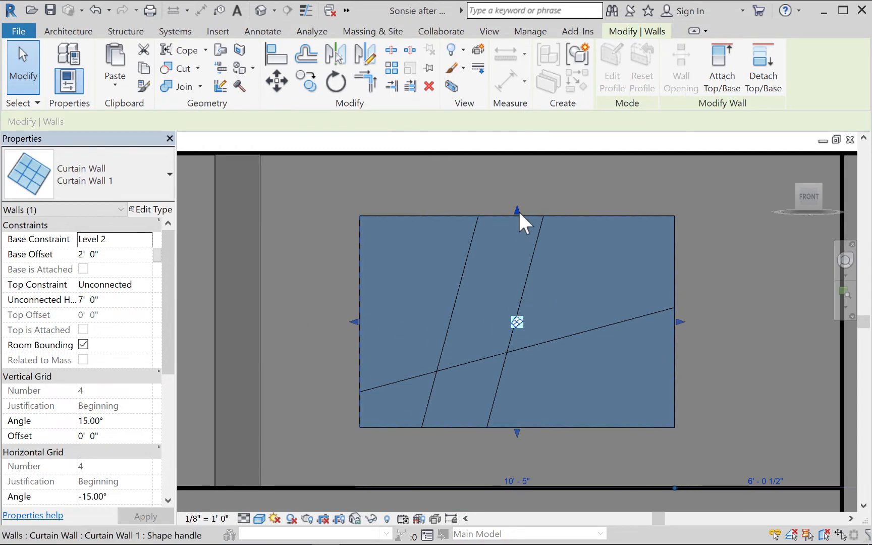
left_click_drag(517, 209, 533, 295)
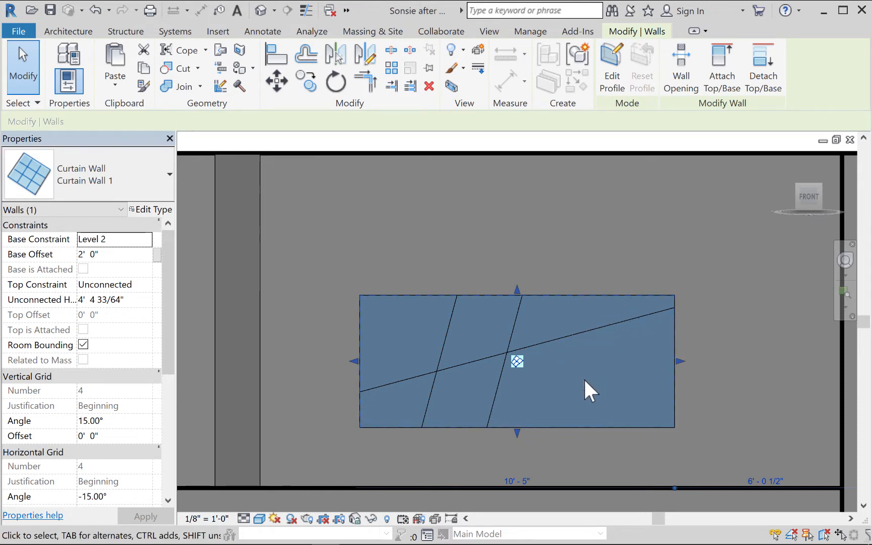
Copy the curtain wall a short distance to the left so it overlaps the original, and dismiss the overlap warning
left_click_drag(604, 426, 588, 354)
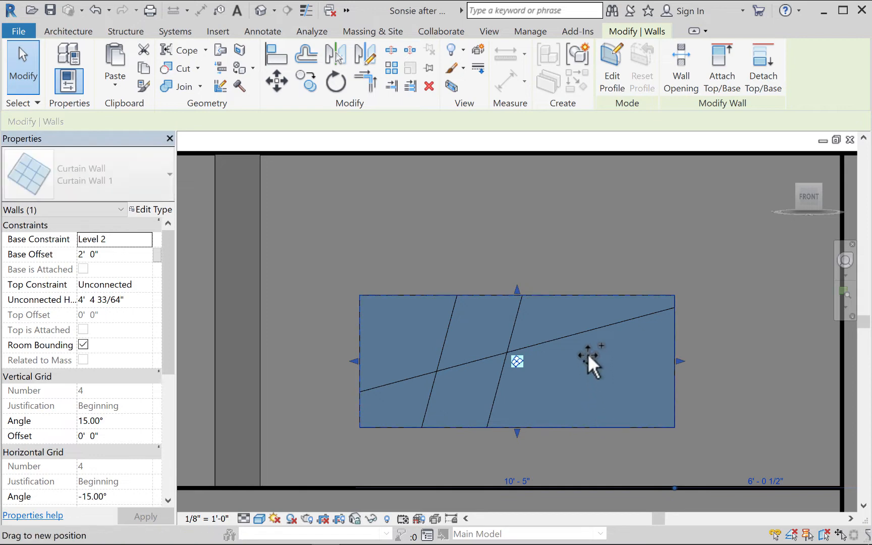
left_click_drag(591, 281, 545, 277)
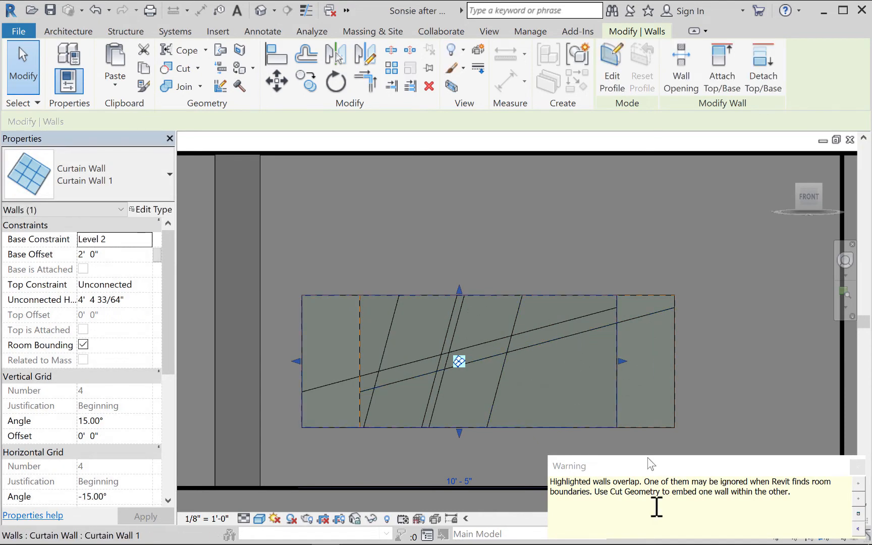
left_click(857, 467)
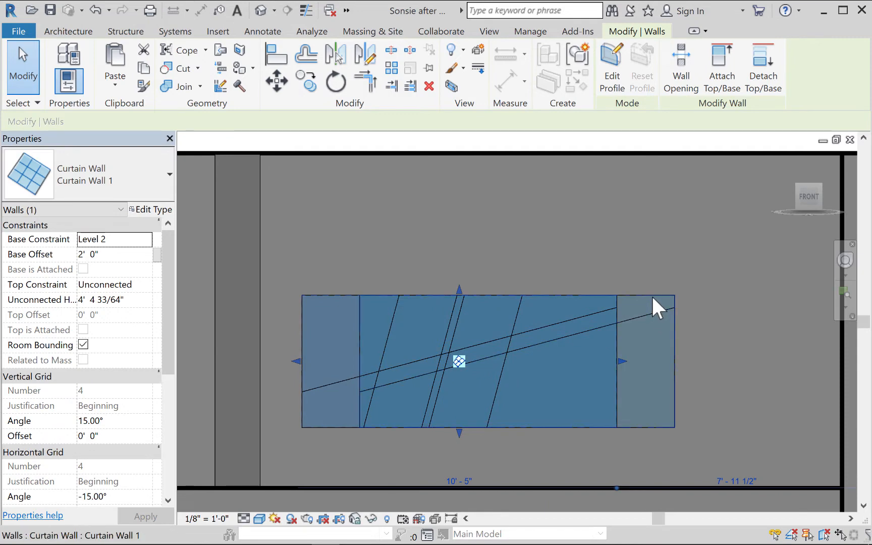
Resize the copied curtain wall to sit directly above the original, about 2' 11" high with both ends aligned to the original's ends
left_click(651, 296)
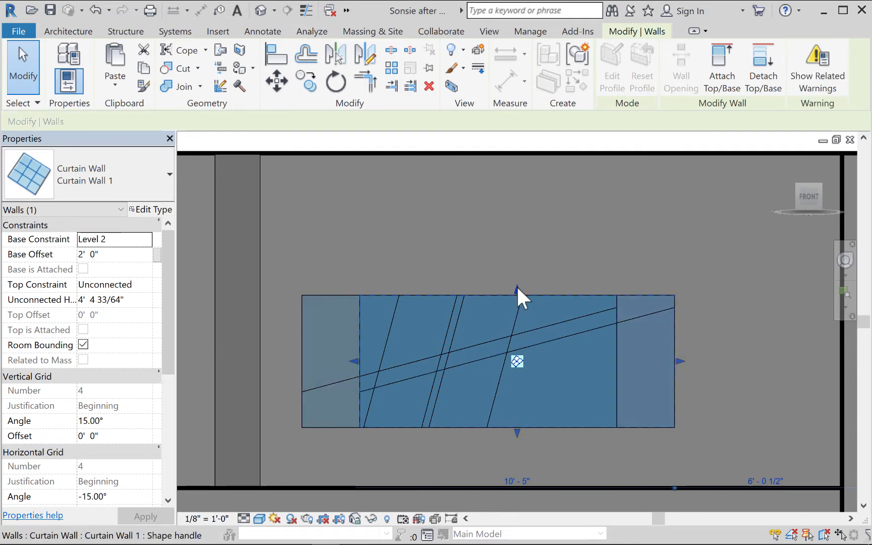
left_click(303, 296)
left_click_drag(455, 279, 438, 208)
left_click_drag(457, 428, 454, 294)
left_click_drag(623, 251, 678, 293)
left_click_drag(297, 251, 360, 296)
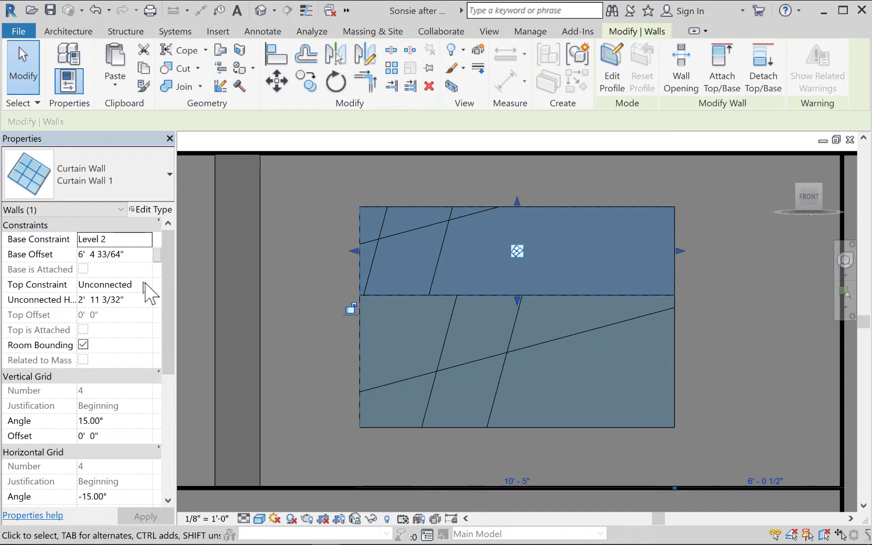
Set the upper curtain wall's horizontal grid angle to 15° and its vertical grid angle to -15°, and clear the selection
left_click_drag(167, 246, 174, 285)
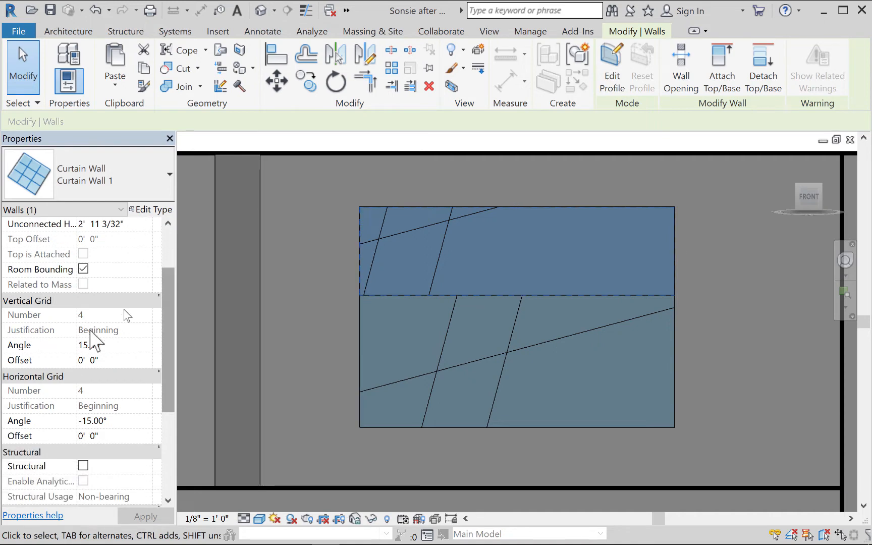
left_click(82, 420)
key("BackSpace")
left_click(137, 516)
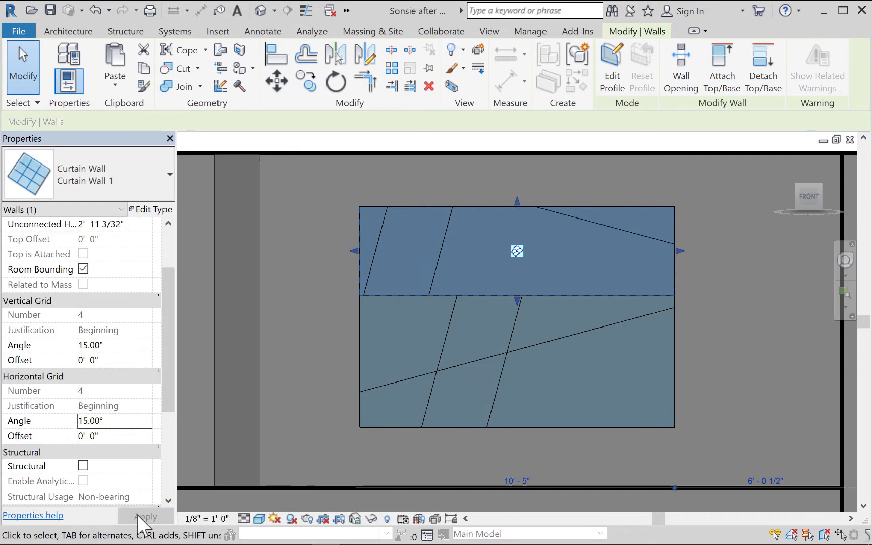
left_click(85, 346)
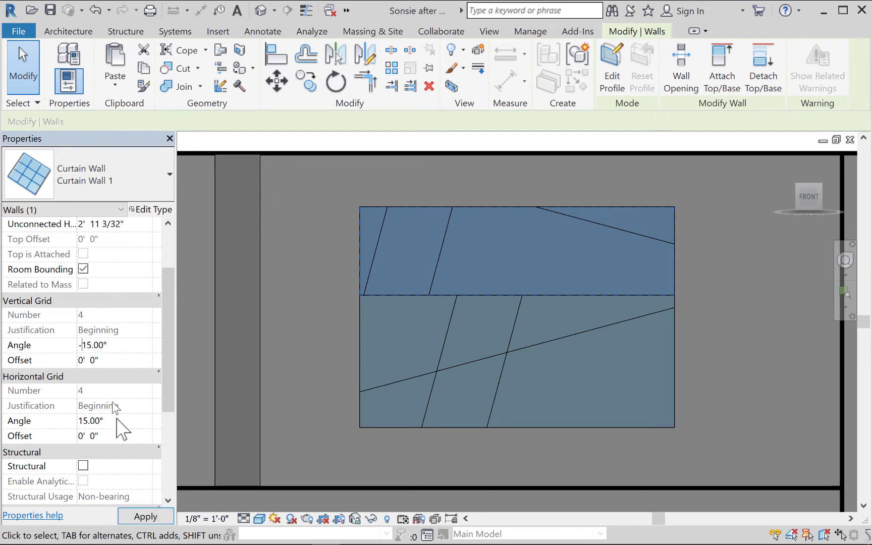
left_click(143, 517)
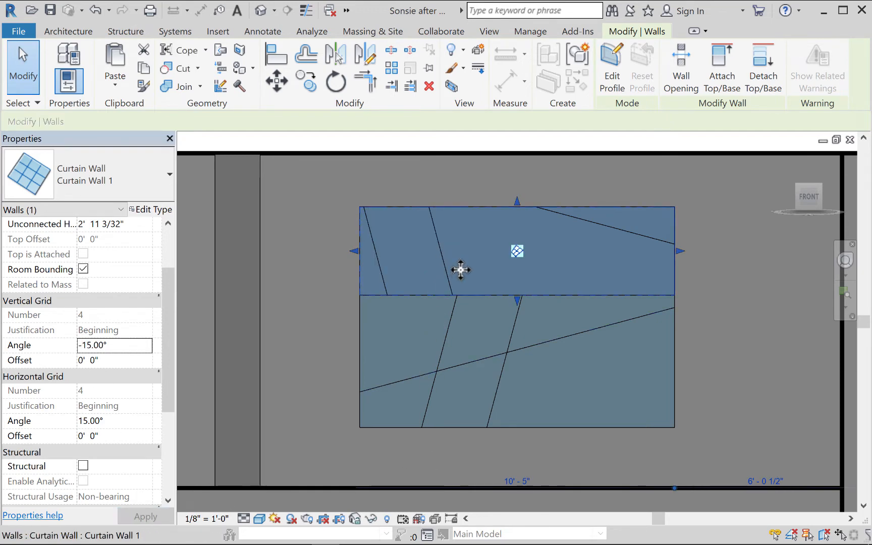
left_click(281, 263)
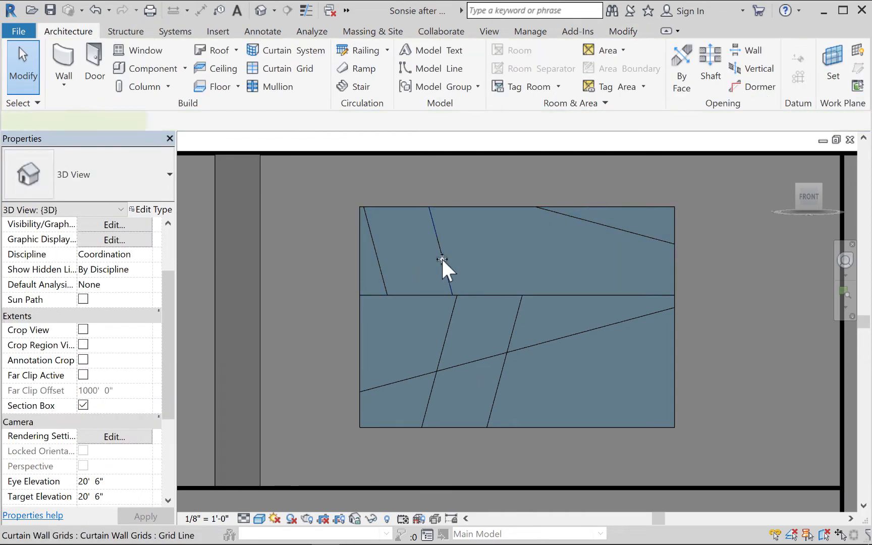
Shift both slanted vertical grid lines of the upper curtain wall to the right and lower its slanted horizontal grid line
left_click(445, 269)
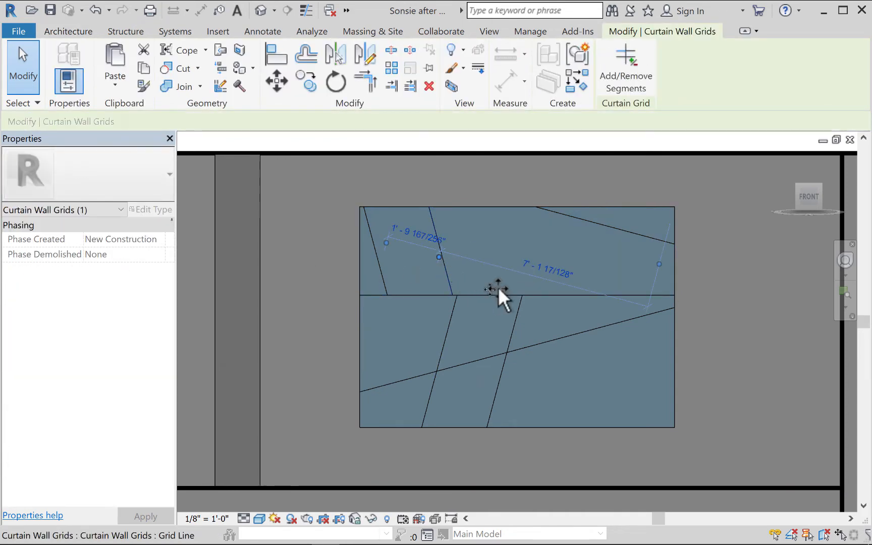
left_click_drag(498, 287, 559, 286)
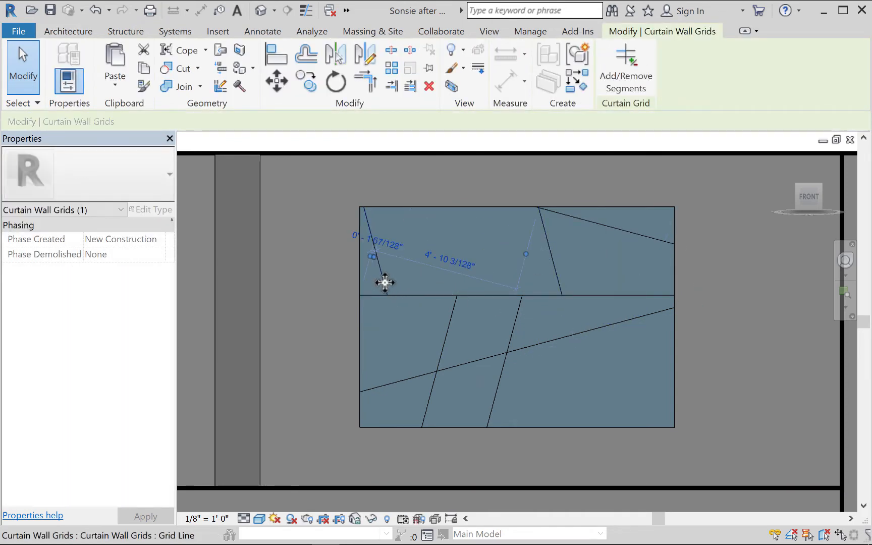
left_click_drag(386, 283, 421, 285)
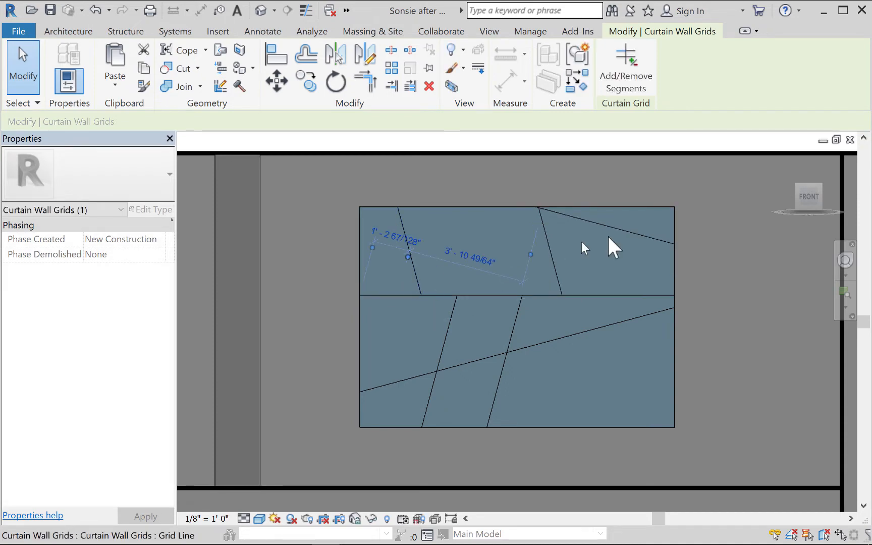
left_click_drag(641, 253, 474, 303)
left_click(311, 288)
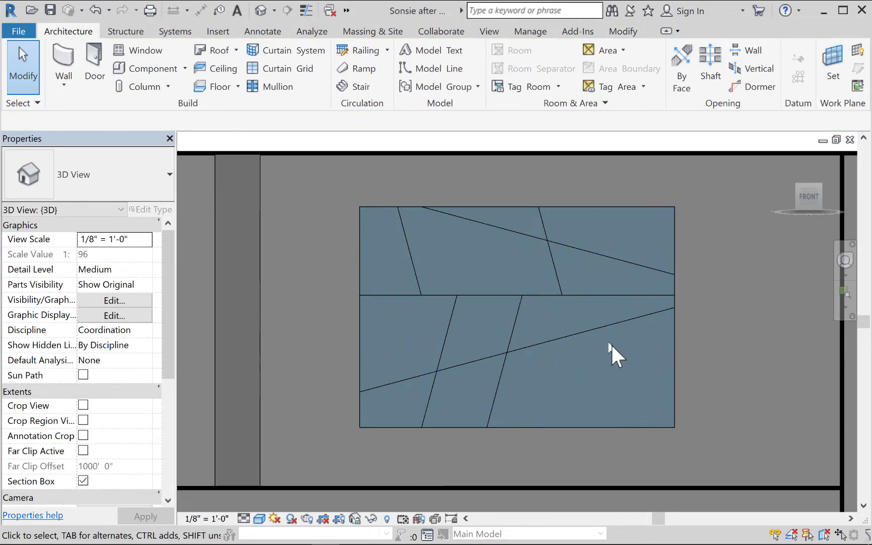
Lower the slanted horizontal grid line of the lower curtain wall and select that wall
left_click(571, 337)
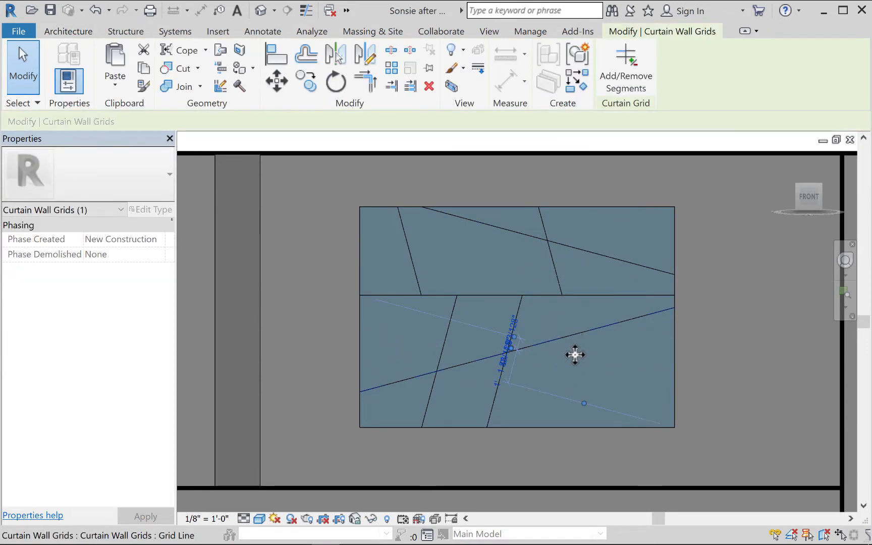
left_click_drag(575, 355, 573, 362)
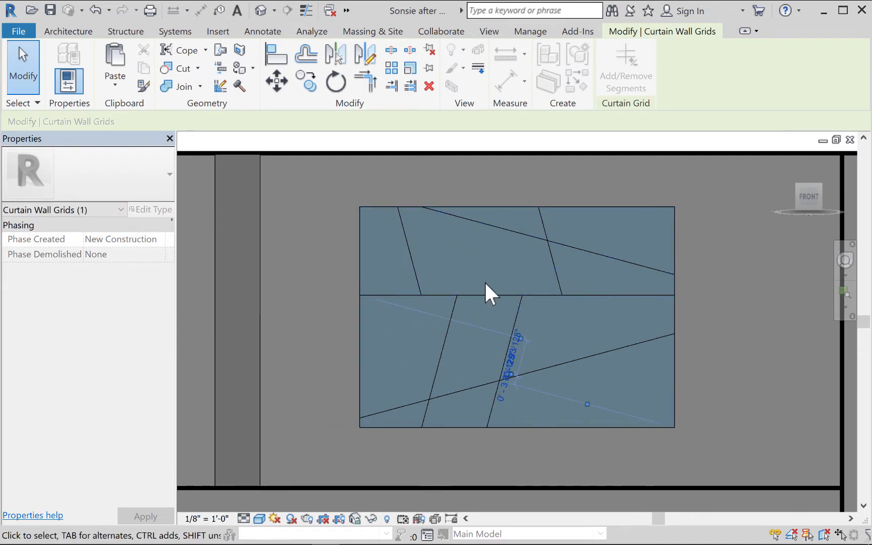
left_click(359, 337)
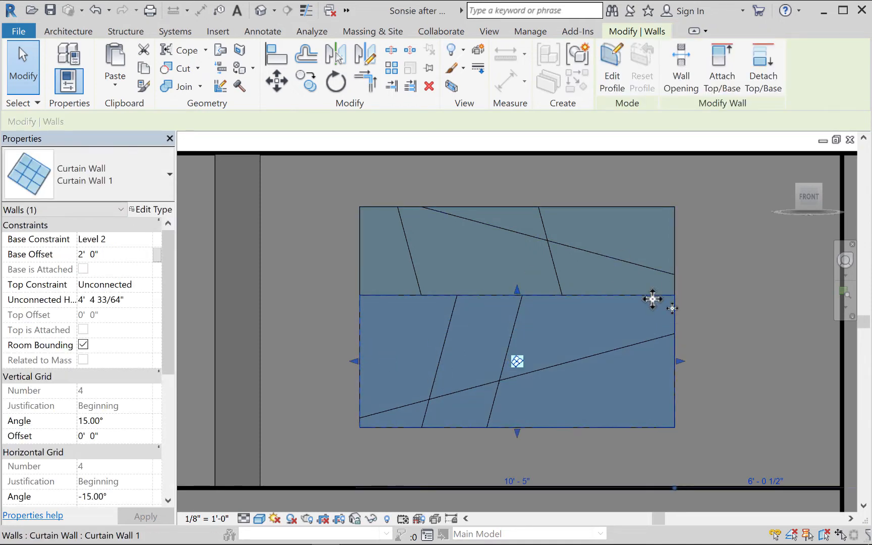
In the upper wall's profile, raise the bottom edge's left end, removing constraints, and shorten the left side to about 1' 5 1/2"
left_click(569, 216)
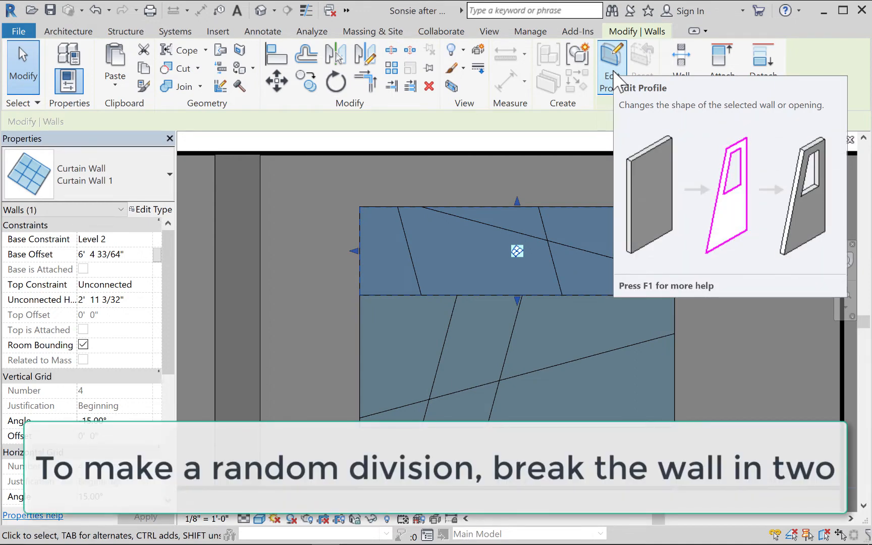
left_click(614, 80)
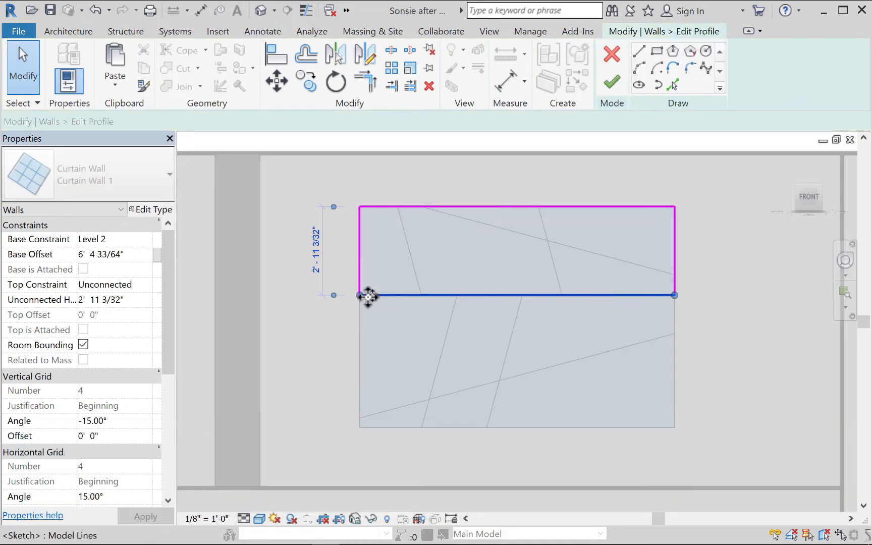
left_click(364, 296)
mouse_move(362, 296)
left_mouse_down()
mouse_move(350, 259)
mouse_move(359, 250)
left_mouse_up()
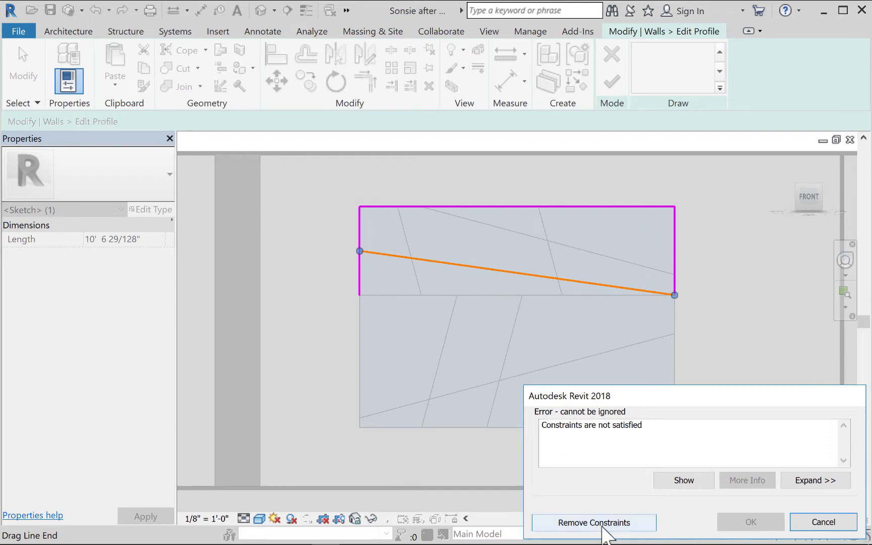
left_click(581, 524)
left_click(360, 273)
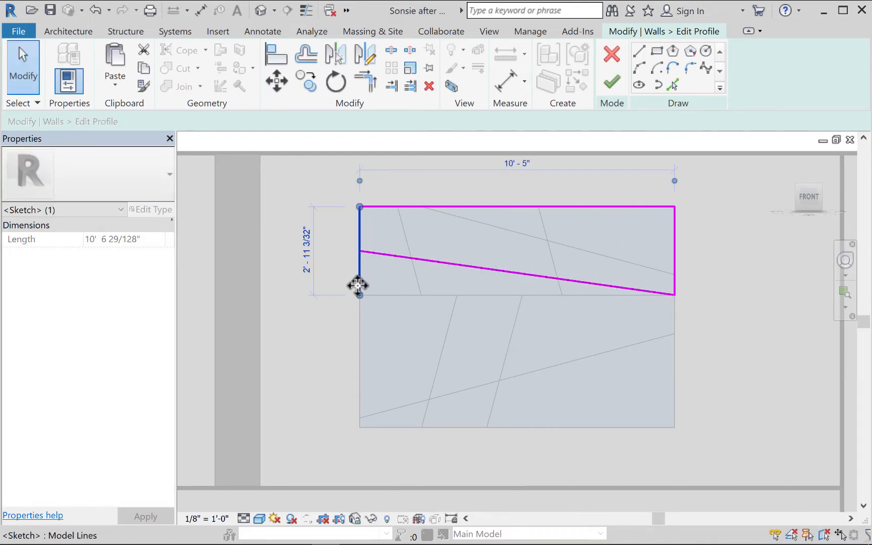
left_click_drag(359, 293, 360, 251)
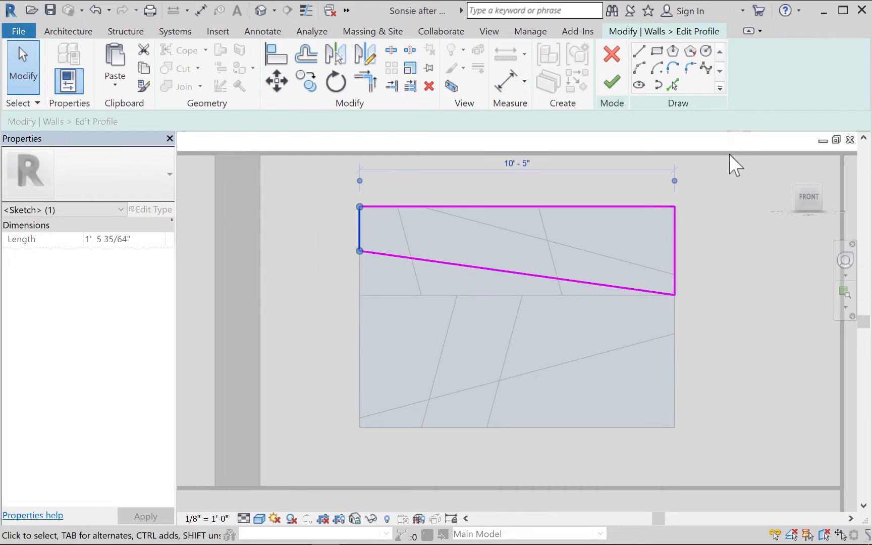
Lower the sloped bottom edge's left end, extend the left side to about 1' 10" to meet it, and finish the upper wall's profile
left_click(409, 257)
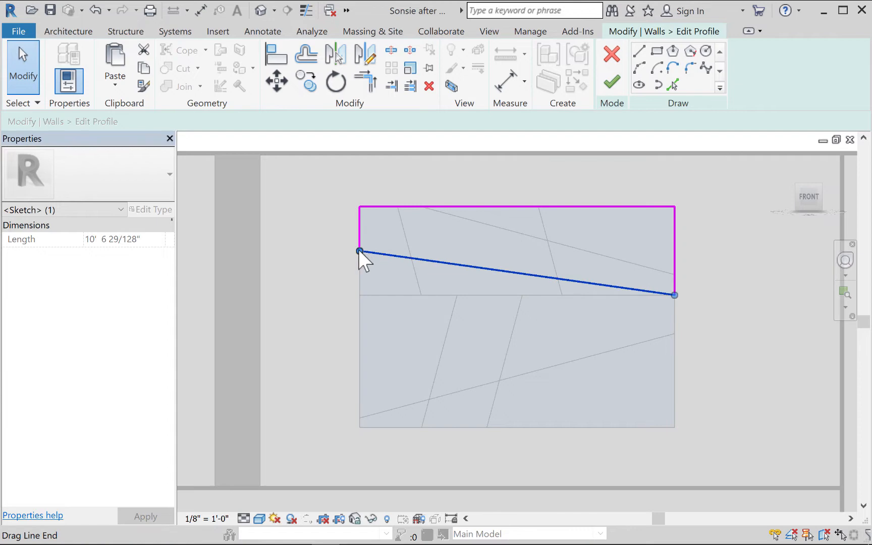
mouse_move(358, 249)
left_mouse_down()
mouse_move(359, 272)
mouse_move(359, 254)
left_mouse_up()
left_click(356, 241)
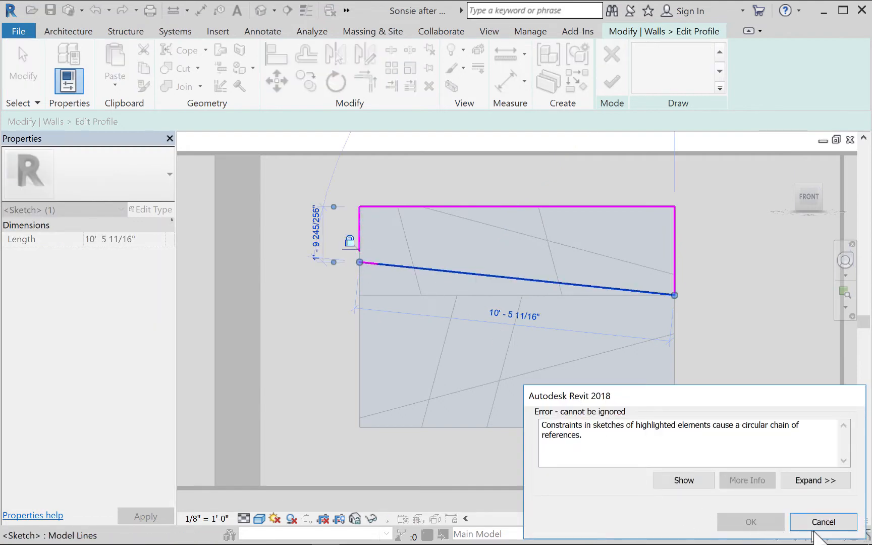
left_click(834, 525)
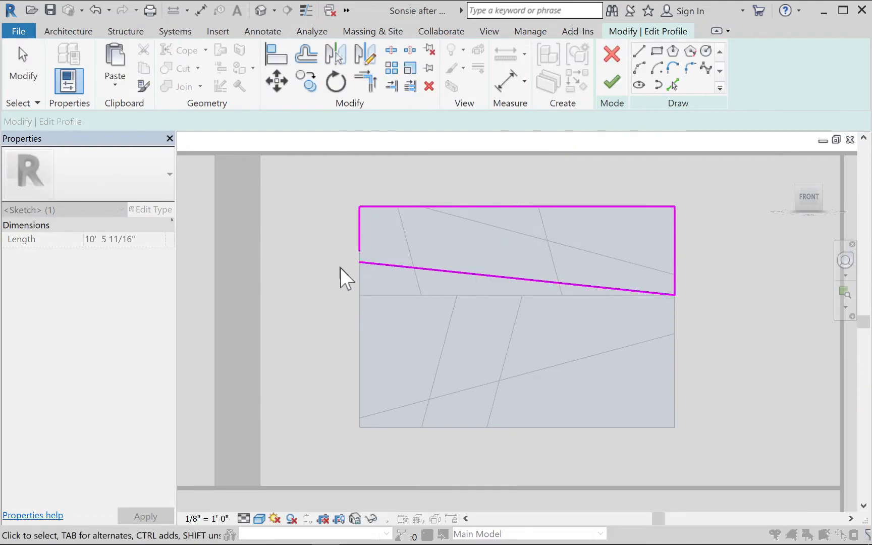
left_click_drag(360, 250, 360, 262)
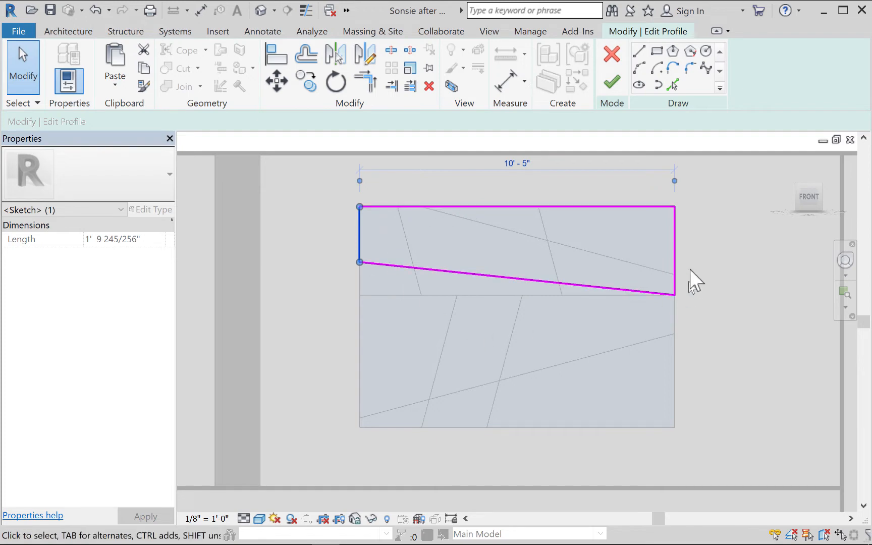
left_click(624, 82)
left_click(329, 307)
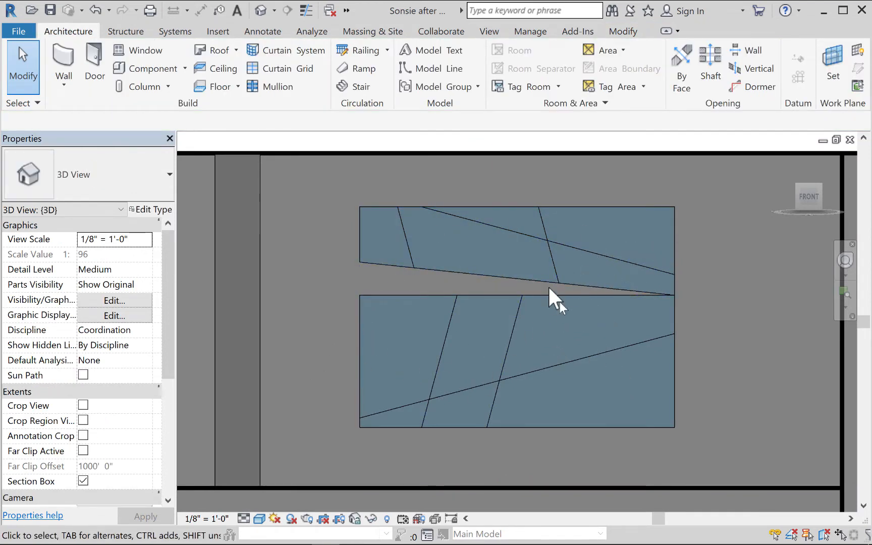
In the lower wall's profile, raise the top edge's left end to the upper wall's lower-left corner, removing constraints, and extend the left side to meet it
left_click(399, 293)
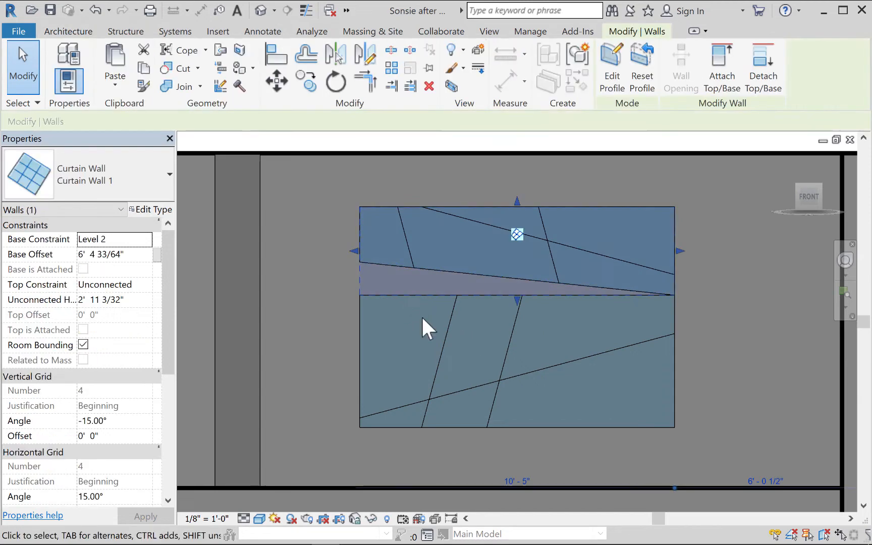
left_click(317, 321)
left_click(358, 318)
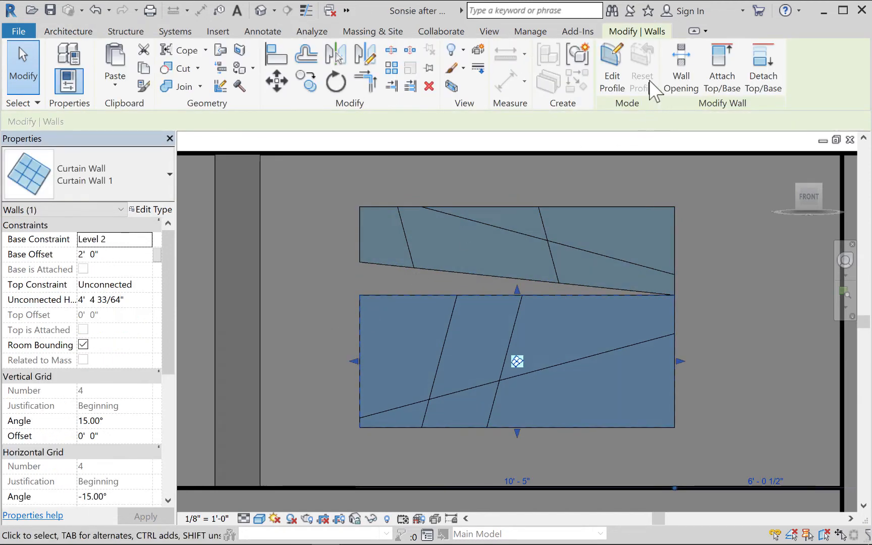
left_click(612, 63)
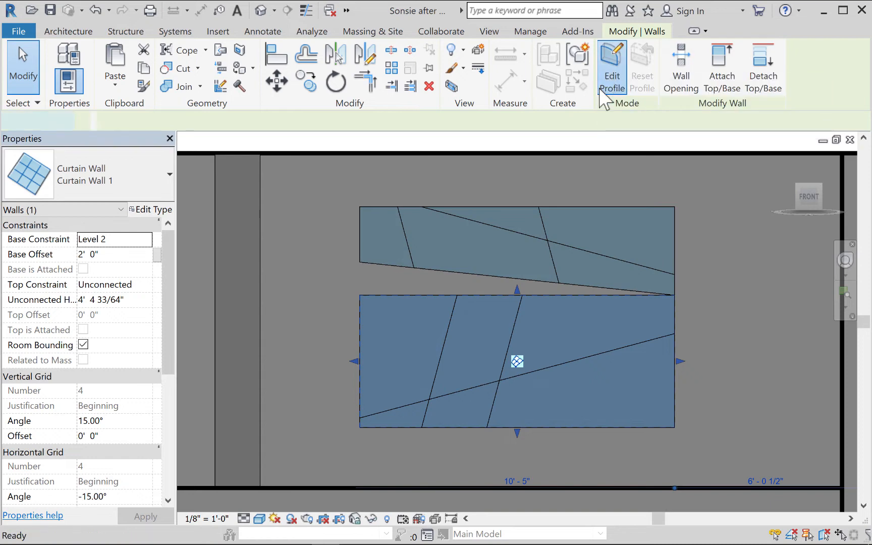
left_click(371, 295)
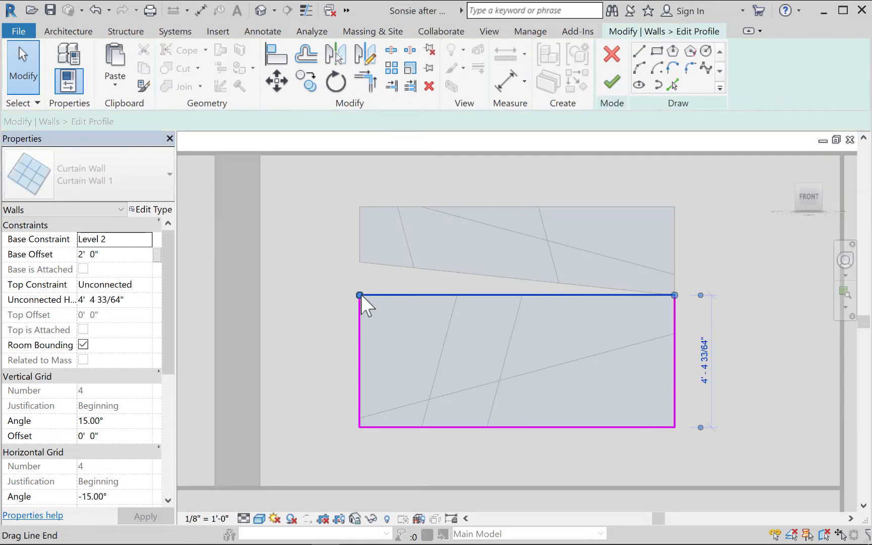
left_click_drag(360, 295, 359, 262)
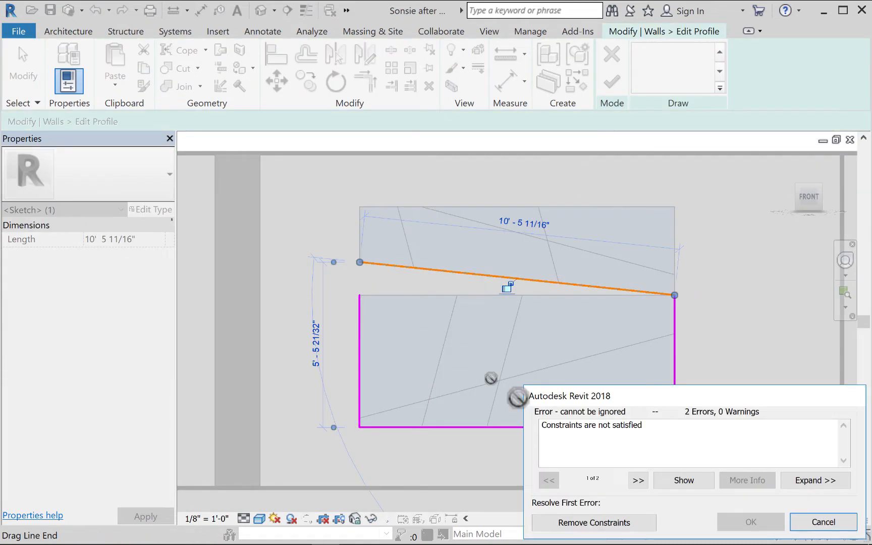
left_click(608, 525)
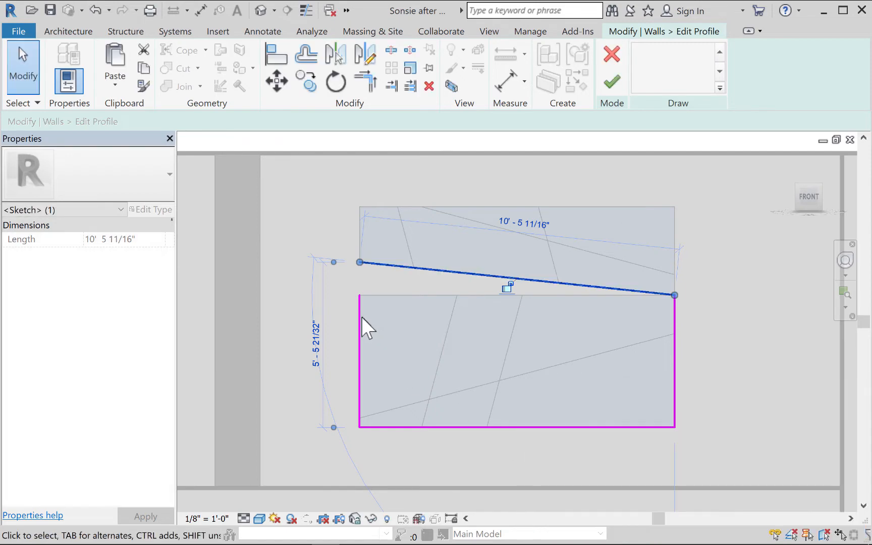
left_click(360, 316)
mouse_move(357, 294)
left_mouse_down()
mouse_move(359, 262)
mouse_move(358, 286)
left_mouse_up()
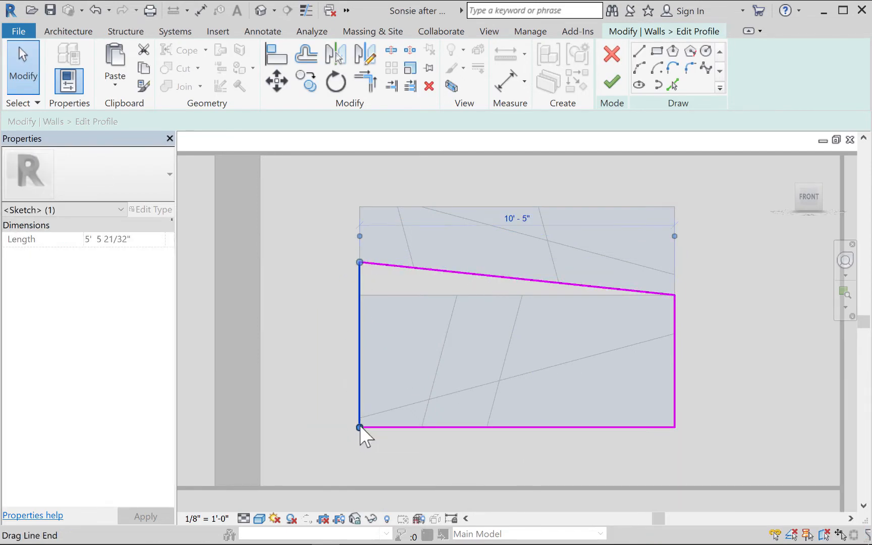
Try shortening the bottom edge of the lower wall's profile from its left end to about 8' 4 1/2"
mouse_move(360, 427)
left_mouse_down()
mouse_move(403, 434)
mouse_move(403, 426)
mouse_move(365, 427)
mouse_move(405, 439)
mouse_move(407, 428)
mouse_move(361, 428)
mouse_move(421, 428)
left_mouse_up()
left_click(565, 523)
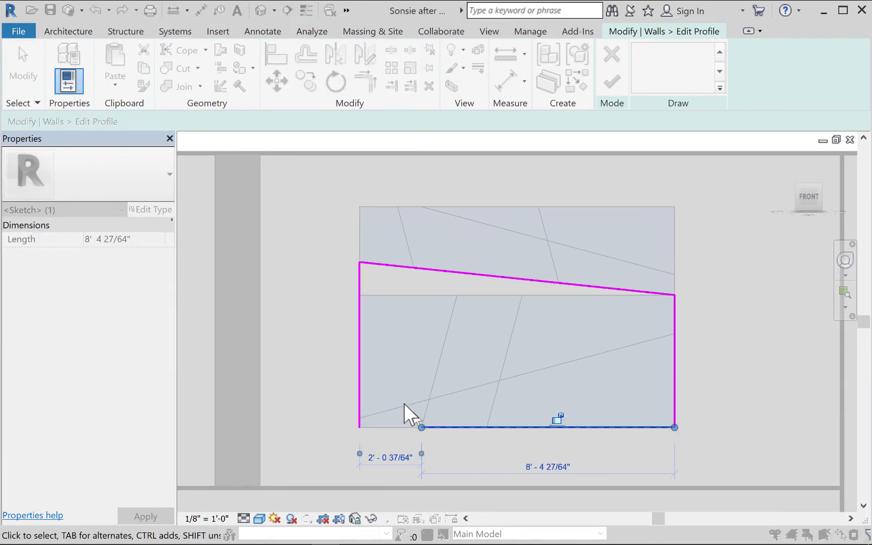
left_click(359, 399)
left_click_drag(360, 428, 423, 428)
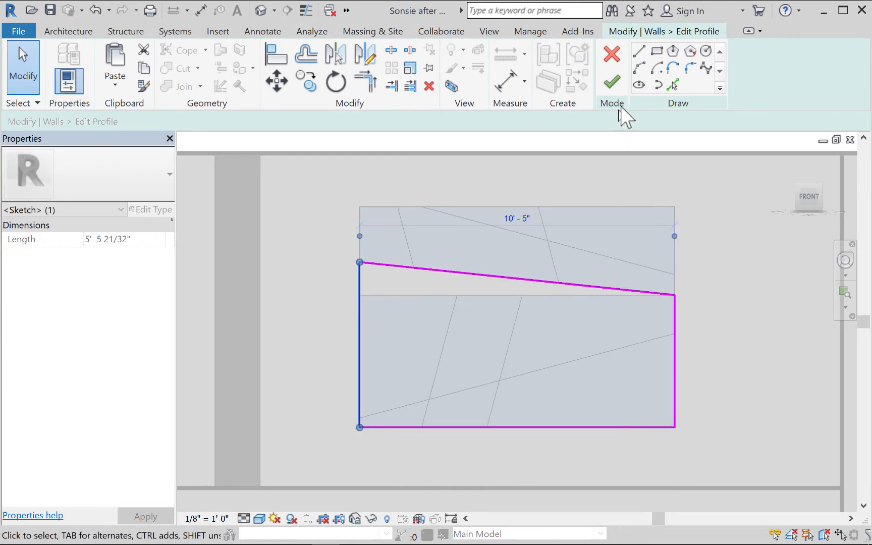
Finish the lower wall's profile and select the upper and lower curtain walls in turn
left_click(612, 83)
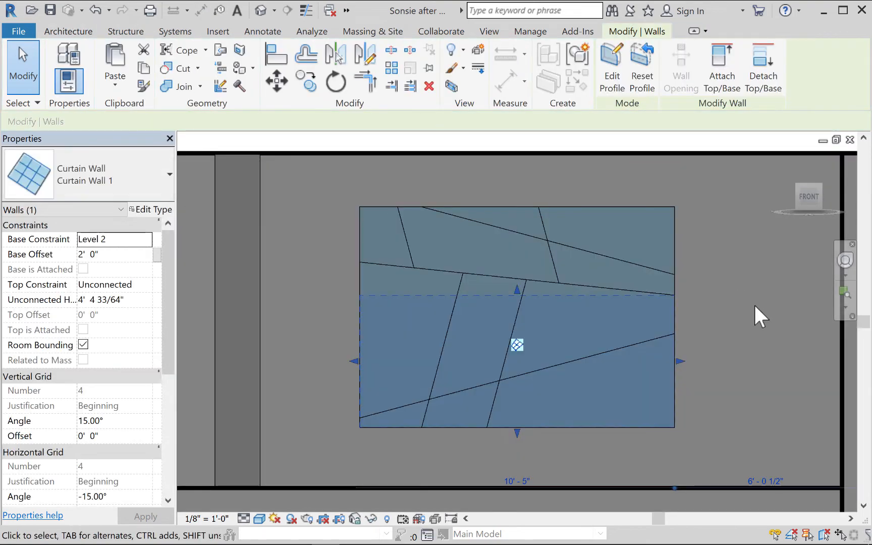
left_click(755, 306)
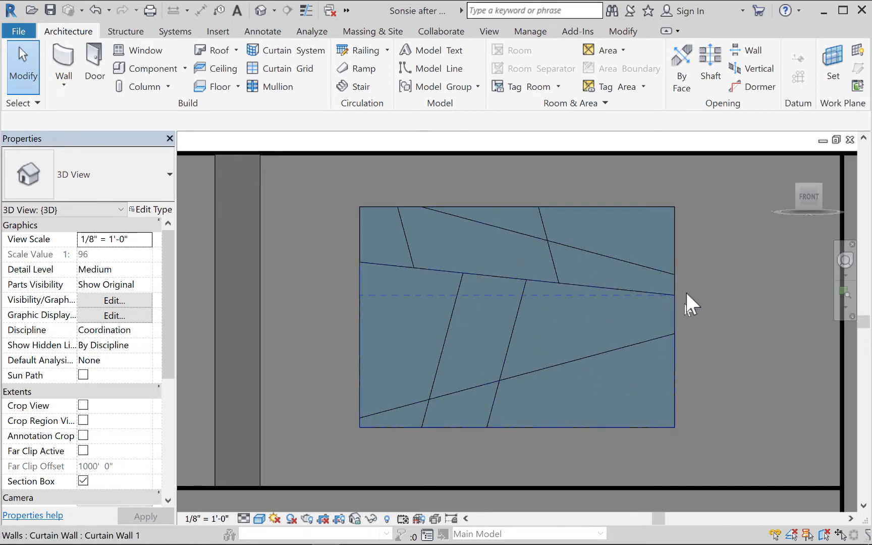
left_click(627, 204)
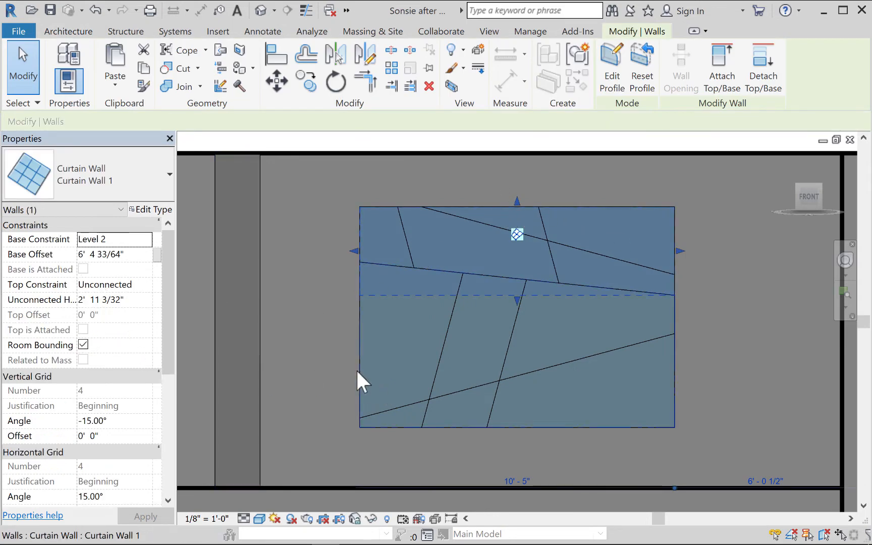
left_click(386, 387)
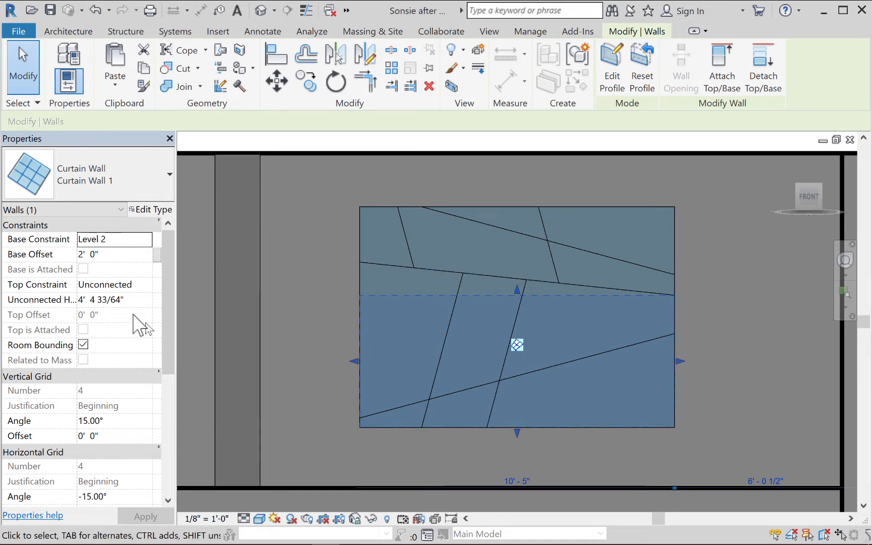
Delete the lower curtain wall and undo the deletion
left_click(96, 256)
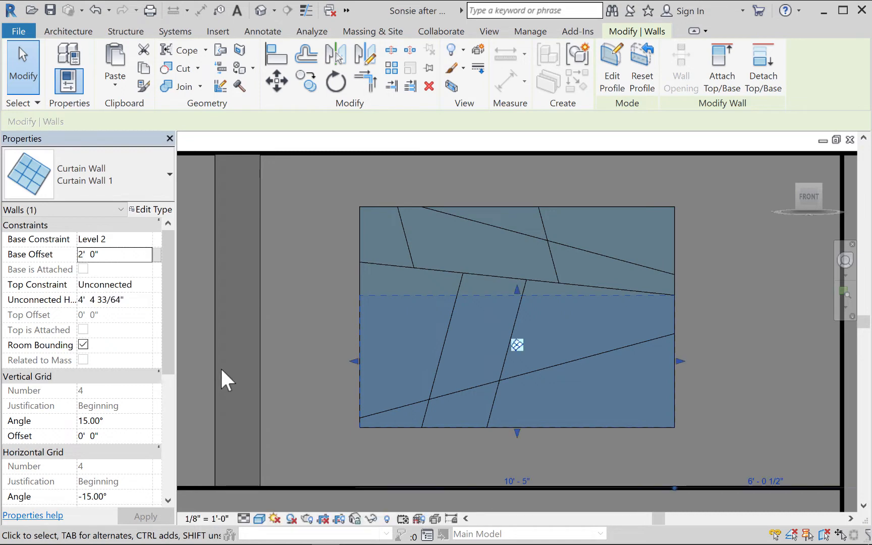
key("Delete")
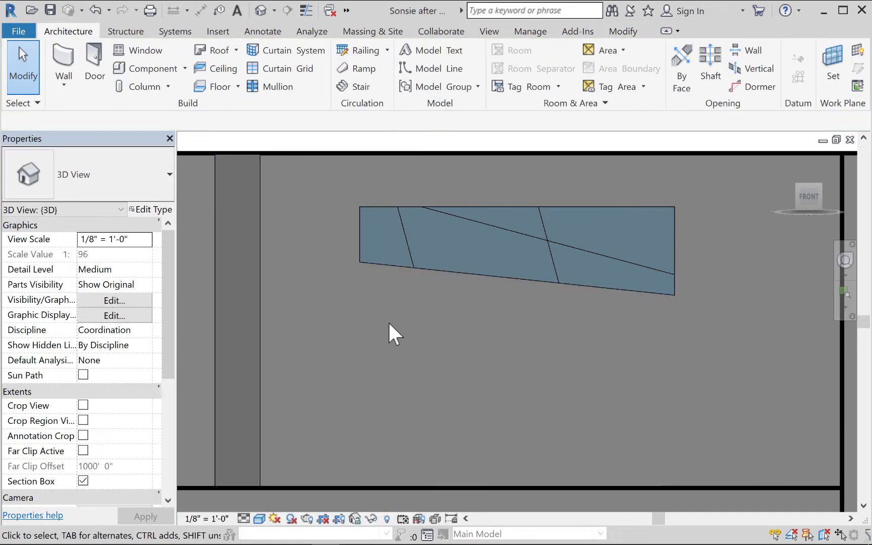
key("ctrl+z")
Set the lower curtain wall's base offset to 1' 0" to separate it from the upper wall
left_click(361, 301)
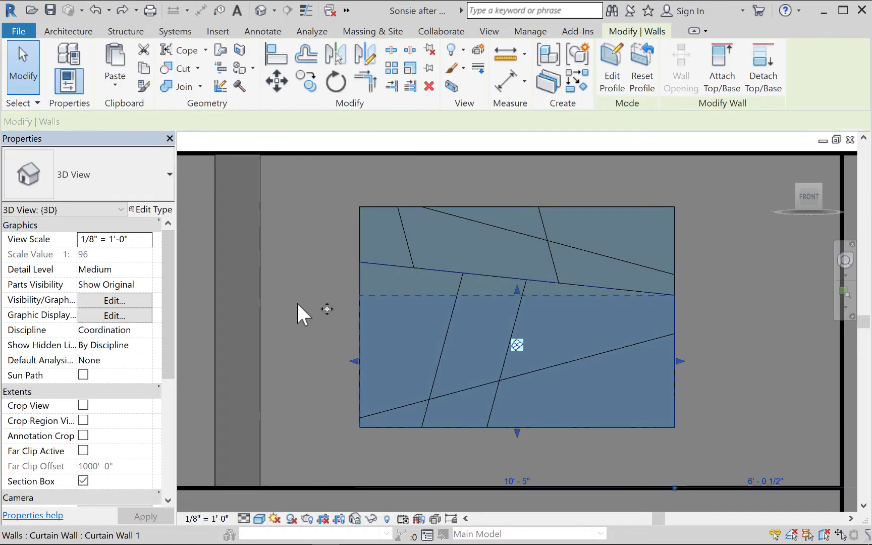
left_click(85, 255)
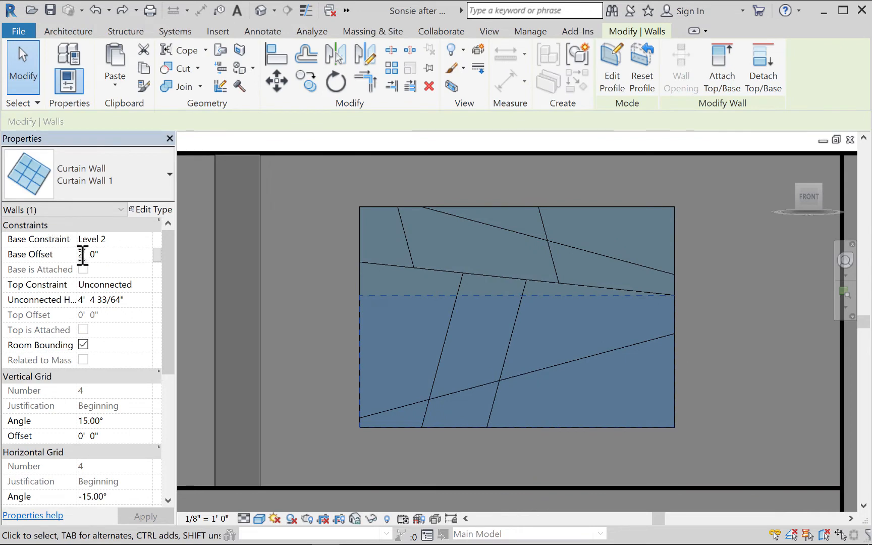
type("1")
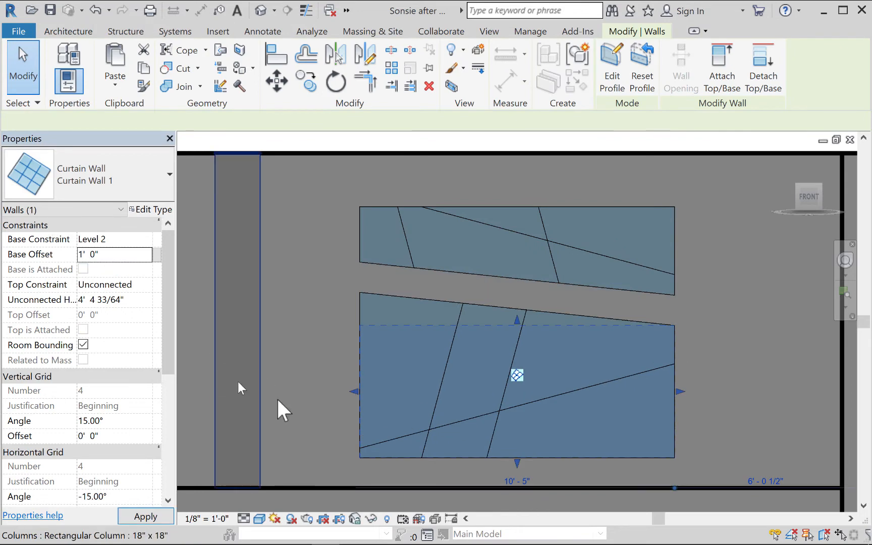
left_click(326, 333)
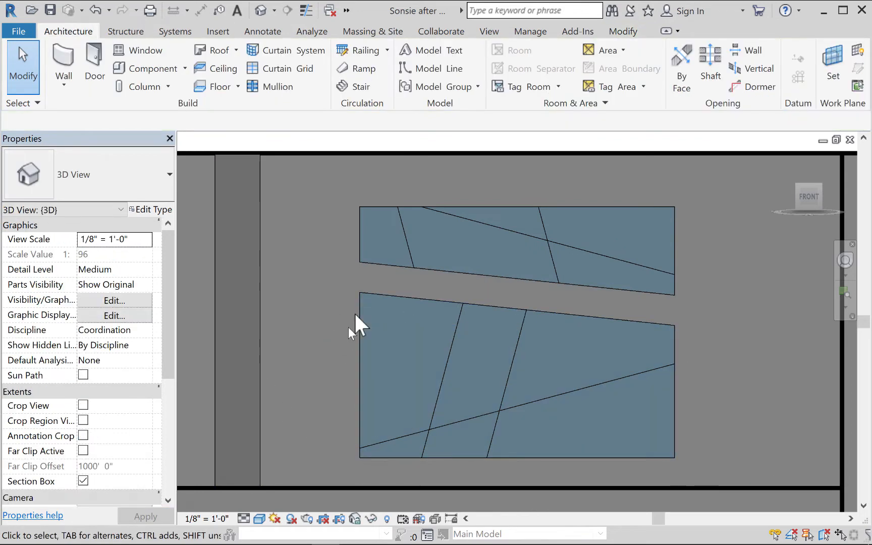
left_click(383, 261)
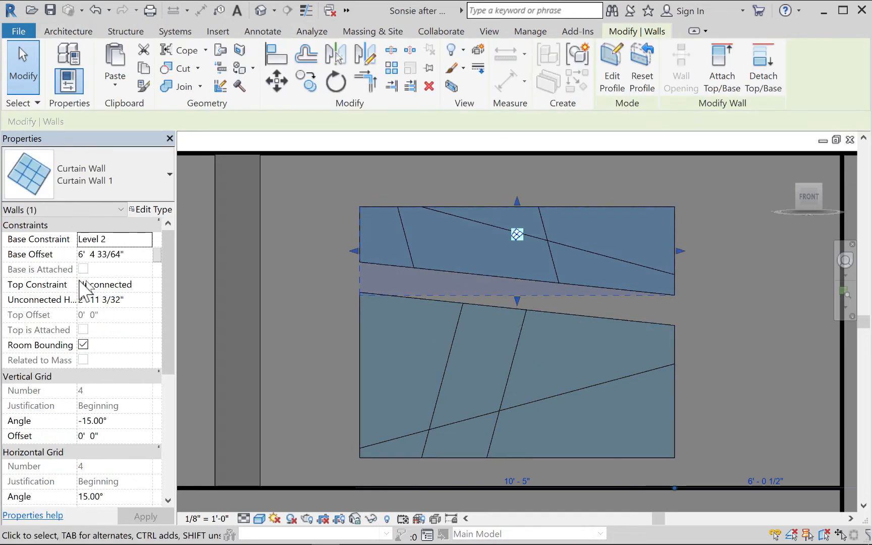
key("Escape")
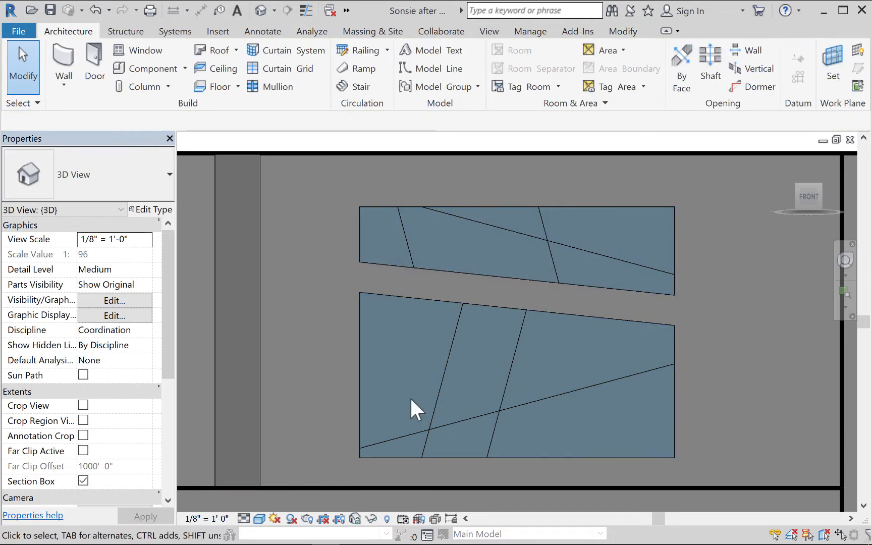
Set the lower curtain wall's base offset to 2' 0" to rejoin it with the upper wall
left_click(364, 374)
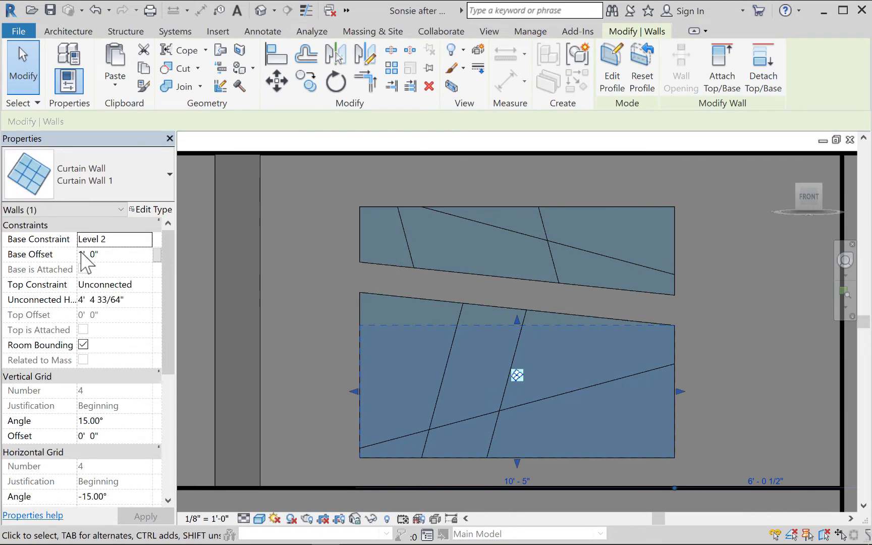
left_click(81, 255)
type("2")
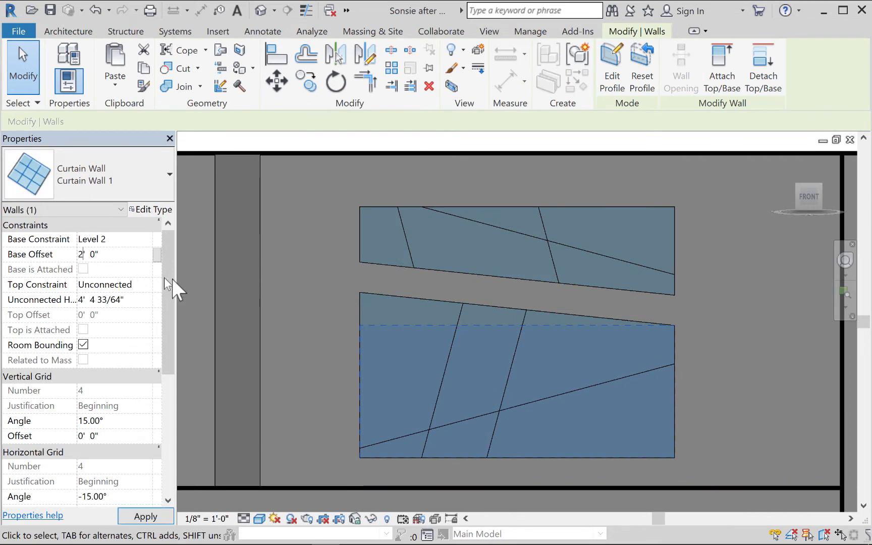
left_click(433, 357)
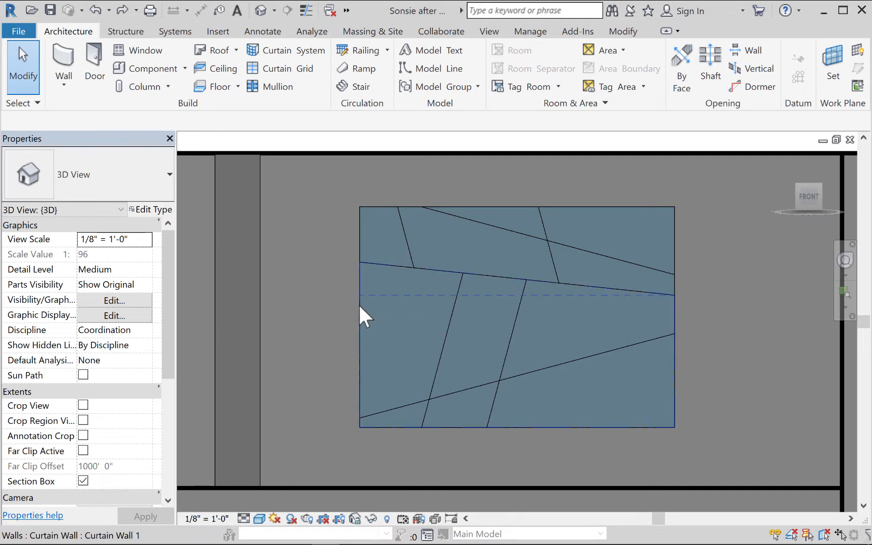
left_click(359, 304)
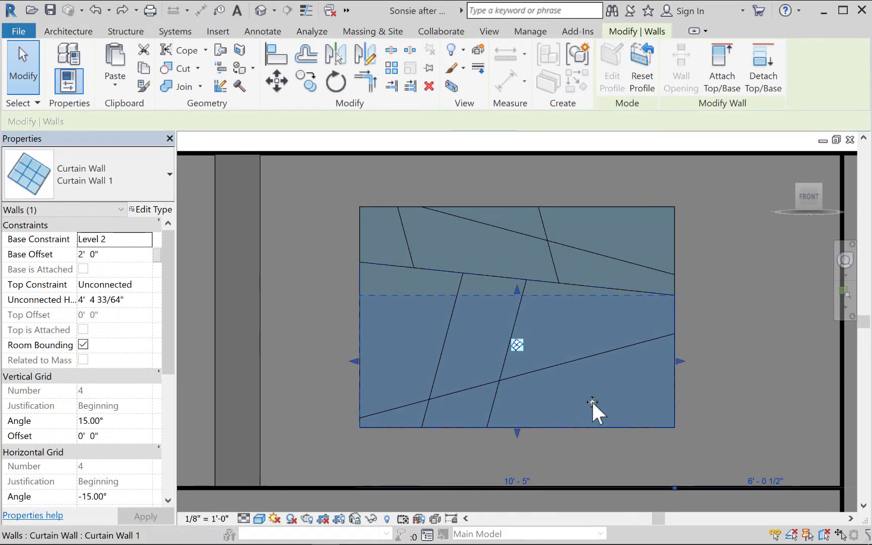
left_click(328, 338)
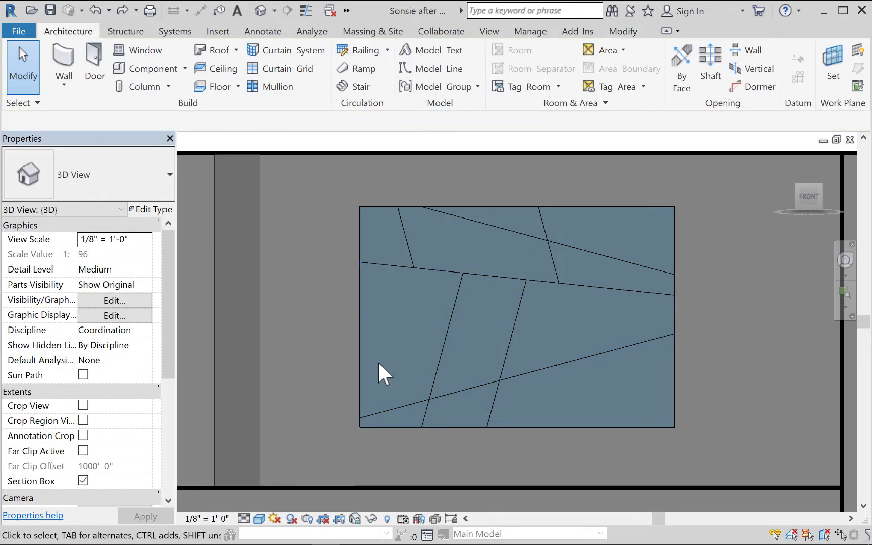
Start placing mullions on the curtain walls in the front view and save the project
middle_click_drag(504, 395, 528, 470, "shift")
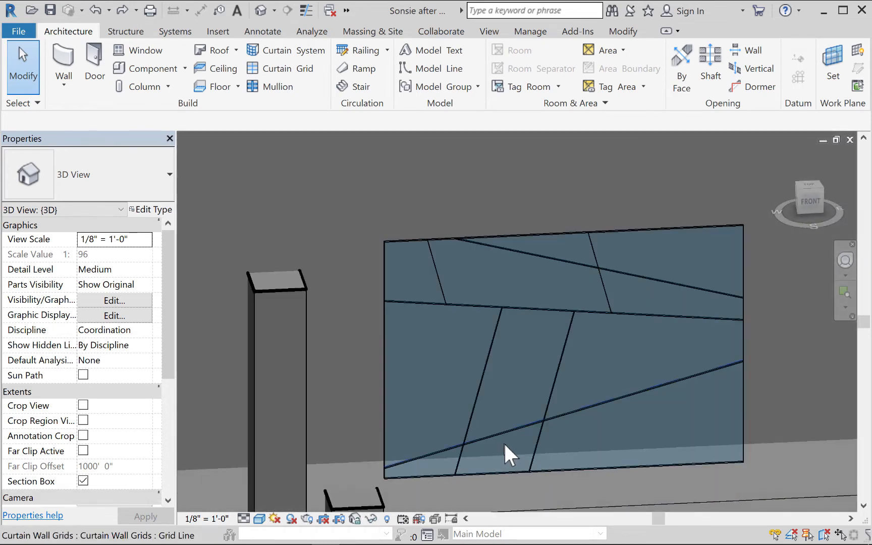
left_click(811, 204)
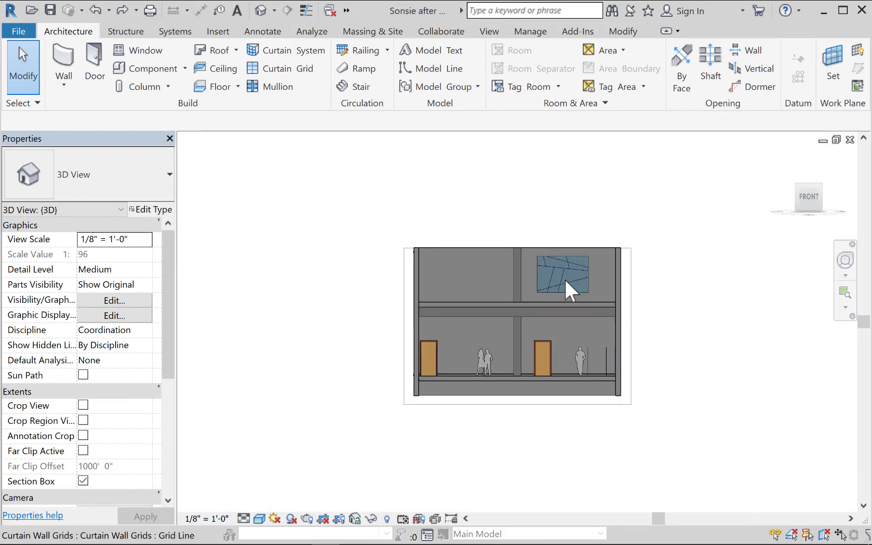
scroll(564, 280, "up", 5)
scroll(568, 248, "up", 1)
middle_click_drag(584, 274, 584, 298)
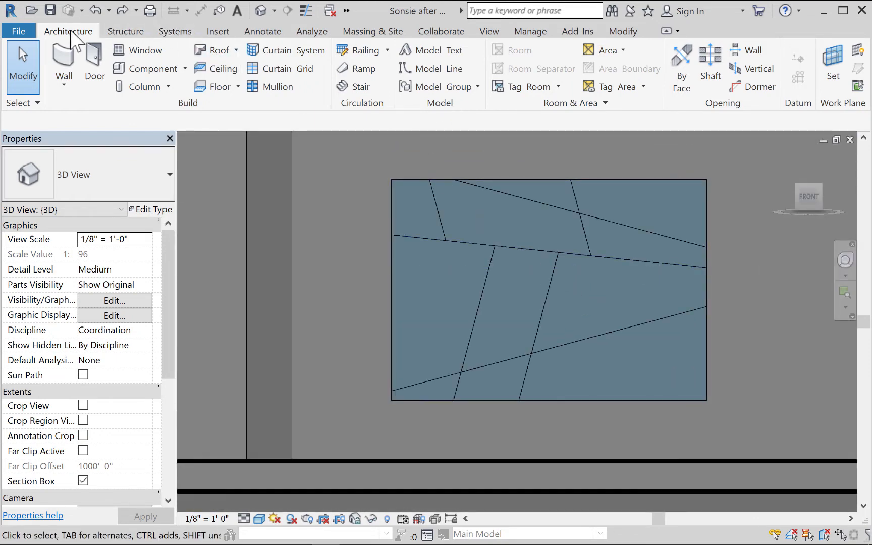
left_click(271, 89)
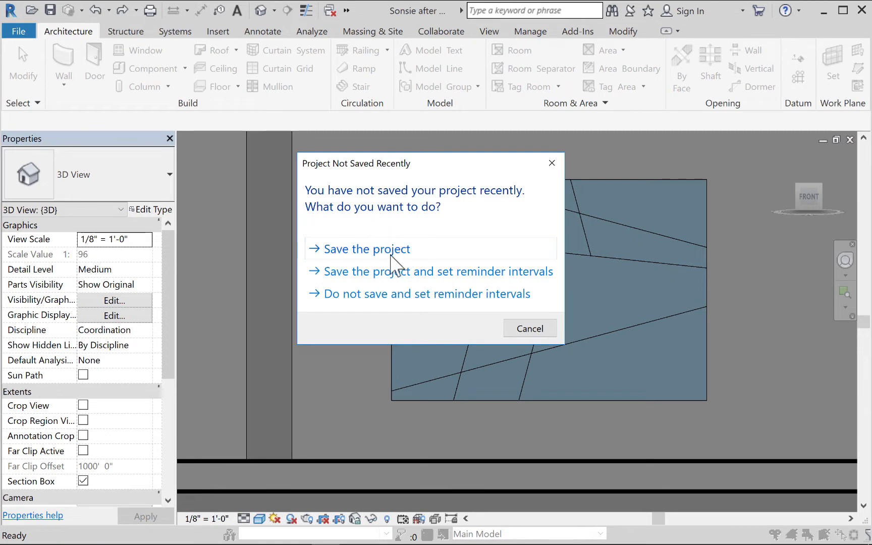
left_click(374, 249)
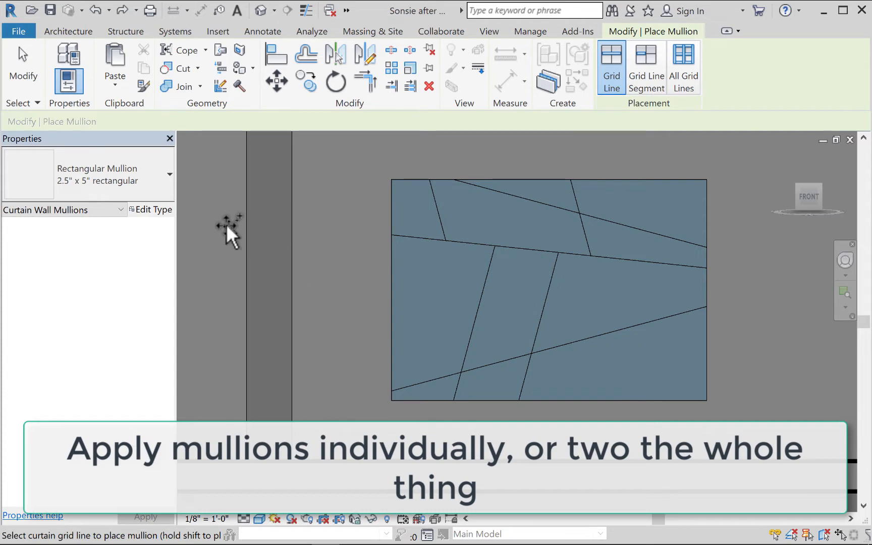
Choose the 1.5" x 2.5" rectangular mullion type for placement
left_click(169, 174)
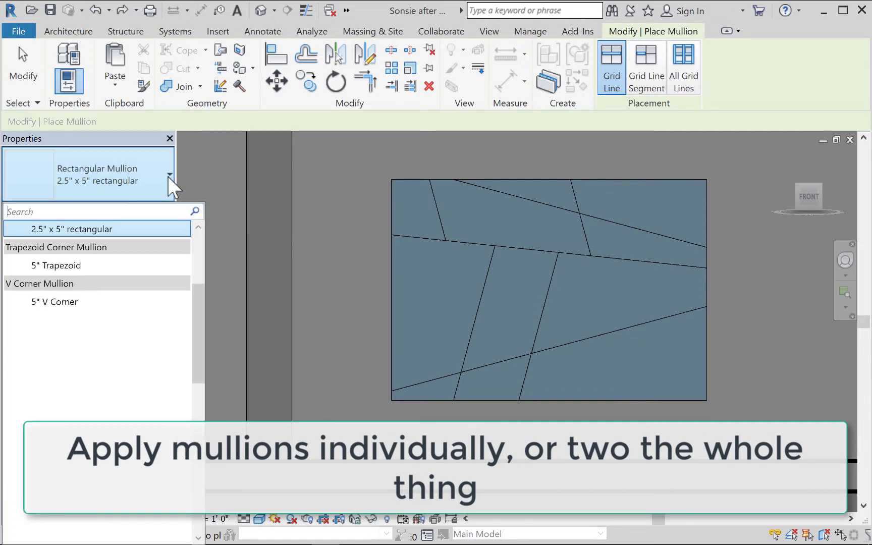
left_click_drag(205, 309, 195, 251)
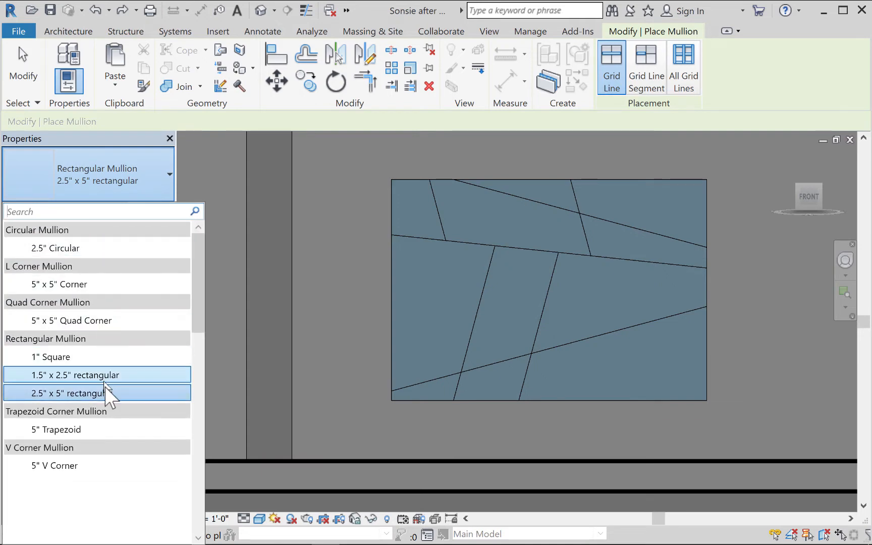
left_click(55, 376)
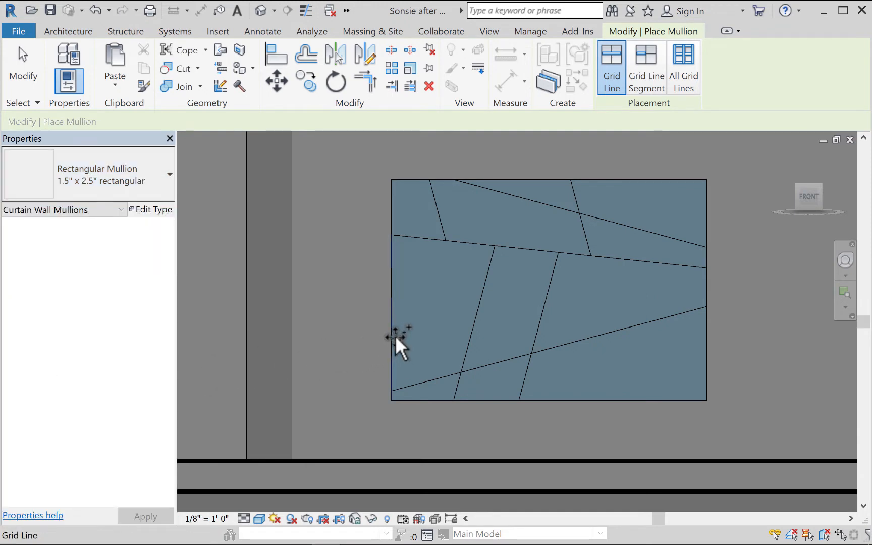
left_click(136, 180)
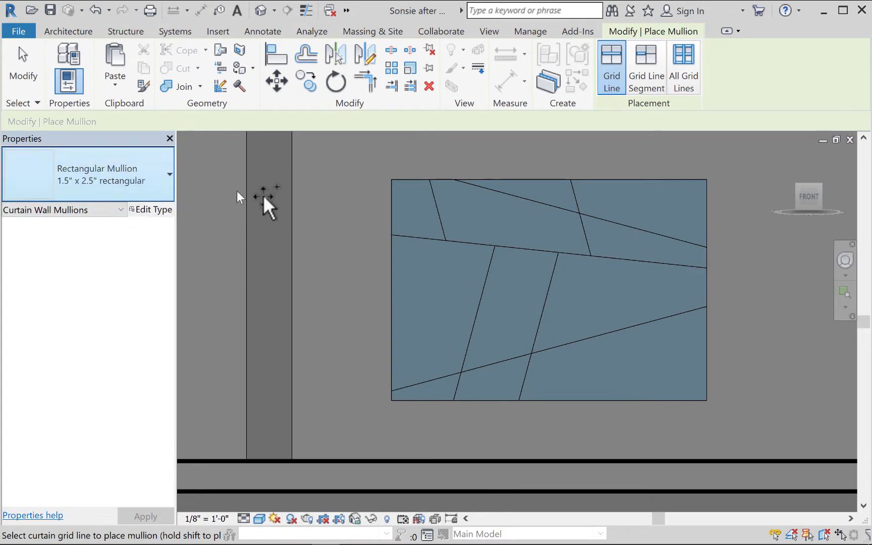
Place individual mullions along the left, top, right and bottom outer edges of the two joined curtain walls
left_click(397, 255)
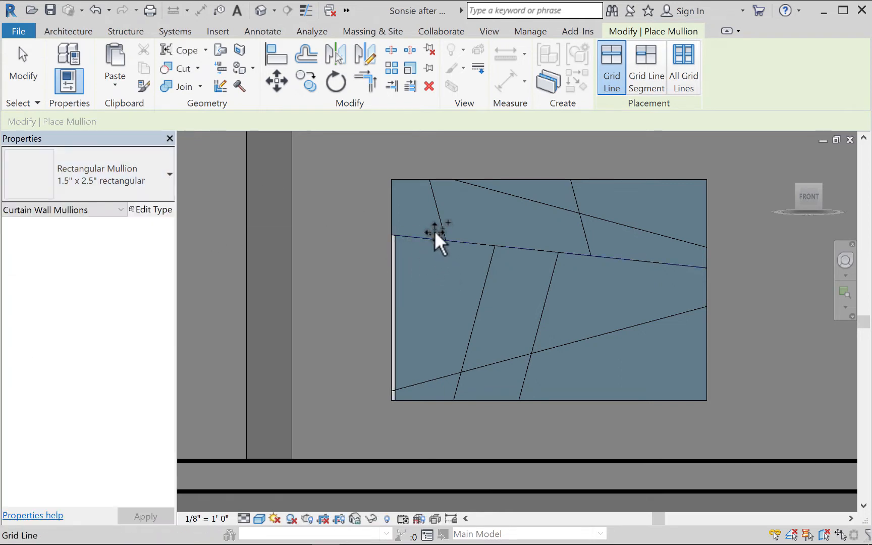
left_click(394, 202)
left_click(525, 180)
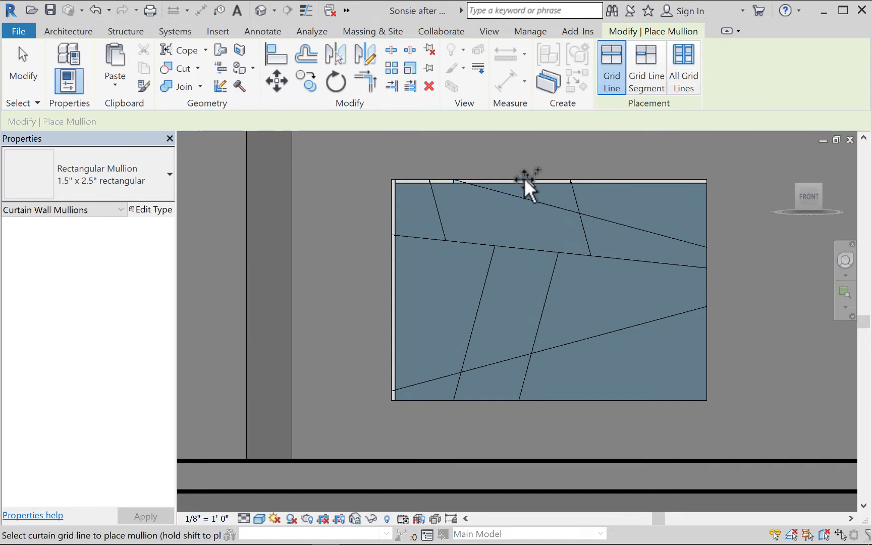
left_click(707, 199)
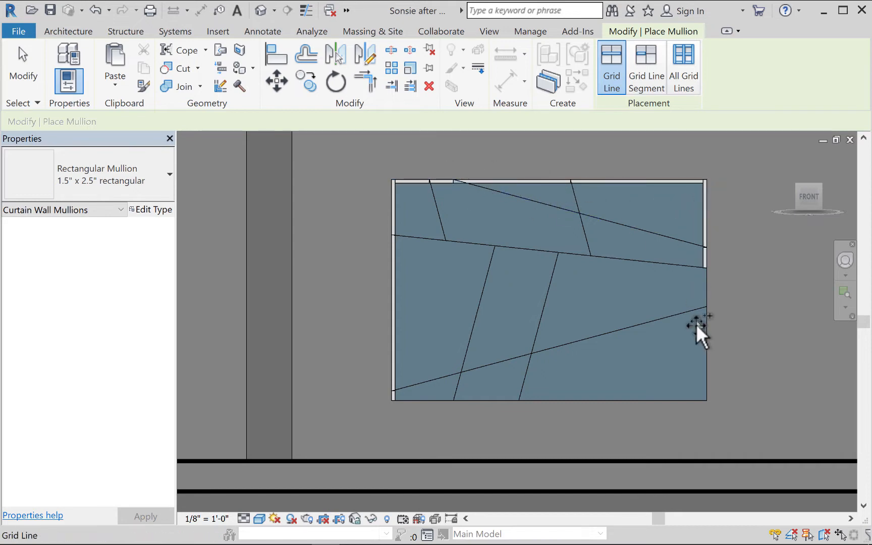
left_click(707, 287)
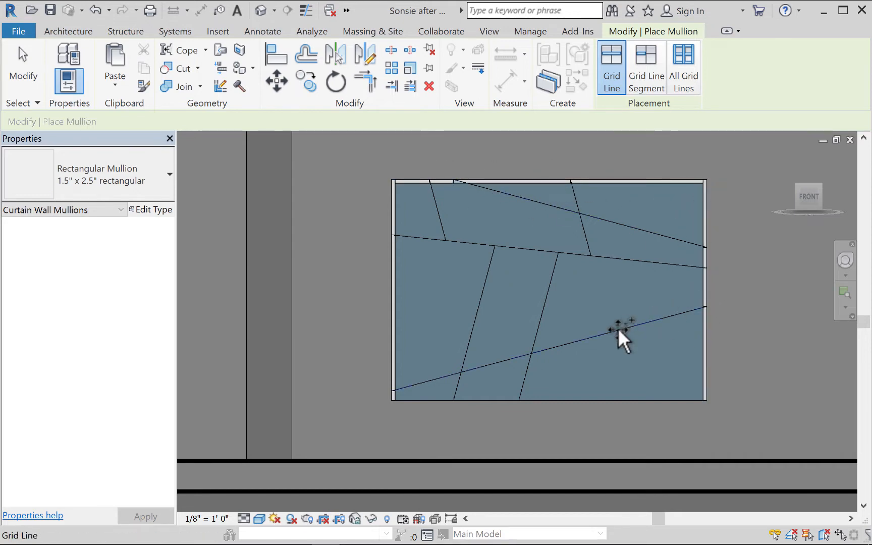
left_click(613, 397)
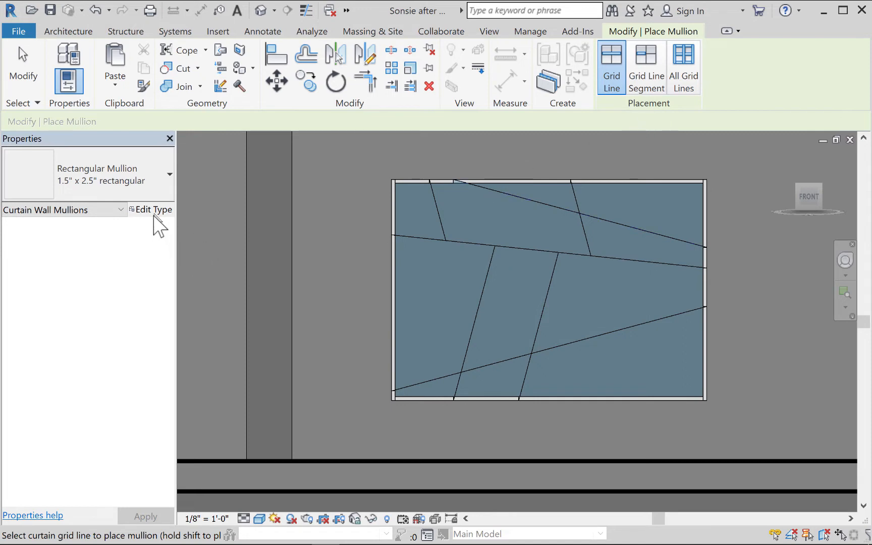
Place 1.5" x 2.5" rectangular mullions on all grid lines of both the upper and lower curtain walls
left_click(686, 81)
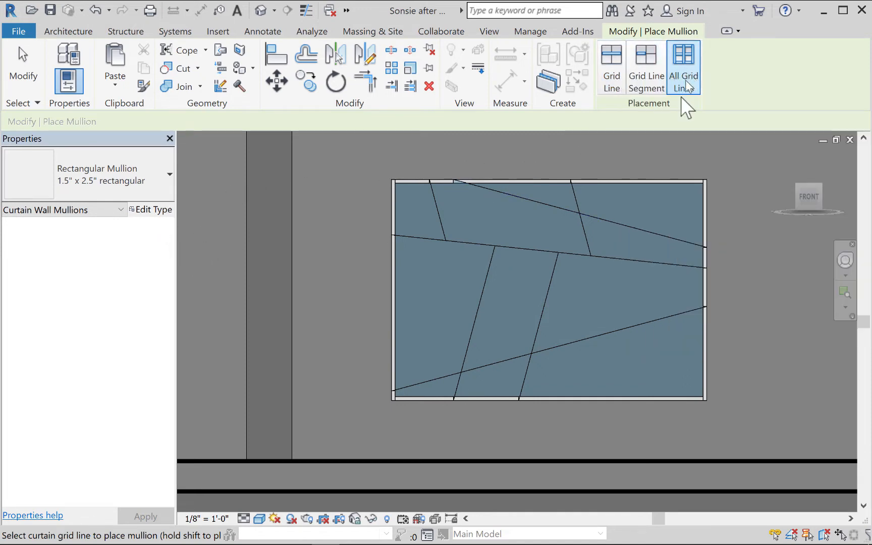
left_click(584, 213)
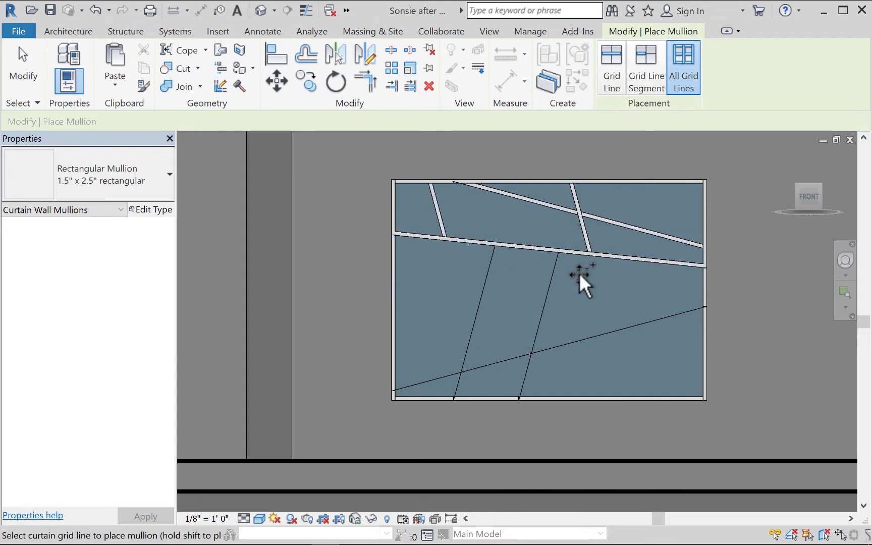
left_click(548, 288)
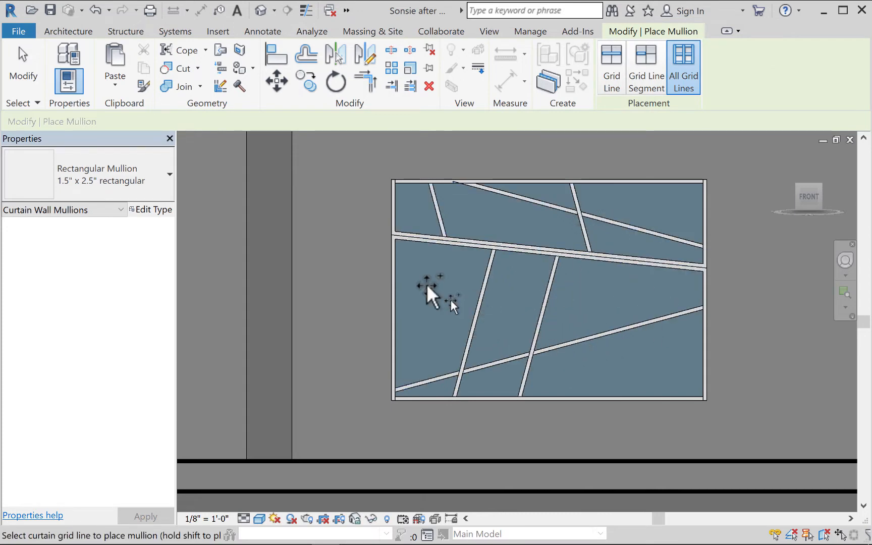
left_click(5, 82)
Examine the paired mullions along the sloped joint and the profile boundaries of the lower and upper curtain walls
left_click(442, 244)
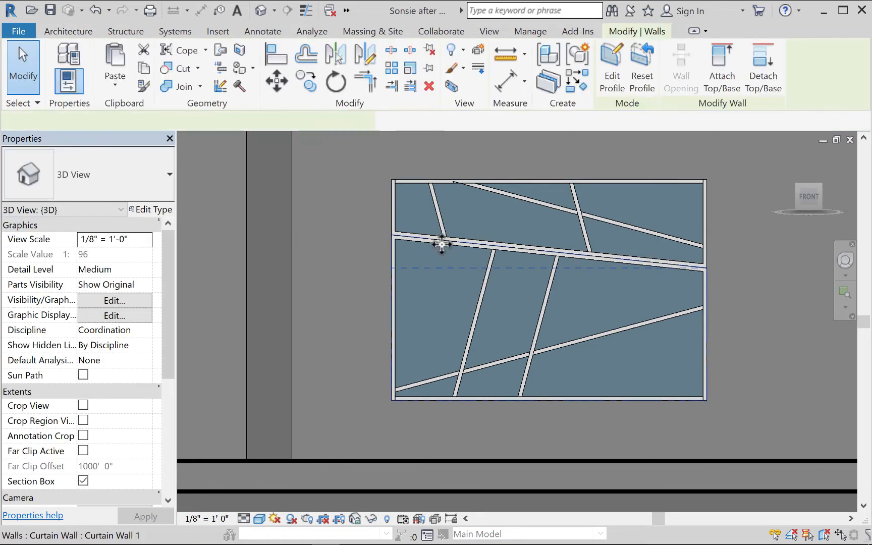
scroll(420, 246, "up", 5)
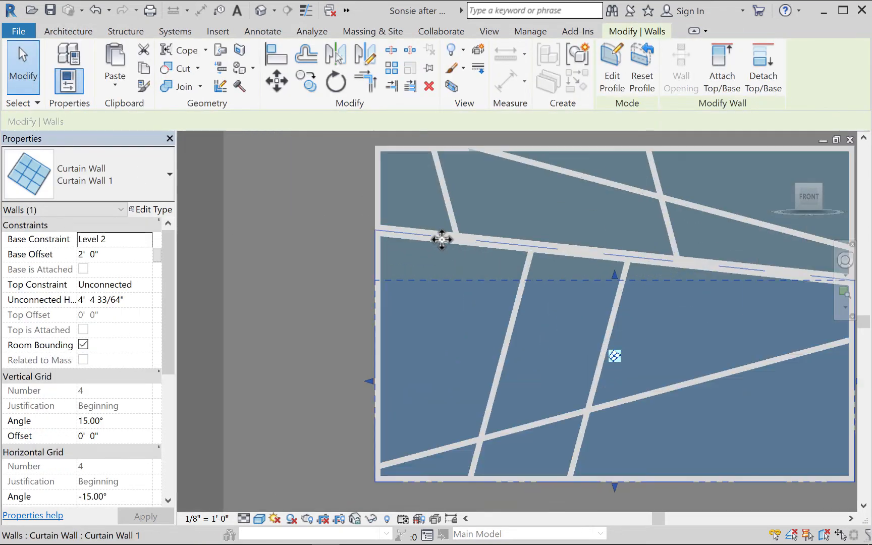
left_click(291, 209)
left_click(366, 225)
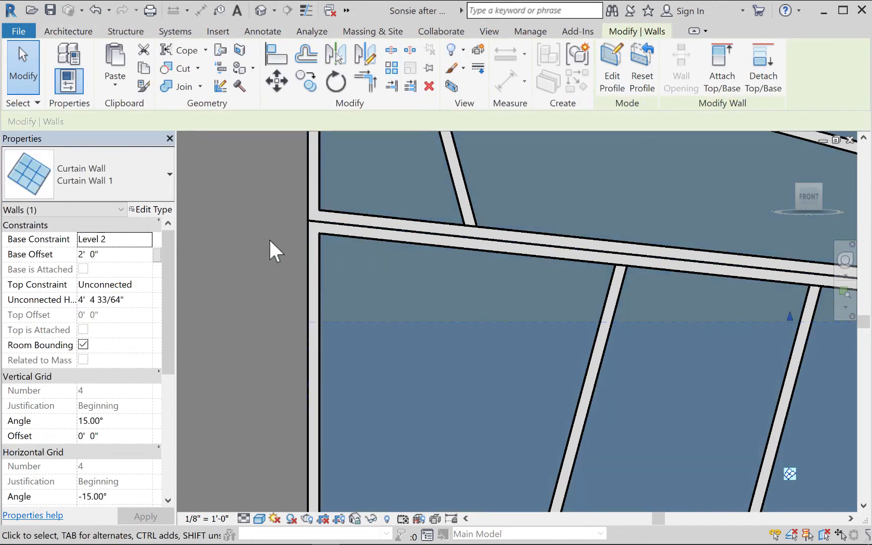
double_click(385, 236)
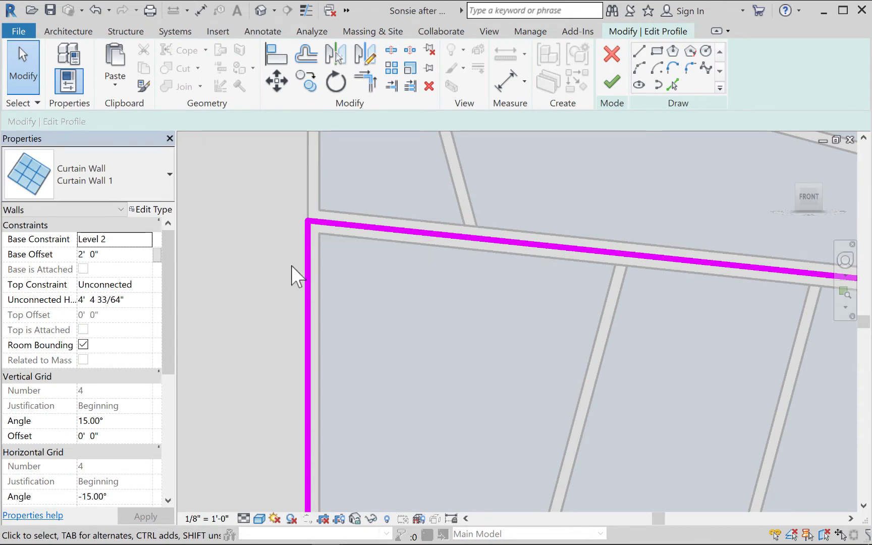
left_click(610, 84)
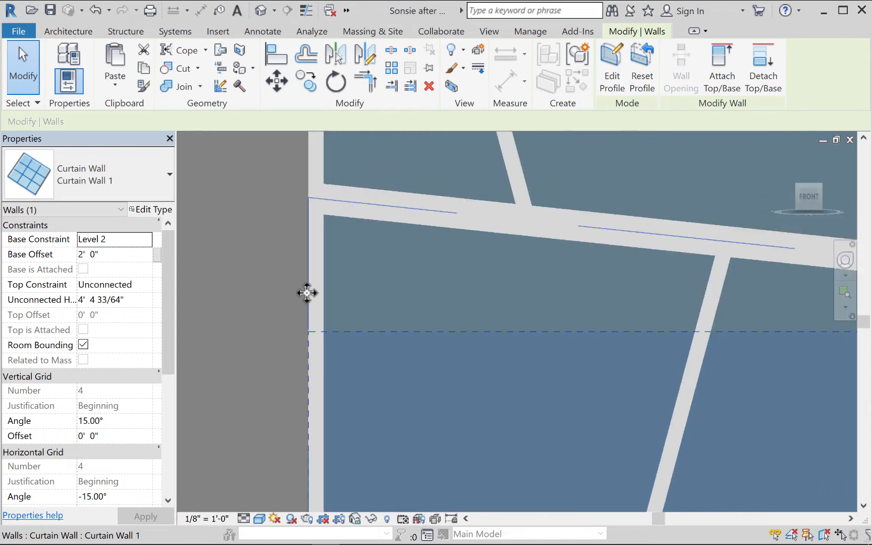
scroll(315, 295, "down", 3)
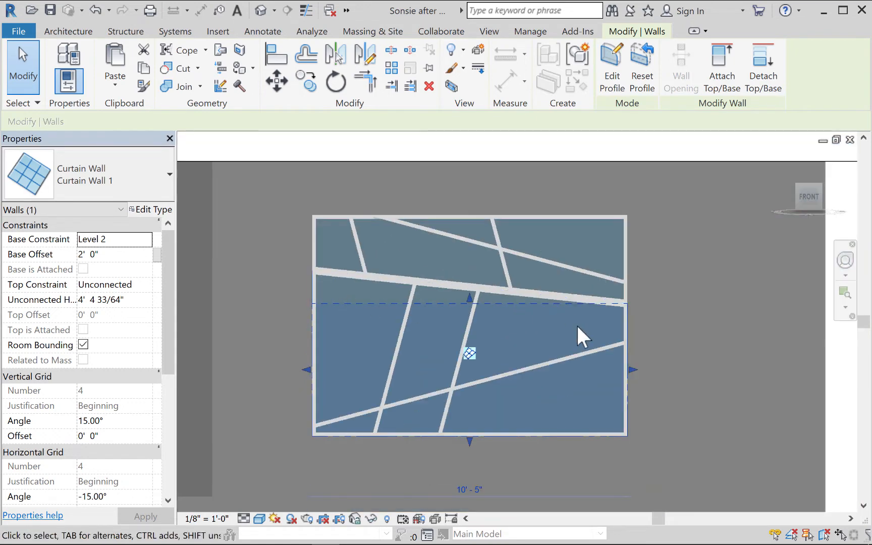
left_click(669, 336)
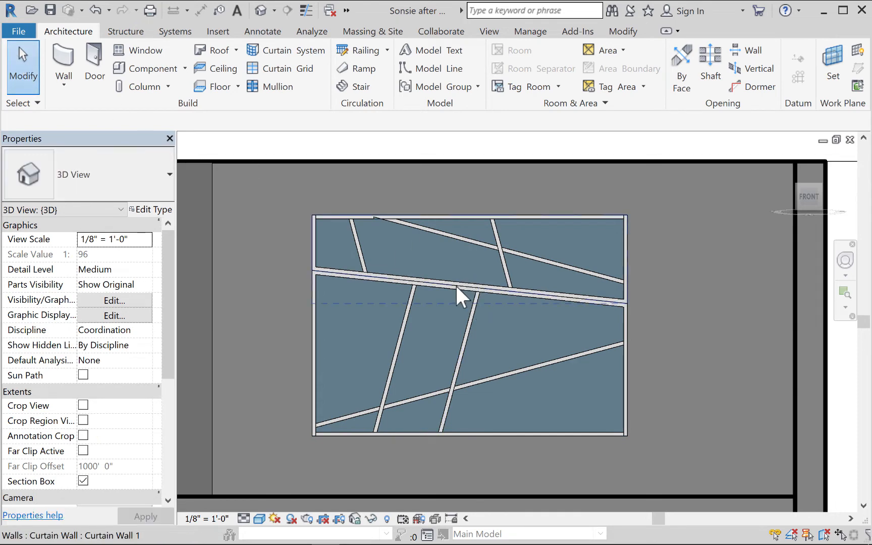
left_click(617, 304)
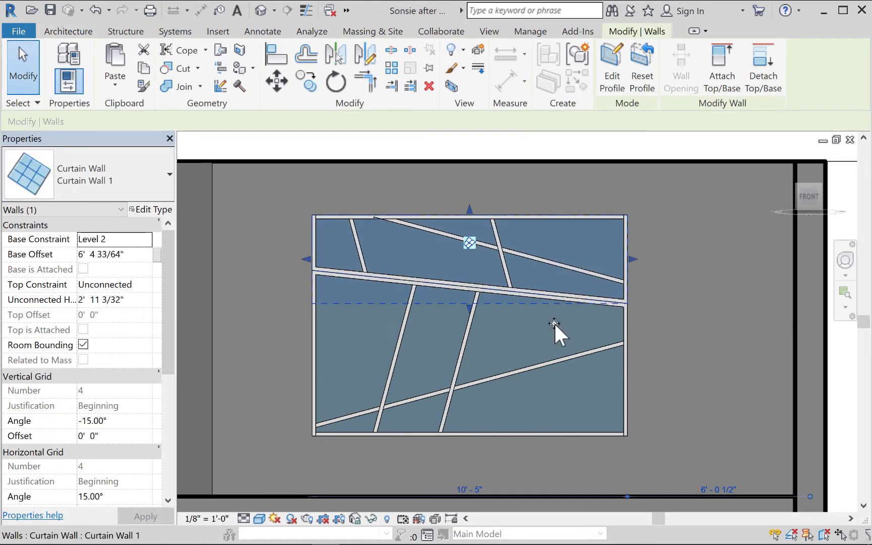
left_click(276, 336)
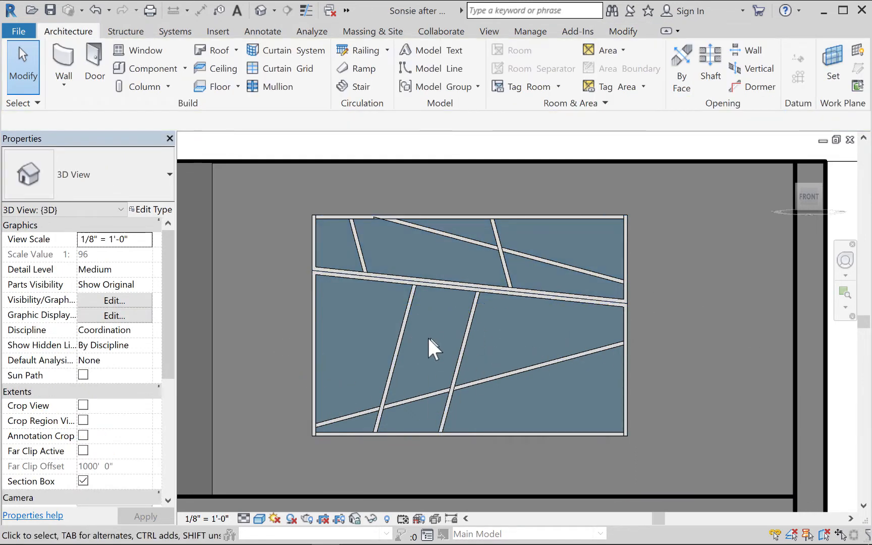
Examine the mullioned curtain walls in angled 3D views and from the front
middle_click_drag(495, 399, 516, 403, "shift")
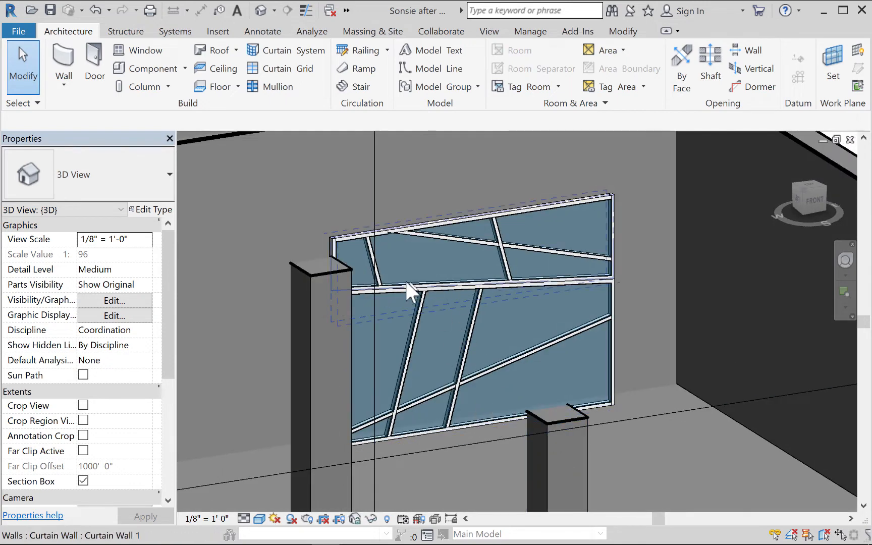
middle_click_drag(464, 339, 467, 384, "shift")
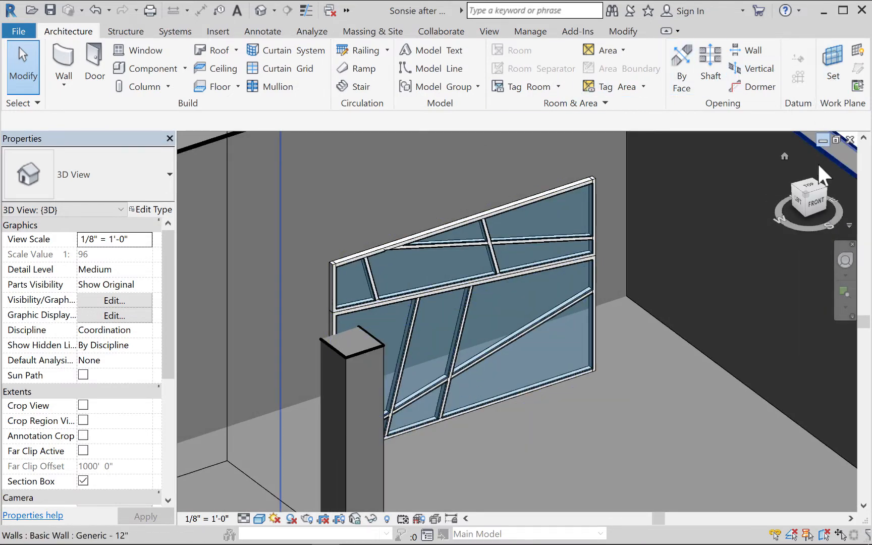
left_click(823, 203)
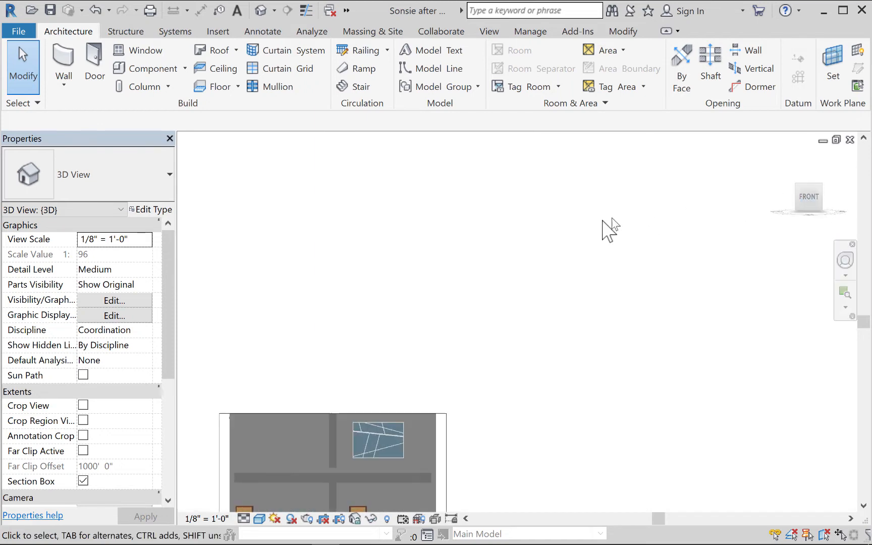
scroll(568, 262, "up", 4)
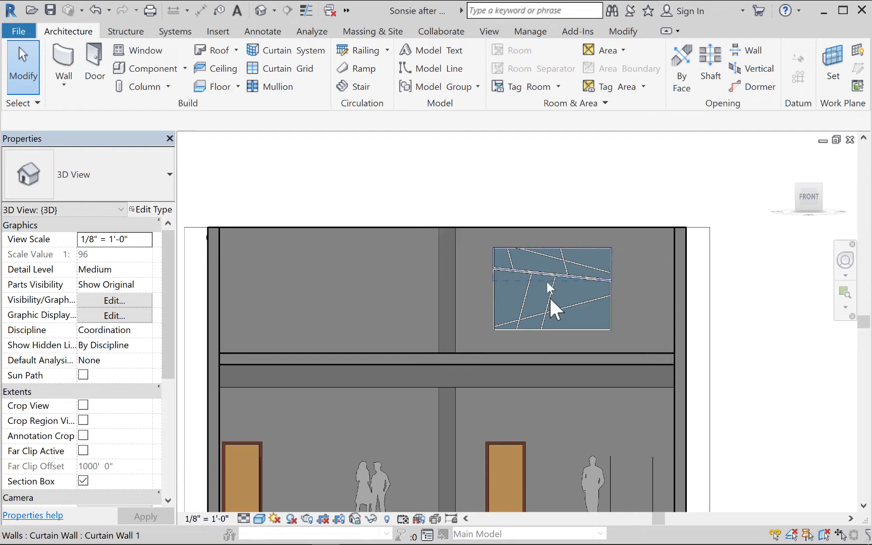
middle_click_drag(534, 293, 521, 276, "shift")
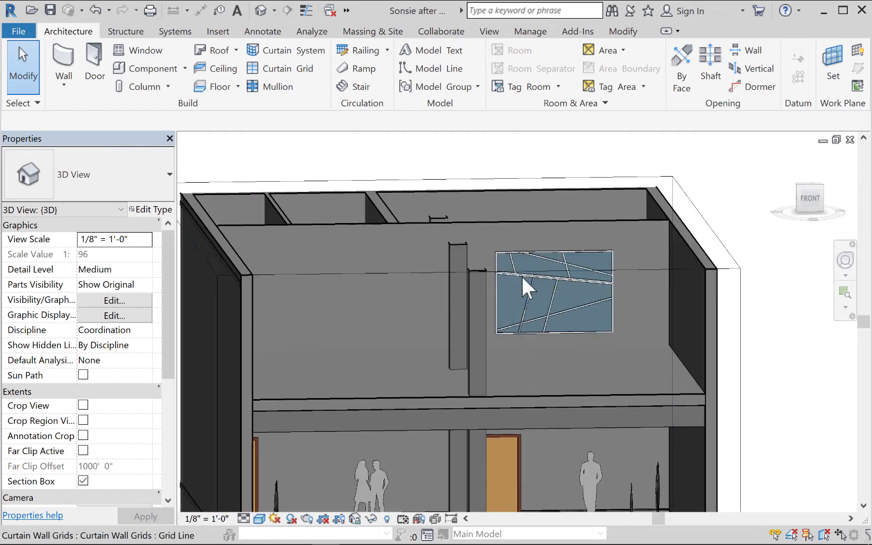
Display the Project Browser, open the Level 2 floor plan and select the Generic - 5" wall behind the curtain wall
left_click(498, 222)
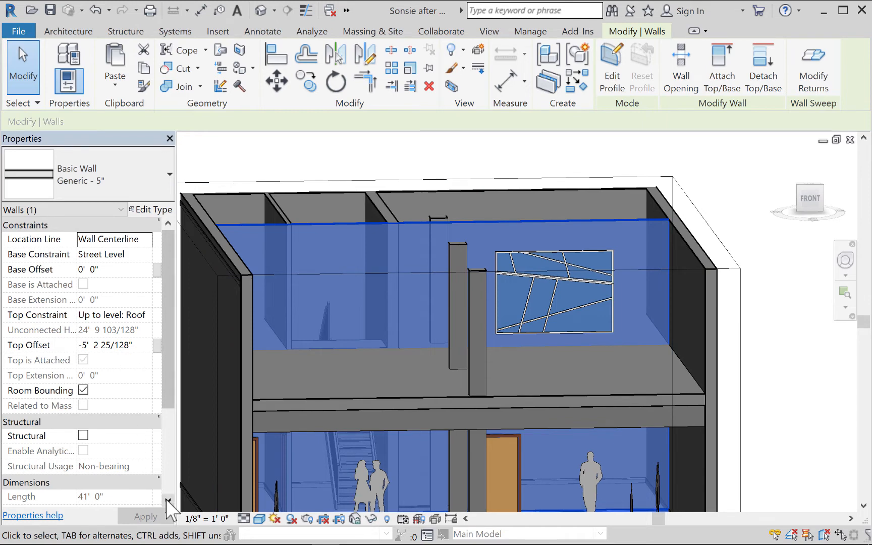
right_click(237, 161)
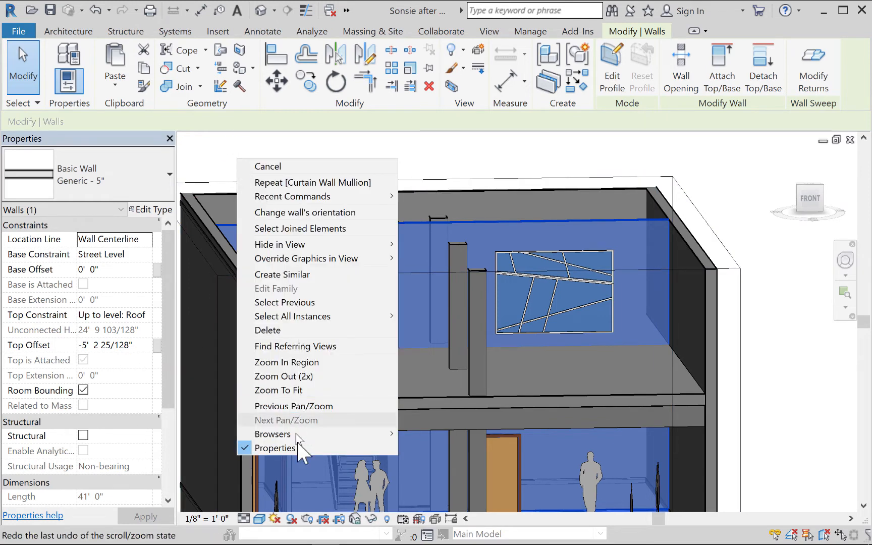
mouse_move(331, 439)
left_click(424, 435)
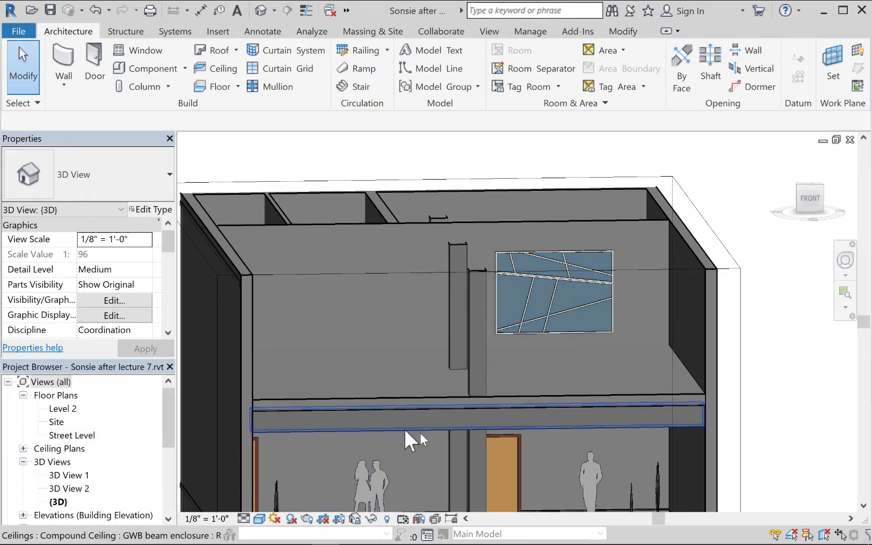
double_click(63, 409)
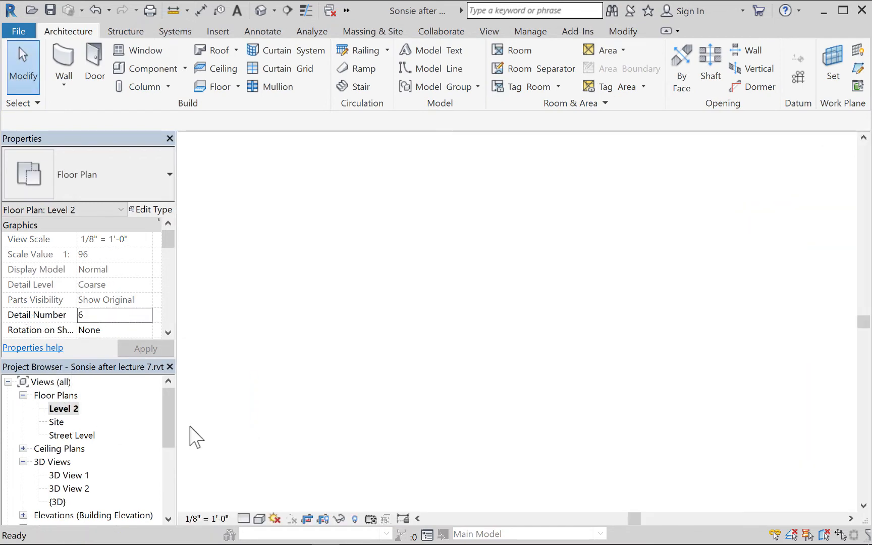
left_click(558, 345)
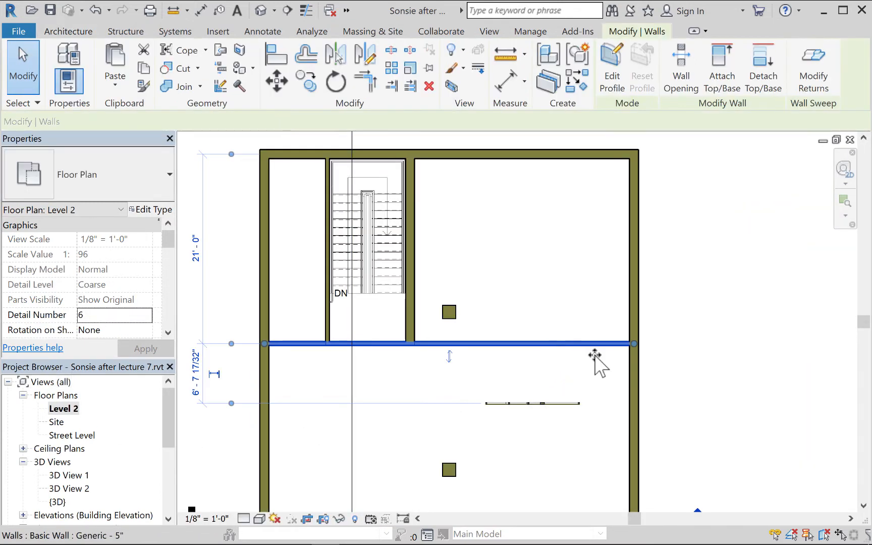
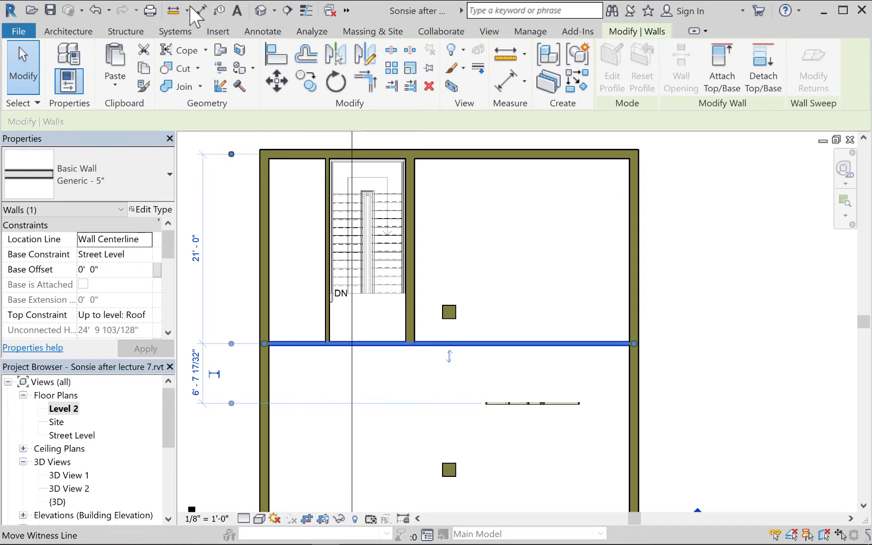
Cut a rectangular wall opening in the Generic - 5" wall around the curtain walls' outline in the front 3D view
left_click(261, 10)
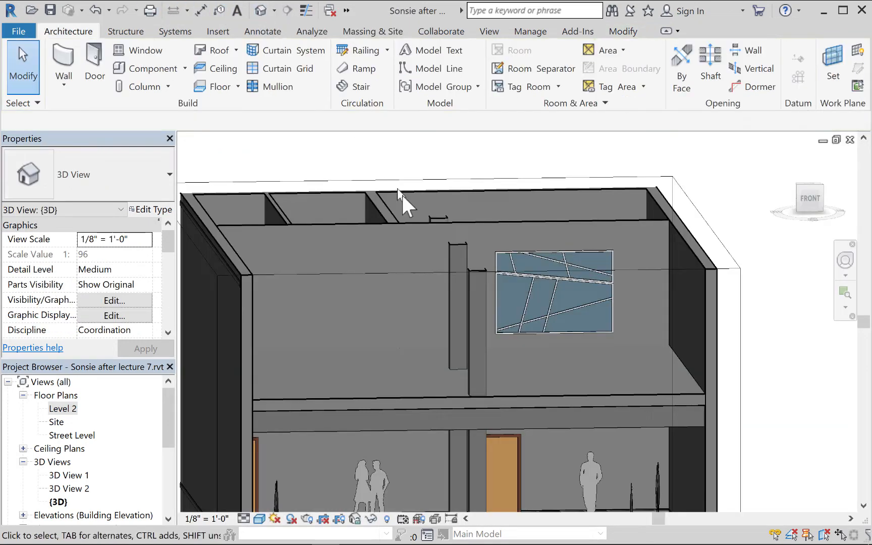
left_click(565, 225)
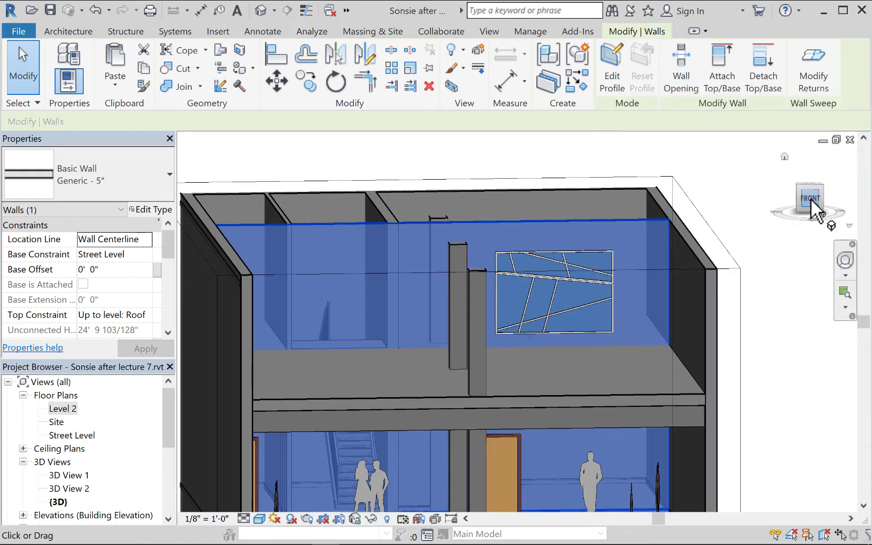
left_click(811, 198)
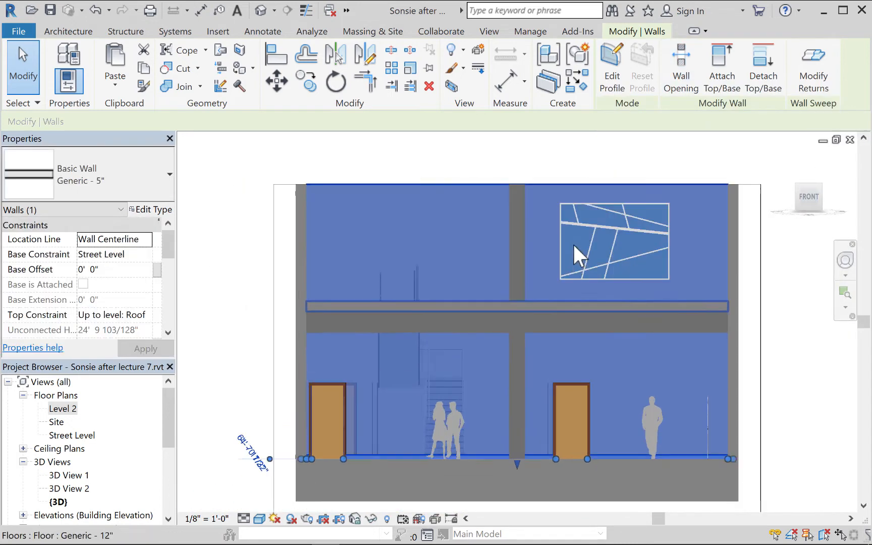
scroll(637, 212, "up", 6)
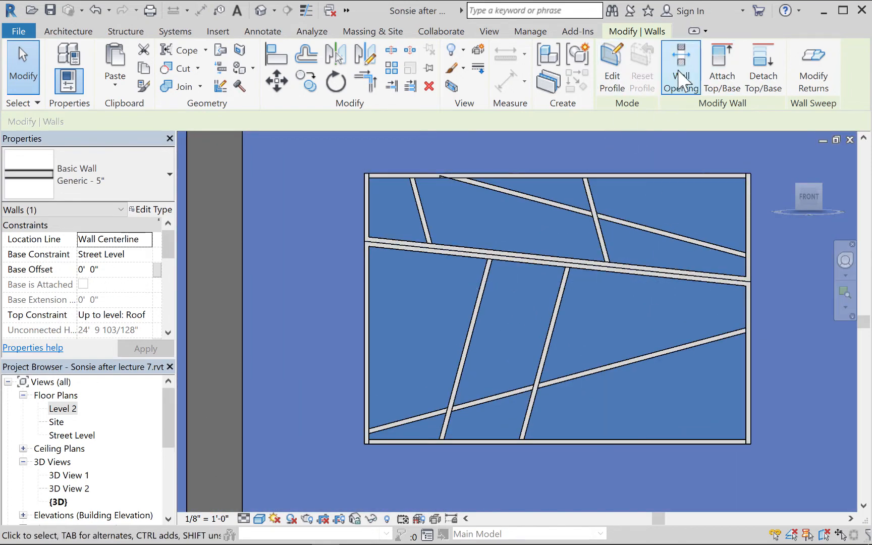
left_click(682, 78)
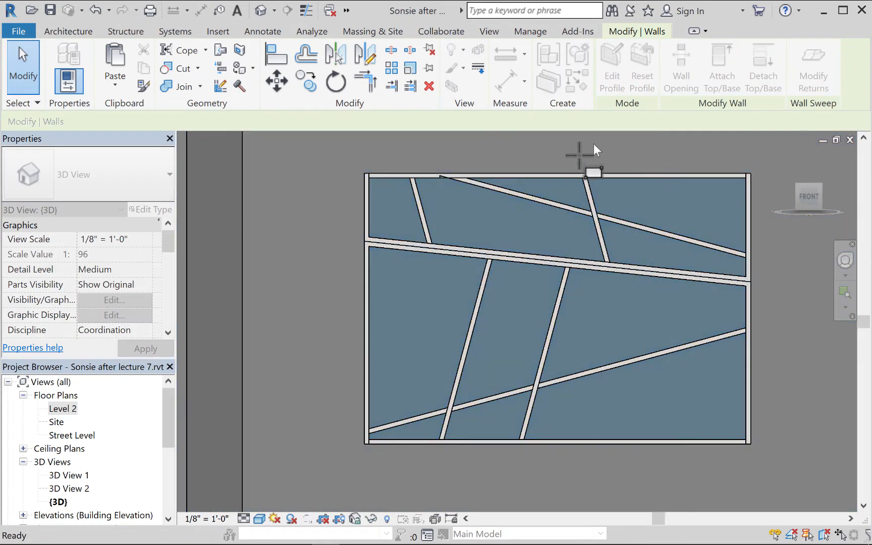
left_click(363, 173)
left_click(751, 443)
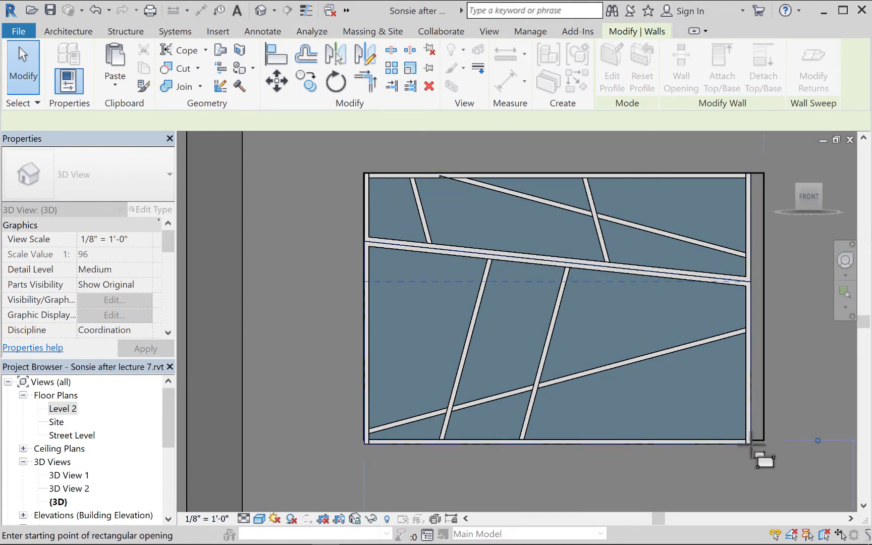
left_click(10, 62)
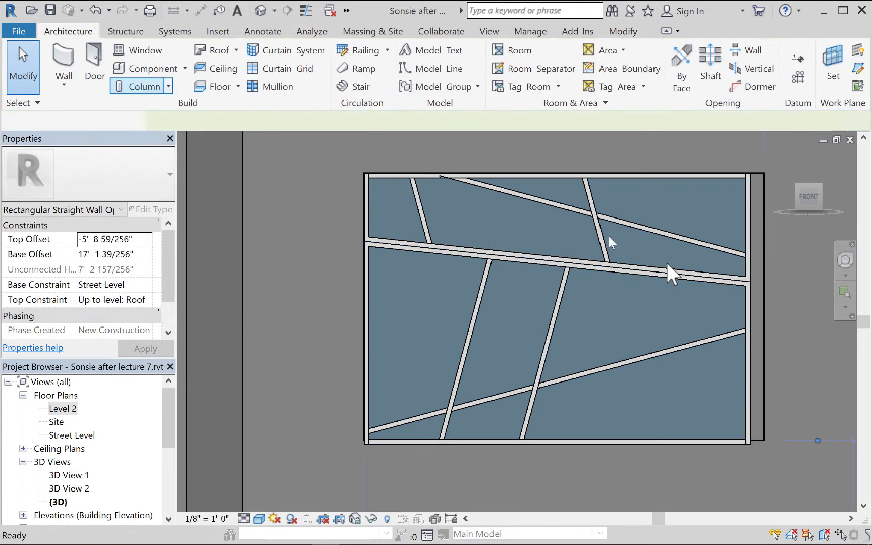
Adjust the wall opening's bottom edge to a 17' 0" base offset and its right edge to the curtain walls' outer edge
left_click(762, 330)
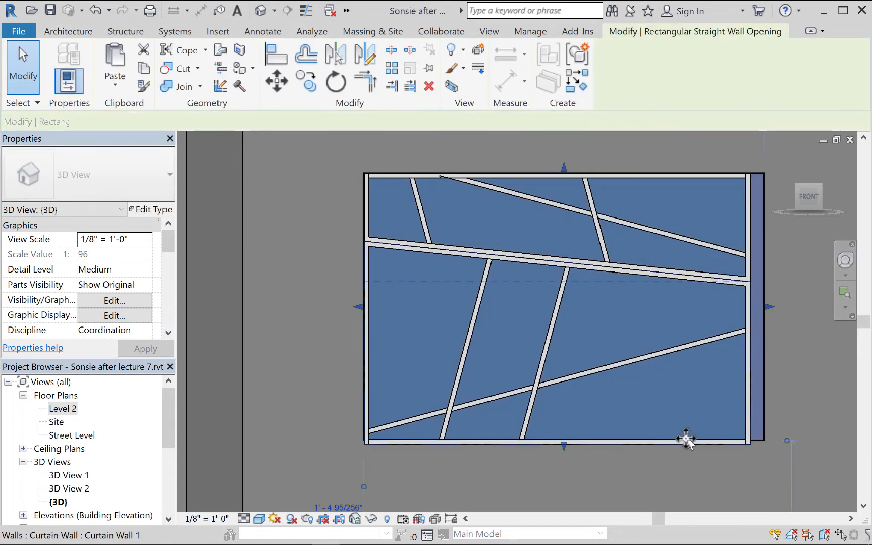
left_click(561, 445)
mouse_move(561, 446)
left_mouse_down()
mouse_move(568, 469)
mouse_move(560, 475)
mouse_move(548, 443)
left_mouse_up()
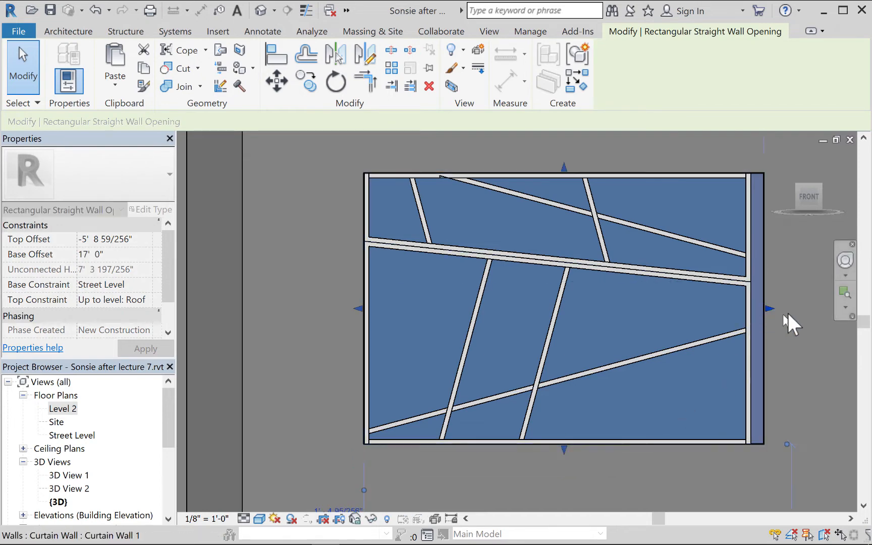
left_click_drag(758, 303, 753, 303)
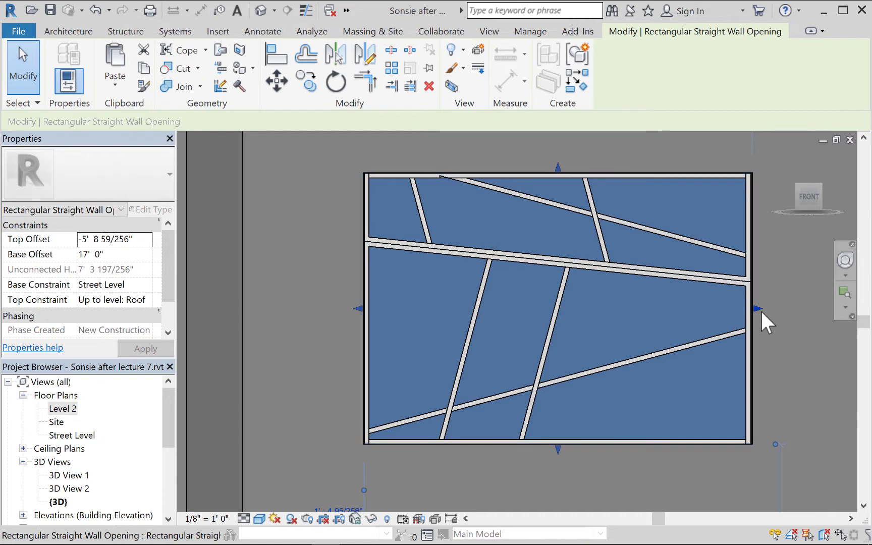
left_click_drag(755, 305, 751, 304)
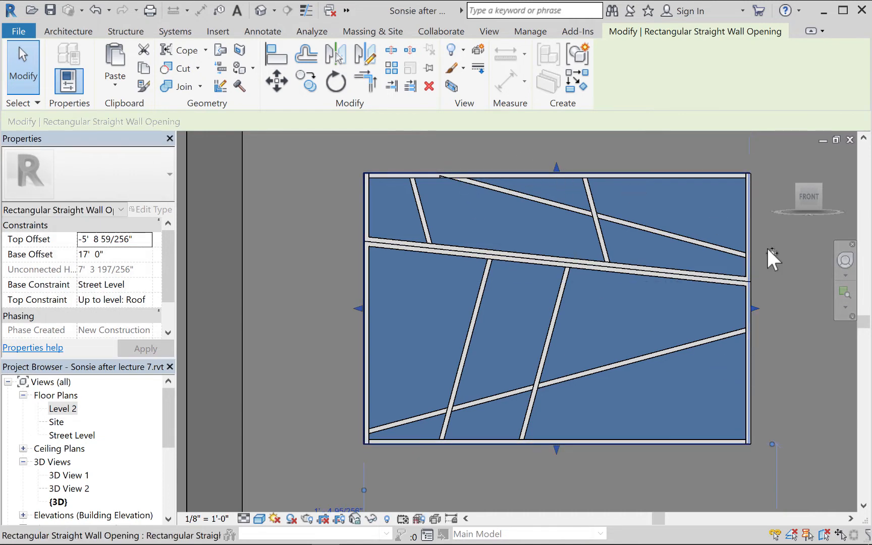
left_click_drag(753, 309, 752, 307)
left_click(339, 321)
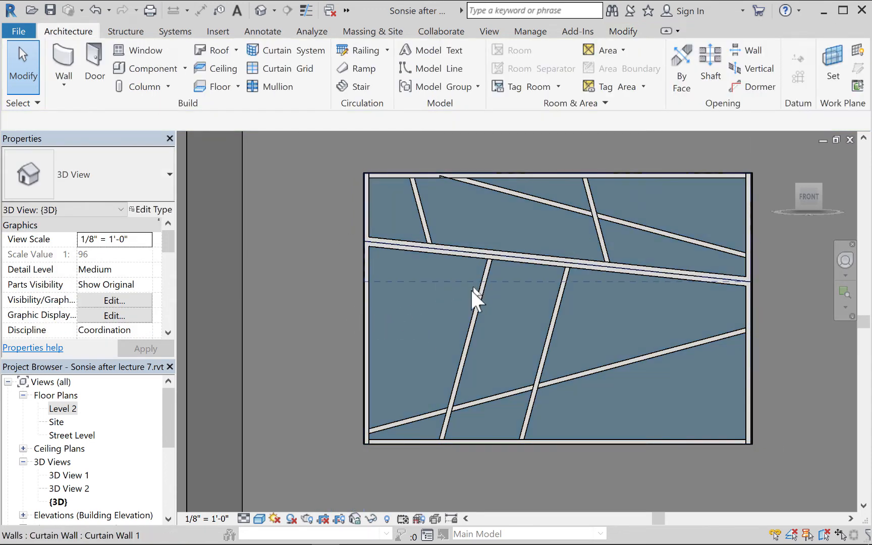
Examine the wall opening and the curtain walls in front of it in an angled 3D view, and open the Level 2 floor plan
middle_click_drag(472, 298, 485, 318)
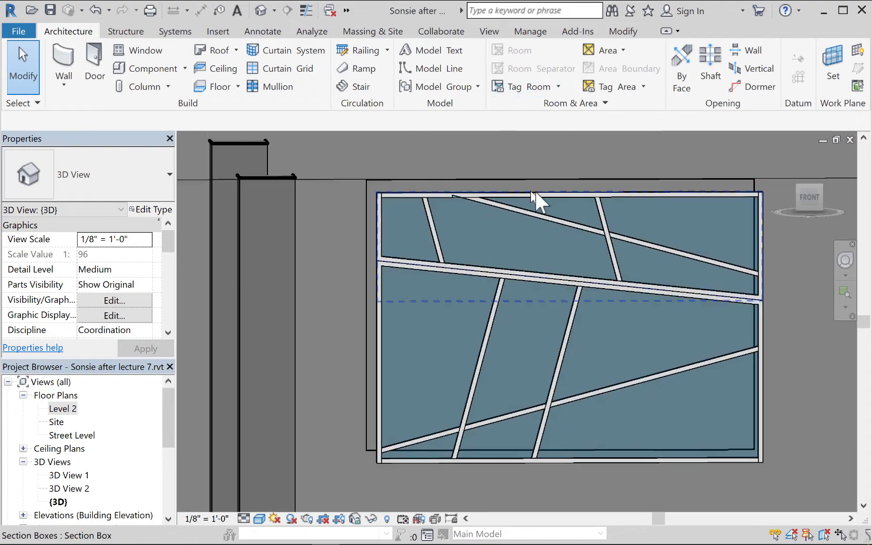
middle_click_drag(563, 235, 557, 268, "shift")
scroll(558, 267, "down", 5)
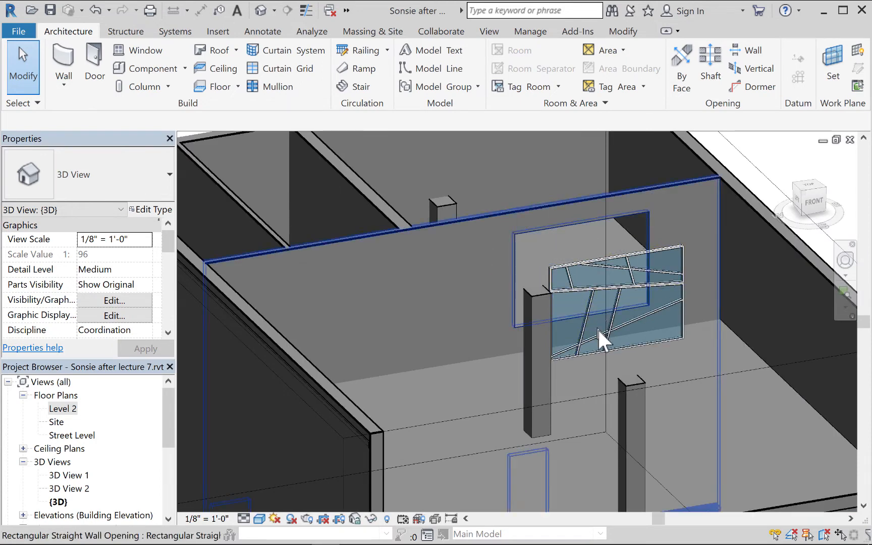
left_click(628, 261)
left_click(654, 261)
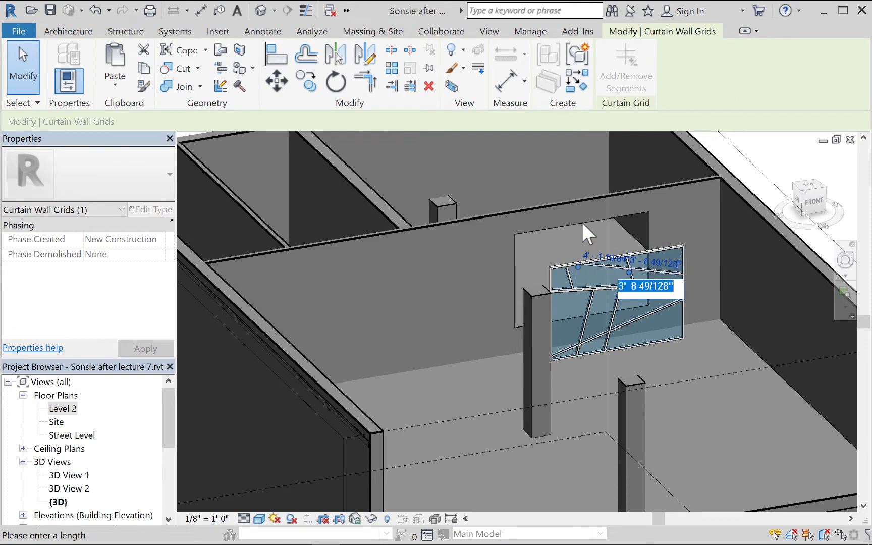
left_click(582, 222)
left_click(649, 257)
left_click(28, 66)
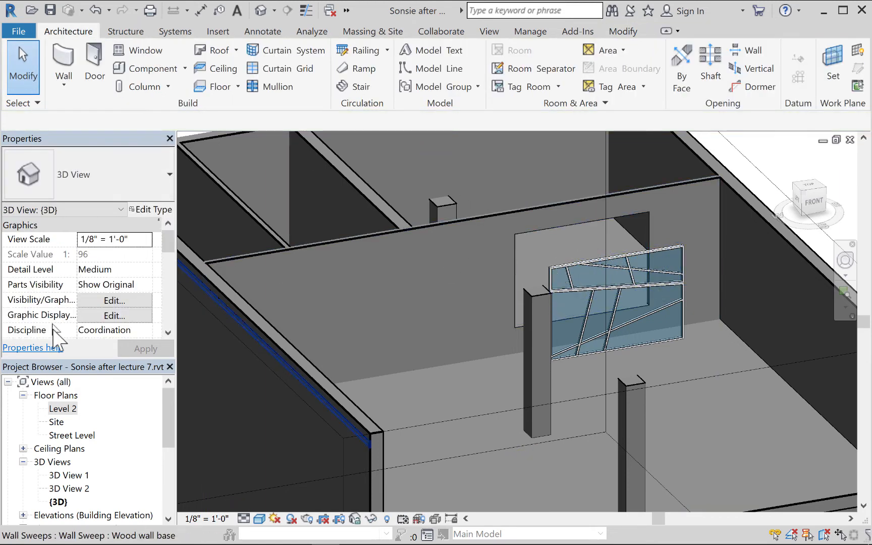
double_click(65, 409)
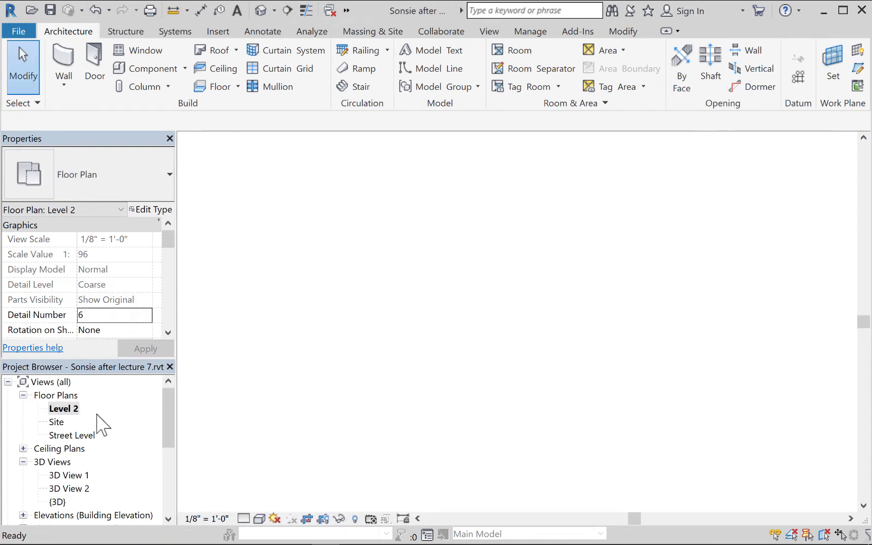
Try to move all the curtain wall elements from their left endpoint to the front corner of the opening in the Generic - 5" wall
left_click_drag(467, 384, 598, 438)
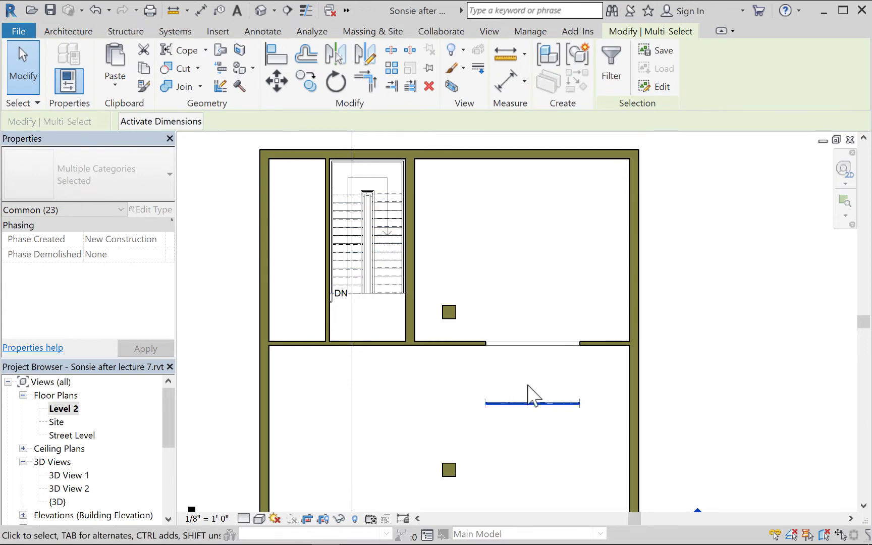
scroll(530, 394, "up", 5)
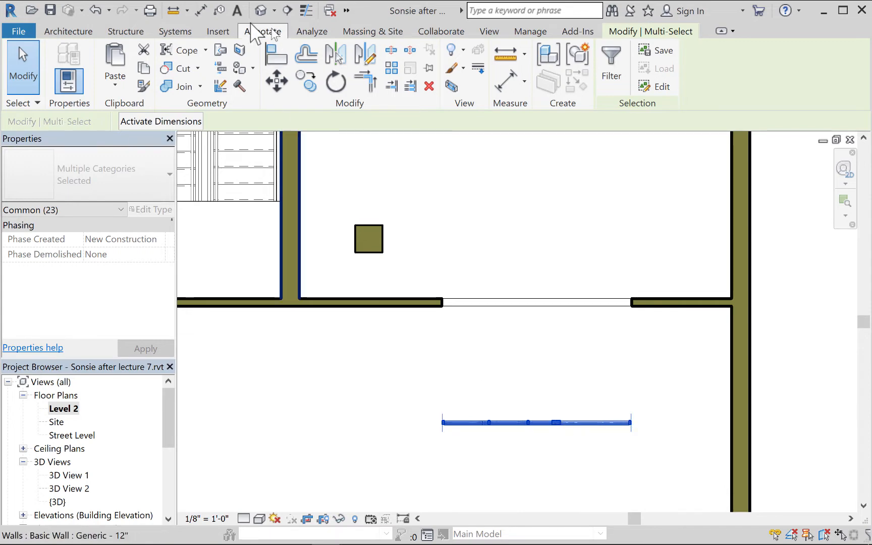
left_click(278, 86)
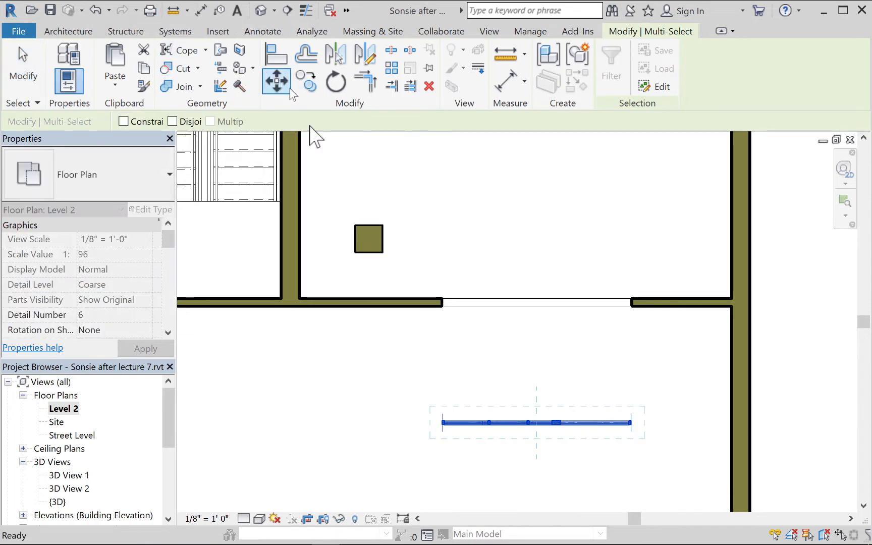
left_click(442, 421)
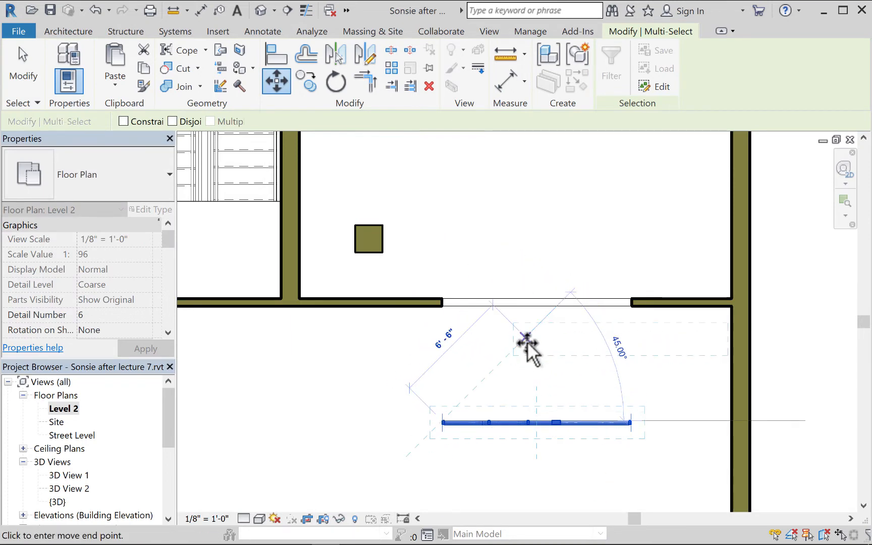
left_click(442, 305)
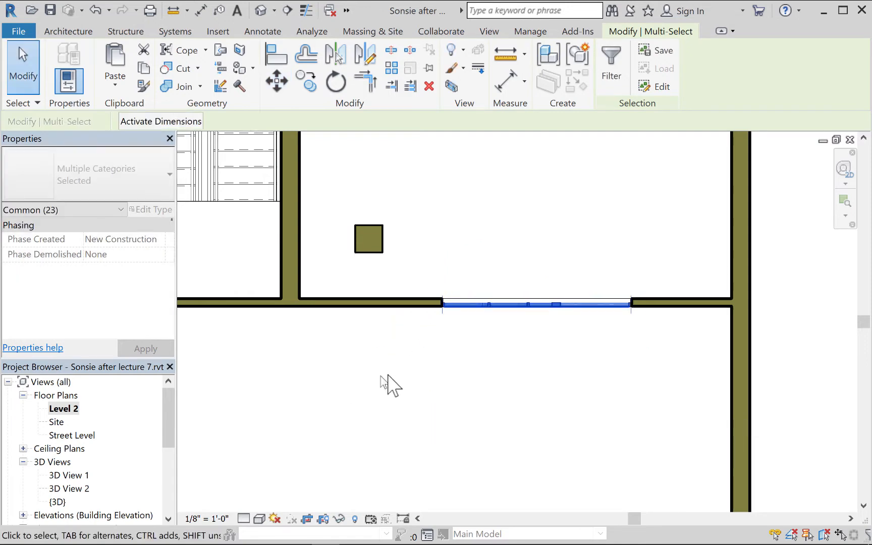
scroll(480, 362, "up", 3)
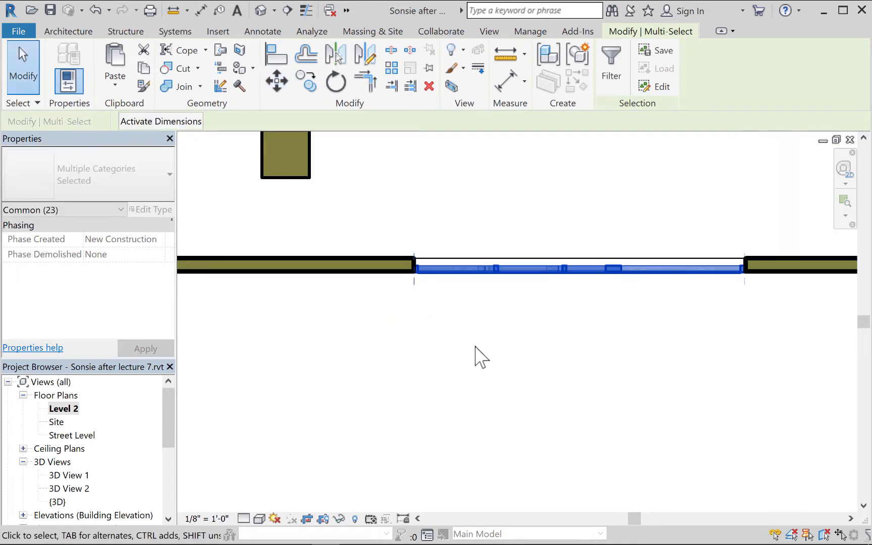
key("Up")
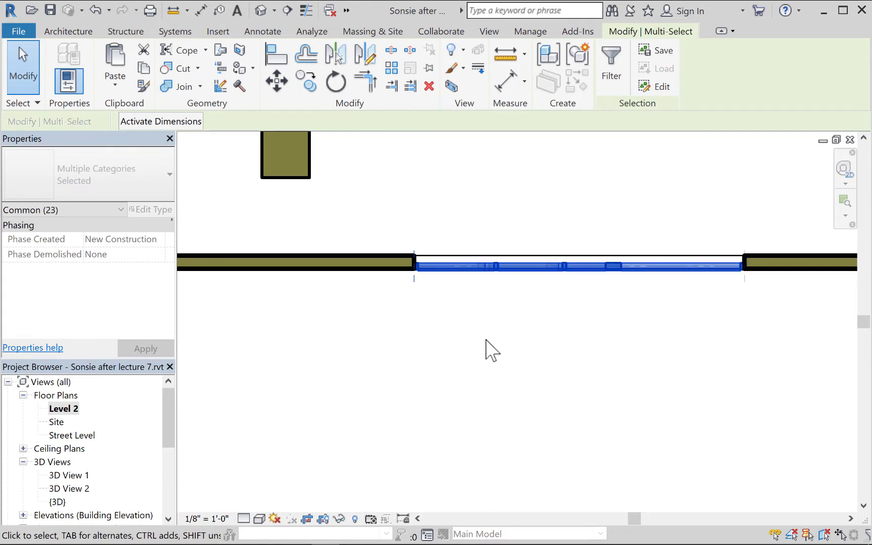
key("Down")
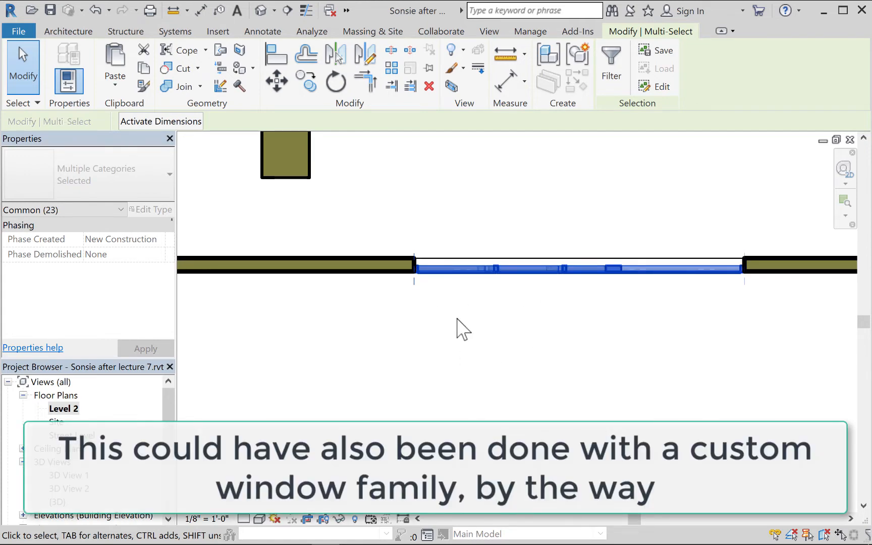
key("Escape")
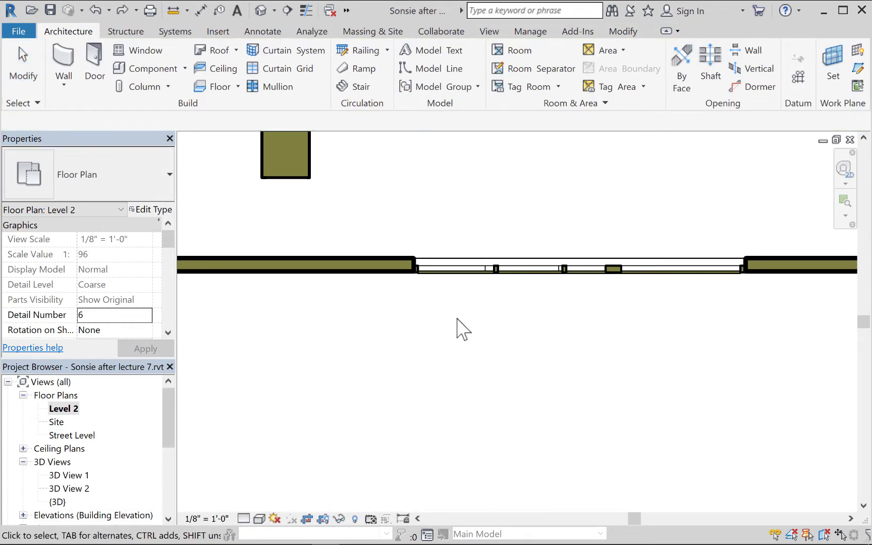
scroll(457, 324, "down", 3)
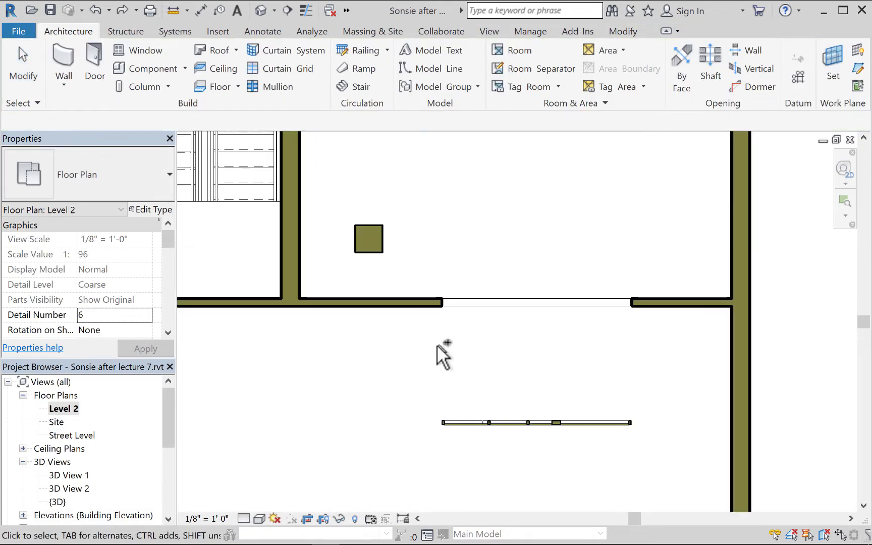
Move the mullioned curtain wall elements by their right endpoint into the middle of the Generic - 5" wall's thickness at the opening's right end
left_click_drag(411, 392, 679, 467)
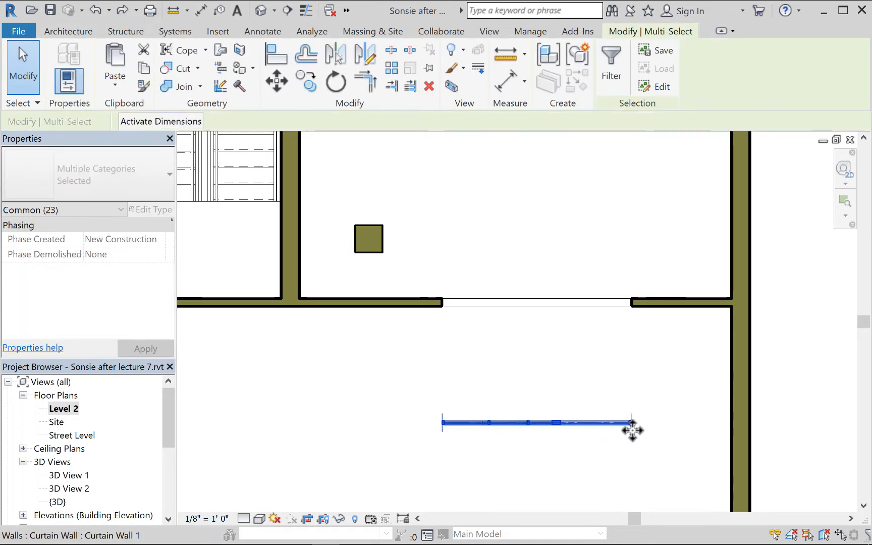
scroll(633, 431, "up", 5)
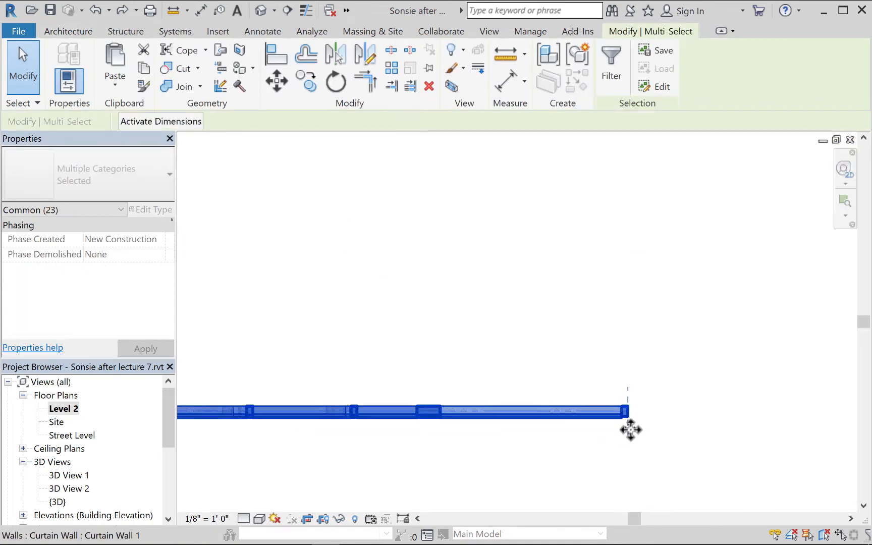
scroll(662, 442, "down", 1)
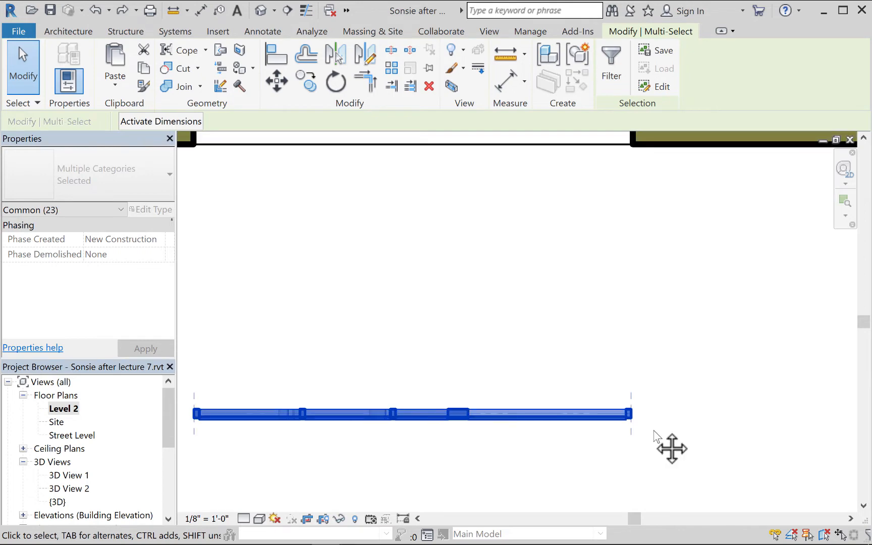
middle_click_drag(672, 447, 670, 473)
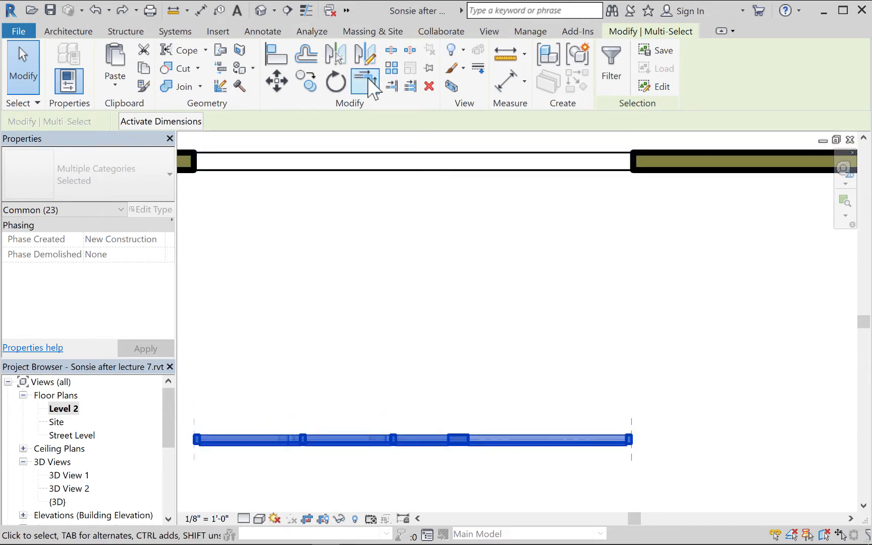
left_click(277, 81)
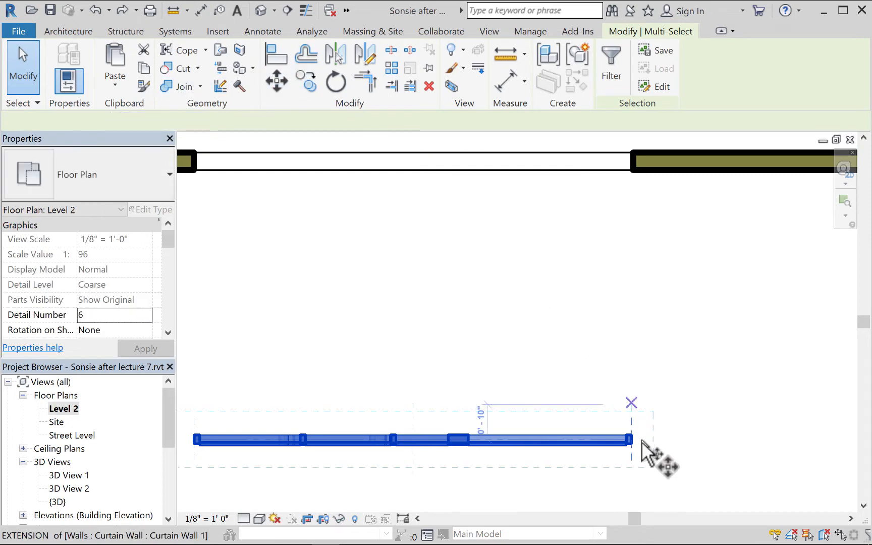
left_click(632, 436)
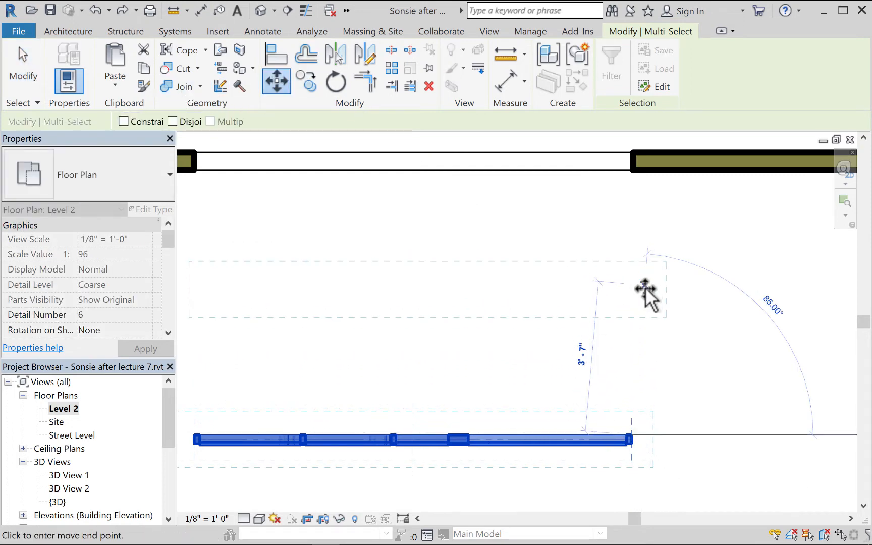
scroll(642, 288, "down", 4)
scroll(631, 250, "up", 1)
scroll(640, 238, "up", 7)
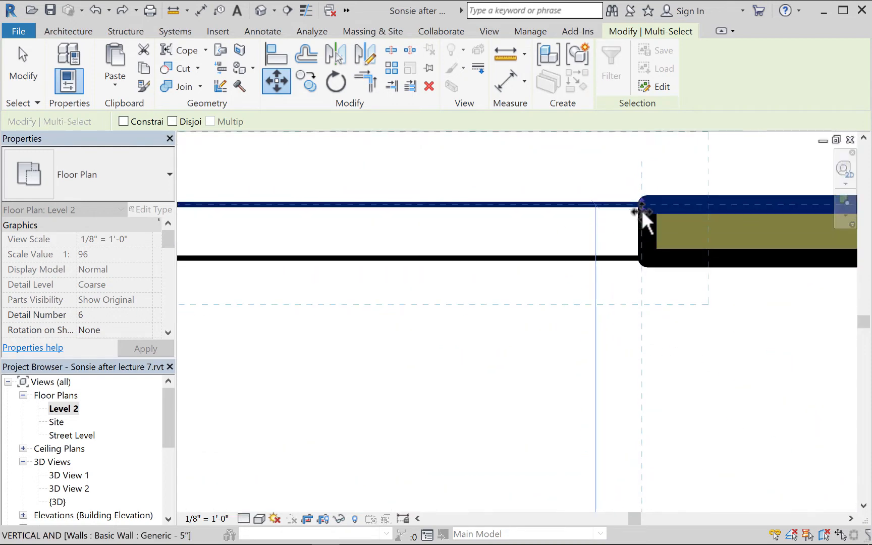
left_click(635, 222)
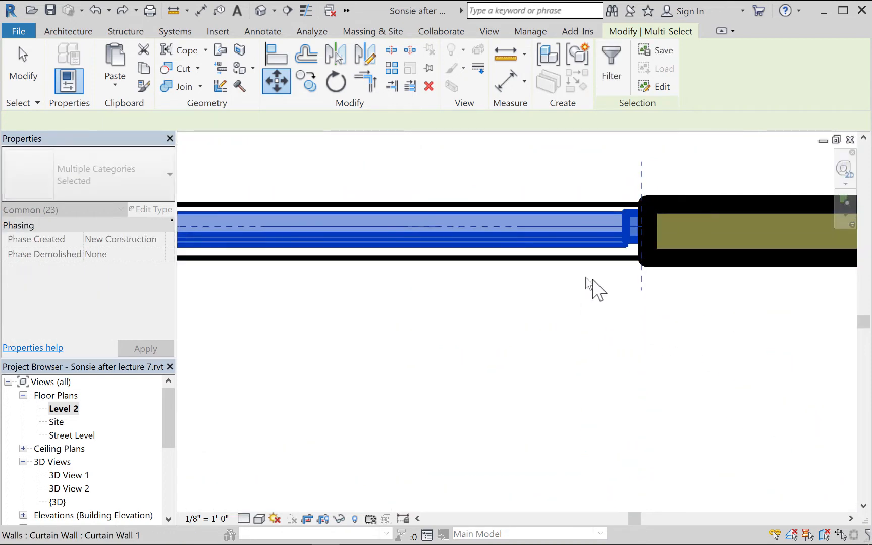
left_click(513, 341)
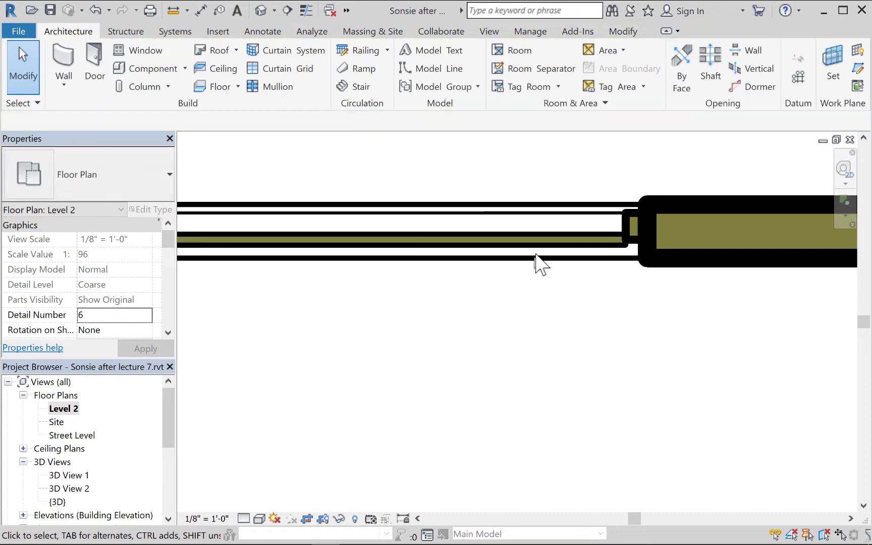
Check Curtain Wall 1's position at the opening's end in plan, and pick the upper curtain wall in the default 3D view
left_click(574, 247)
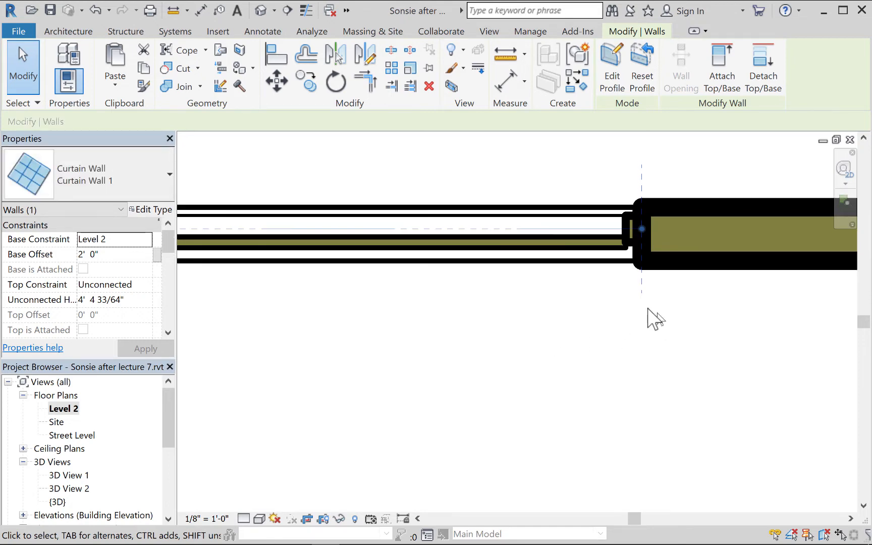
left_click(699, 348)
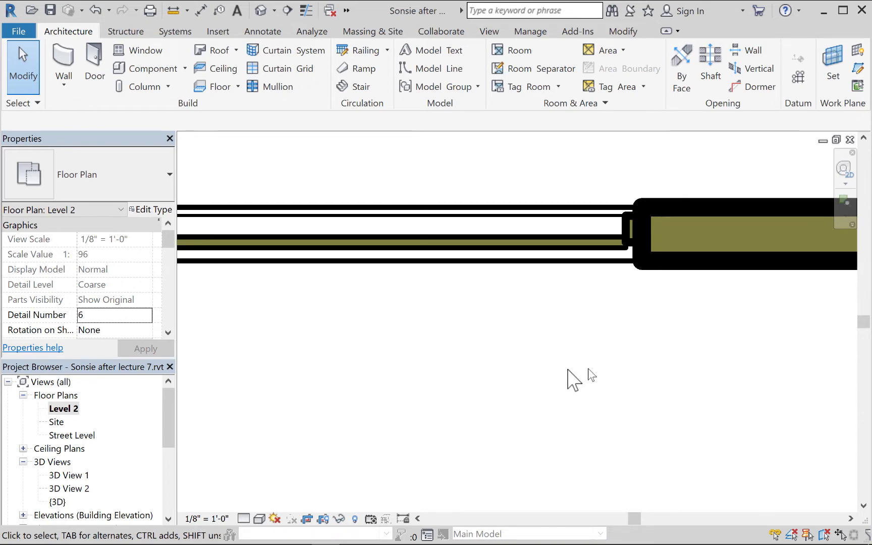
scroll(496, 342, "up", 1)
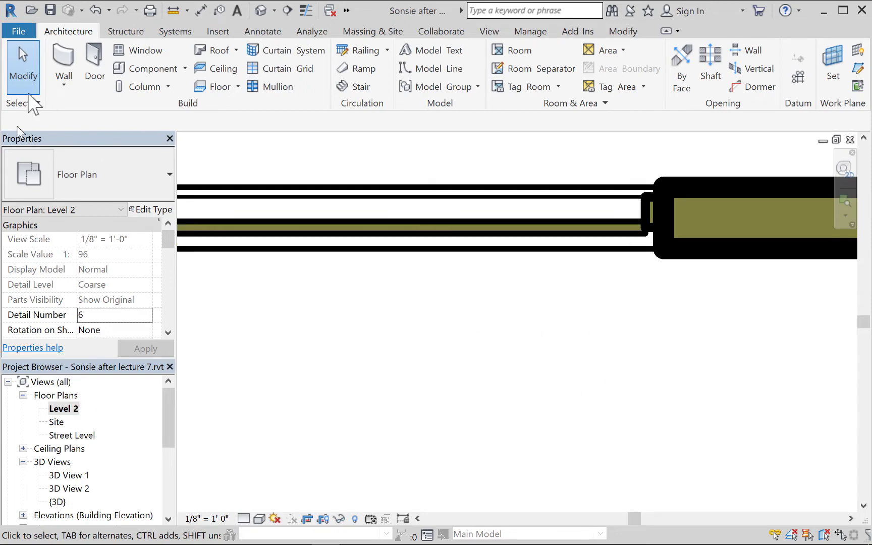
left_click(260, 11)
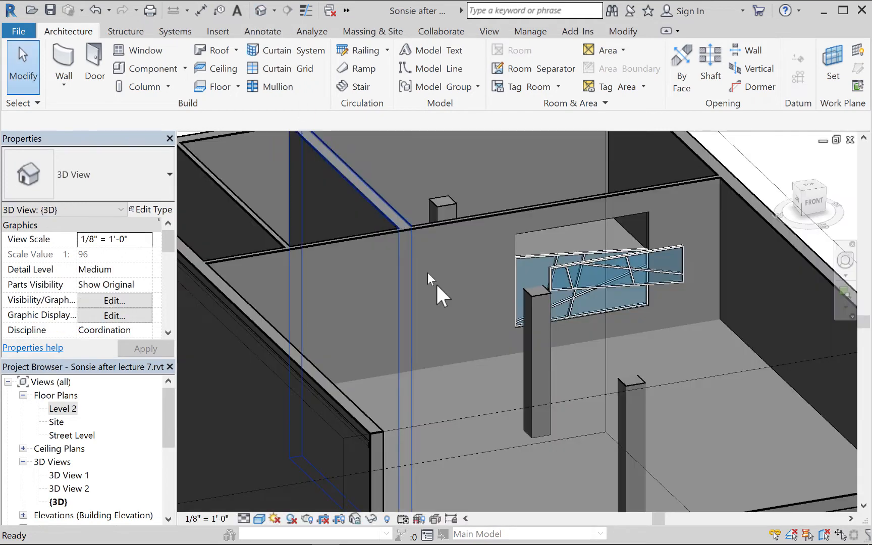
left_click(659, 279)
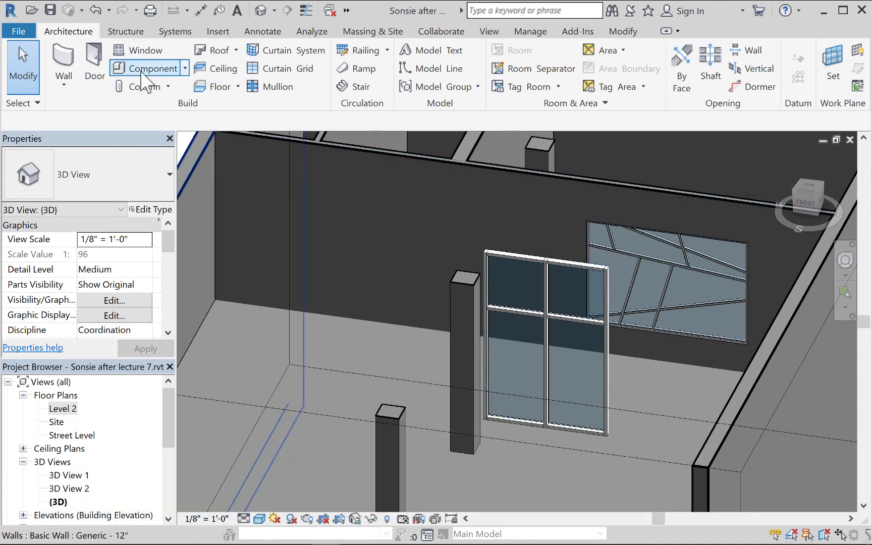
Place a Single-Flush 36" x 84" door in the solid wall to the right of the mullioned curtain wall opening
left_click(101, 65)
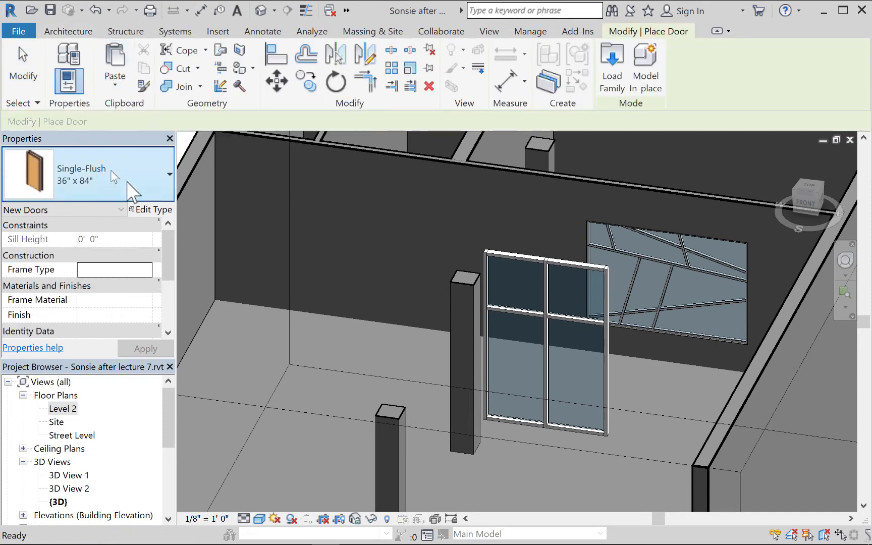
middle_click_drag(685, 313, 572, 290)
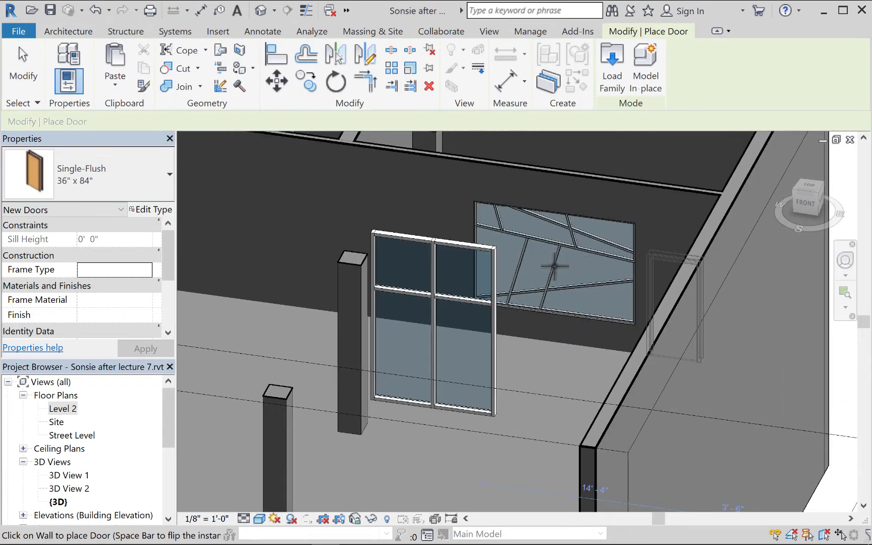
left_click(637, 263)
left_click(23, 68)
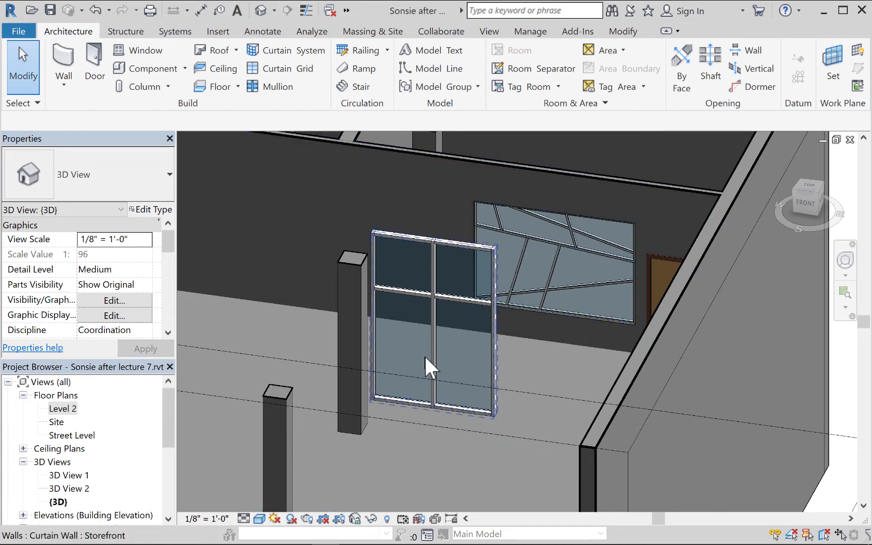
Try to place a Single-Flush 36" x 84" door in the freestanding Storefront curtain wall
middle_click_drag(453, 352, 477, 364)
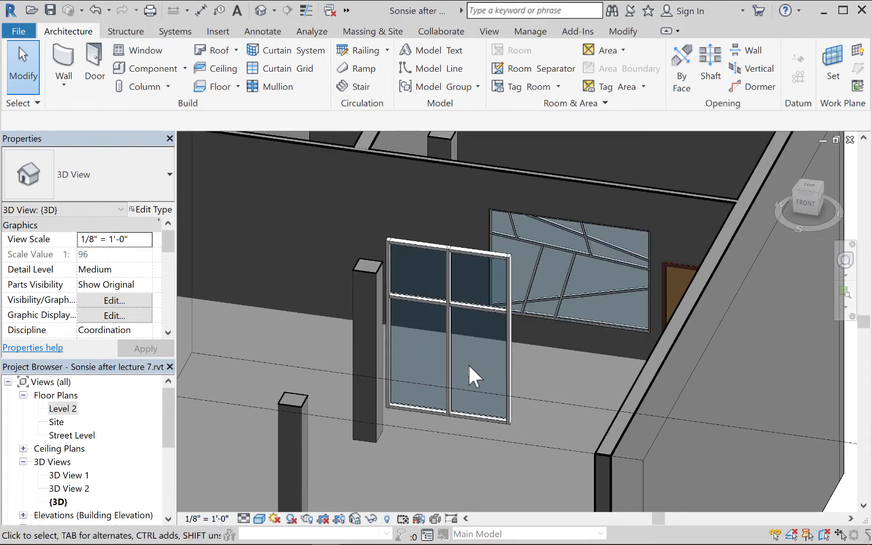
left_click(95, 66)
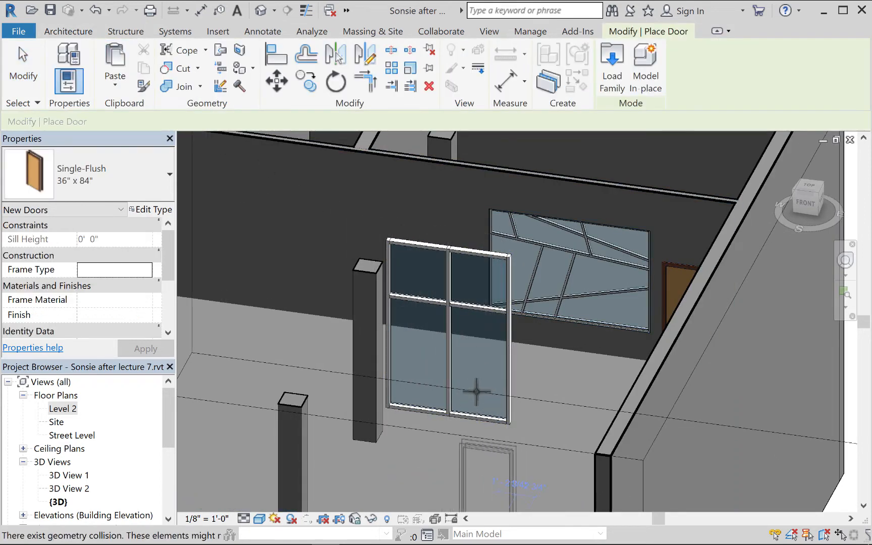
left_click(24, 65)
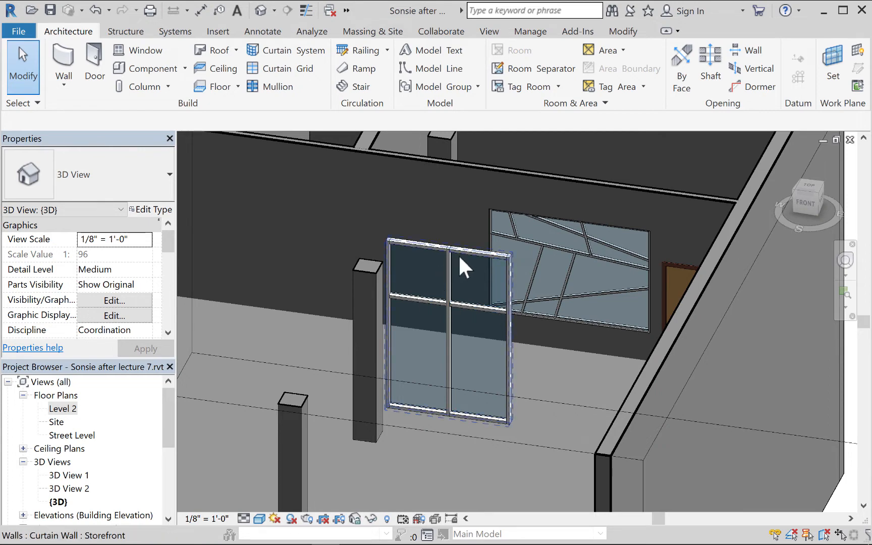
Set the vertical grid spacing of the freestanding Storefront curtain wall's type to 3' 0"
left_click(443, 288)
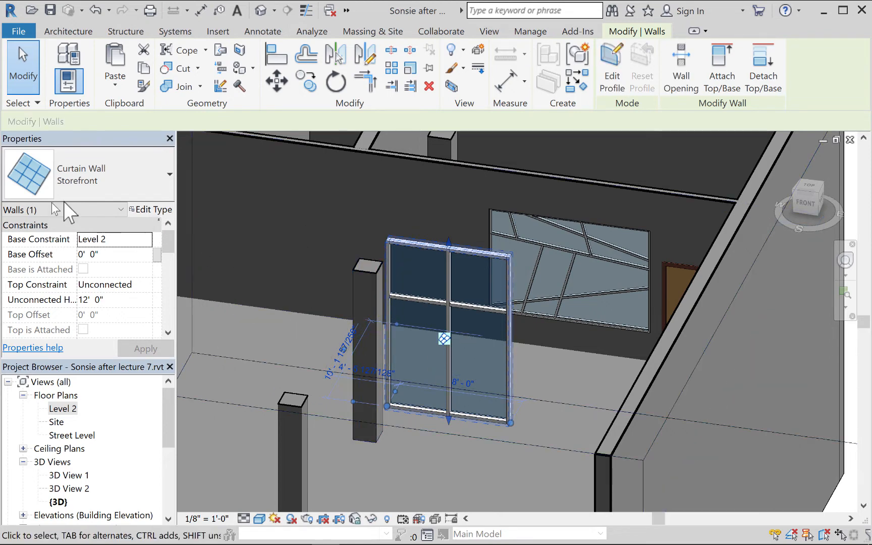
left_click(148, 210)
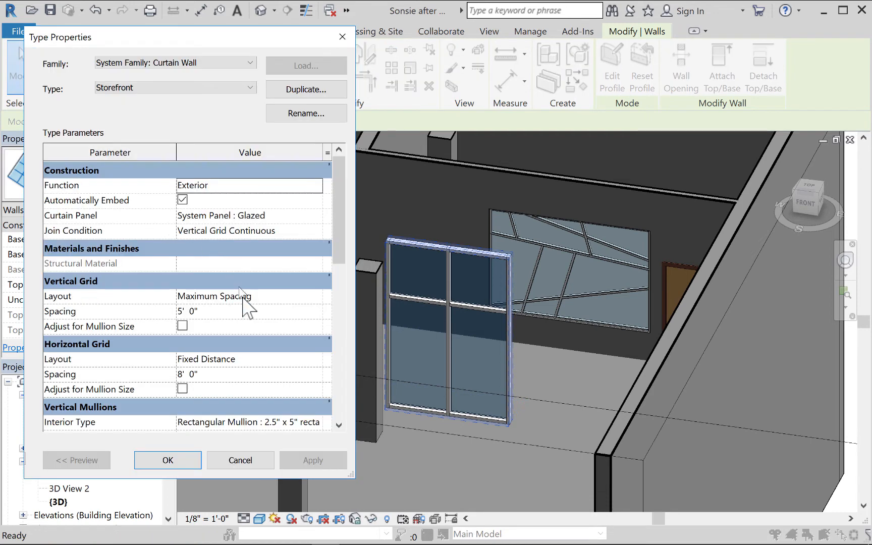
left_click(184, 312)
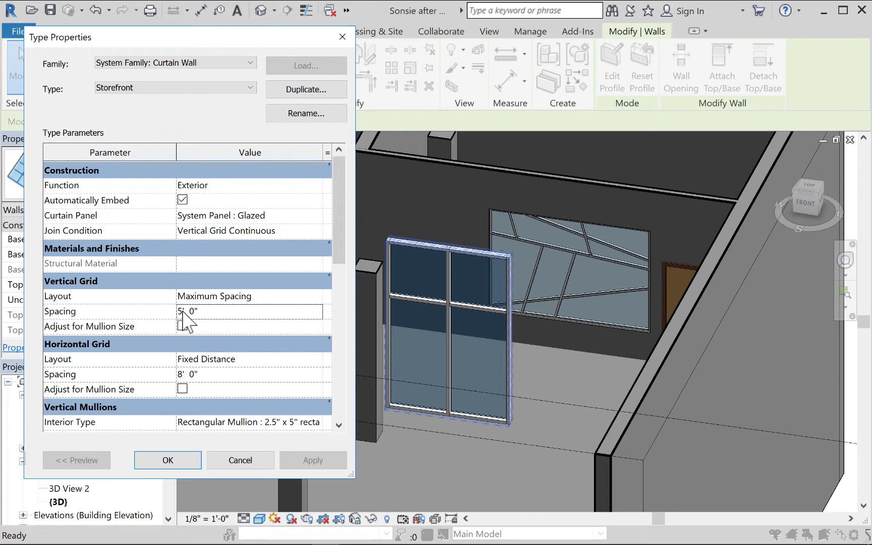
left_click_drag(183, 312, 174, 309)
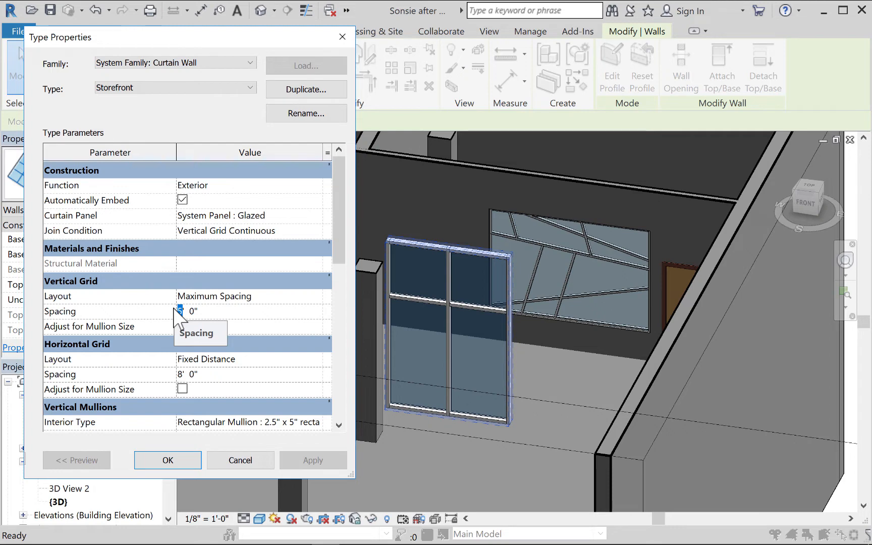
type("3")
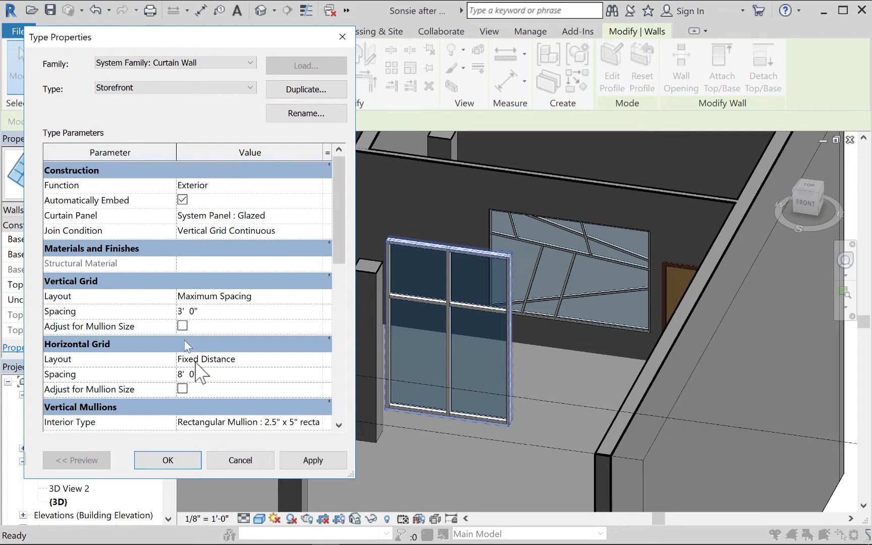
left_click(334, 462)
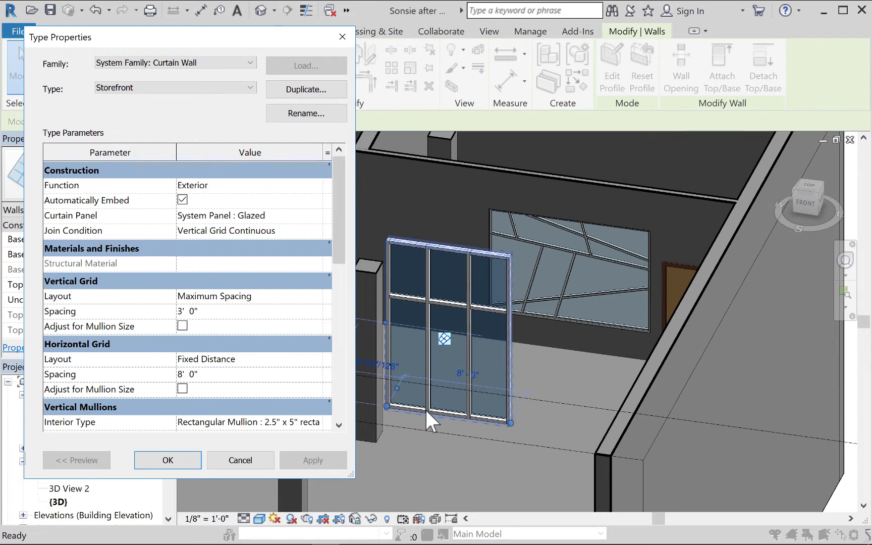
Change the Storefront type's vertical grid layout to Fixed Distance and apply it to the curtain wall
left_click(288, 296)
left_click(317, 298)
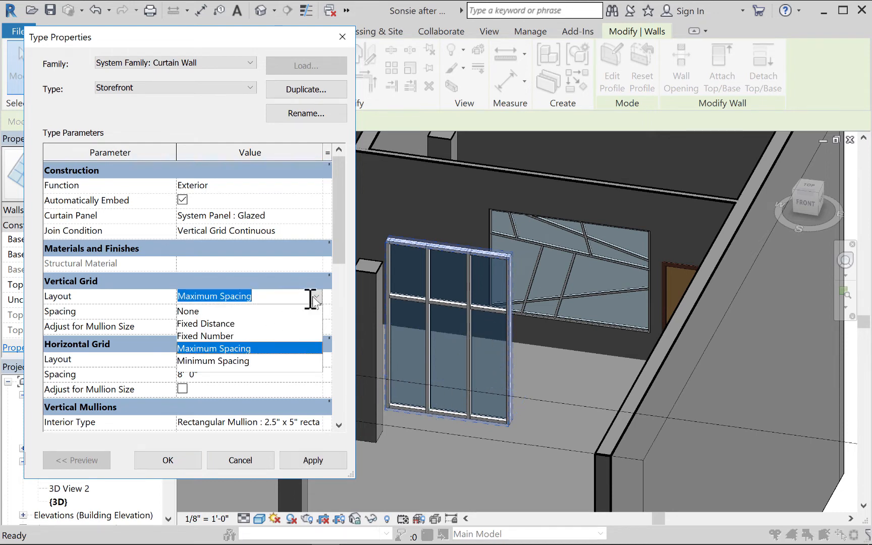
left_click(208, 325)
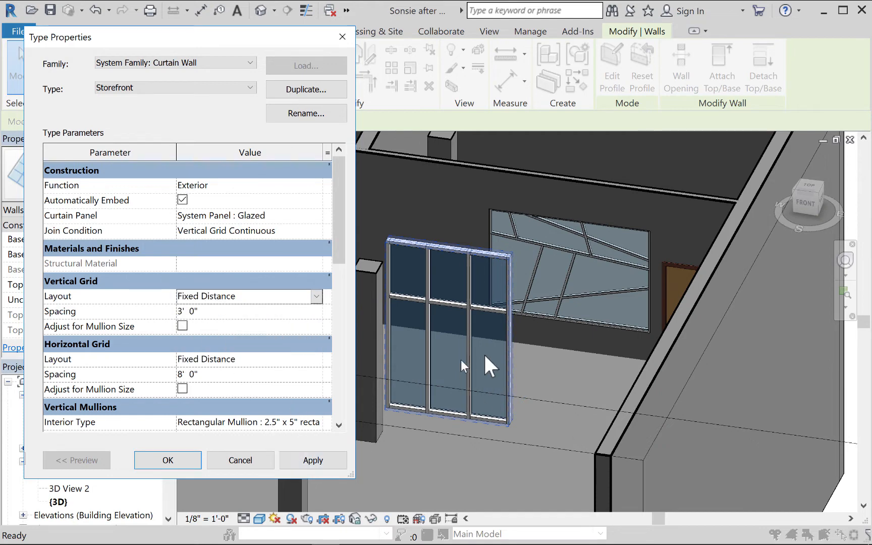
left_click(312, 465)
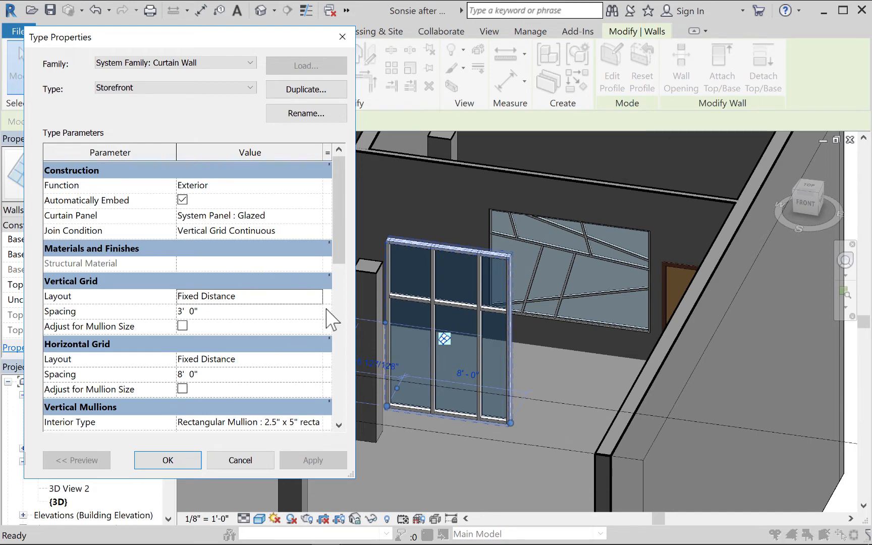
left_click(316, 297)
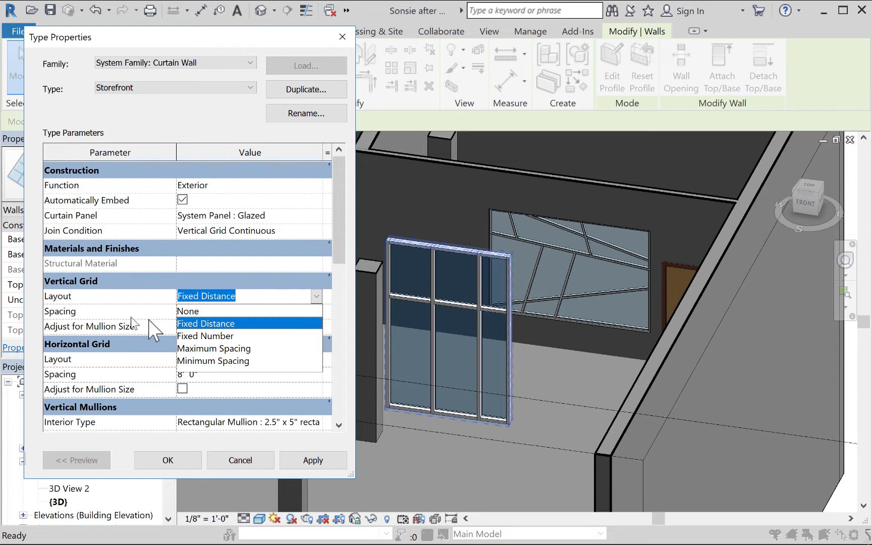
left_click(201, 293)
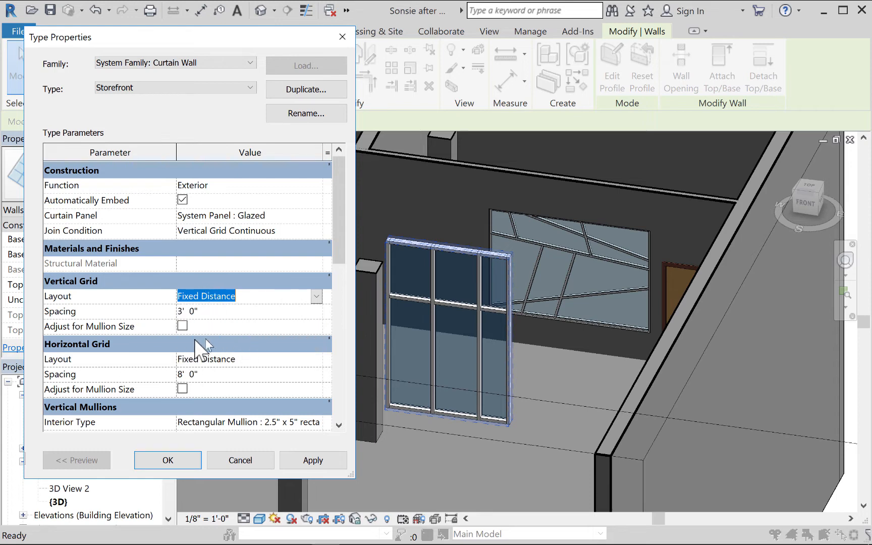
Adjust the Storefront type's vertical grid for mullion size and set its horizontal grid spacing to 9' 0"
left_click(180, 327)
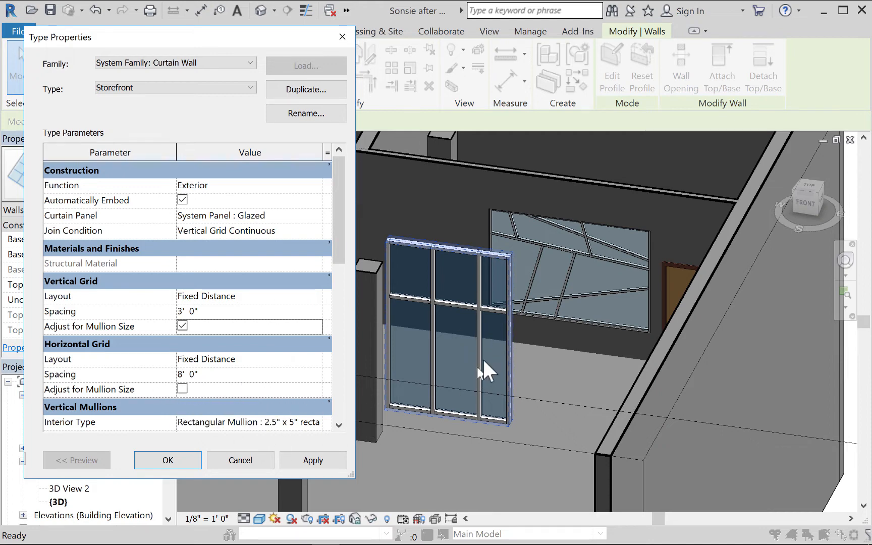
left_click(184, 374)
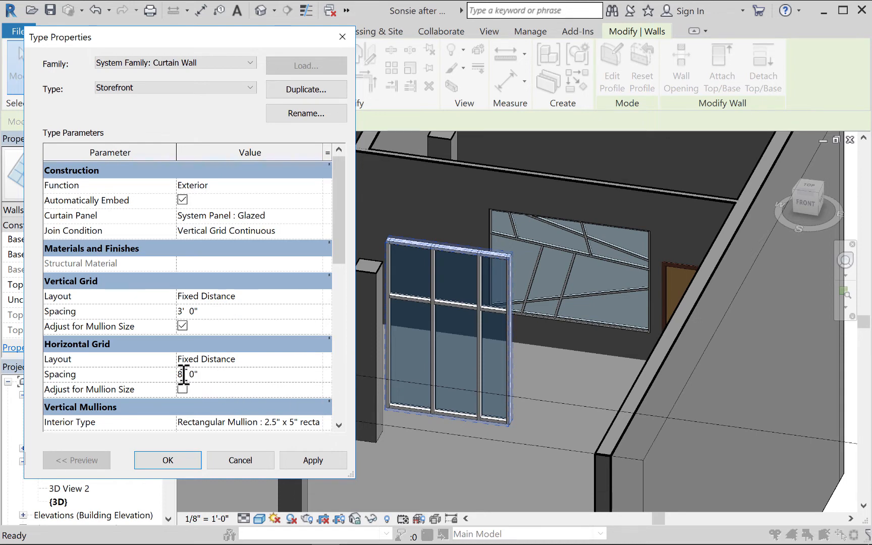
double_click(179, 374)
type("9")
left_click(313, 462)
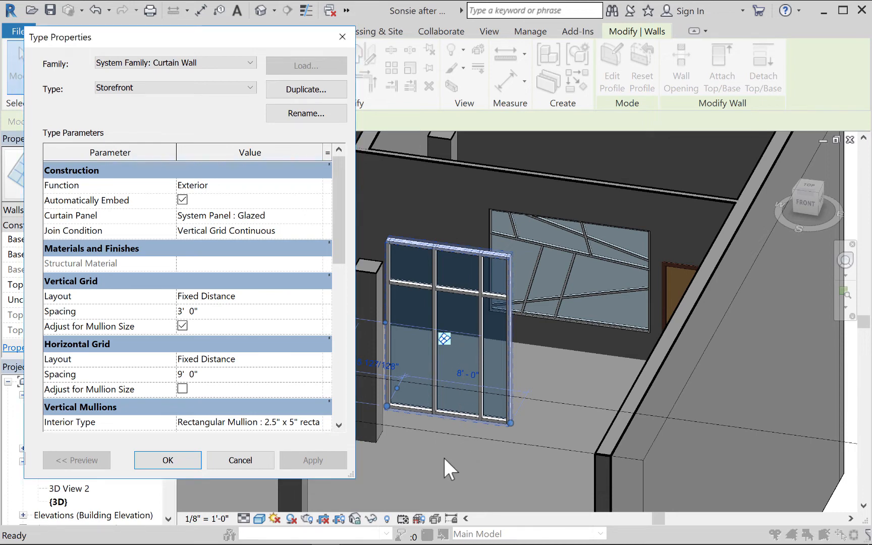
left_click(171, 461)
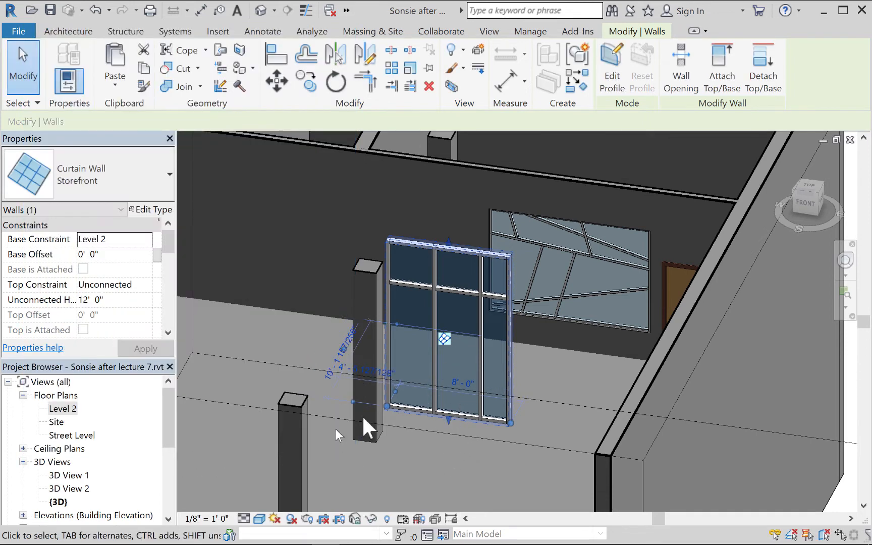
Try to stretch the Storefront curtain wall's base about 11 inches below Level 2
left_click_drag(450, 432, 421, 450)
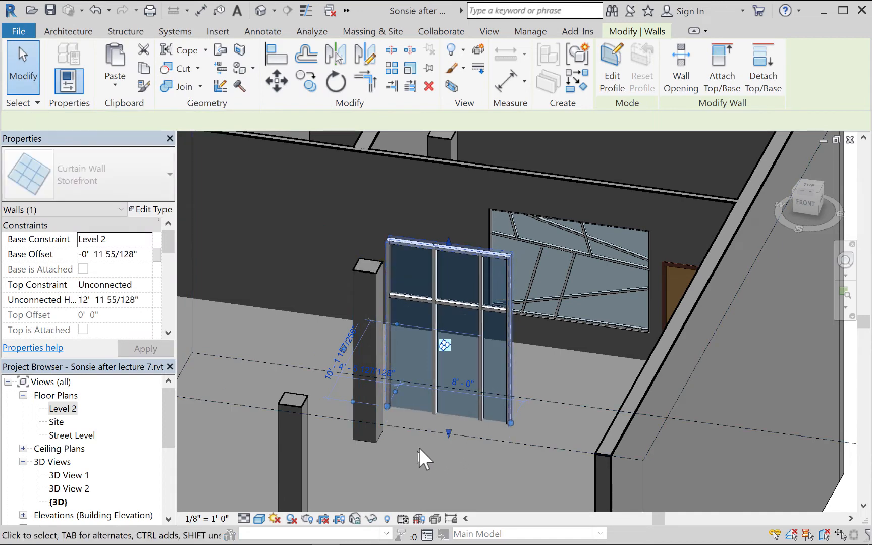
left_click(424, 445)
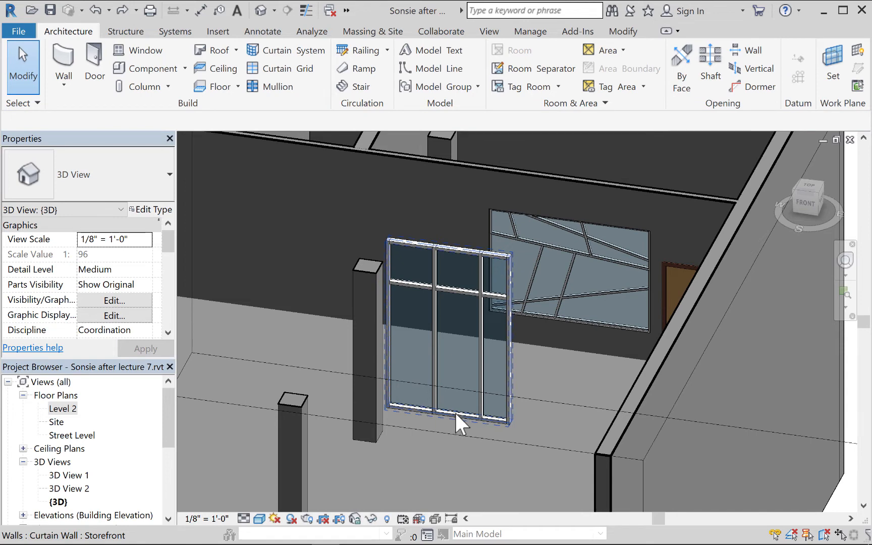
middle_click_drag(455, 414, 491, 443)
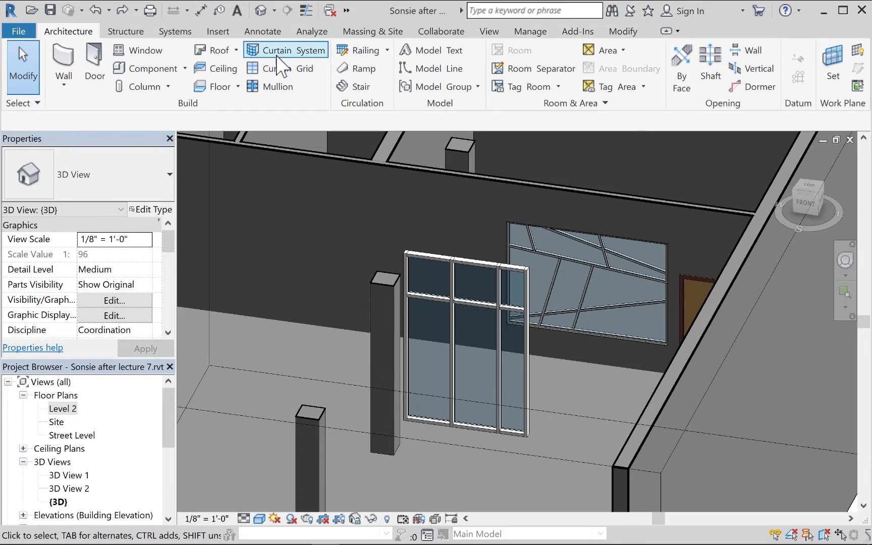
Load the Door-Curtain-Wall-Single-Glass.rfa family from the Doors folder of the US Imperial library
left_click(220, 33)
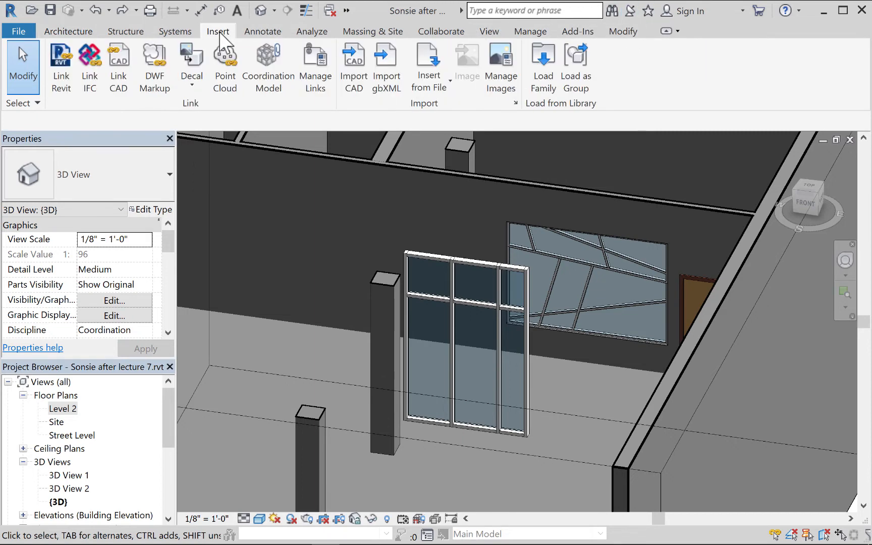
left_click(545, 71)
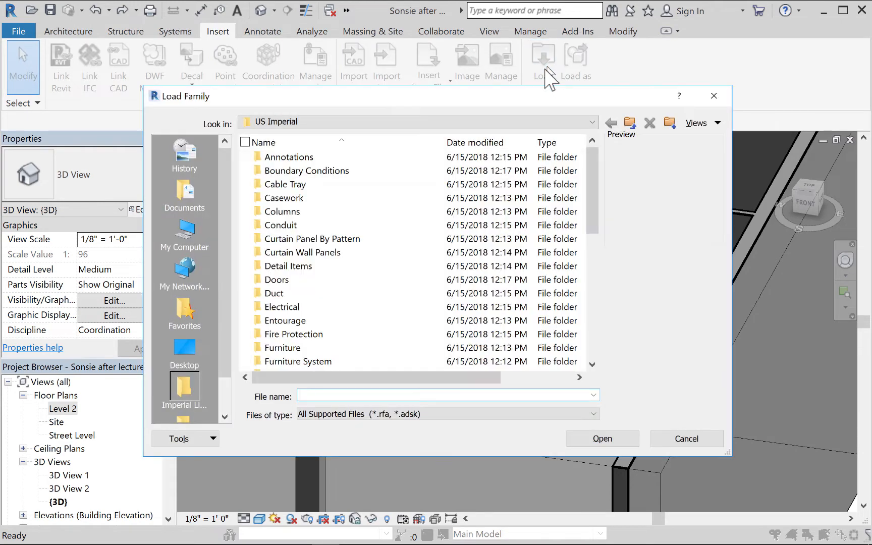
double_click(293, 279)
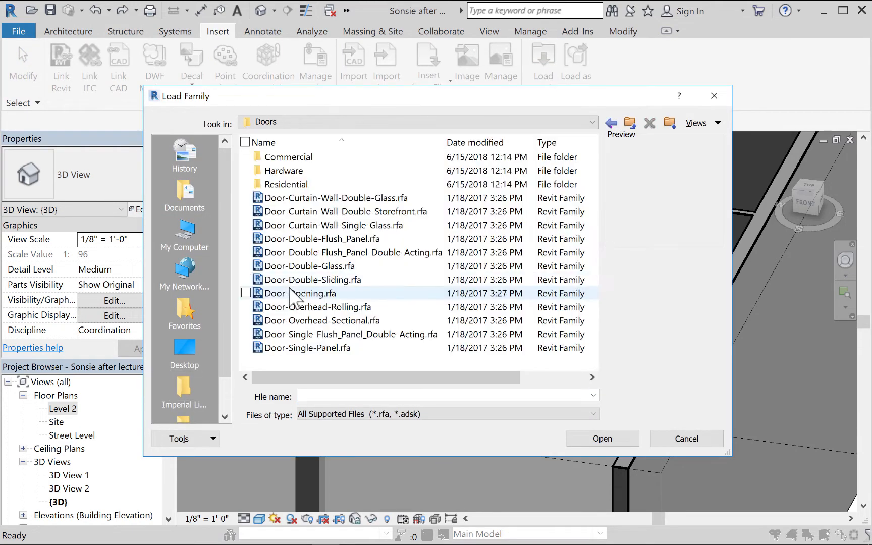
left_click(315, 200)
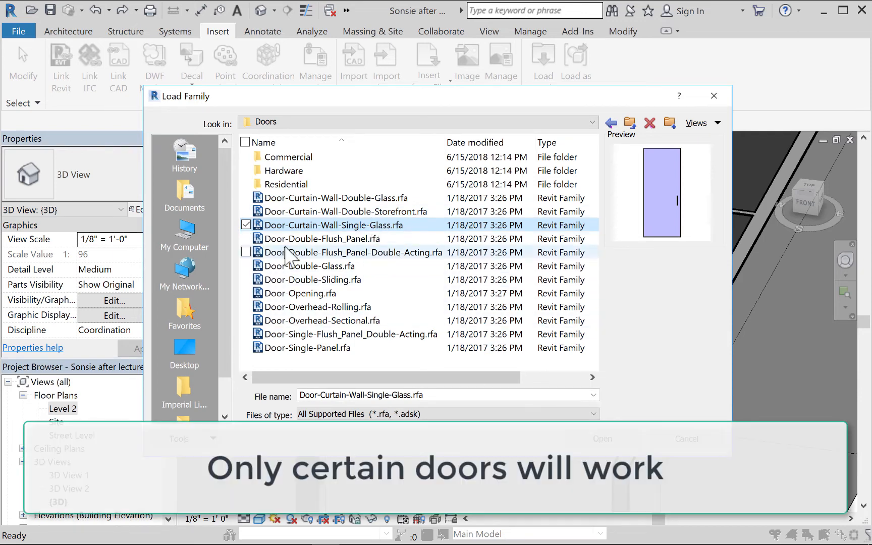
left_click(601, 440)
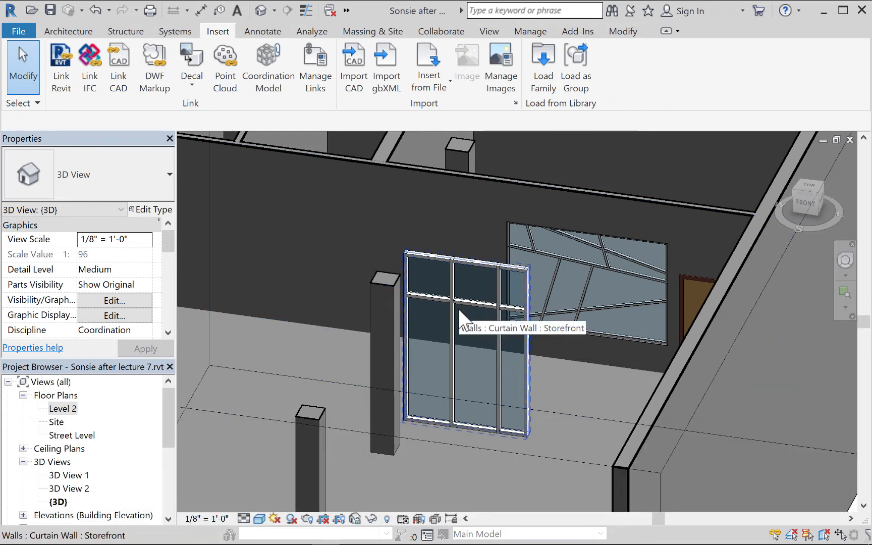
Select the lower-left glazed panel of the Storefront curtain wall on its own and unpin it
left_click(459, 309)
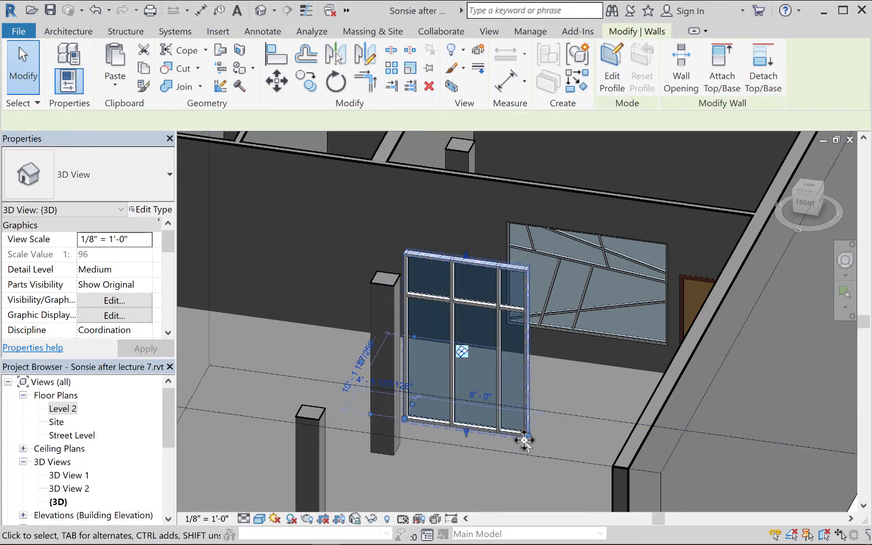
key("Escape")
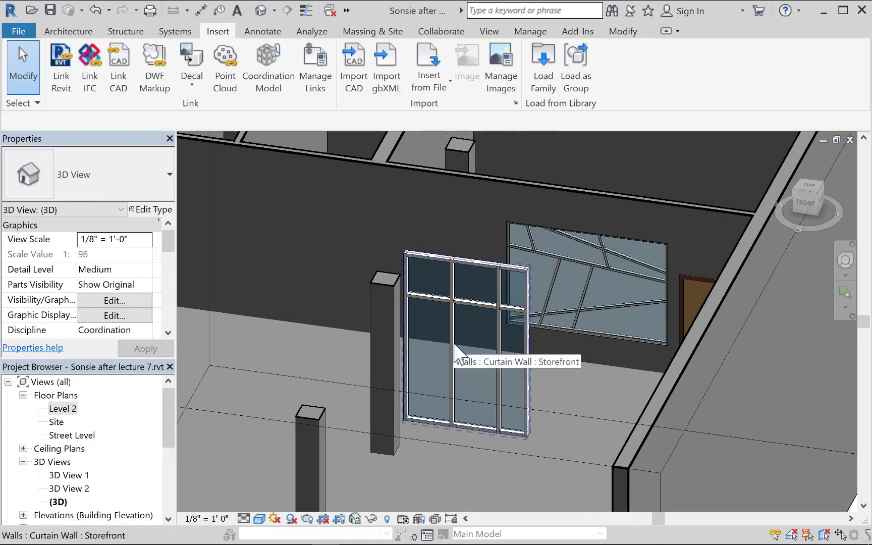
key("Tab")
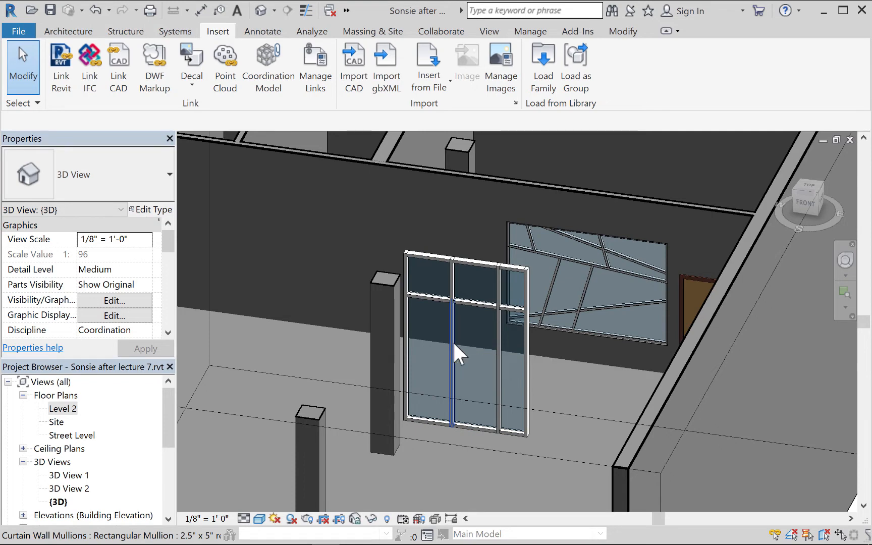
scroll(454, 345, "up", 4)
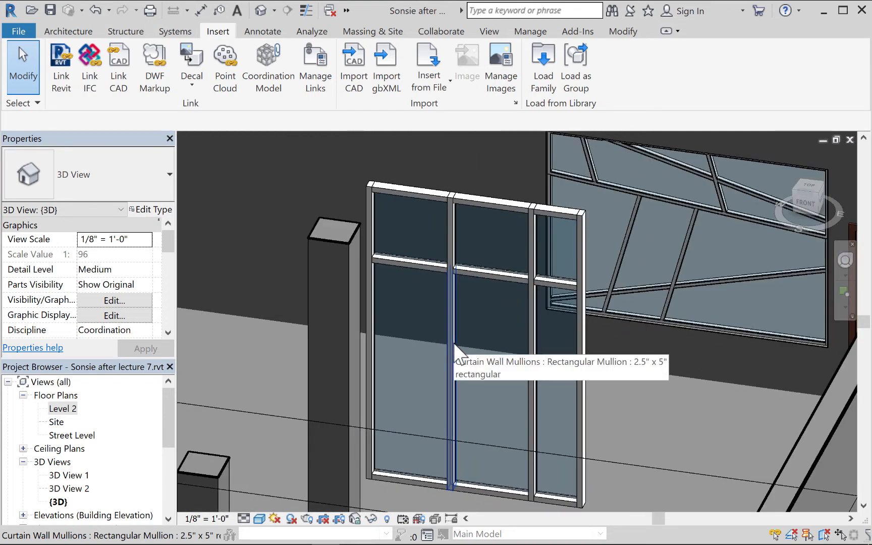
key("Tab")
key("Tab")
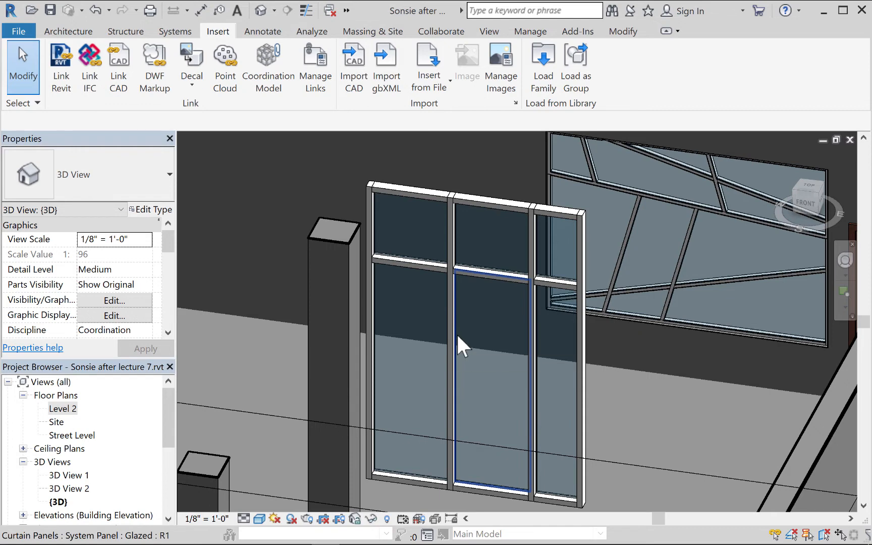
key("Tab")
key("Tab")
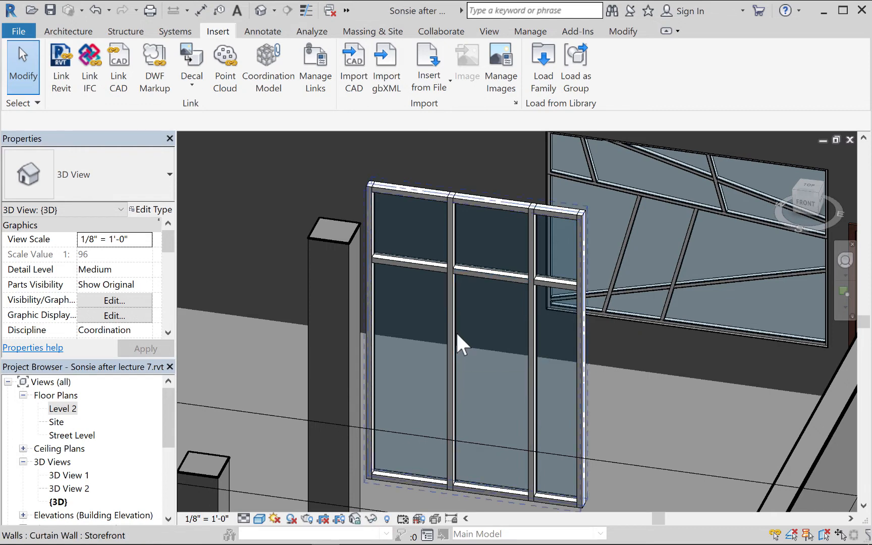
key("Tab")
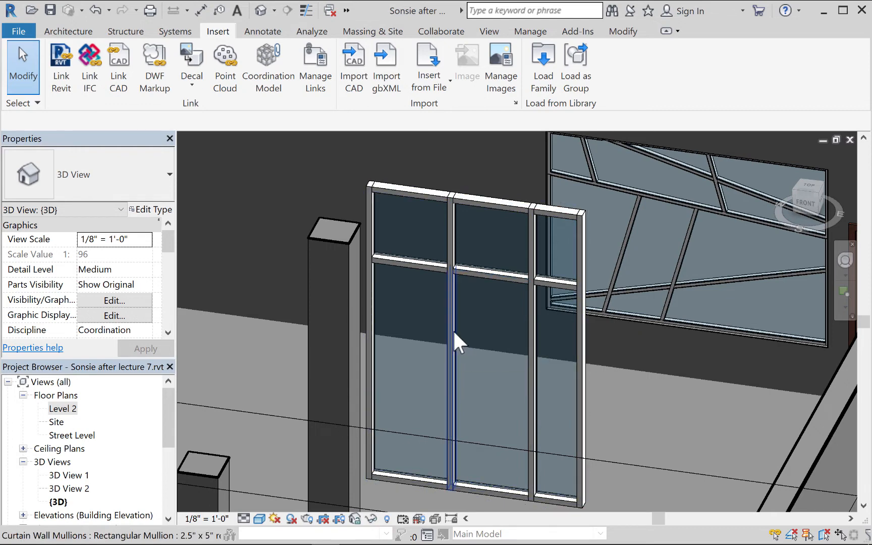
key("Tab")
key("Tab")
left_click(453, 329)
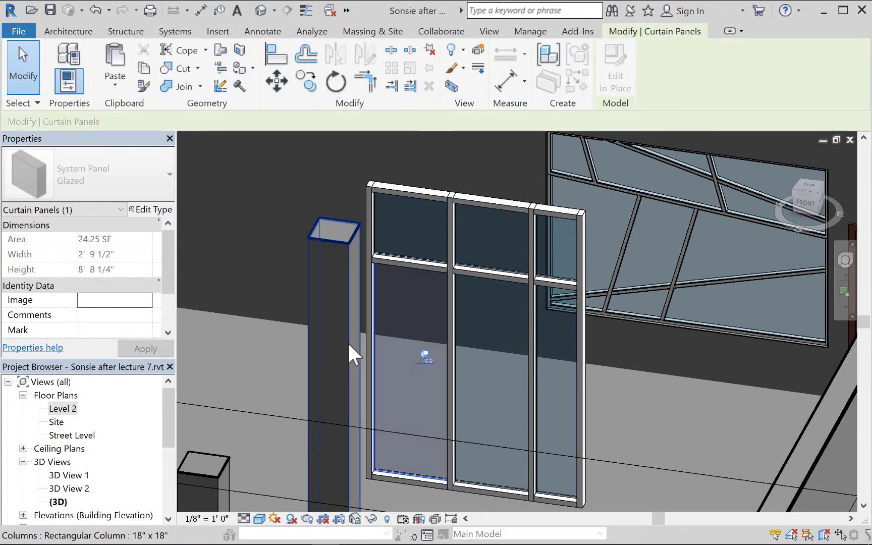
left_click(425, 353)
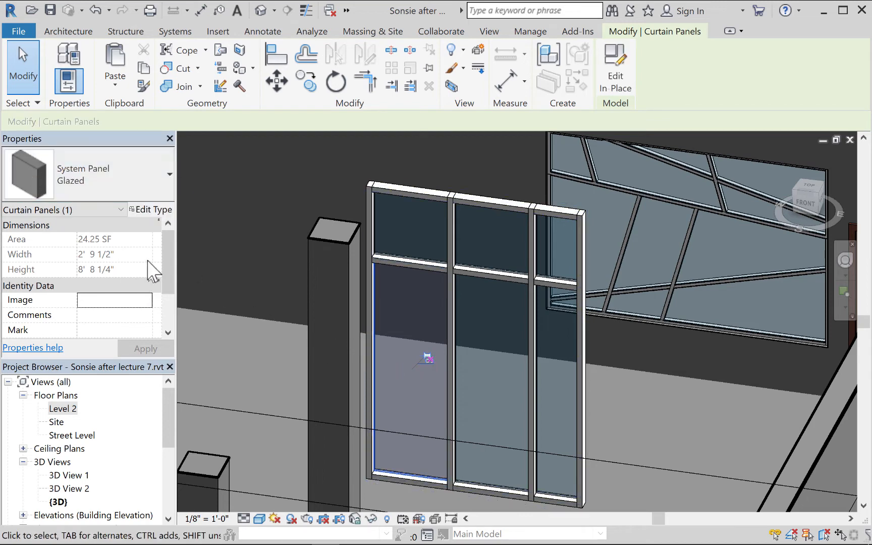
Replace the unpinned lower-left glazed panel with the Door-Curtain-Wall-Single-Glass type
left_click(169, 175)
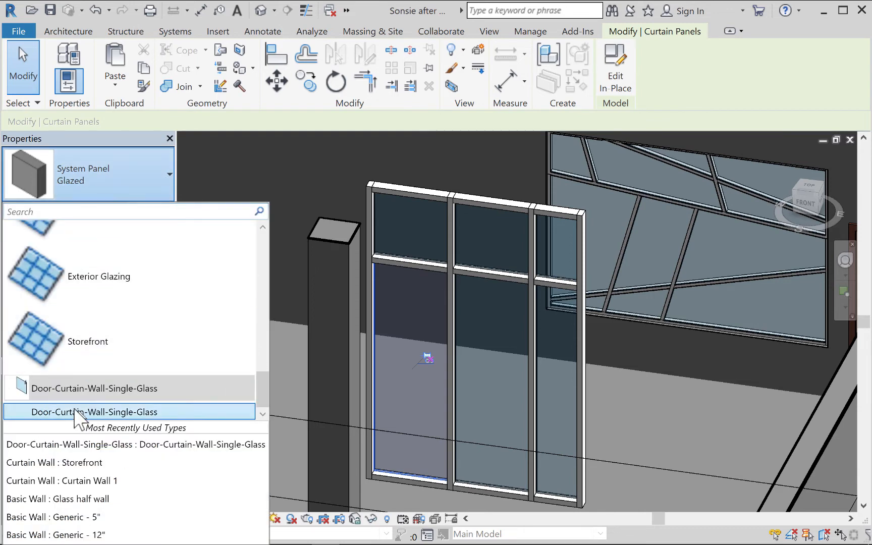
mouse_move(80, 414)
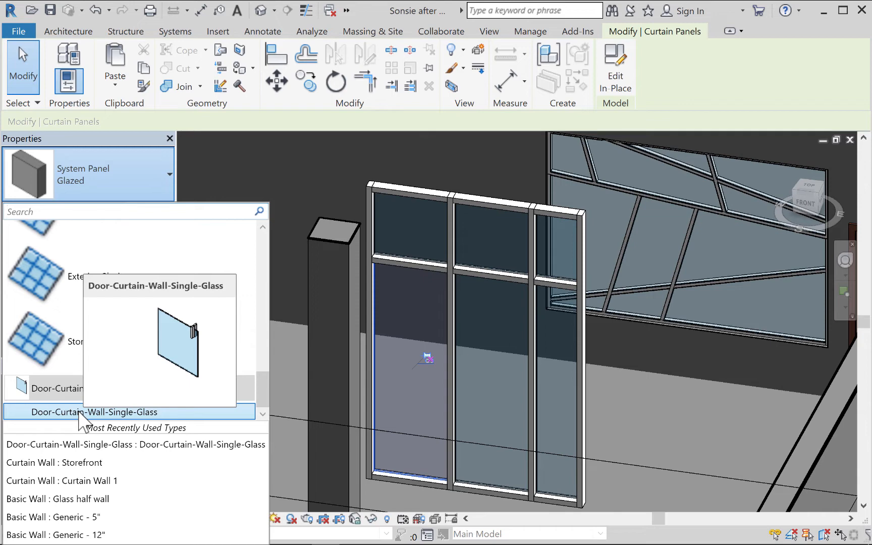
left_click(80, 413)
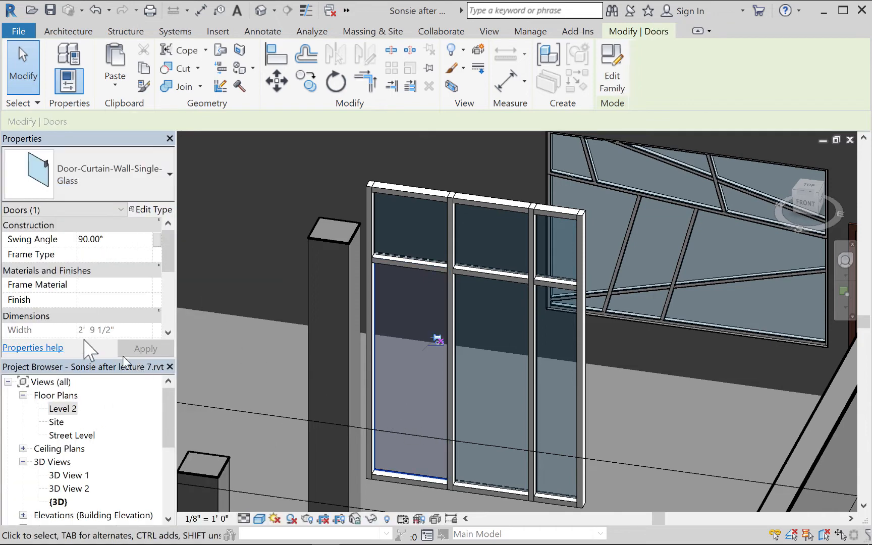
Delete the bottom mullion beneath the single glass door of the Storefront curtain wall
key("Escape")
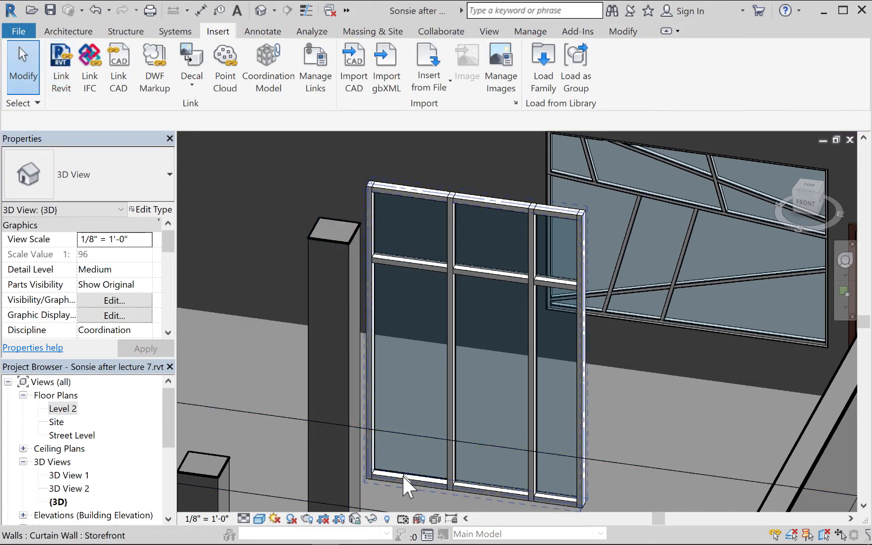
left_click(402, 489)
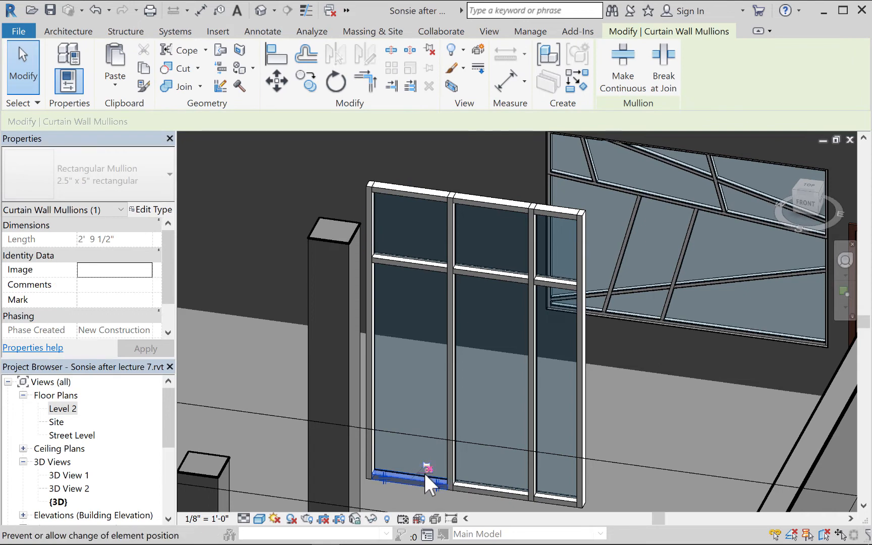
key("Delete")
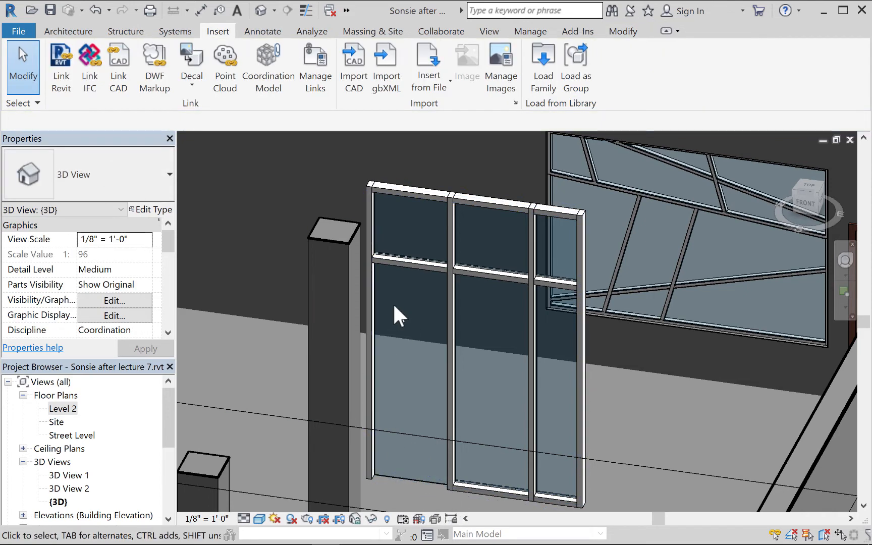
In the Level 2 floor plan, flip the curtain wall's glass door to swing toward the nearest column, hinged at the wall's outer end
double_click(64, 409)
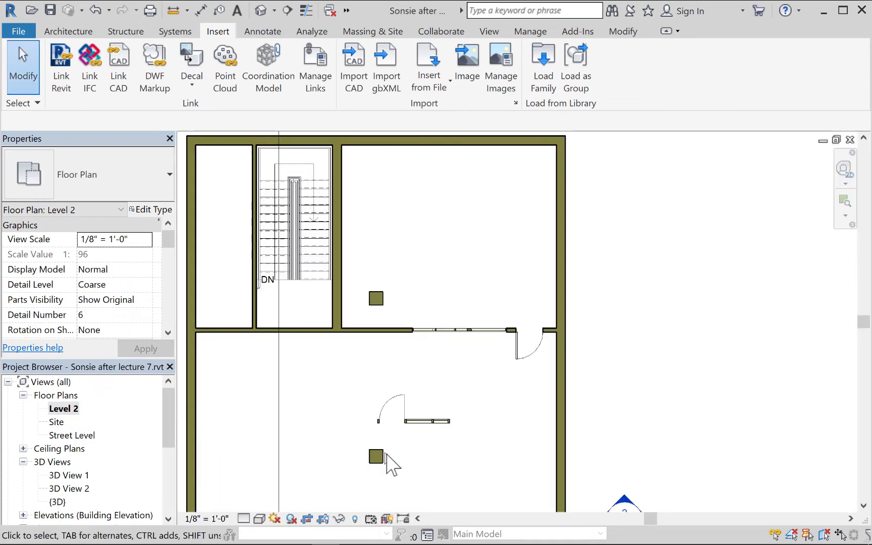
scroll(404, 436, "up", 4)
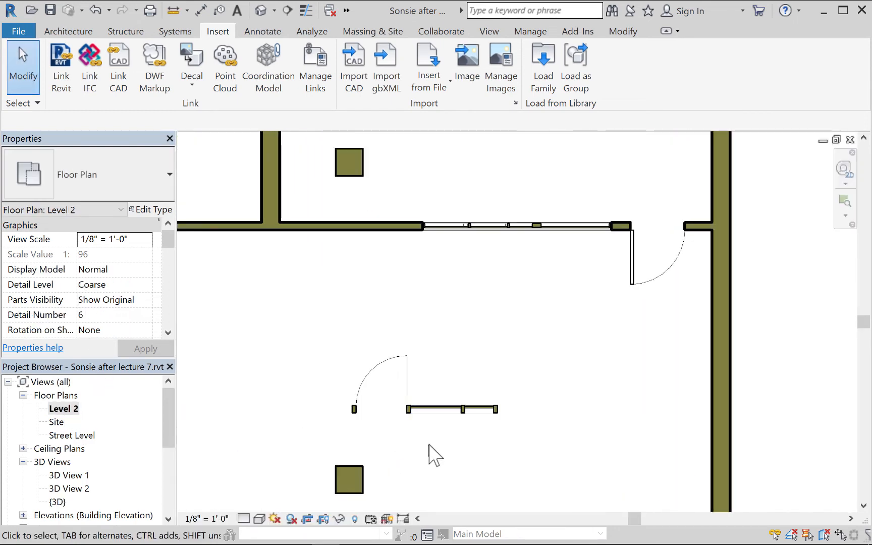
middle_click_drag(431, 454, 453, 450)
scroll(445, 447, "up", 1)
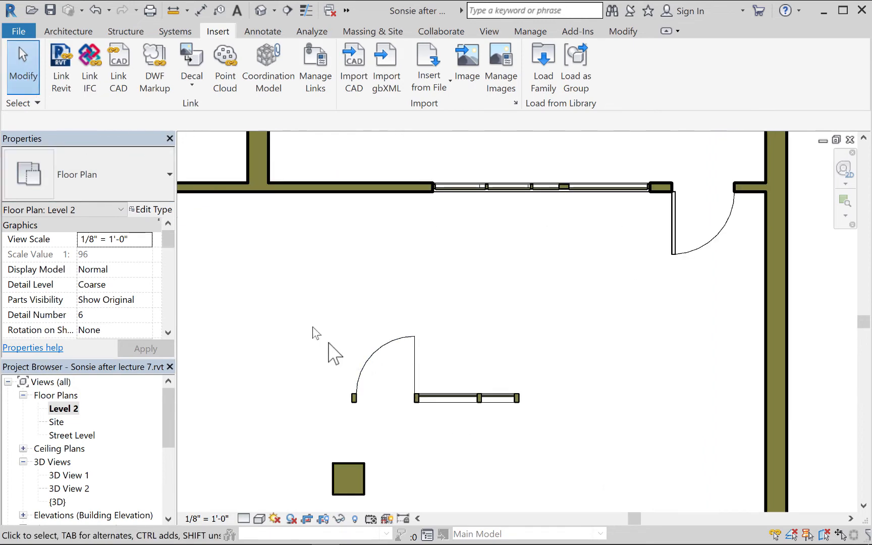
left_click(415, 378)
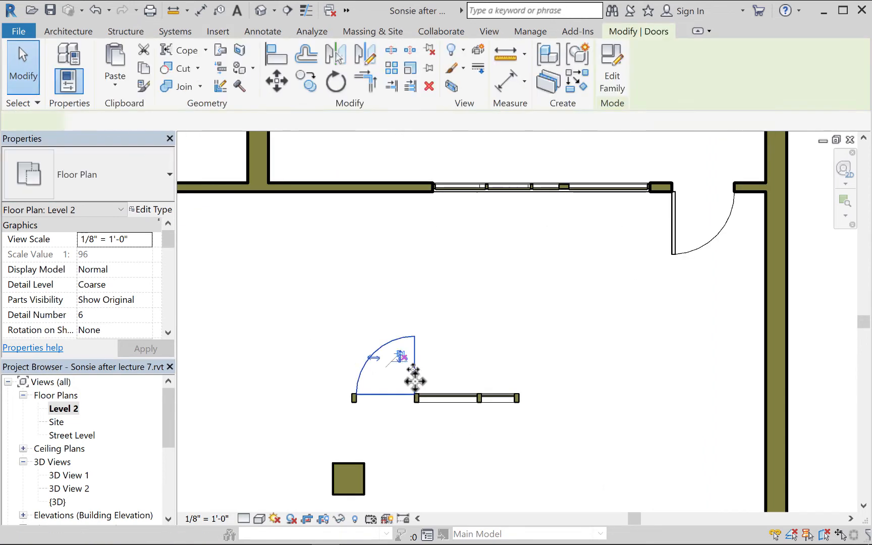
left_click(371, 360)
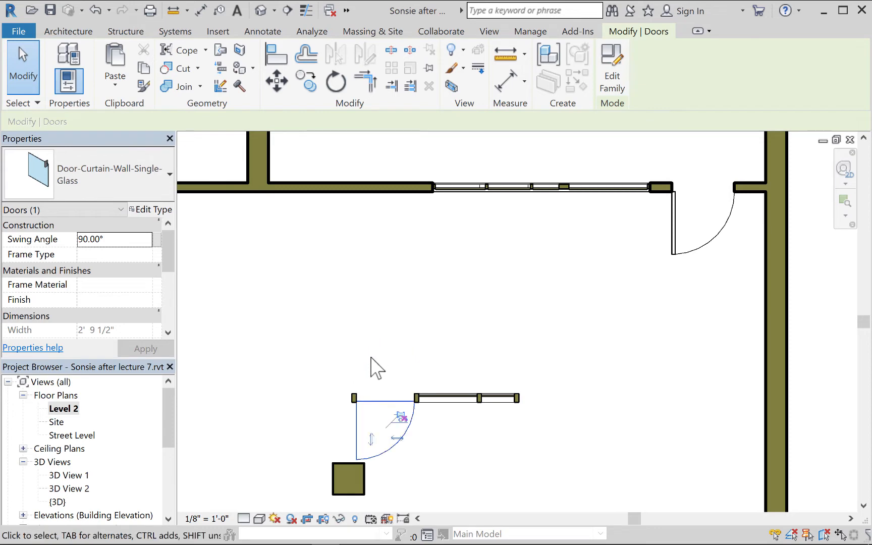
middle_click_drag(490, 406, 477, 387)
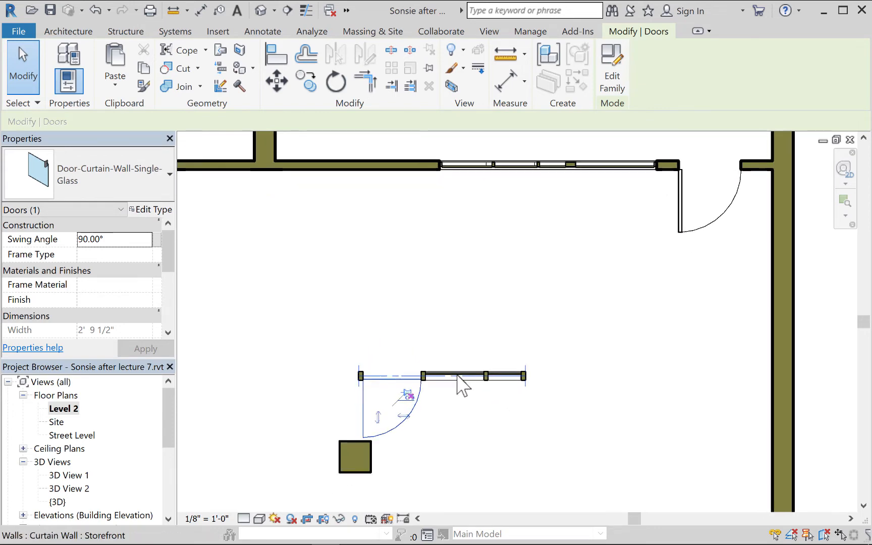
Flip both the hinge side and the swing direction of the 36" x 84" Single-Flush door in the interior wall
left_click(699, 209)
left_click(723, 202)
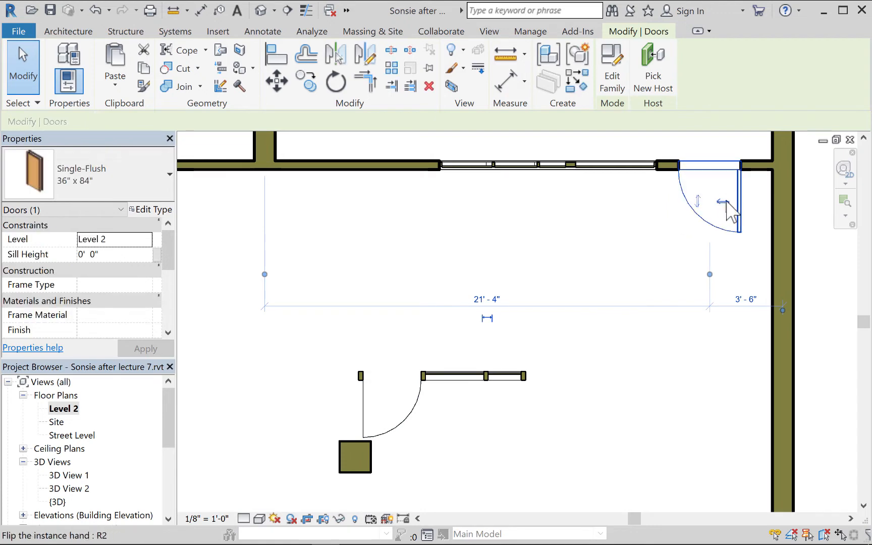
left_click(698, 202)
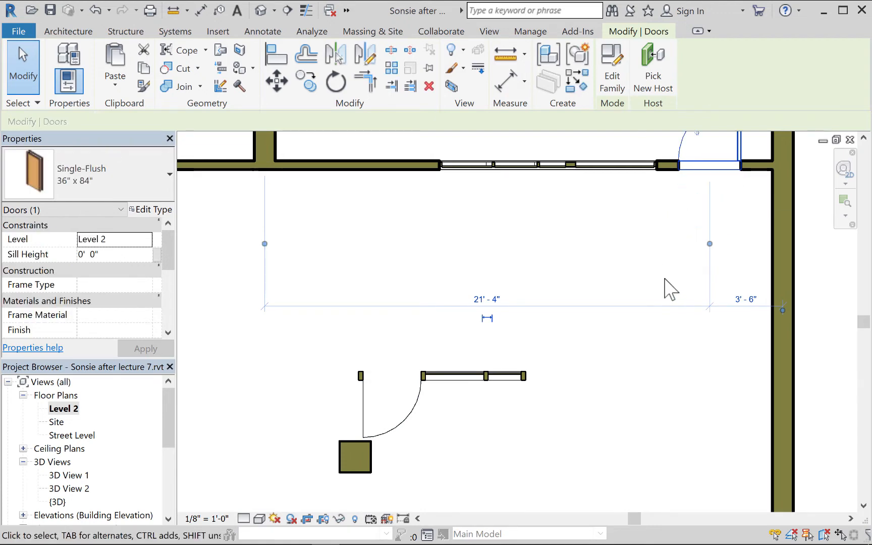
middle_click_drag(665, 279, 671, 331)
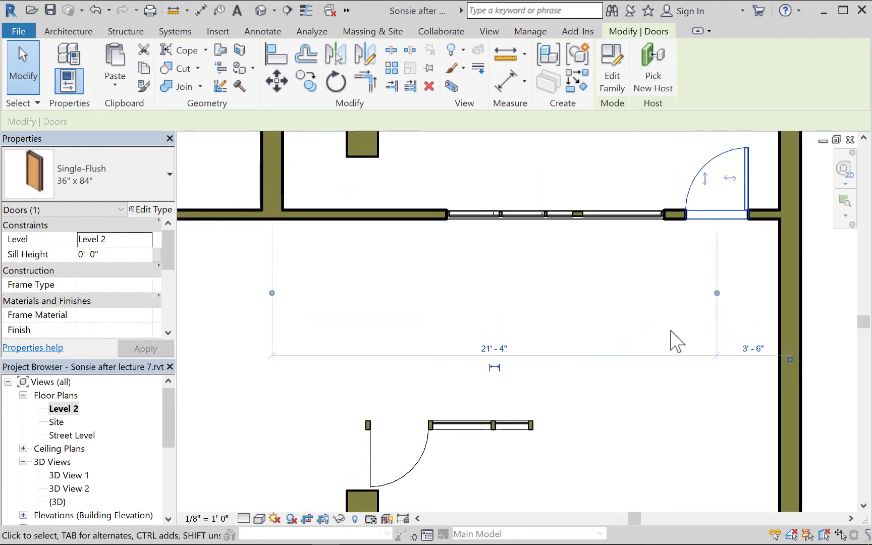
left_click(632, 408)
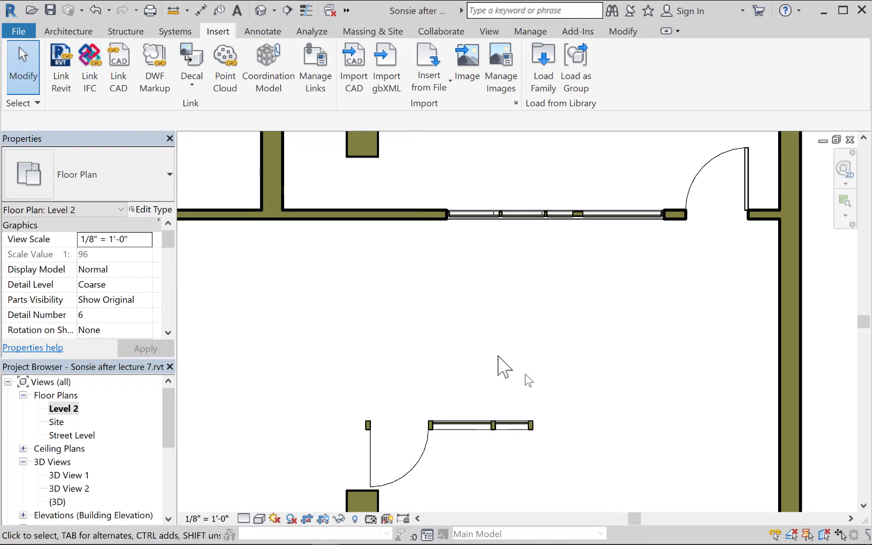
Delete the freestanding Storefront curtain wall together with its glass door from the Level 2 plan
middle_click_drag(443, 417, 449, 392)
left_click_drag(316, 347, 599, 502)
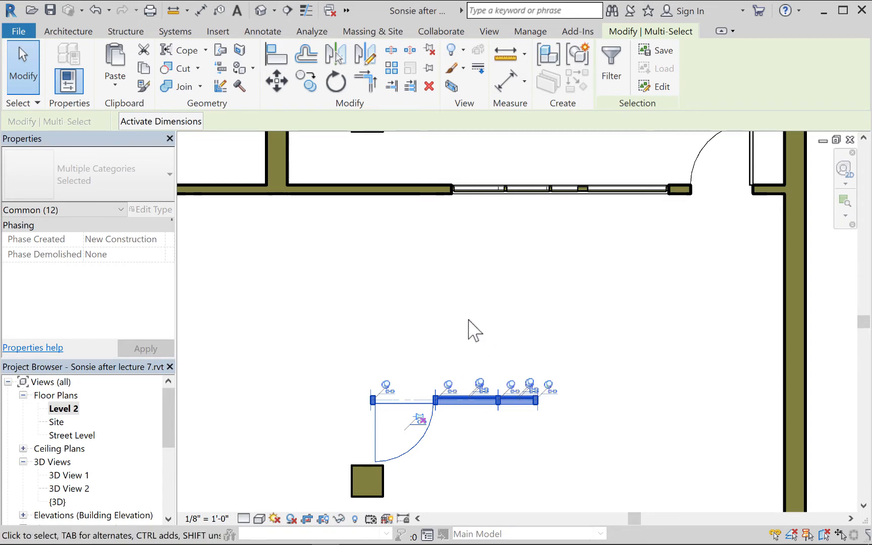
key("Delete")
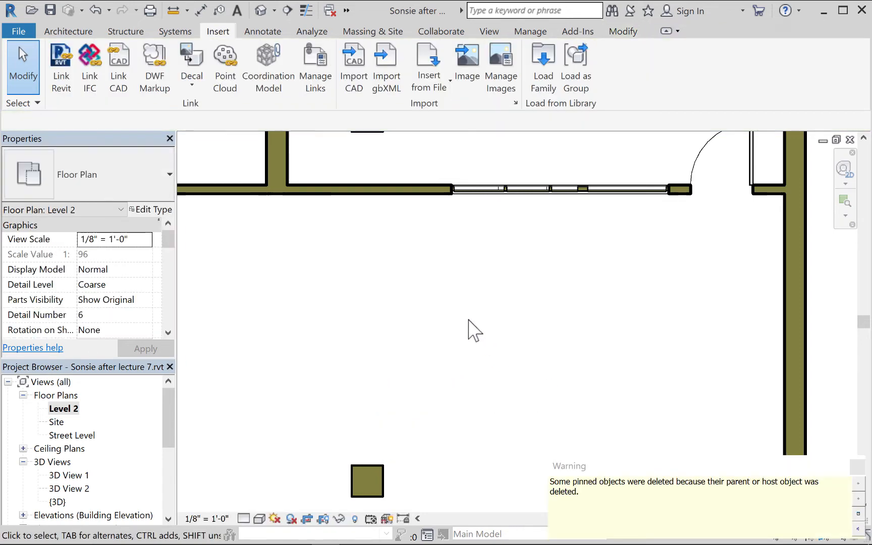
left_click(857, 468)
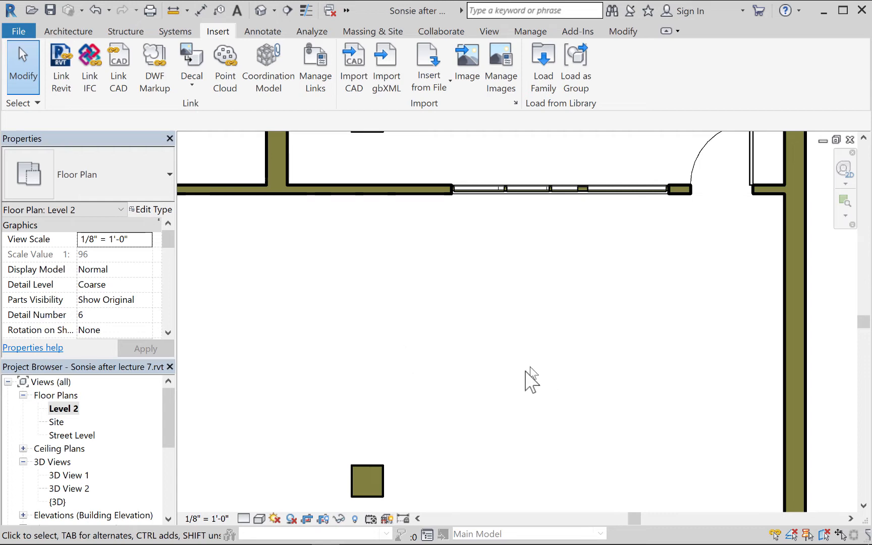
Start linking a CAD file and restrict the file type to SketchUp Files (*.skp)
left_click(50, 29)
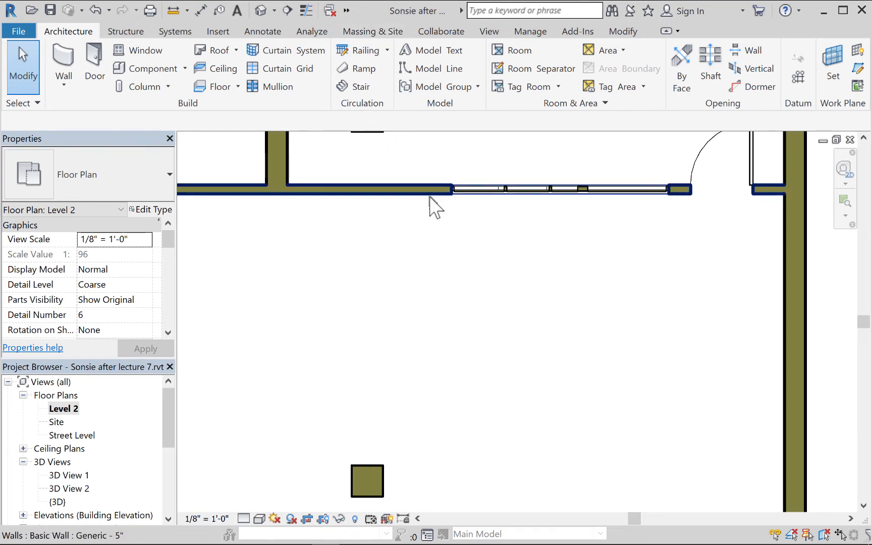
left_click(217, 32)
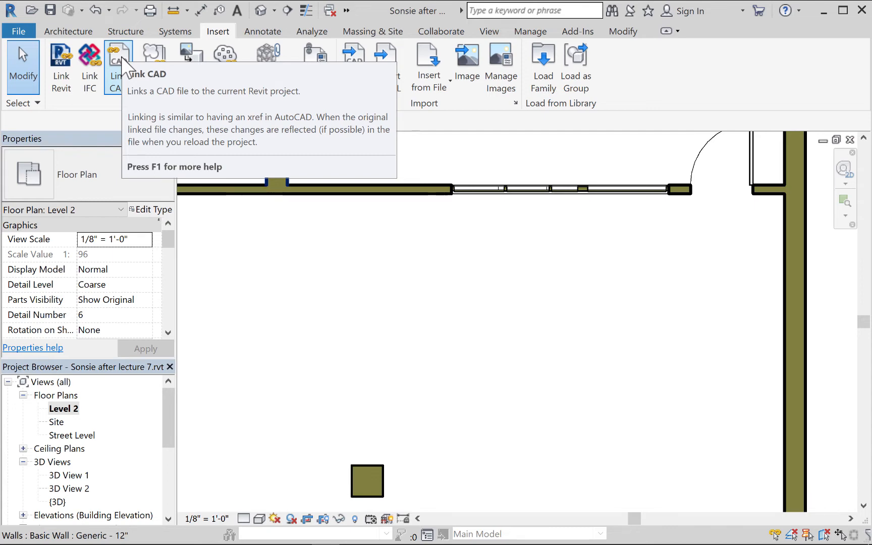
left_click(120, 60)
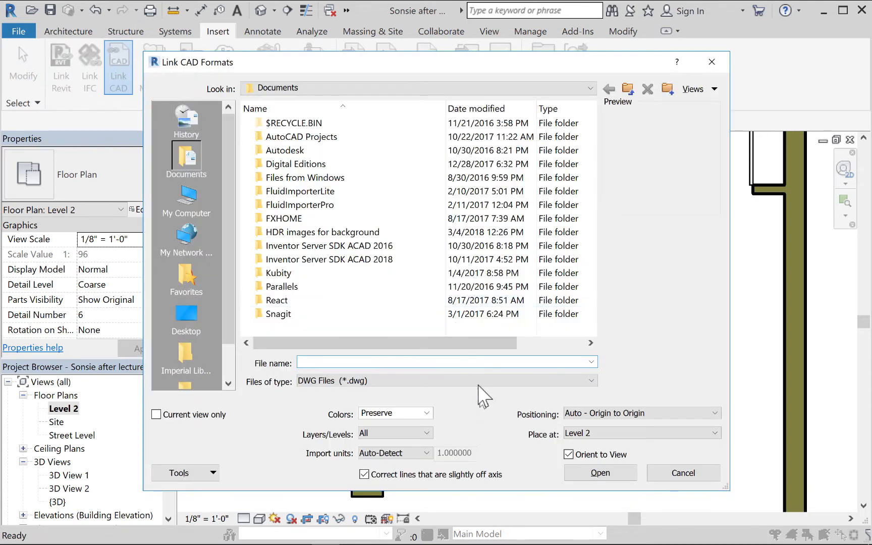
left_click(367, 382)
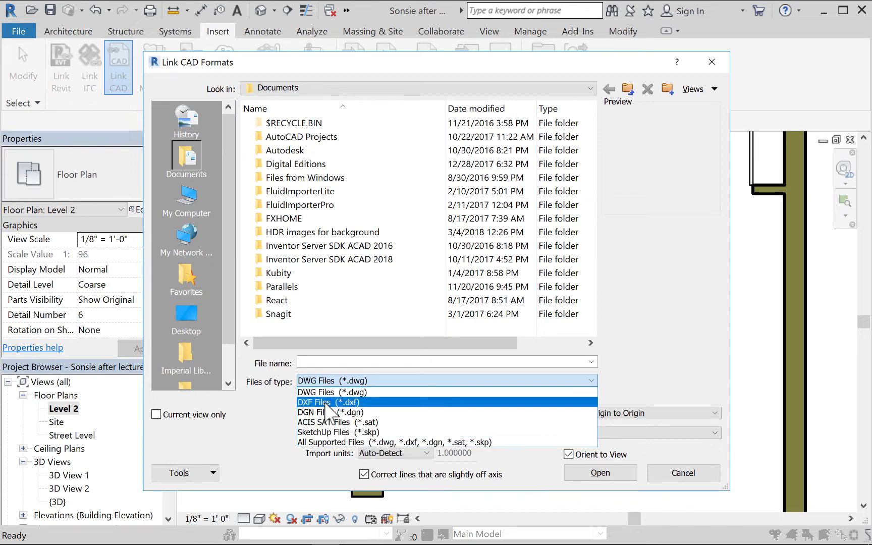
left_click(342, 433)
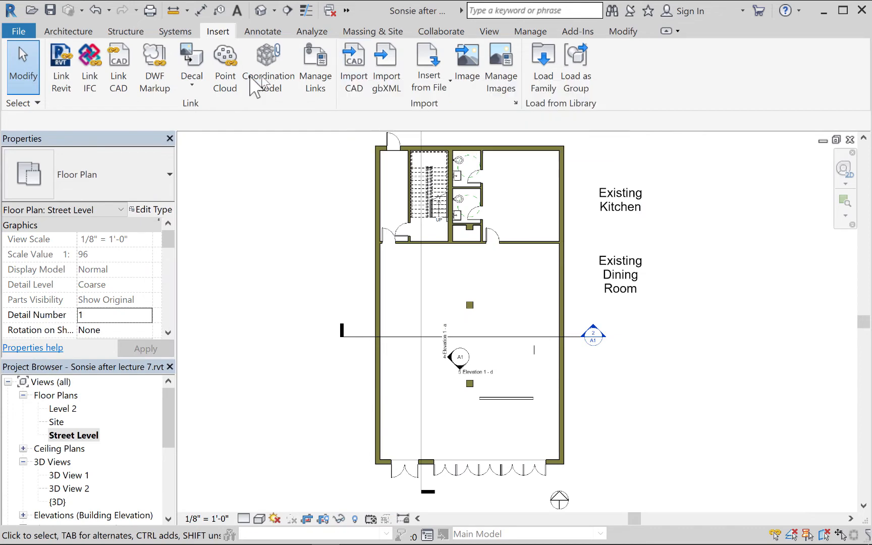
Try to link Sculpture.skp from the Misc images folder with Black and White colors, Manual - Center positioning and placement at Street Level
left_click(120, 68)
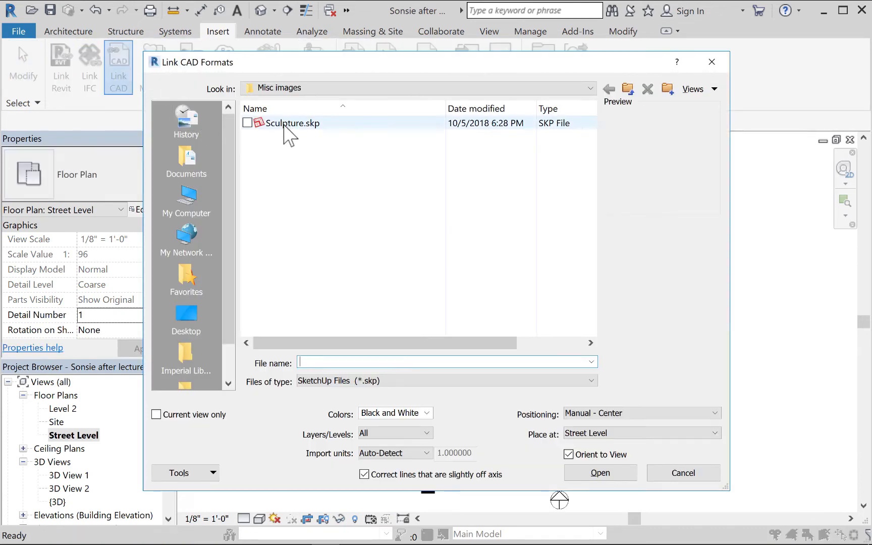
left_click(284, 125)
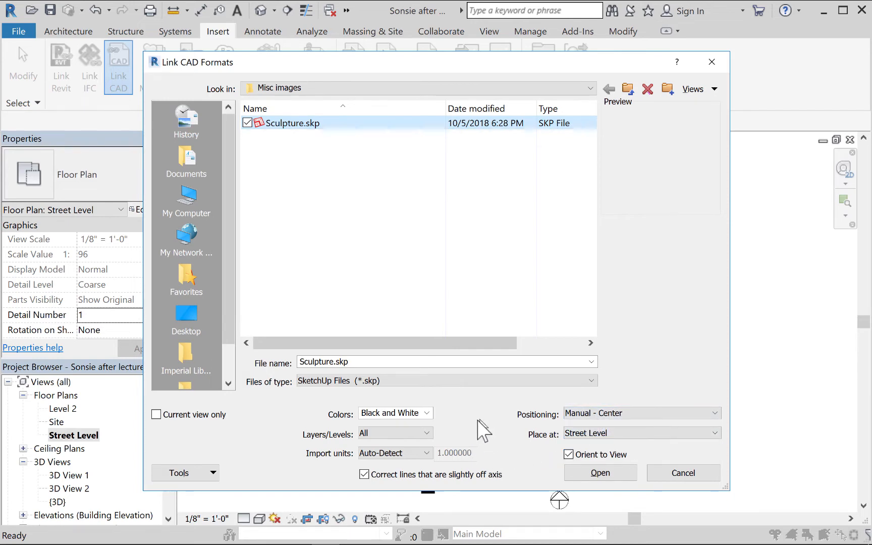
left_click(424, 414)
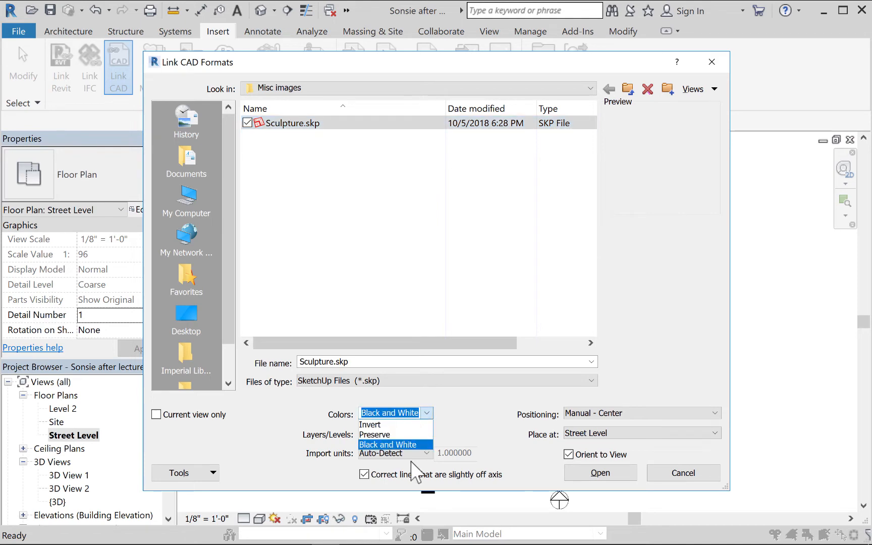
left_click(387, 445)
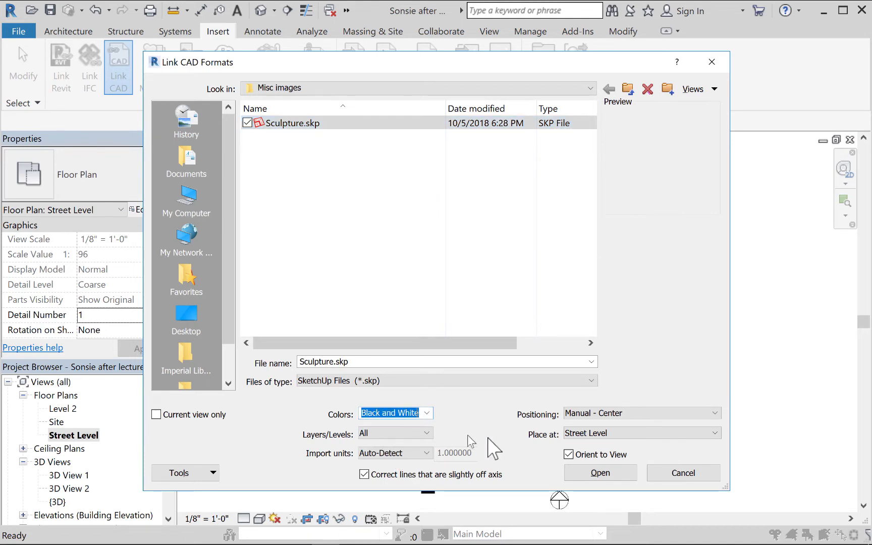
left_click(615, 437)
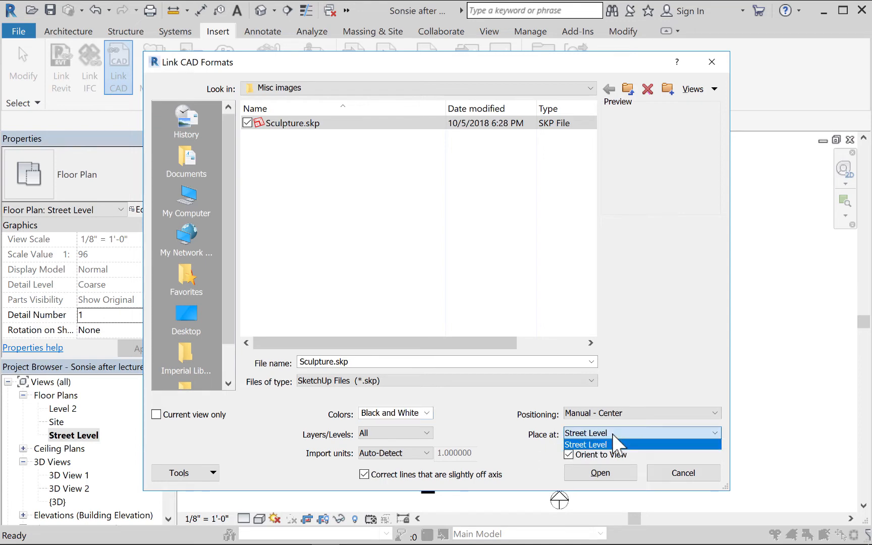
left_click(615, 445)
left_click(614, 414)
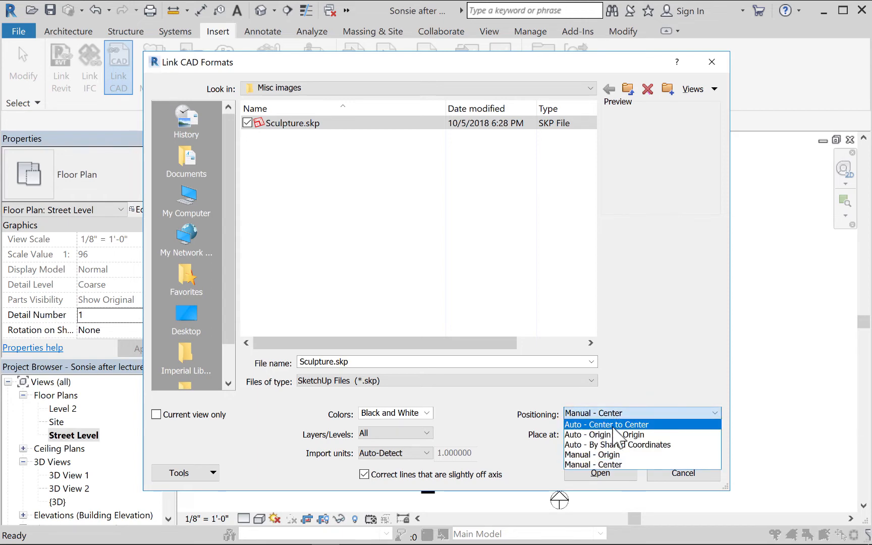
left_click(607, 465)
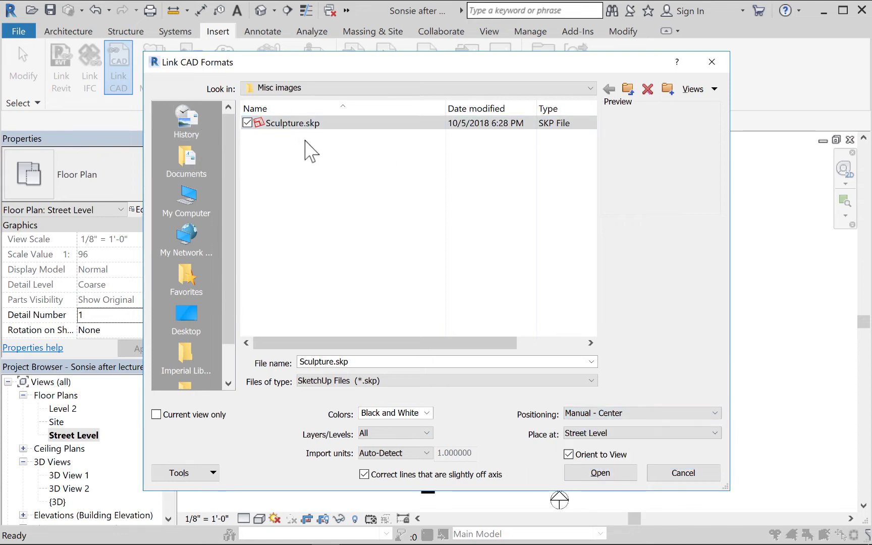
left_click(601, 474)
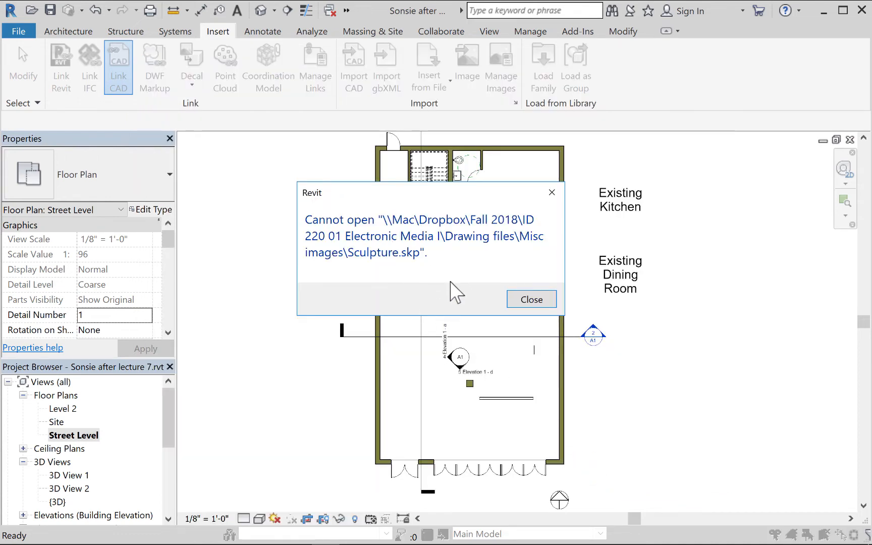
left_click(533, 300)
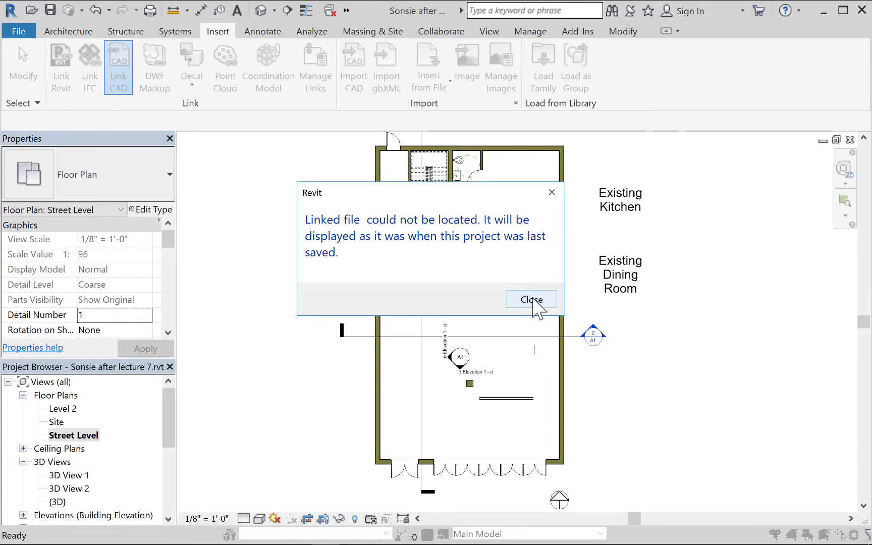
Switch to SketchUp and examine the Sculpture.skp model up close from a slightly different angle
key("super+Tab")
key("super+Tab")
key("super+Tab")
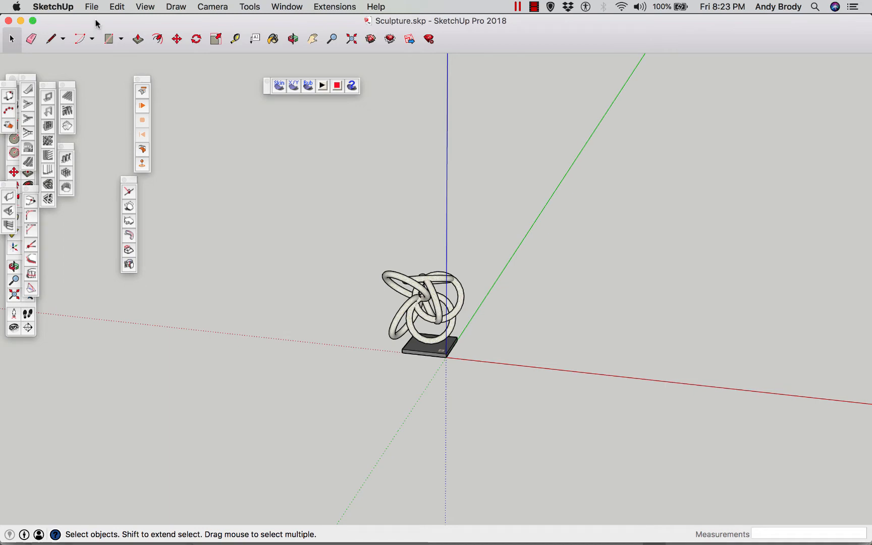
scroll(394, 291, "up", 5)
key("o")
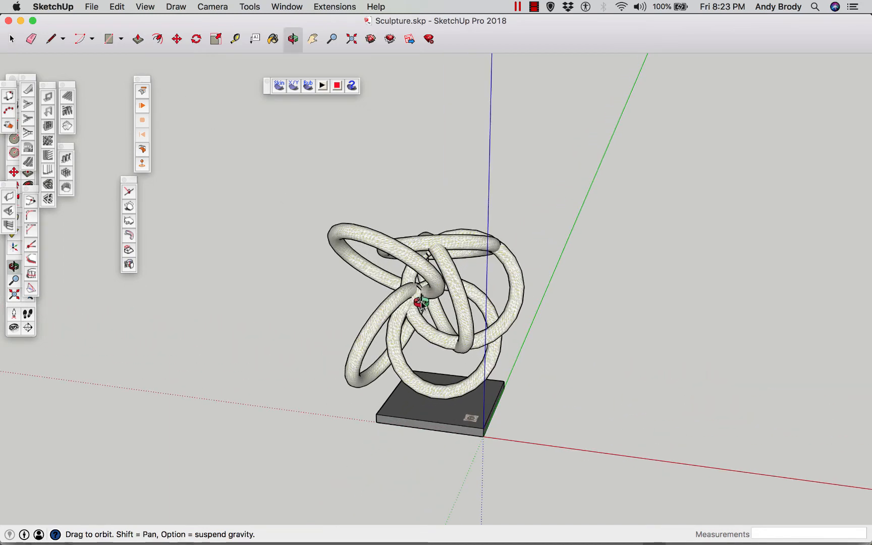
mouse_move(415, 302)
left_mouse_down()
mouse_move(372, 272)
mouse_move(380, 296)
left_mouse_up()
key("space")
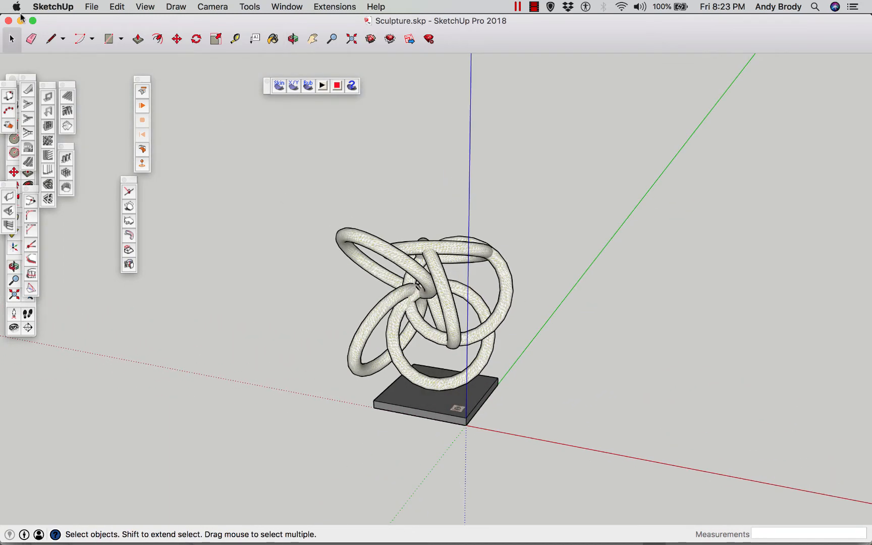
Examine the older SketchUp file versions available for saving Sculpture.skp, and leave without saving
left_click(91, 7)
mouse_move(53, 6)
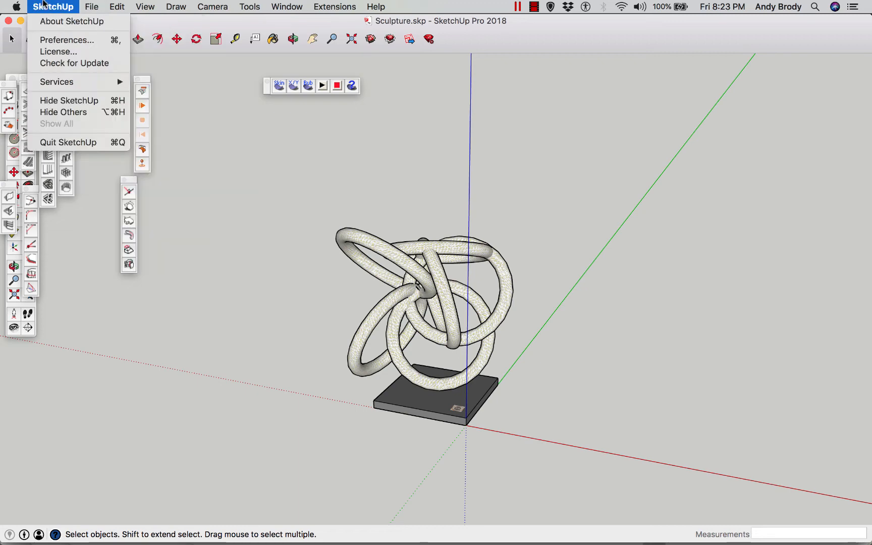
mouse_move(91, 7)
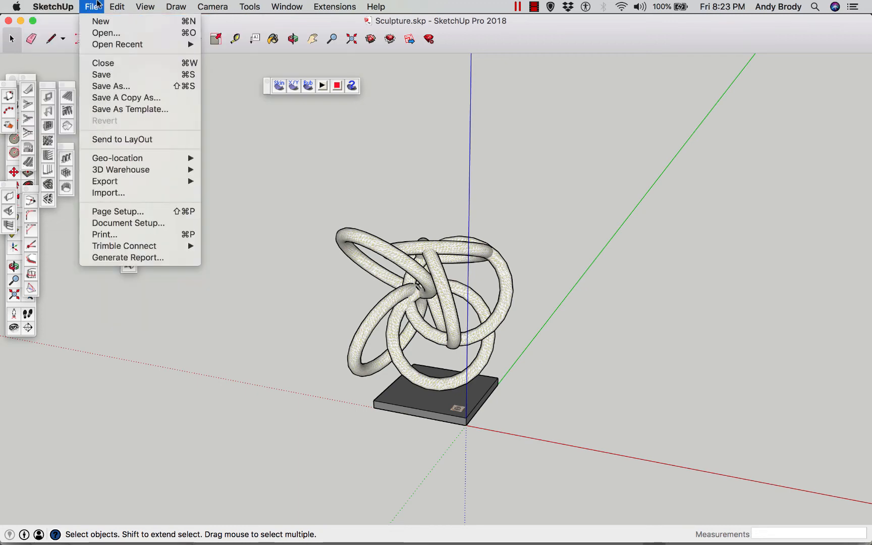
left_click(106, 86)
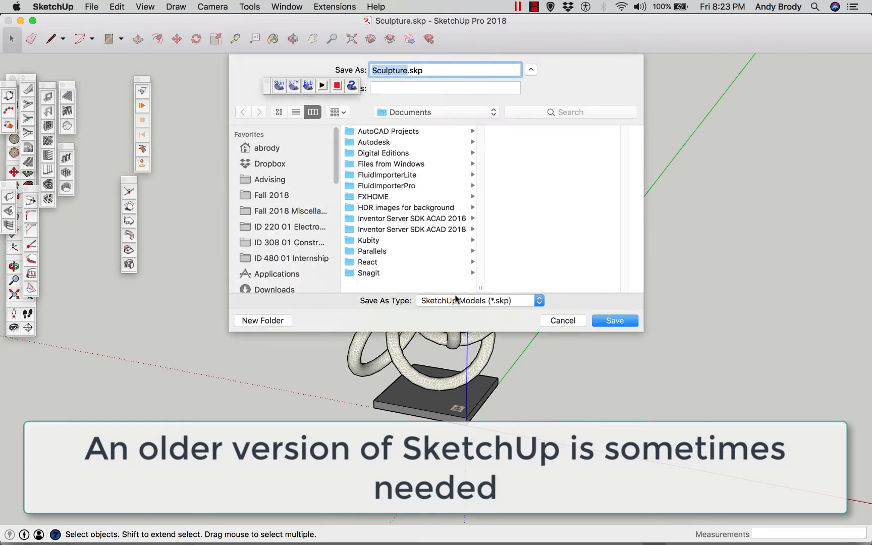
left_click(468, 301)
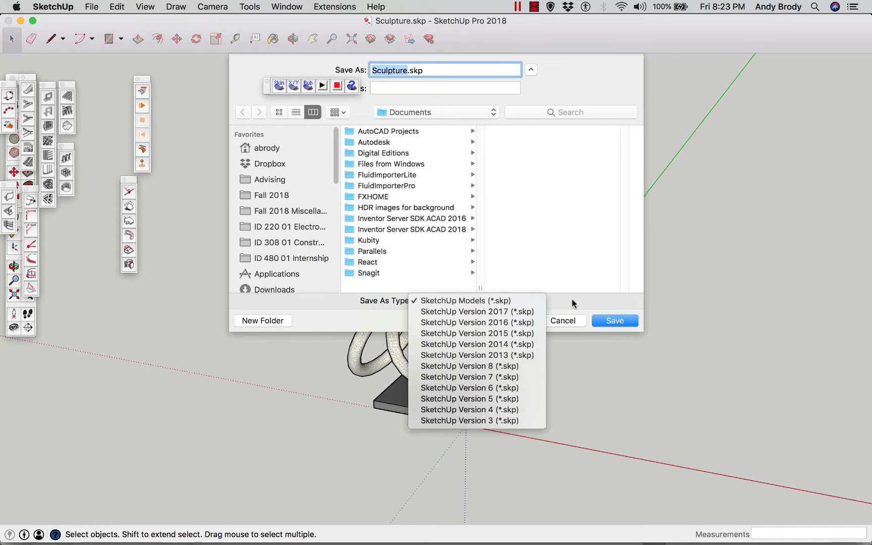
left_click(573, 303)
left_click(560, 323)
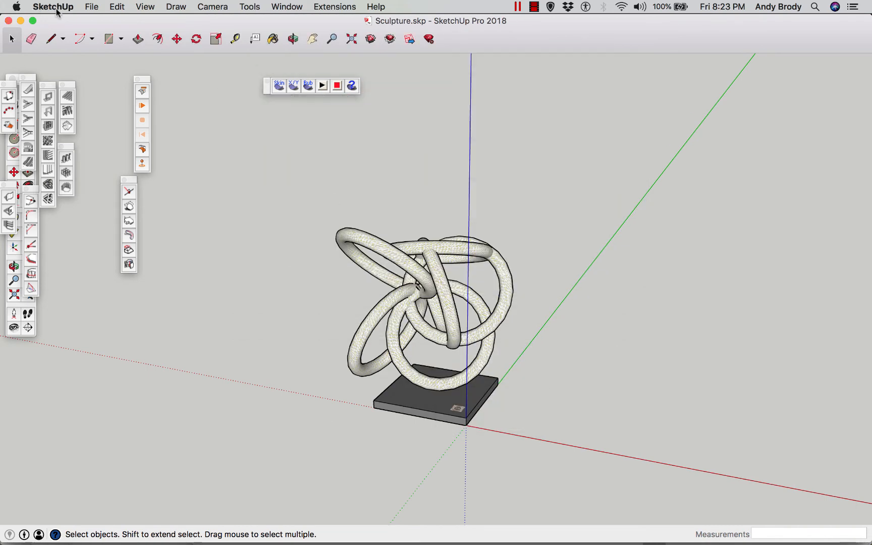
Examine the file formats for exporting the sculpture as a 3D model, keeping AutoCAD DWG File (*.dwg)
left_click(91, 7)
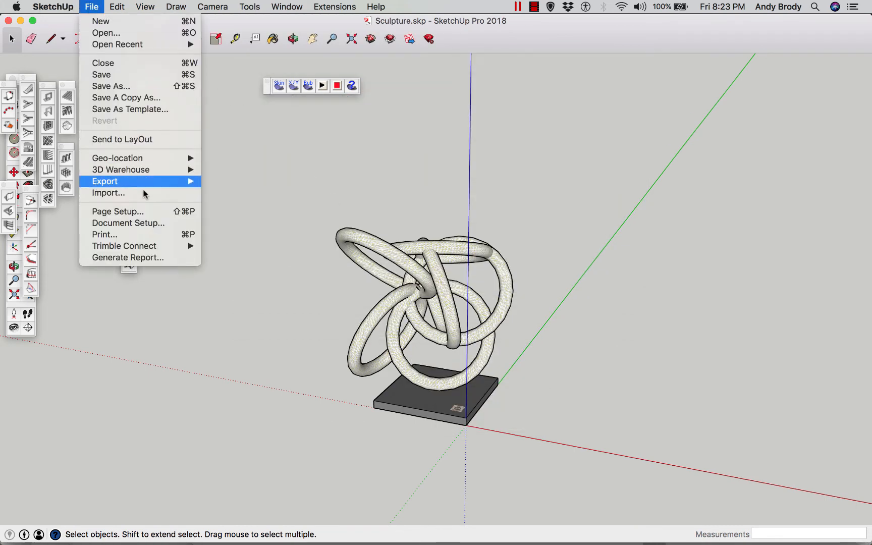
mouse_move(177, 181)
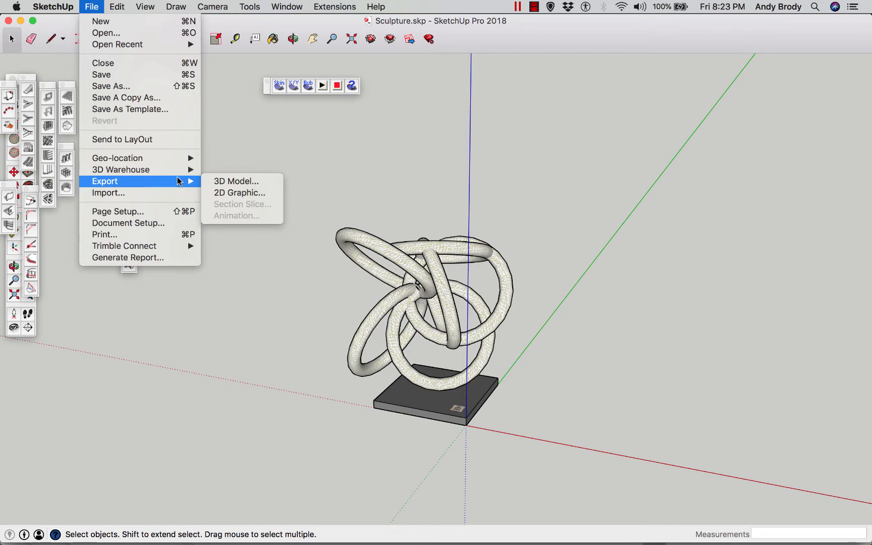
left_click(218, 182)
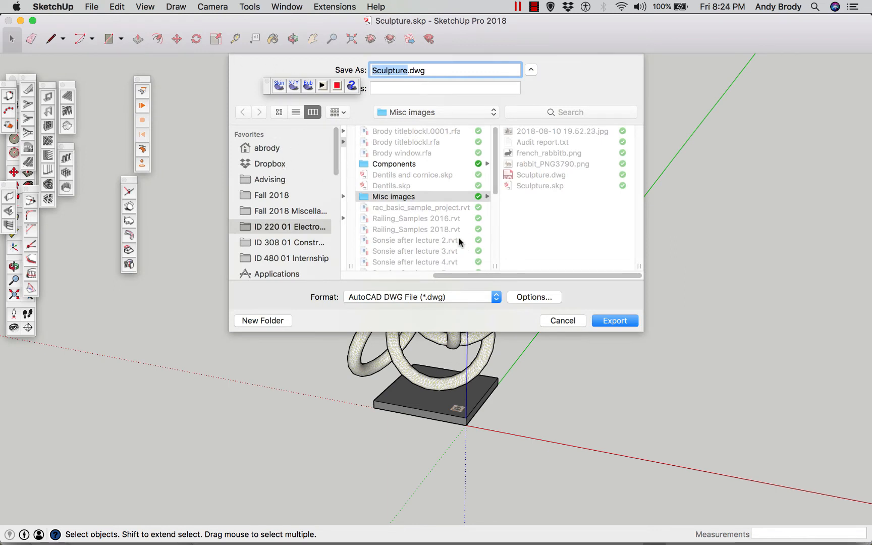
left_click(476, 298)
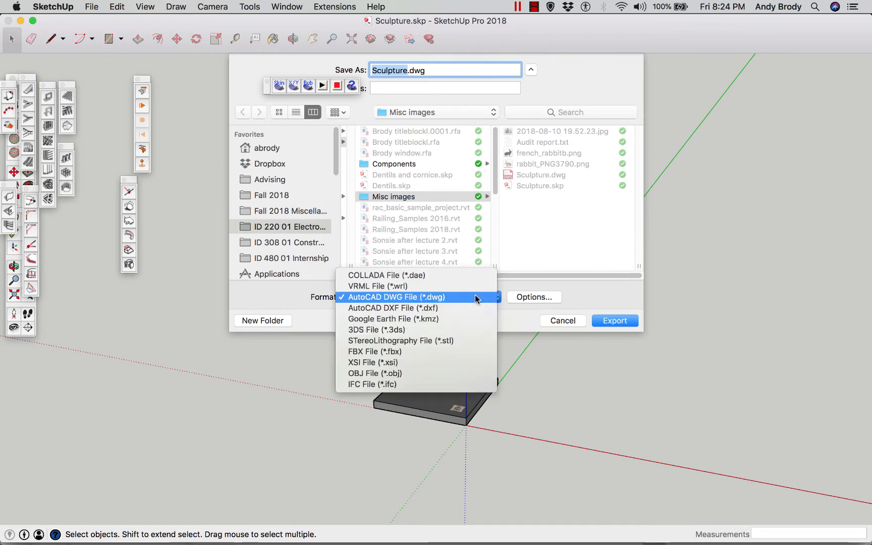
left_click(477, 298)
Review the AutoCAD version and geometry options of the DWG export, and leave without exporting
left_click(537, 297)
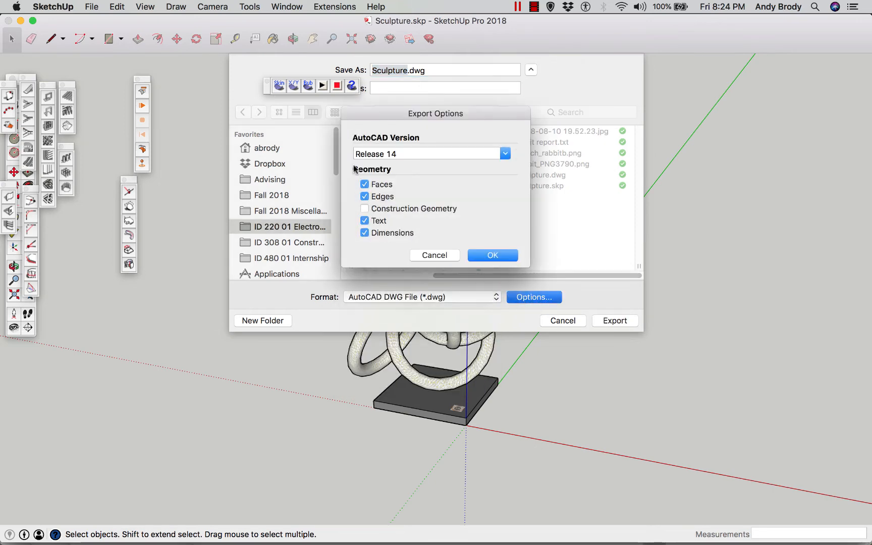
left_click(505, 154)
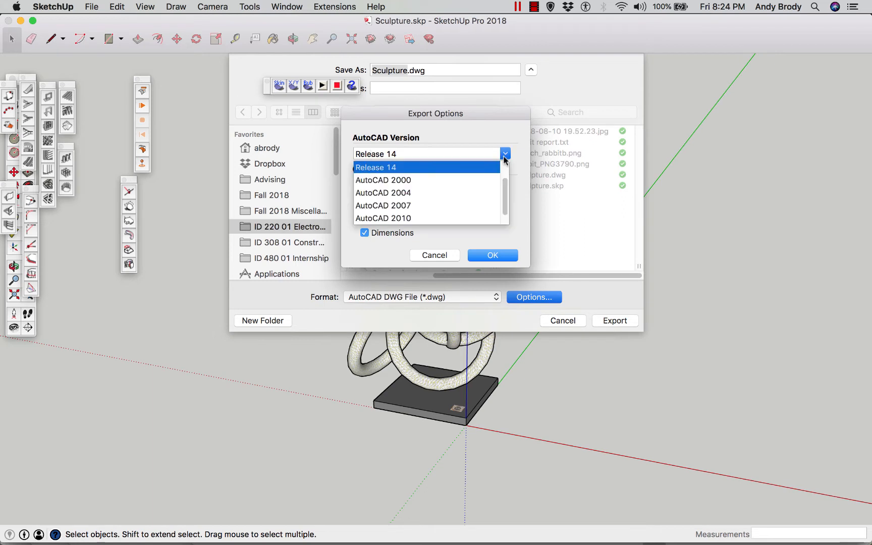
scroll(507, 192, "up", 1)
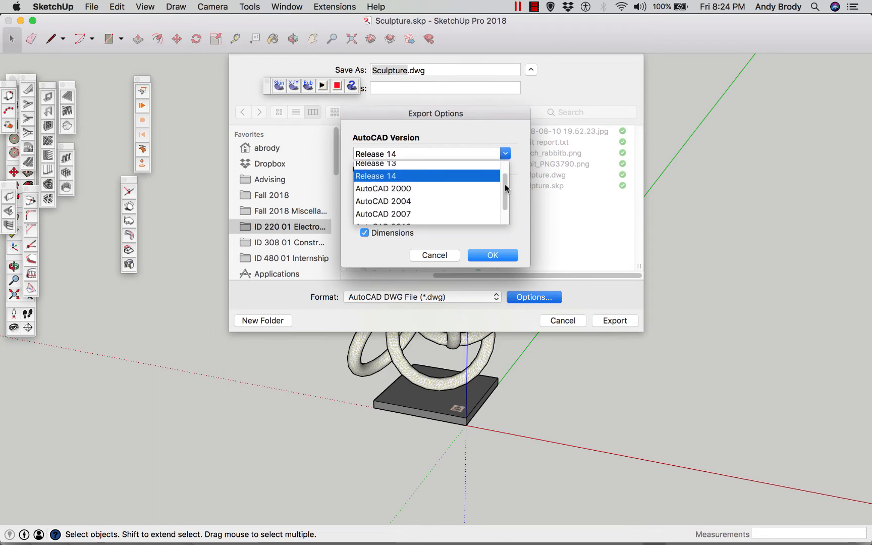
left_click(441, 258)
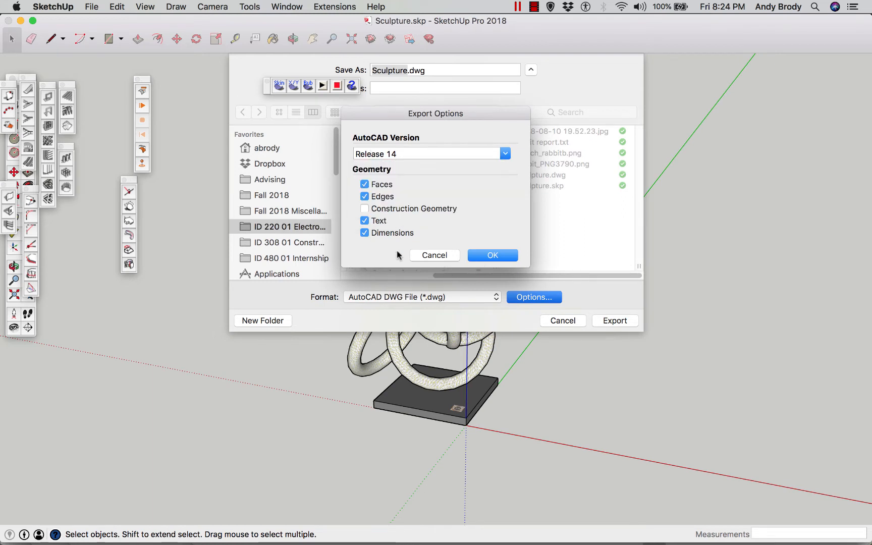
left_click(435, 256)
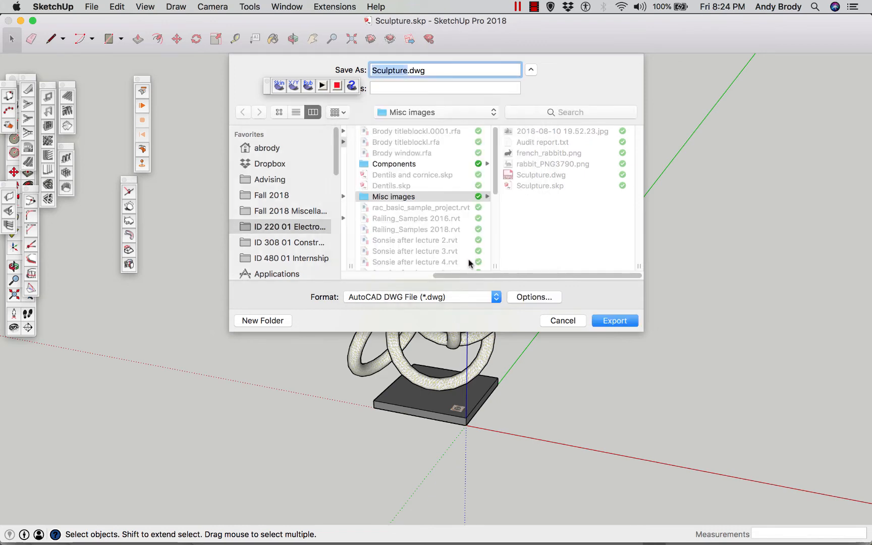
left_click(562, 321)
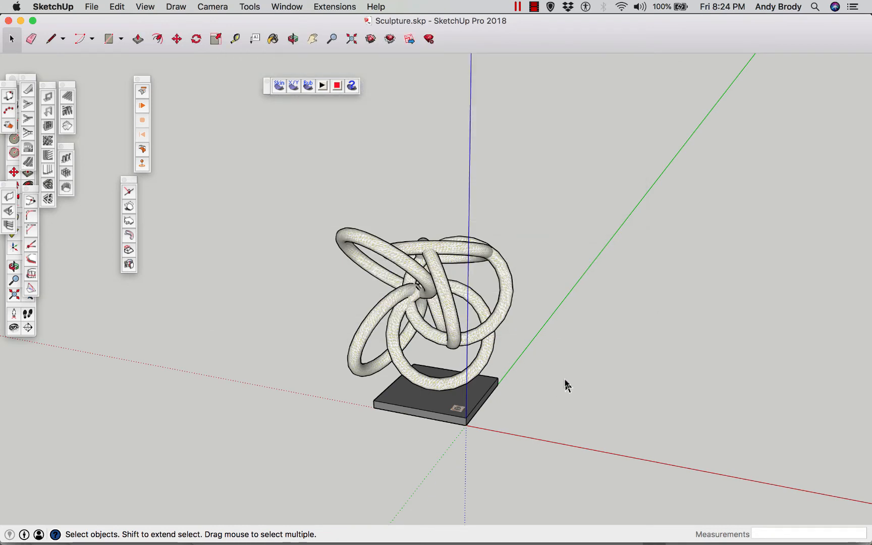
Switch back to Revit and dismiss the message about the missing linked file
key("super+Tab")
key("super+Tab")
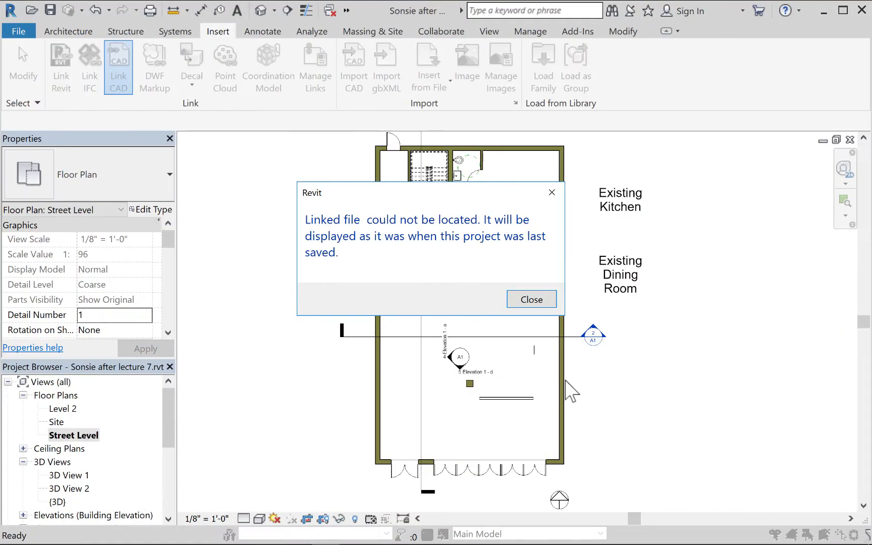
left_click(525, 302)
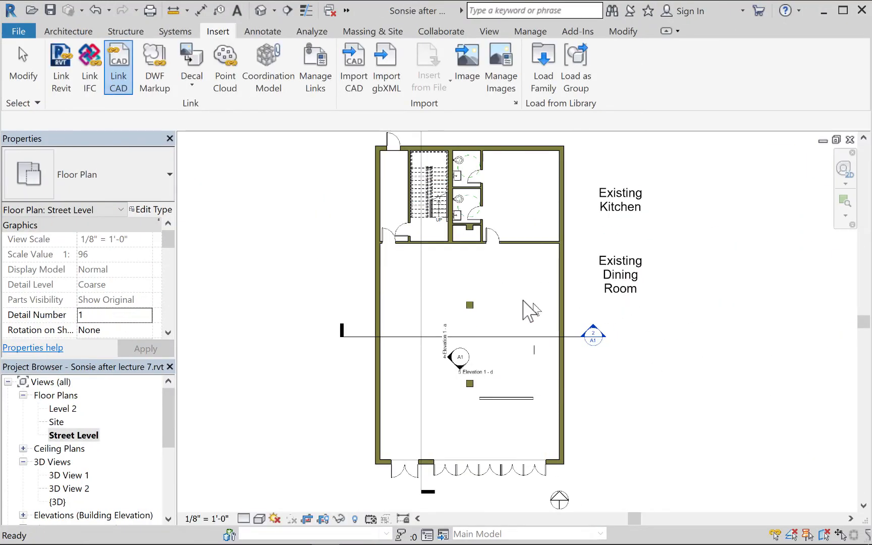
Link Sculpture.dwg from Misc images at Street Level with Black and White colors and Manual - Center positioning, placing it in the dining room near the upper column
left_click(117, 56)
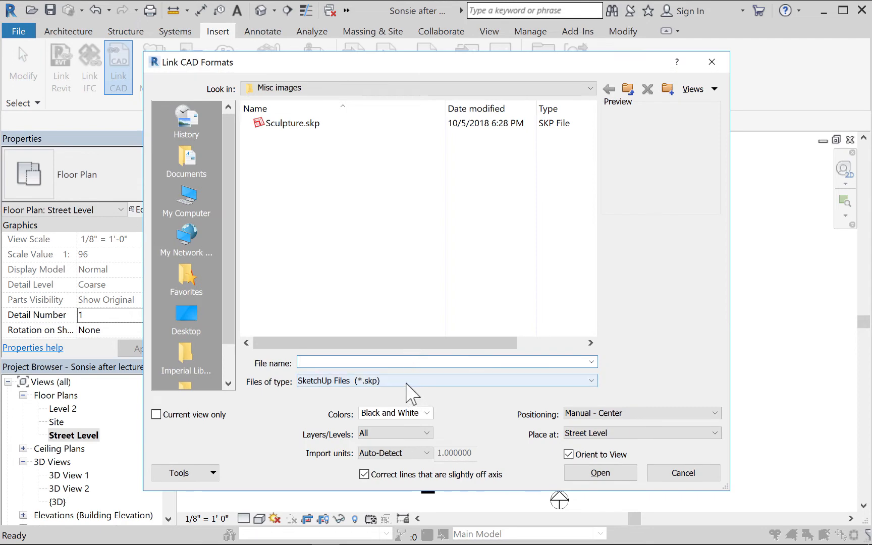
left_click(412, 383)
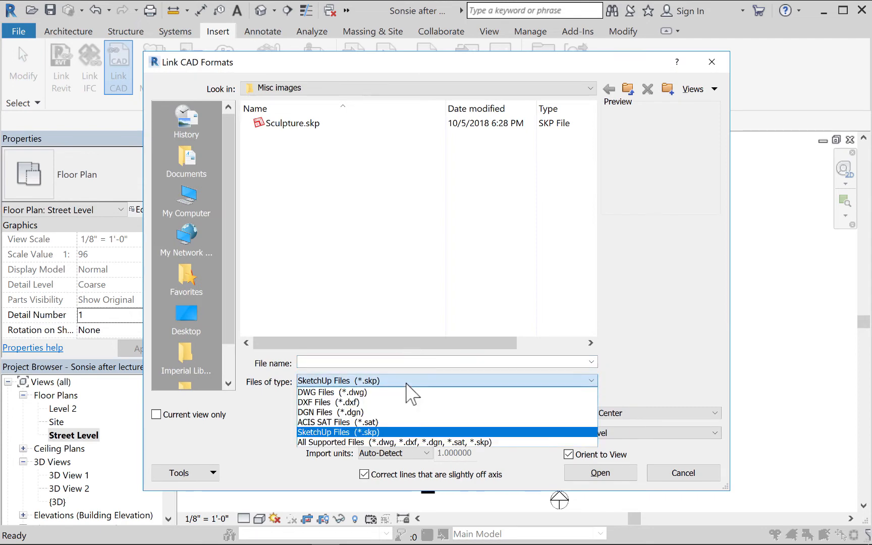
left_click(347, 393)
left_click(279, 124)
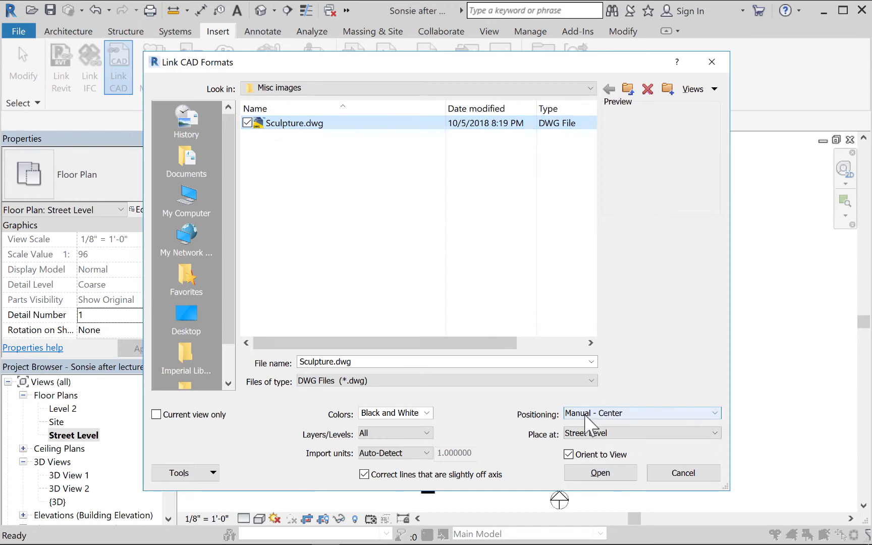
left_click(601, 474)
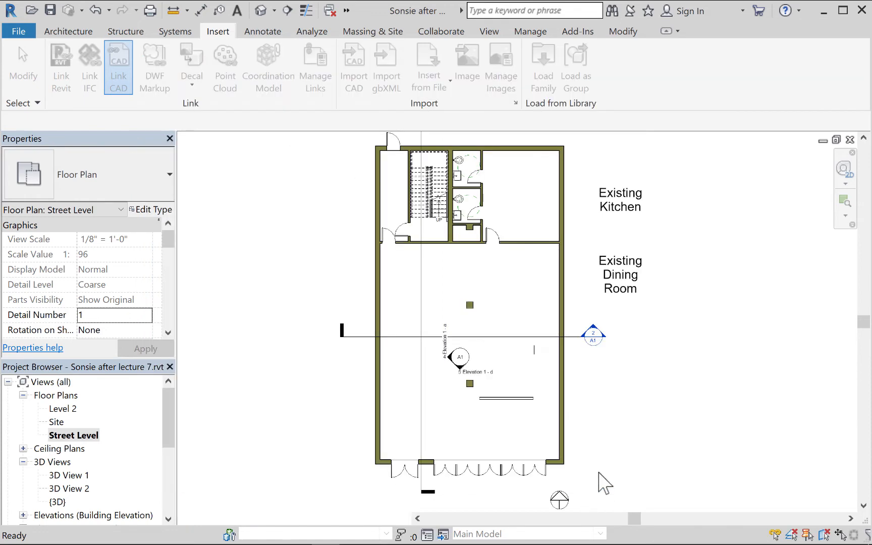
left_click(509, 290)
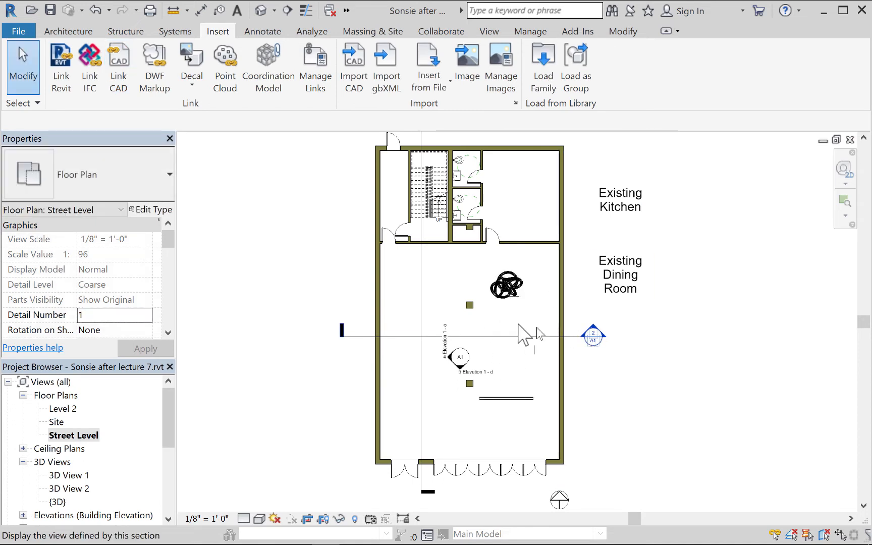
Open the default 3D view and examine the linked sculpture inside the building's street level
left_click(260, 10)
scroll(701, 370, "down", 3)
middle_click_drag(701, 370, 605, 392)
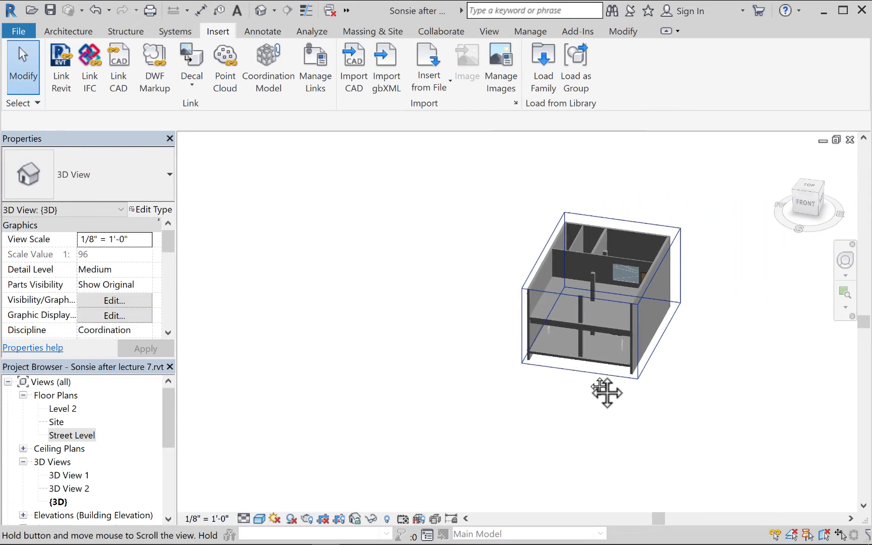
scroll(608, 320, "down", 5)
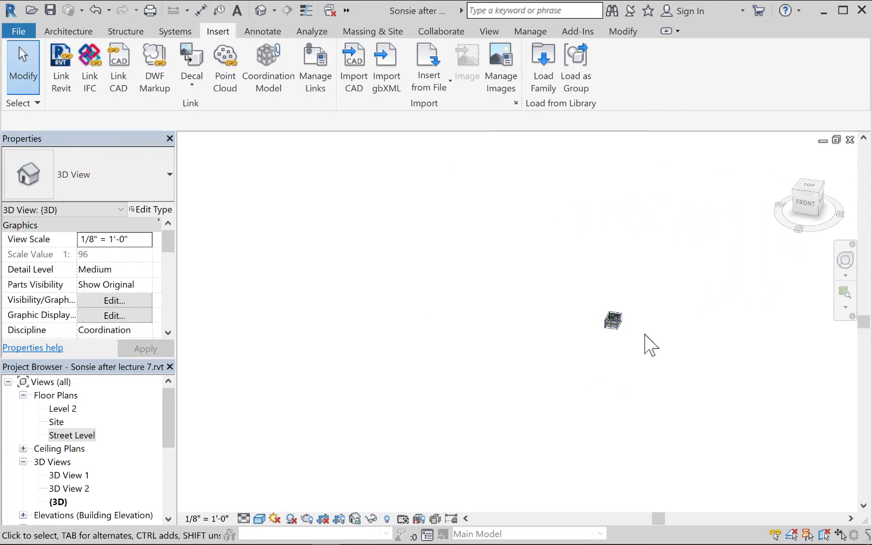
scroll(637, 335, "up", 4)
middle_click_drag(419, 250, 464, 222)
scroll(366, 273, "up", 5)
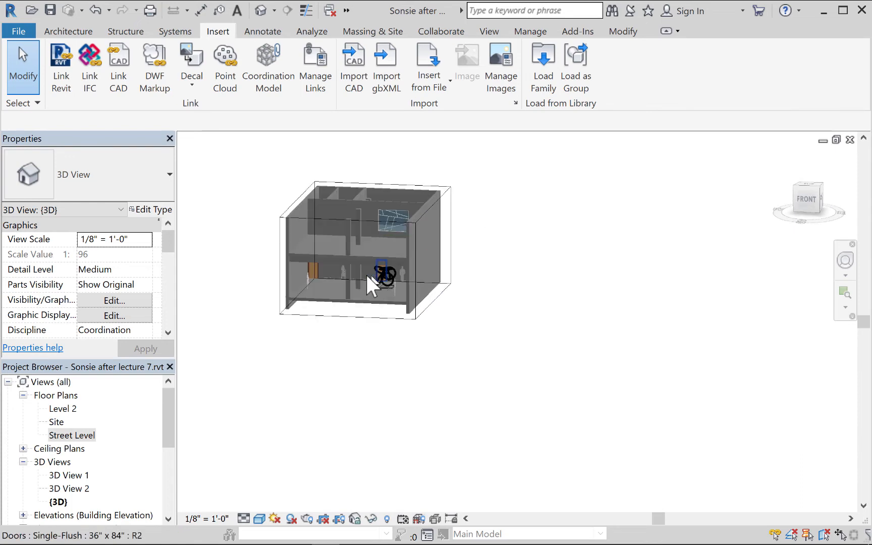
scroll(363, 277, "up", 2)
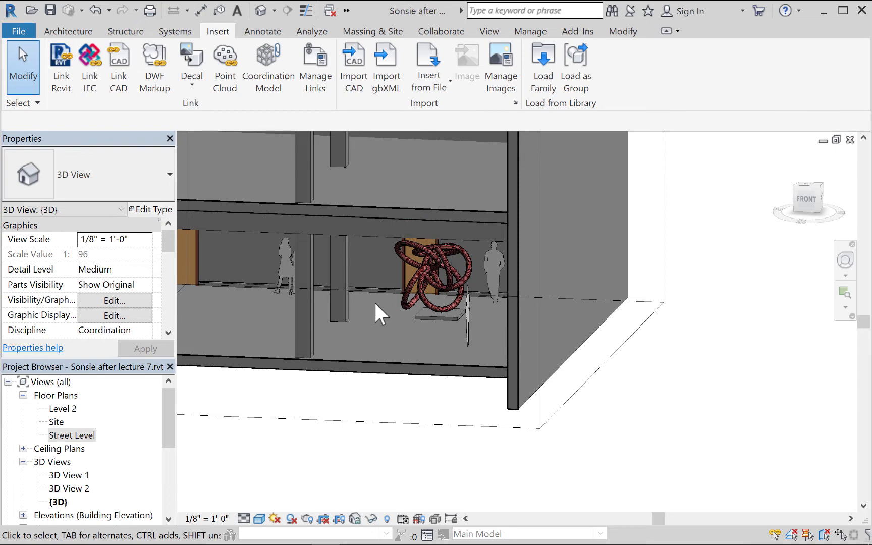
scroll(361, 300, "down", 1)
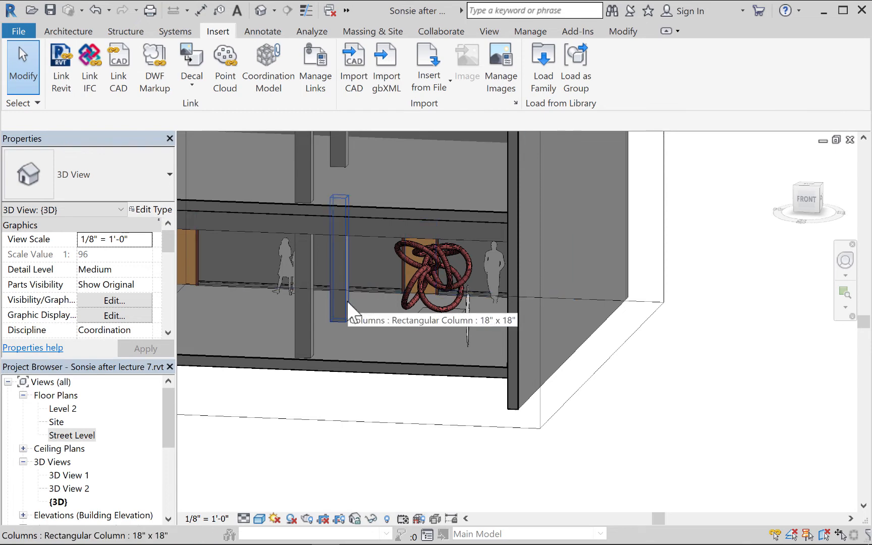
scroll(346, 300, "down", 3)
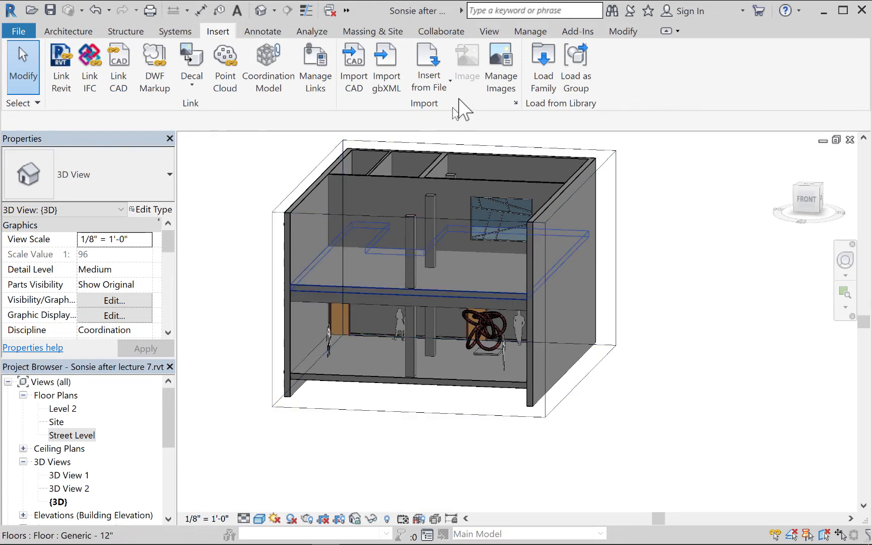
Examine the sculpture and both floors of the building straight on from the front
left_click(808, 202)
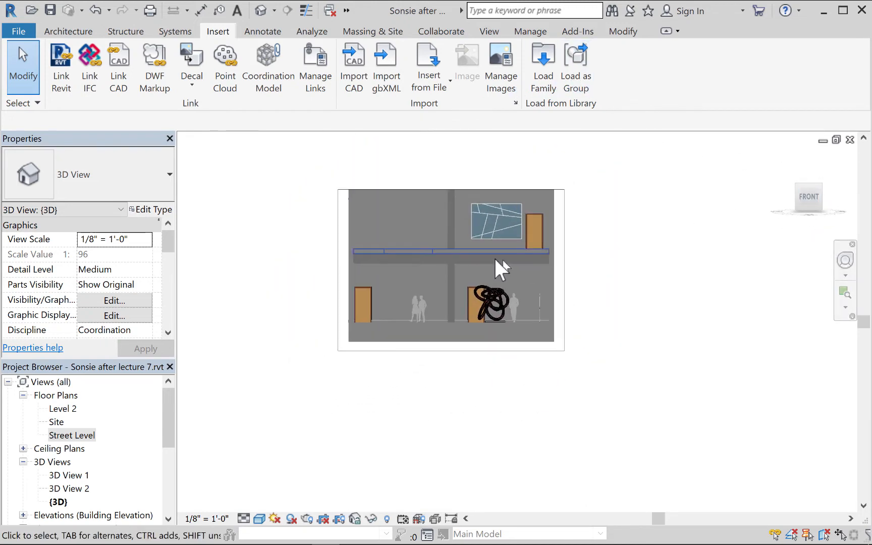
scroll(480, 287, "up", 5)
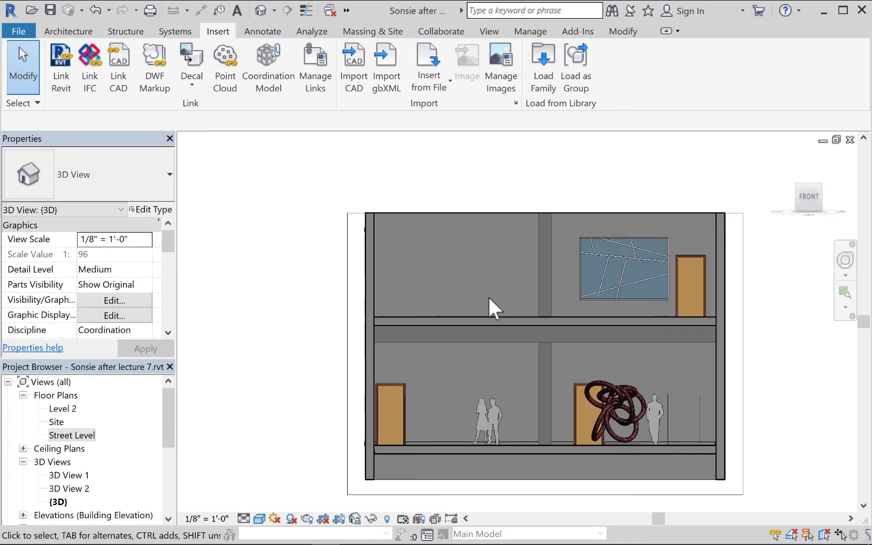
middle_click_drag(488, 296, 455, 267)
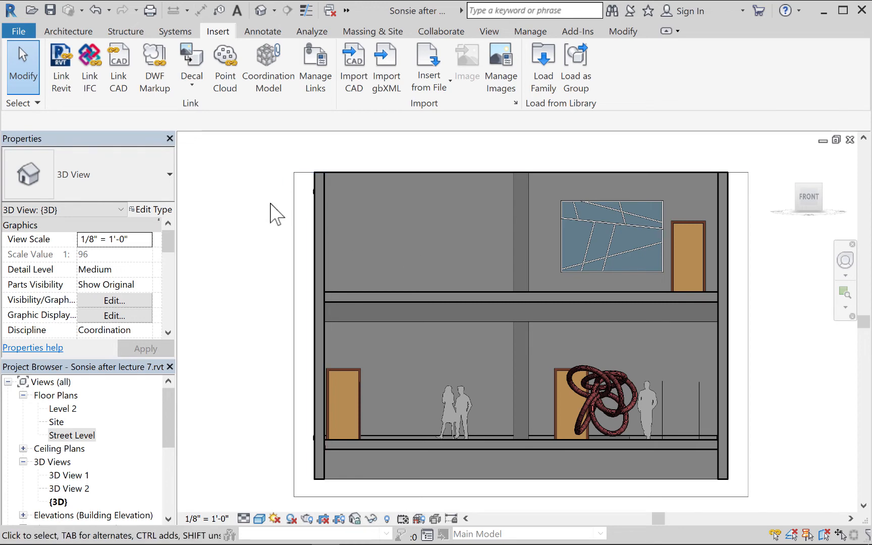
Create a new decal type named Painting #1
middle_click_drag(271, 206, 282, 282, "shift")
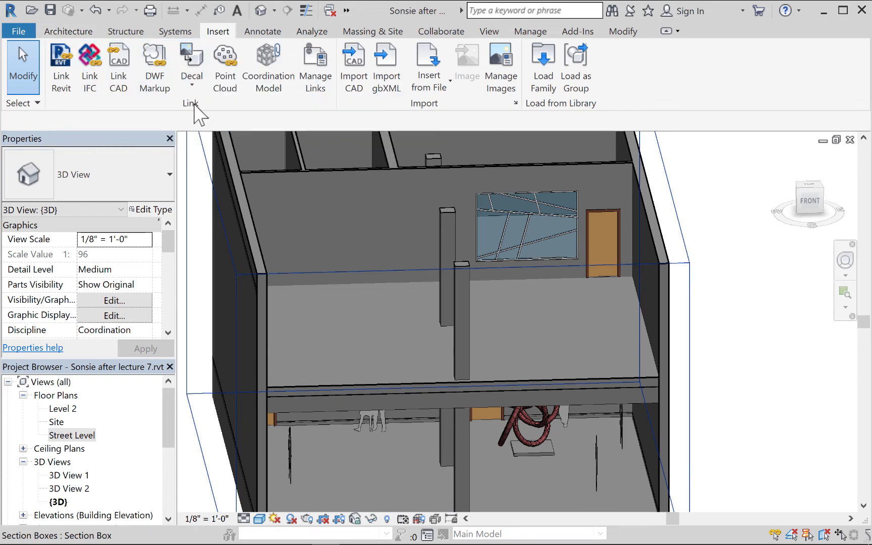
left_click(118, 71)
scroll(264, 171, "up", 3)
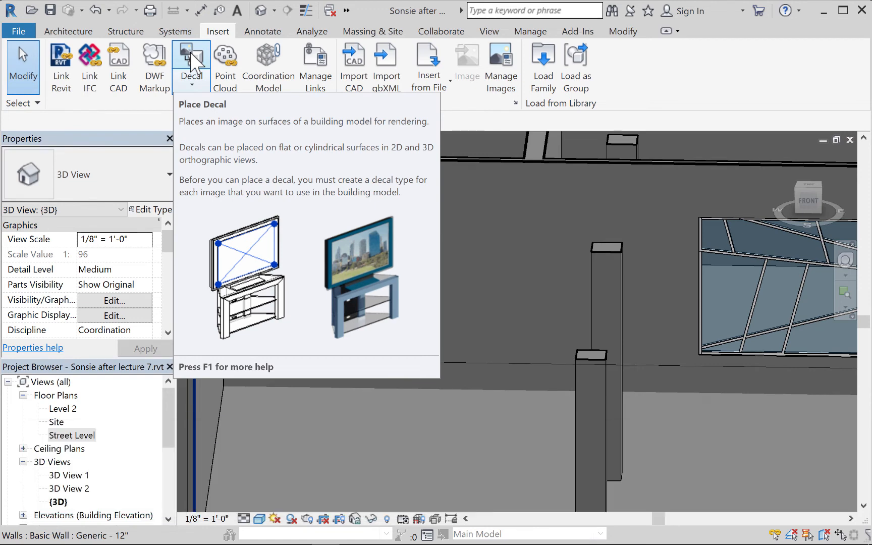
left_click(195, 86)
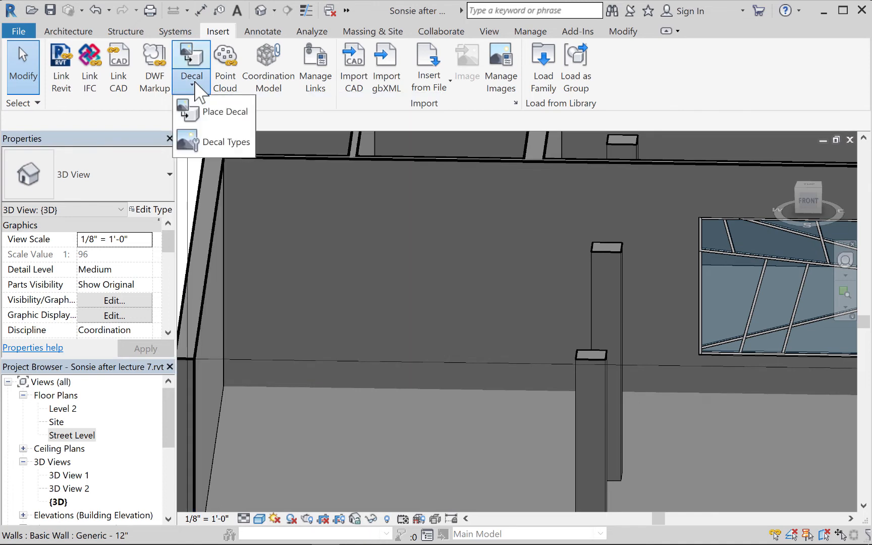
left_click(225, 144)
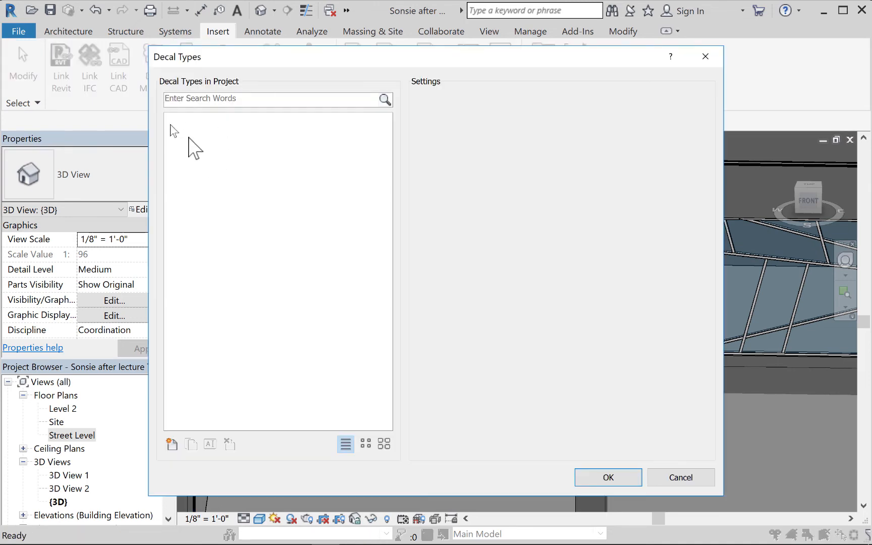
left_click(172, 445)
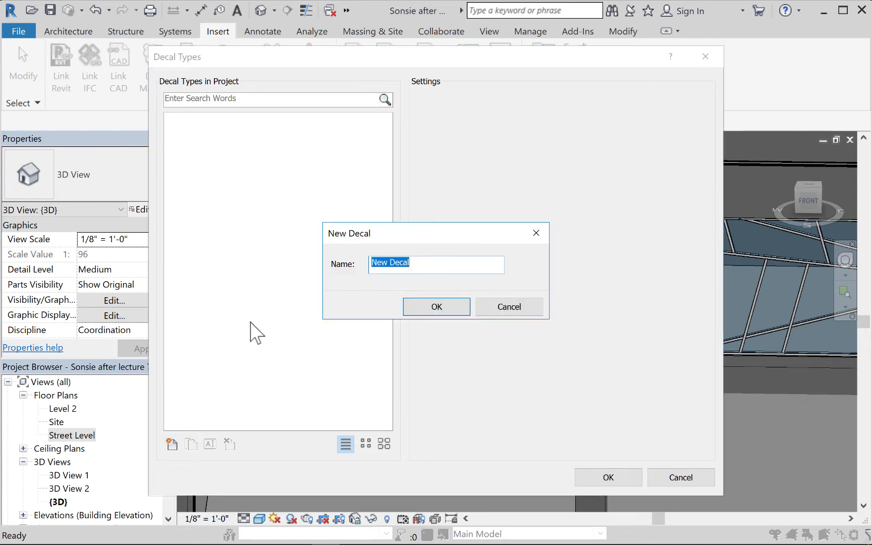
type("Painting #1")
key("Return")
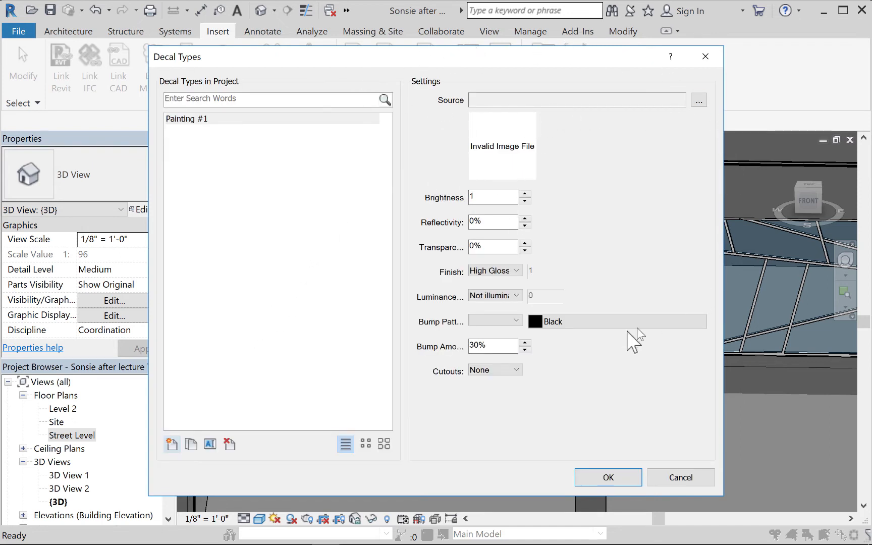
Use rabbit_PNG3790.png from Misc images as the Painting #1 source, keeping luminance Not illuminated and cutouts None
left_click(699, 101)
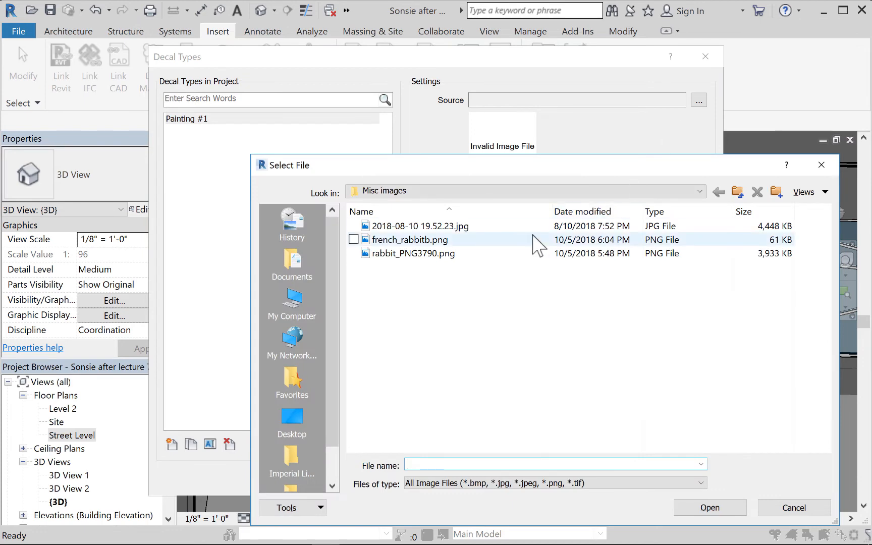
left_click(452, 255)
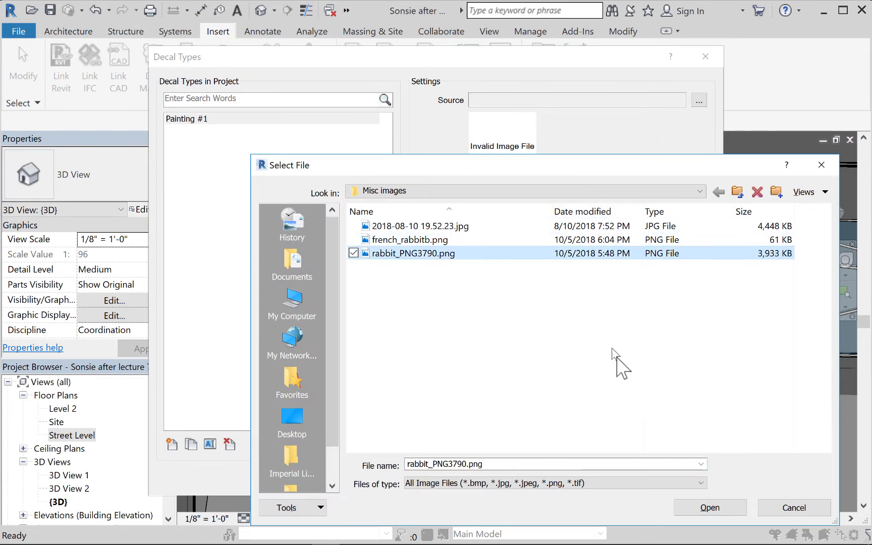
left_click(712, 509)
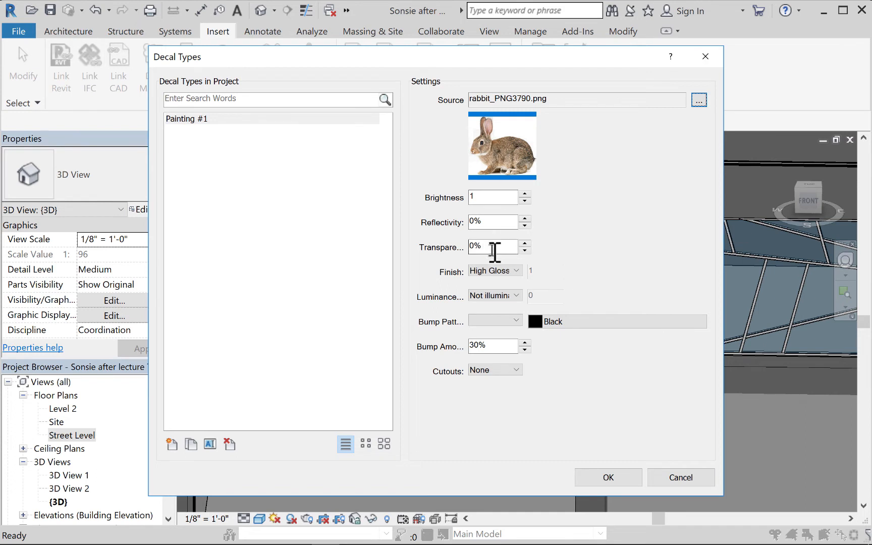
left_click(513, 299)
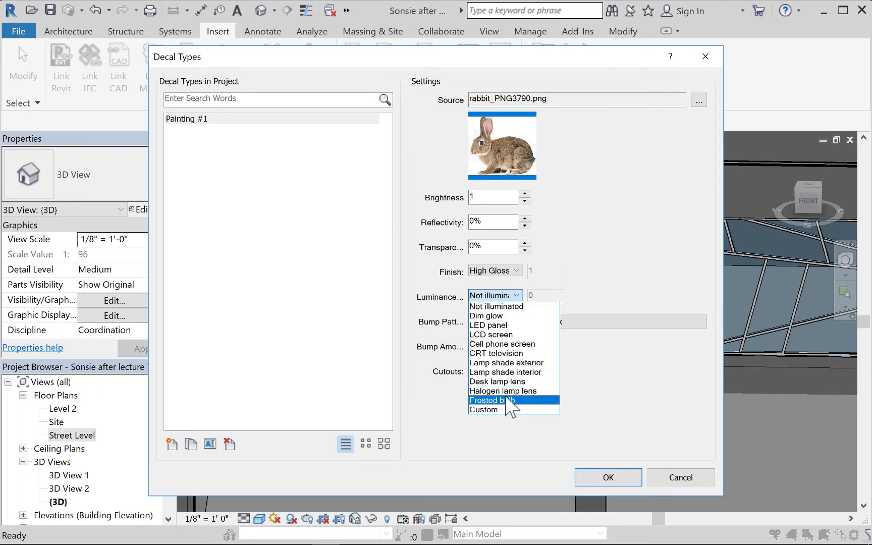
left_click(488, 306)
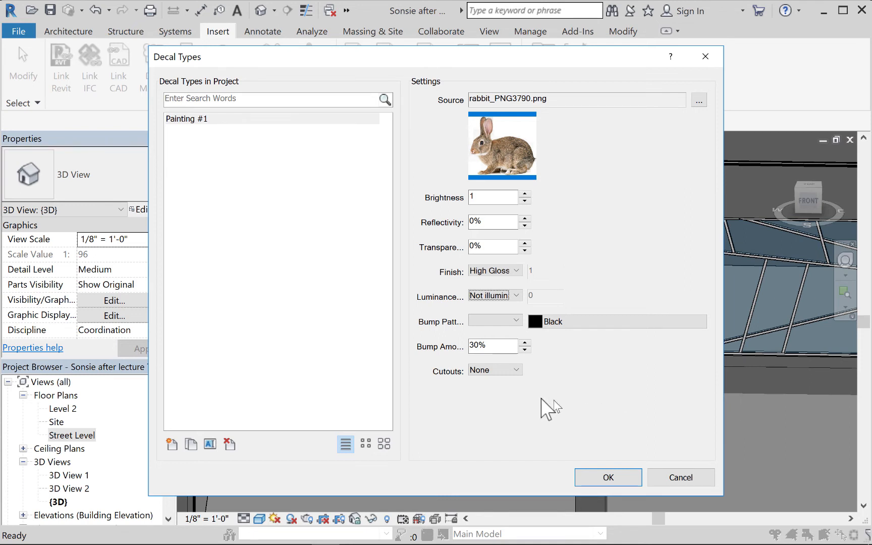
left_click(516, 372)
left_click(520, 381)
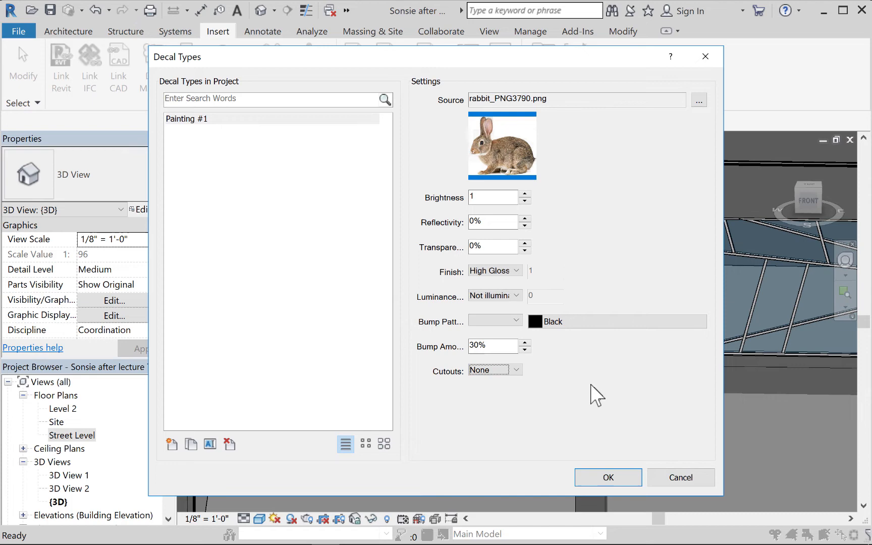
left_click(609, 478)
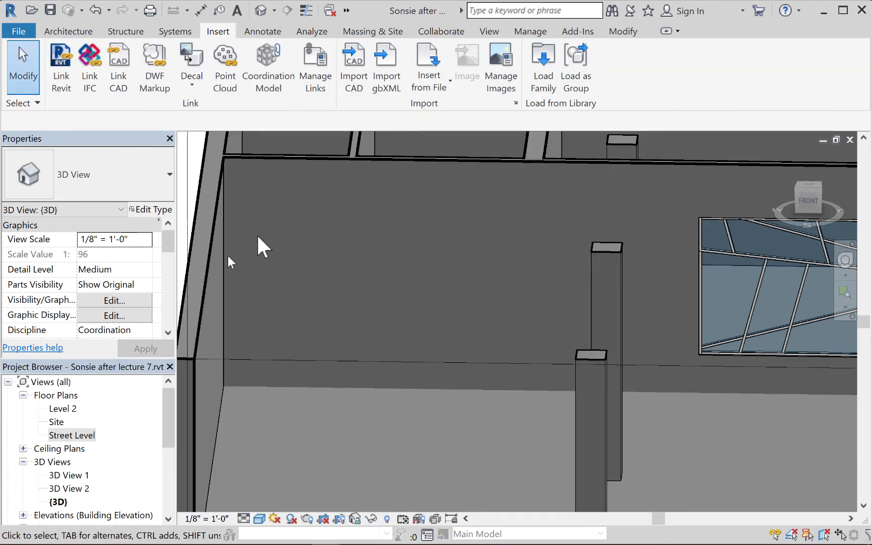
Place one Painting #1 decal on the upper floor's back wall, between the side wall and the columns
left_click(191, 85)
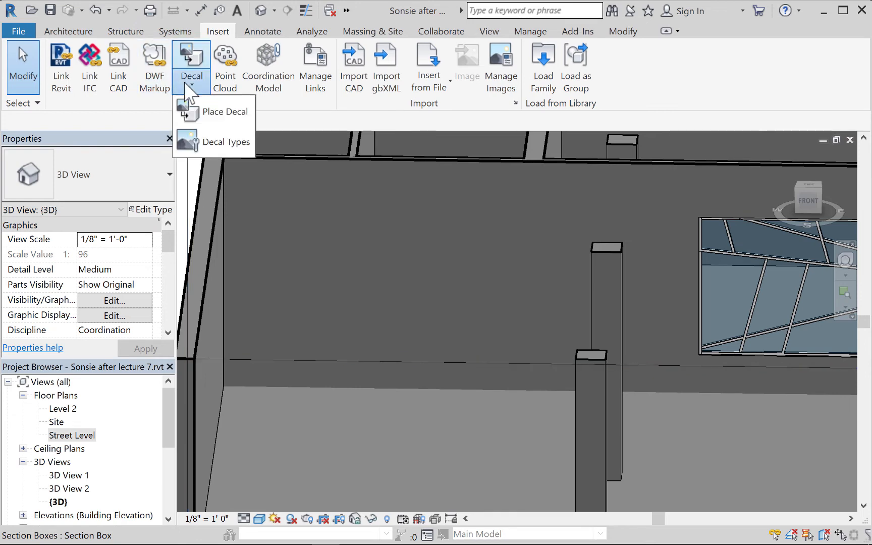
left_click(209, 114)
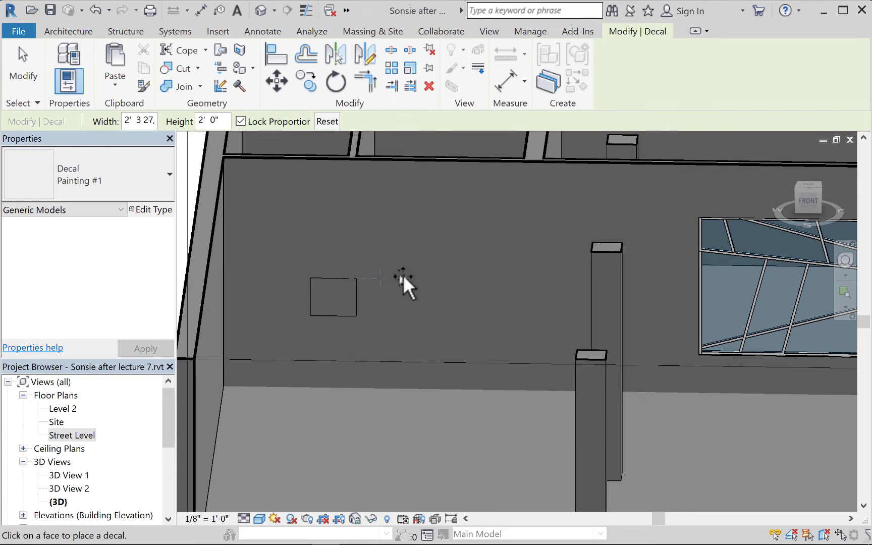
left_click(23, 65)
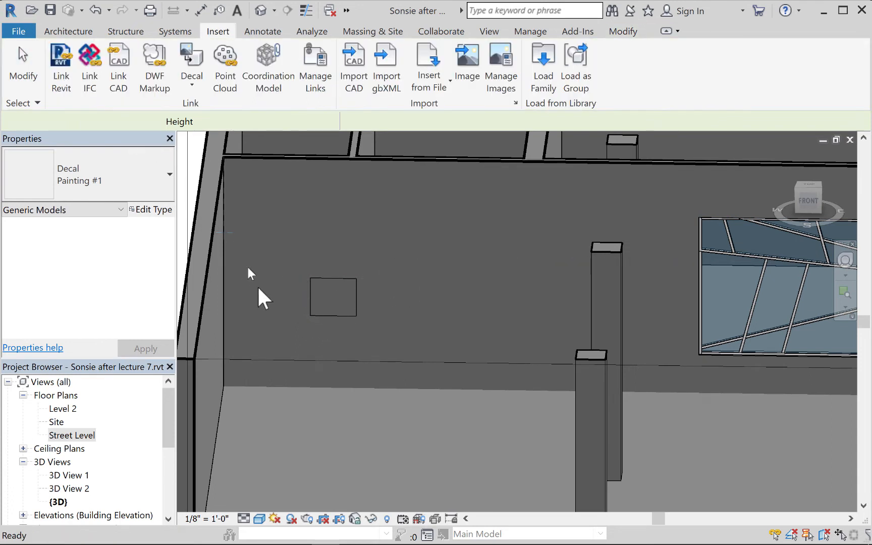
Move the decal slightly up and toward the columns, and enlarge it proportionally to about 6' 9 3/4" by 5' 10 7/16"
scroll(300, 302, "down", 3)
scroll(305, 306, "up", 3)
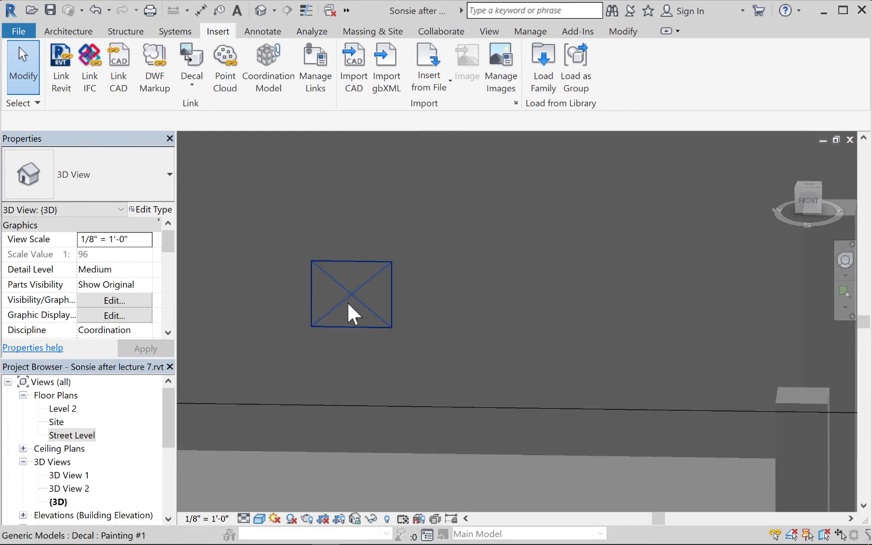
left_click(343, 300)
left_click_drag(356, 293, 388, 274)
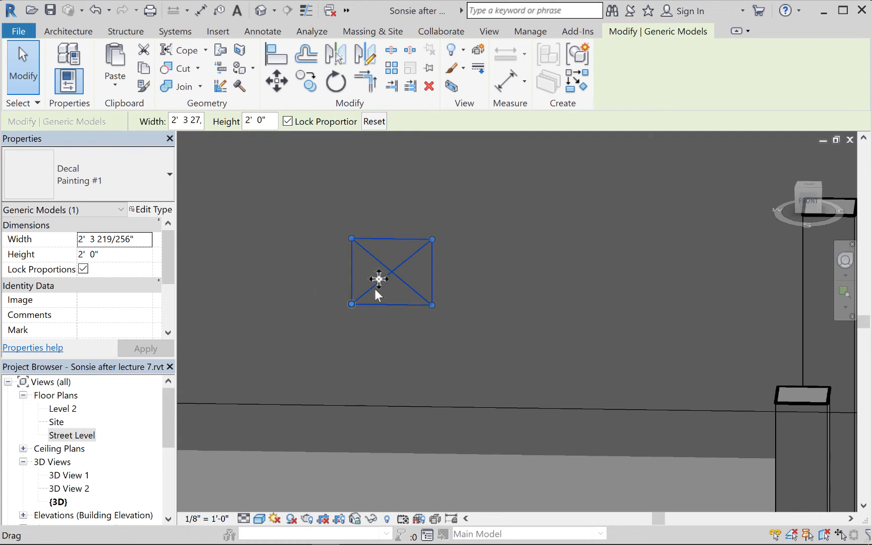
left_click_drag(432, 240, 514, 175)
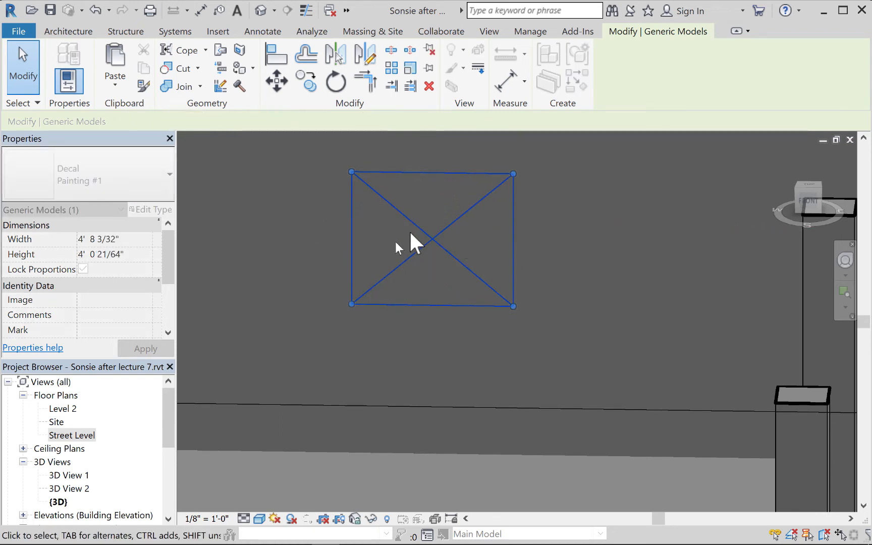
scroll(423, 331, "up", 1)
scroll(423, 330, "down", 2)
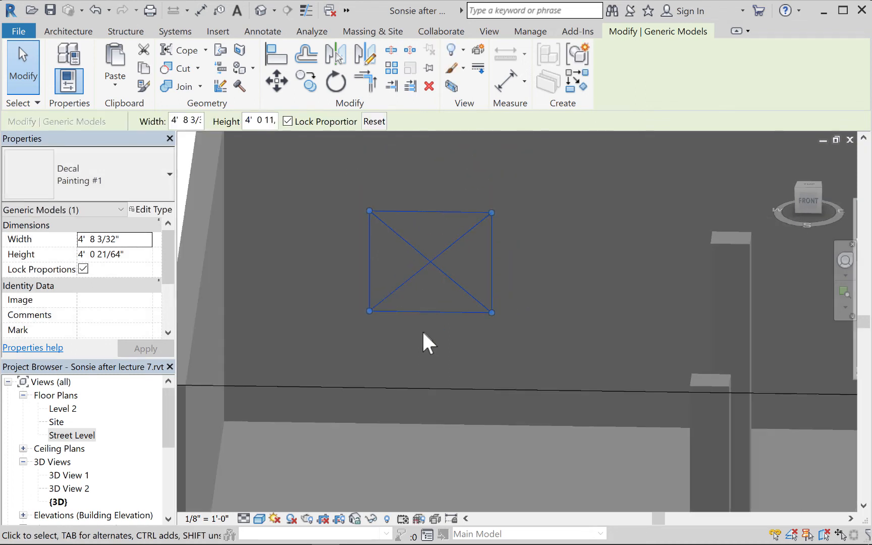
left_click_drag(492, 212, 548, 167)
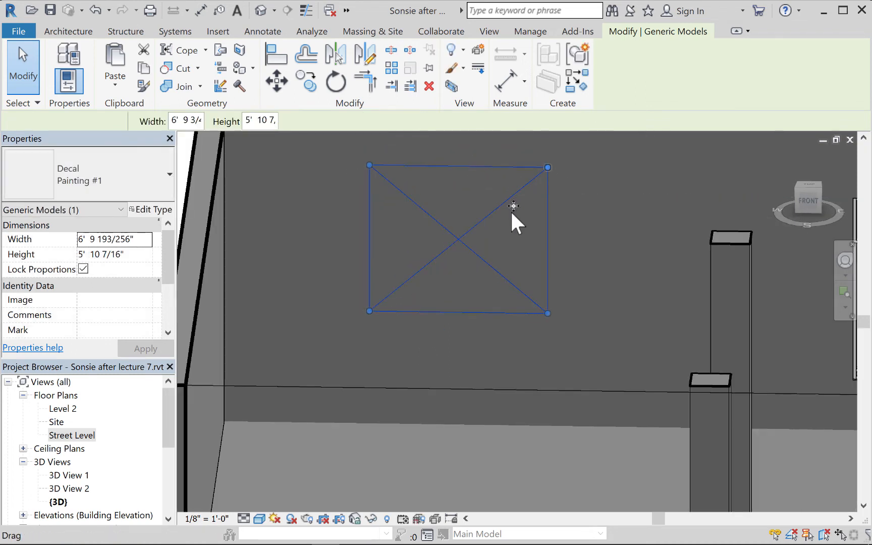
Set the view's visual style to Realistic and resize the rabbit decal to about 7' 0 9/16" wide by 6' 0 7/8" high
left_click(259, 519)
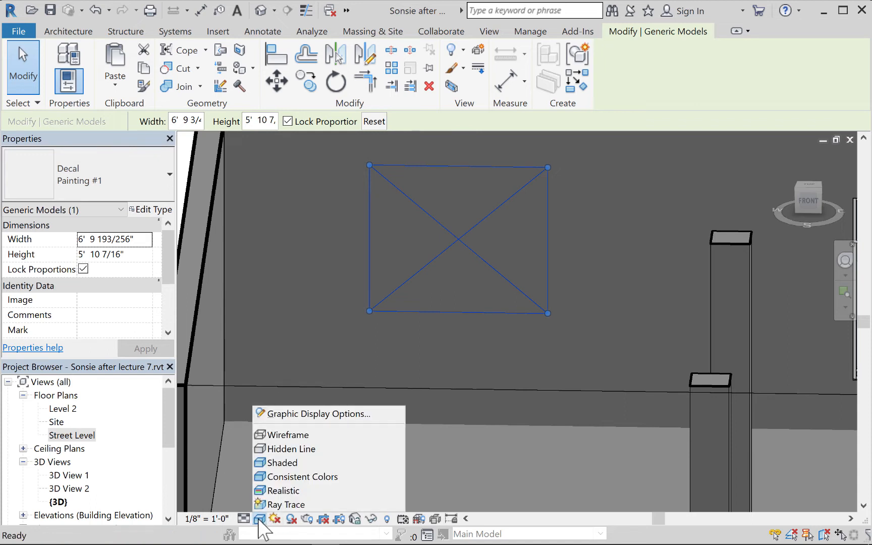
left_click(264, 493)
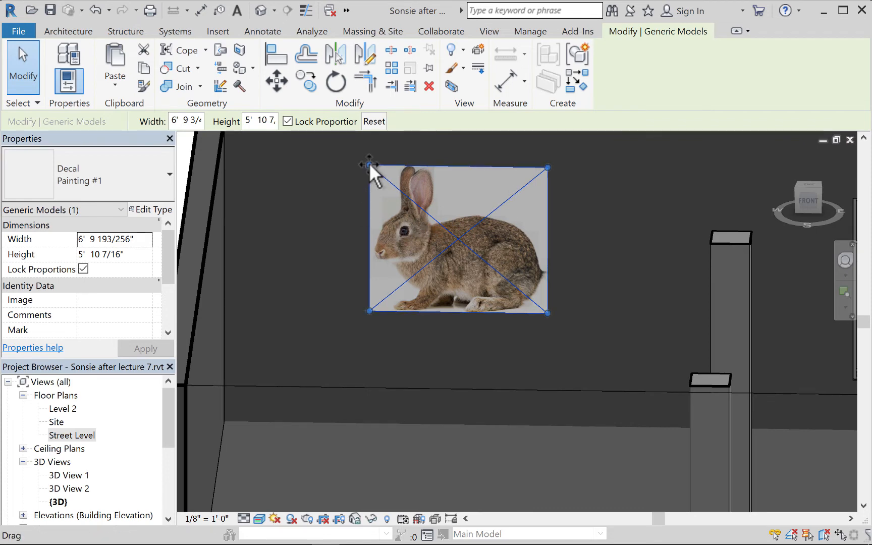
left_click_drag(369, 165, 399, 191)
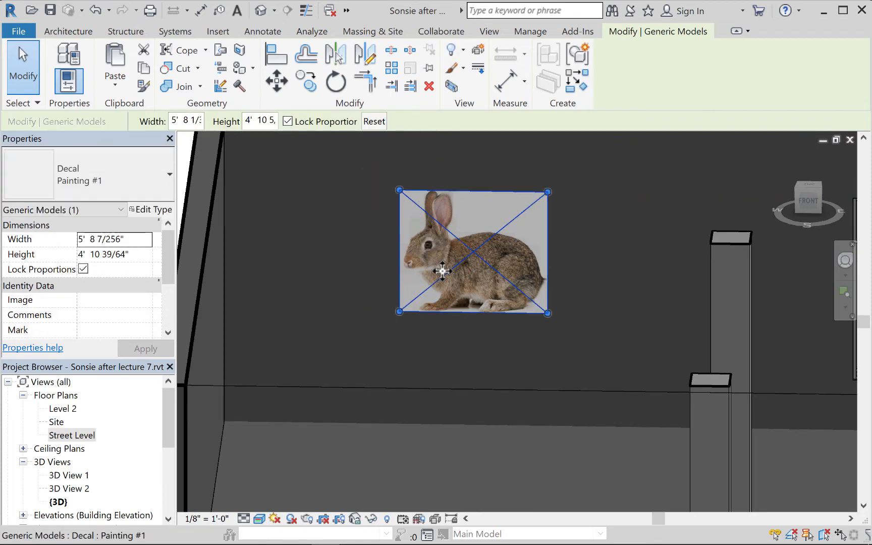
left_click_drag(399, 190, 324, 152)
middle_click_drag(428, 373, 433, 386)
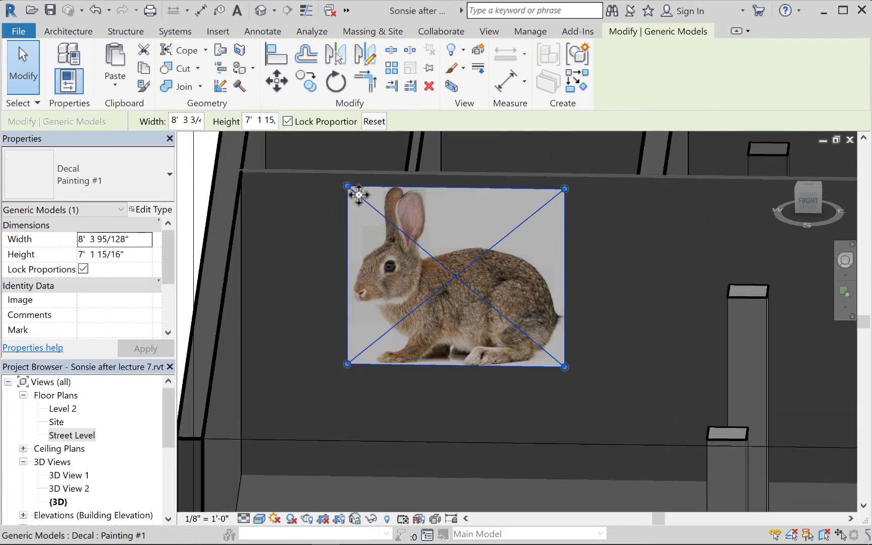
left_click_drag(347, 185, 381, 212)
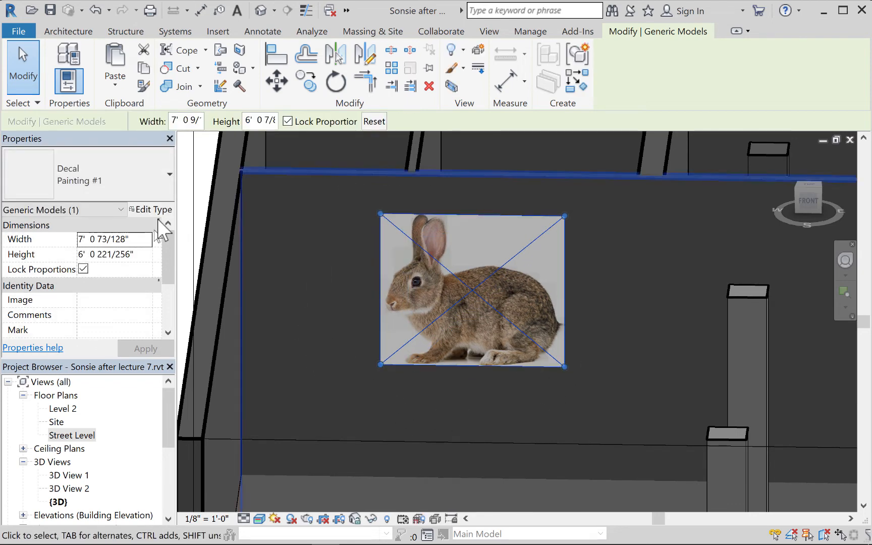
Review the Painting #1 settings in Decal Types, close them without changes and deselect the decal
left_click(215, 32)
left_click(192, 83)
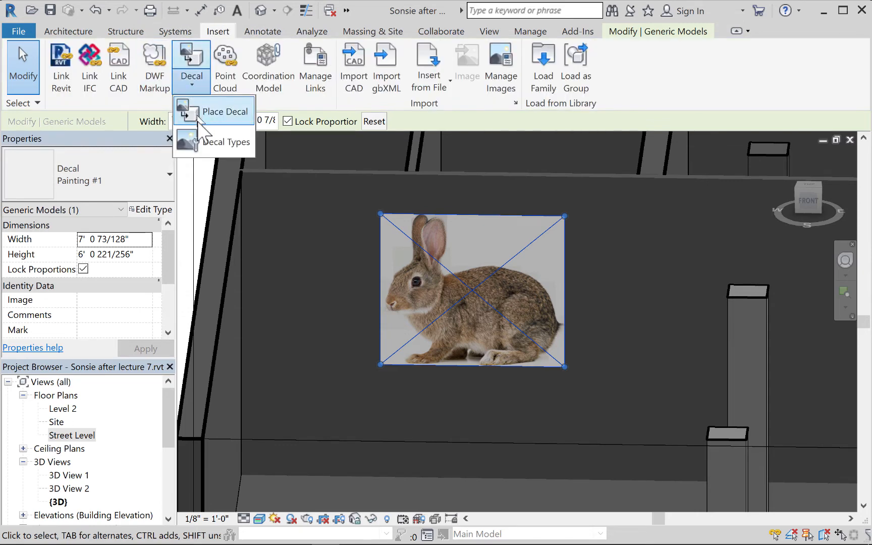
left_click(217, 142)
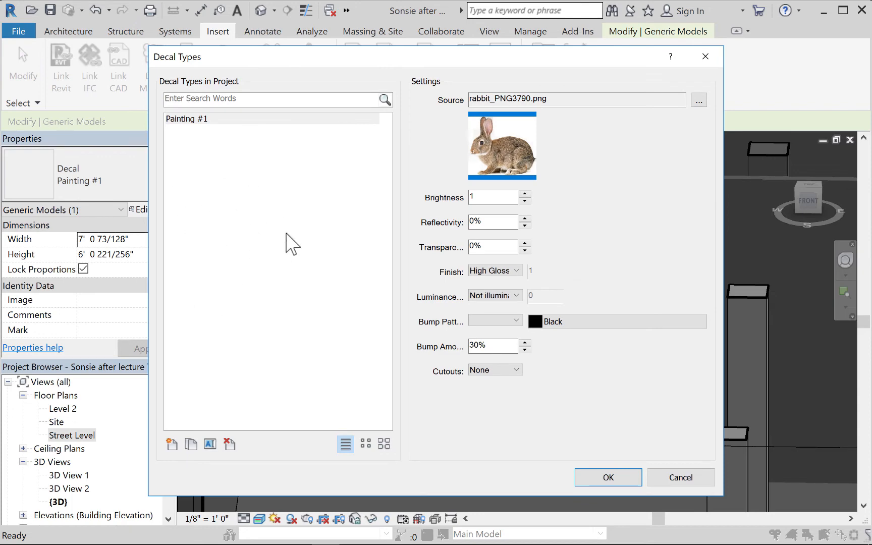
left_click(704, 57)
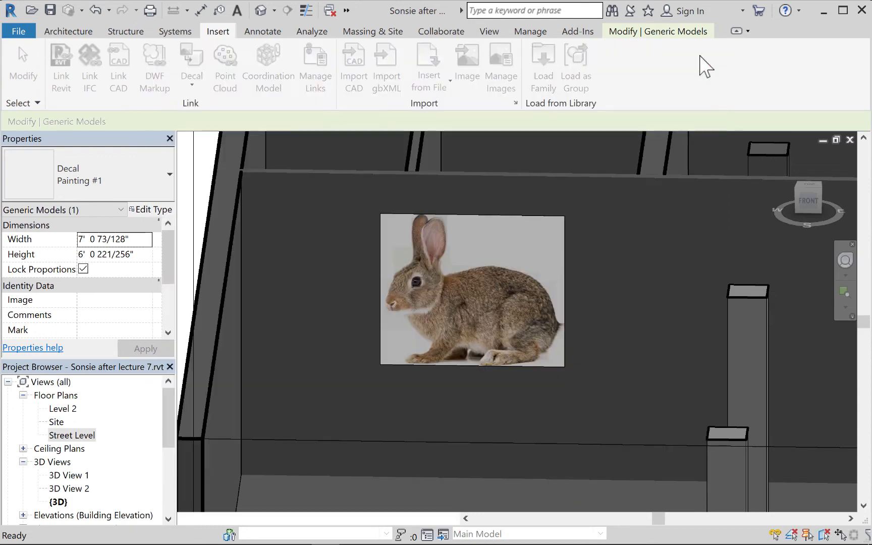
key("Escape")
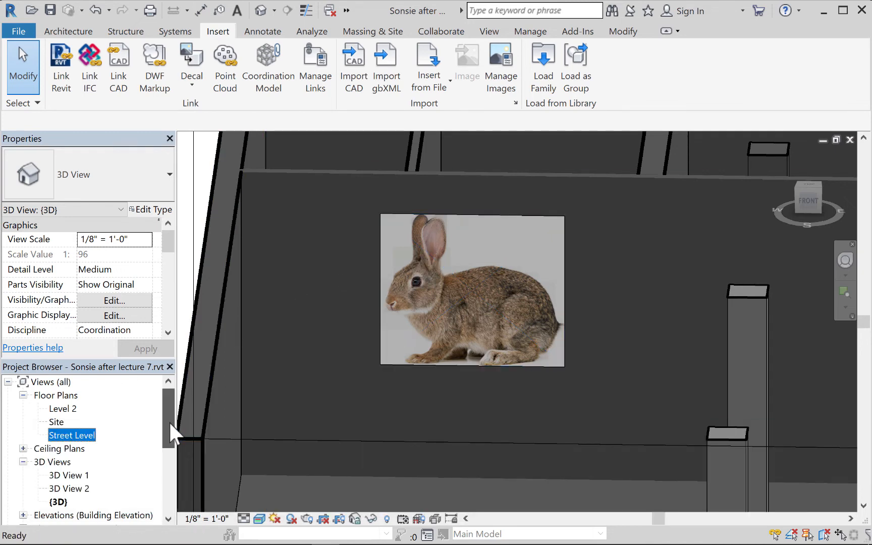
Open the Street Level ceiling plan and show the dining area together with the back rooms
scroll(170, 422, "down", 1)
double_click(70, 462)
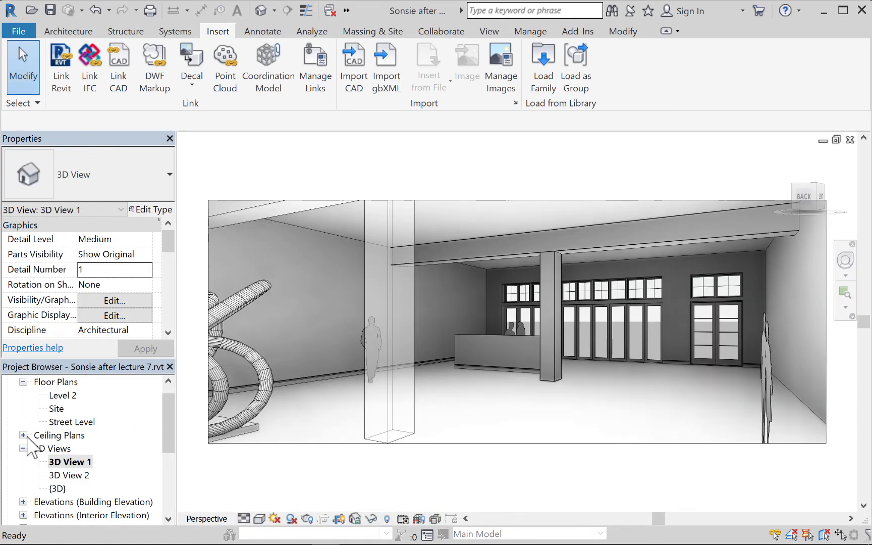
left_click(23, 435)
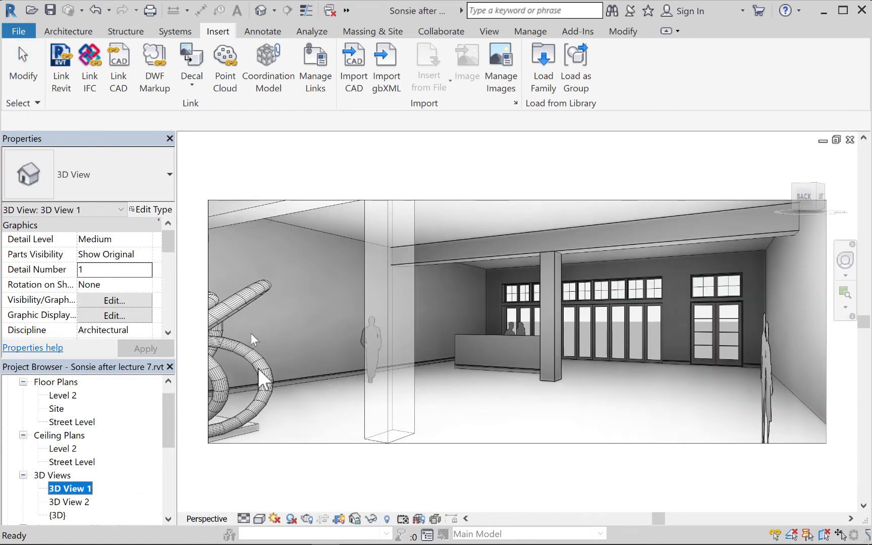
double_click(64, 462)
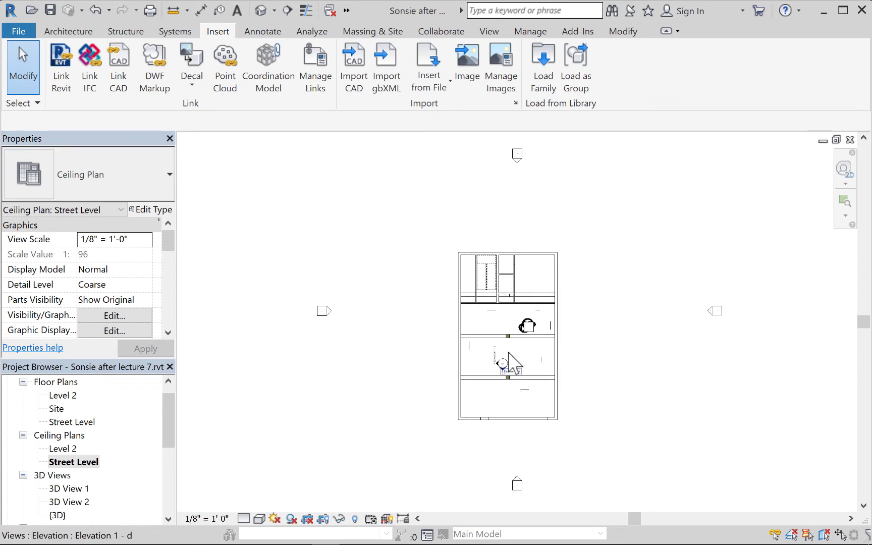
scroll(504, 358, "up", 5)
scroll(509, 353, "up", 1)
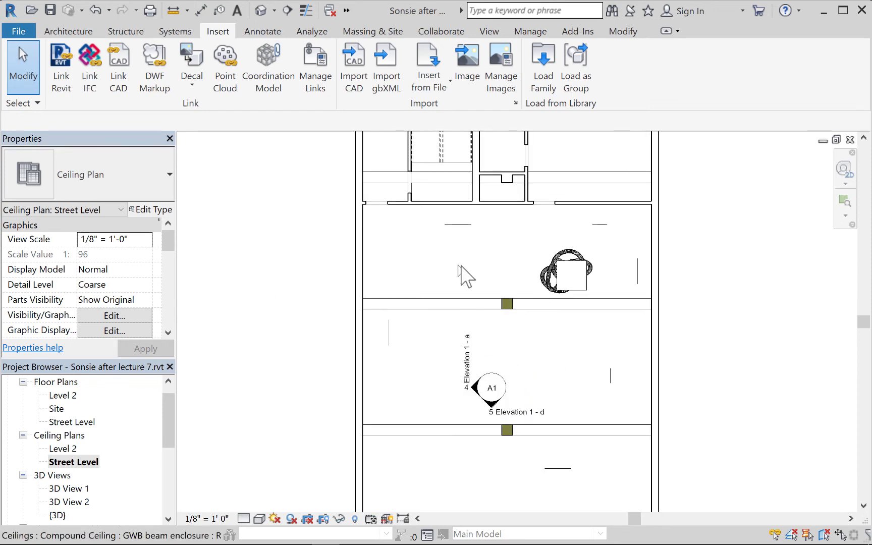
middle_click_drag(464, 274, 425, 394)
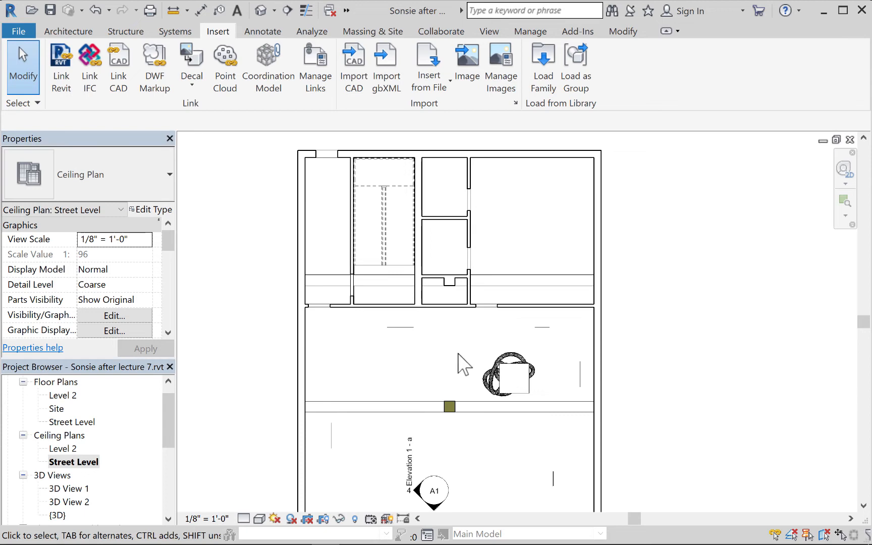
Hide the imported sculpture in the Street Level ceiling plan, hiding only that element
scroll(413, 352, "up", 2)
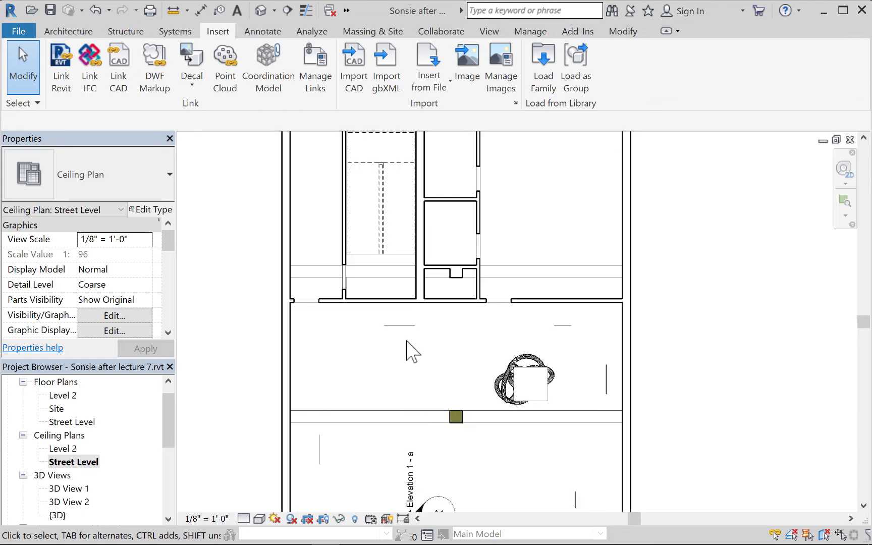
middle_click_drag(412, 353, 429, 384)
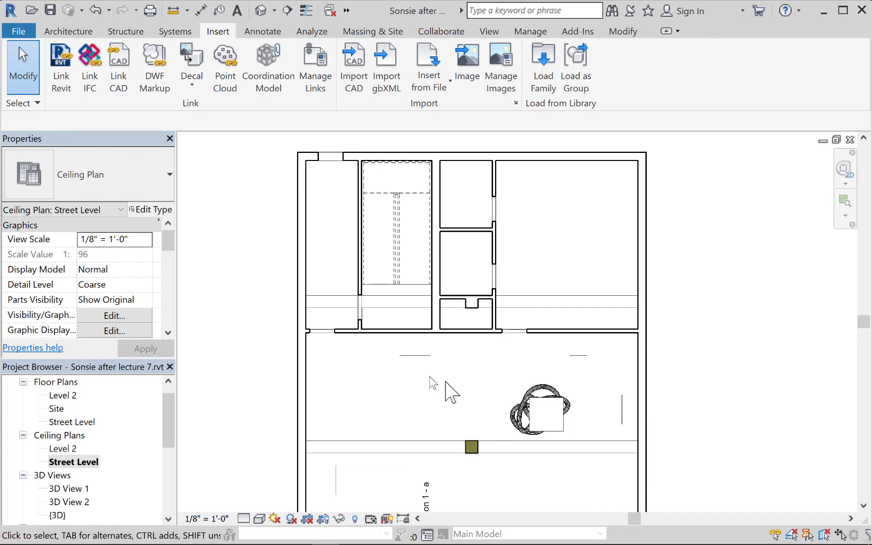
left_click(544, 420)
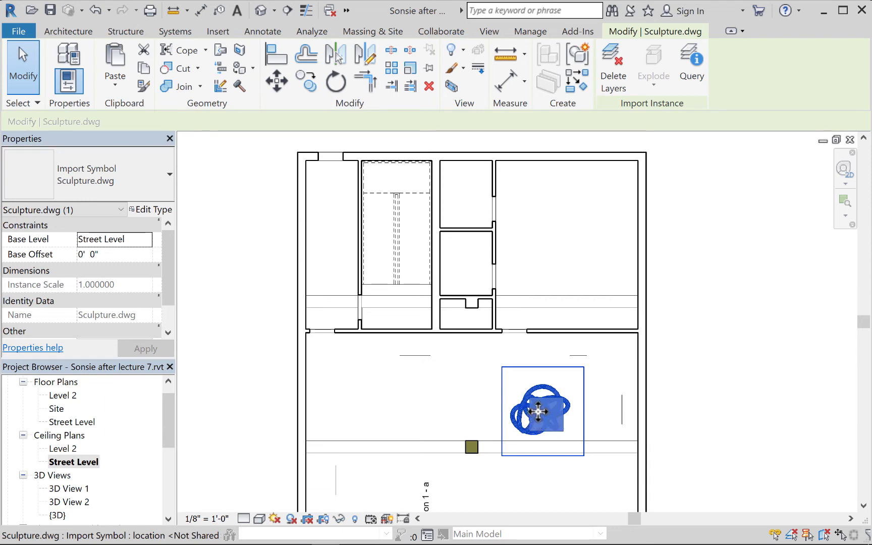
right_click(538, 411)
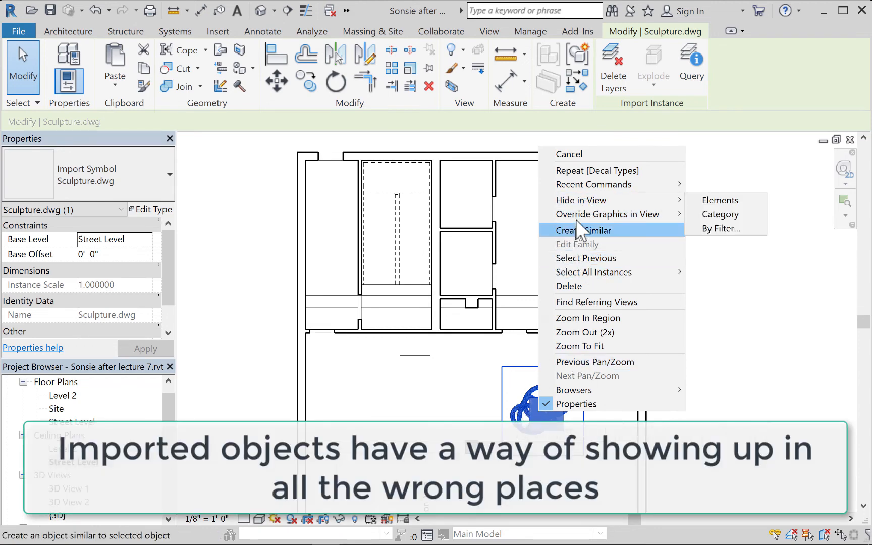
mouse_move(577, 201)
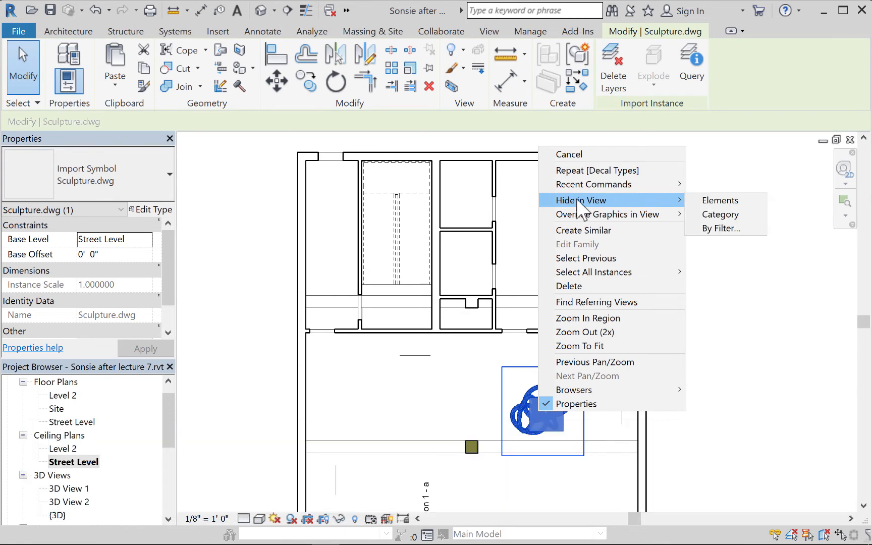
left_click(712, 200)
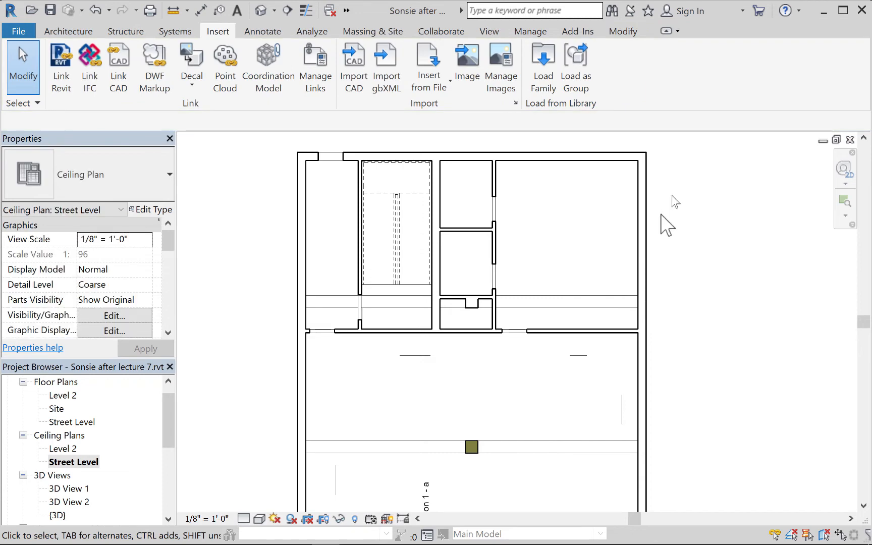
Select the four people entourage elements around the upper dining area and hide these elements in the view
left_click(622, 409)
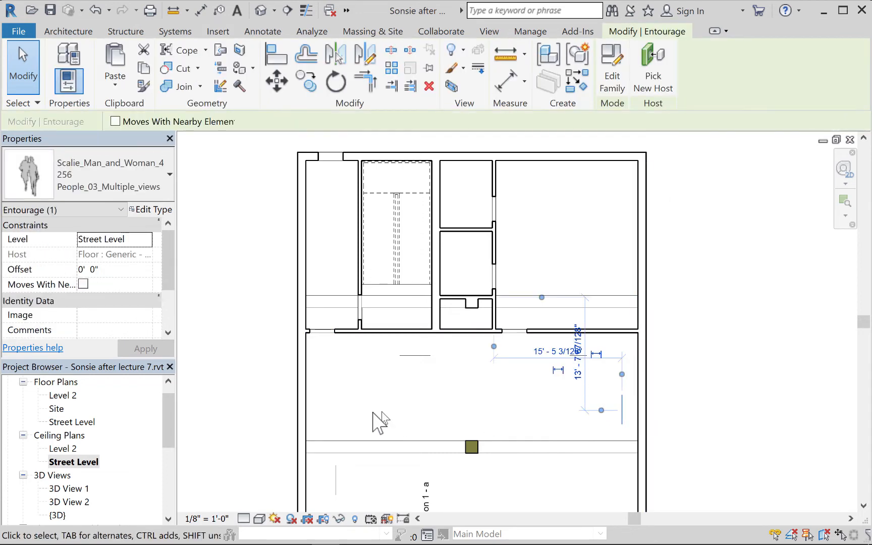
left_click(415, 356, "ctrl")
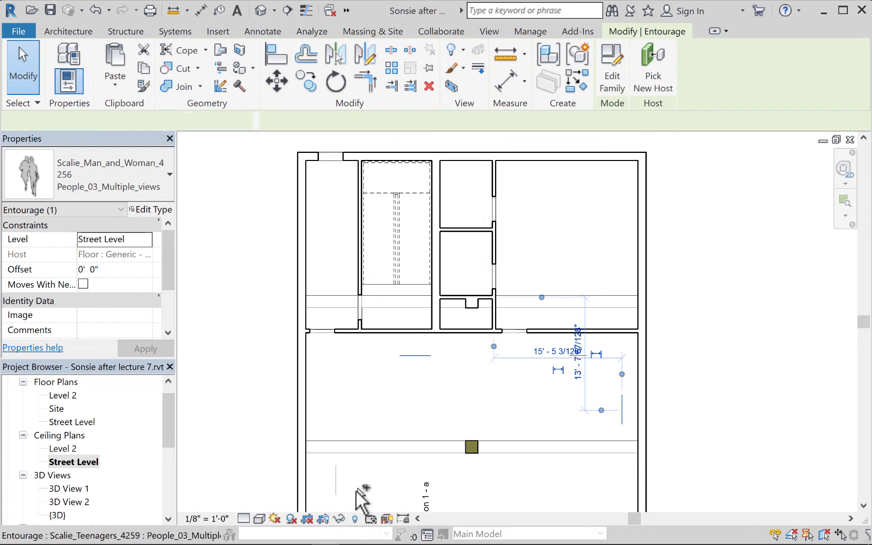
left_click(332, 484, "ctrl")
left_click(579, 360, "ctrl")
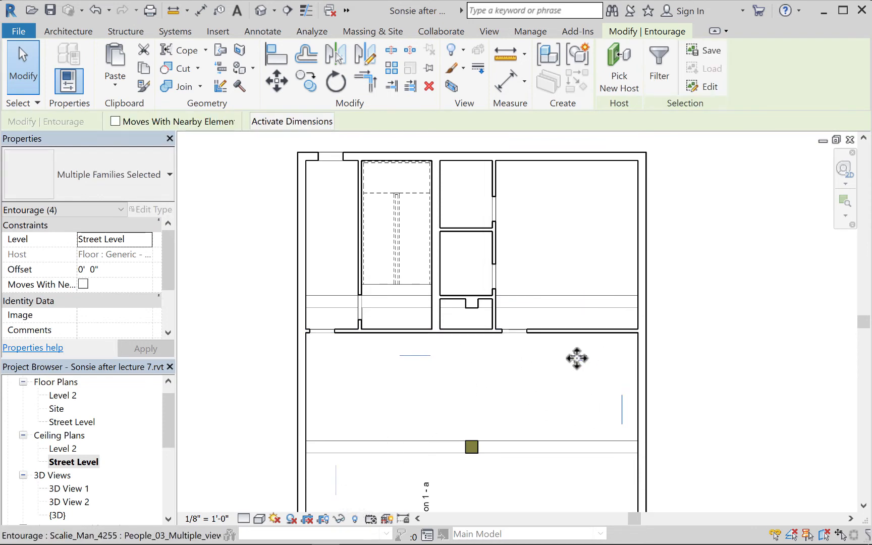
right_click(579, 357)
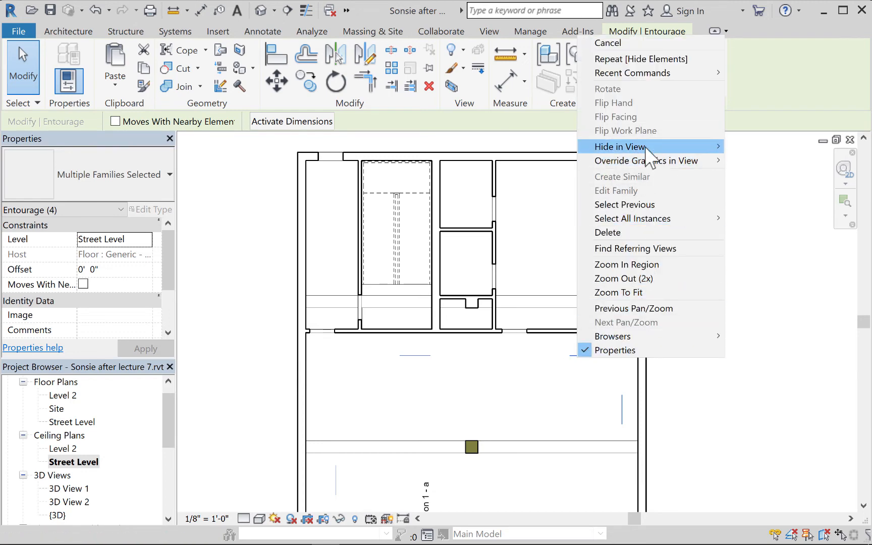
mouse_move(712, 151)
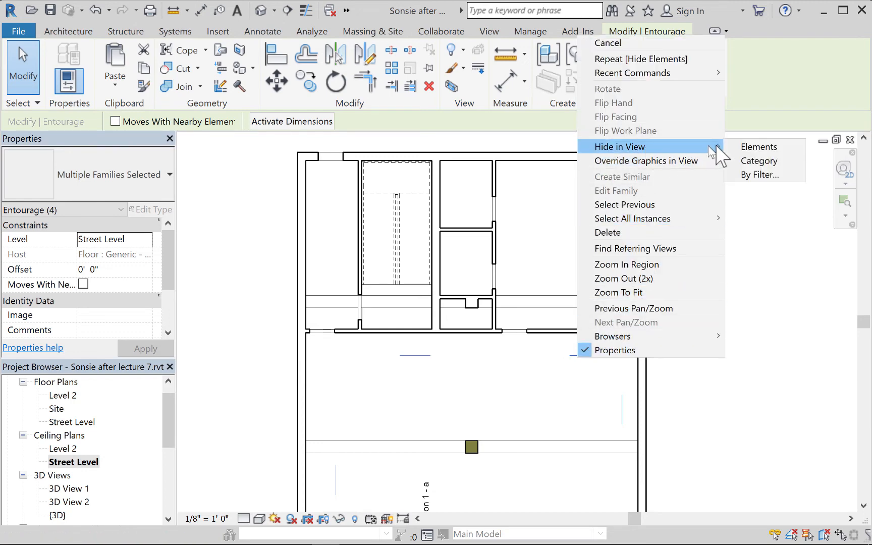
left_click(756, 147)
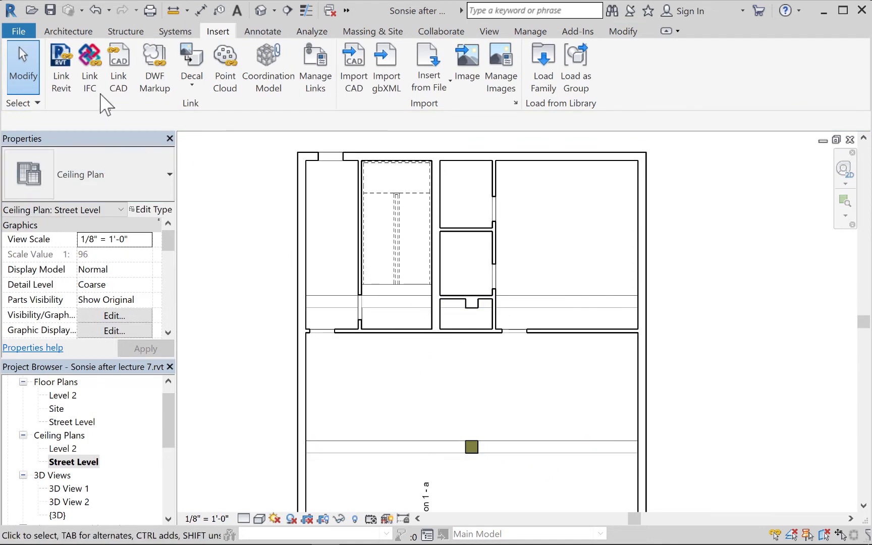
Place an automatic 2' x 2' ACT System ceiling with a height offset of 10' 0" in the large back room
left_click(68, 32)
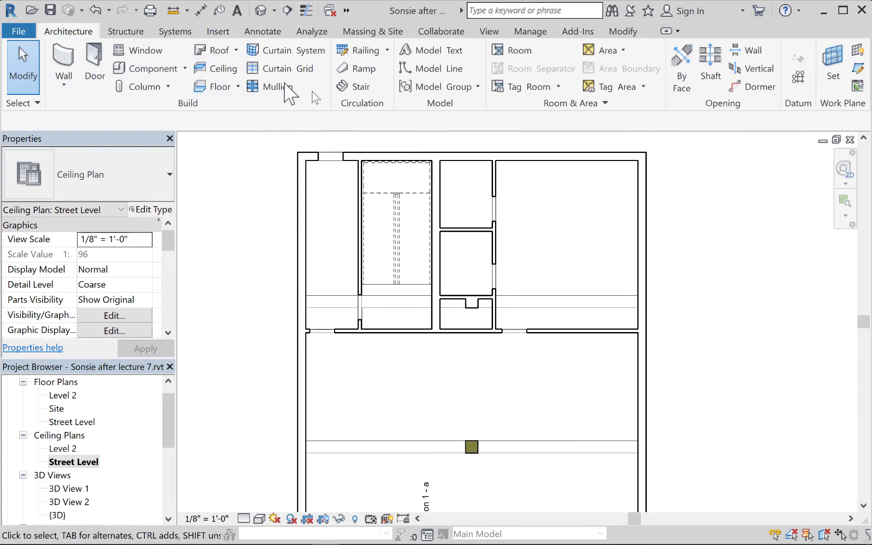
left_click(211, 70)
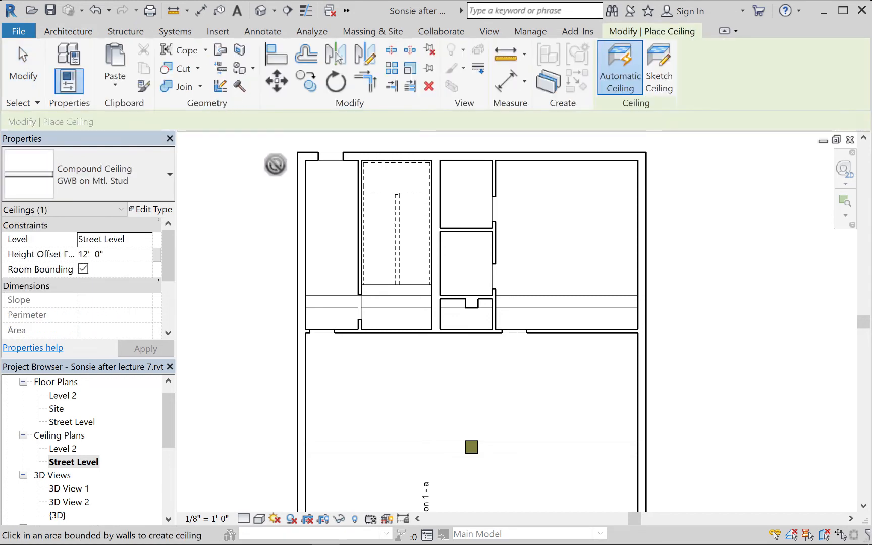
left_click(155, 180)
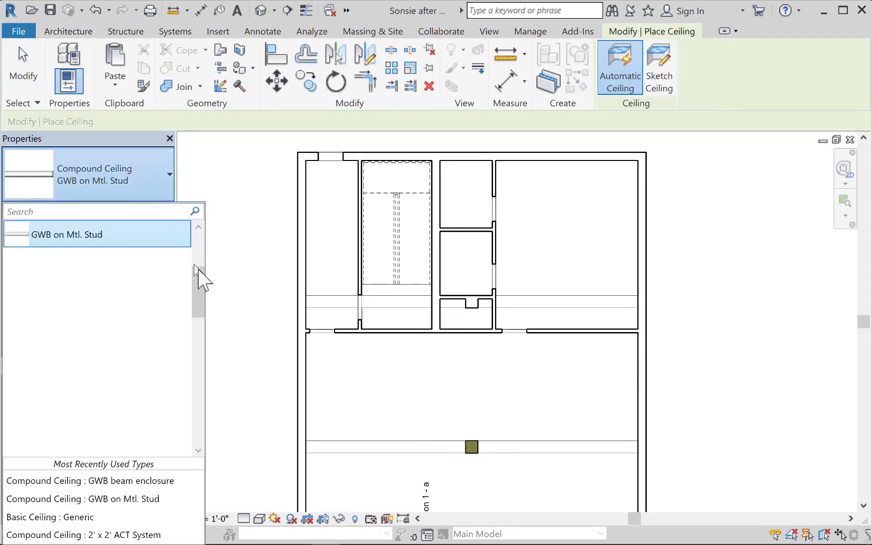
left_click_drag(200, 291, 192, 250)
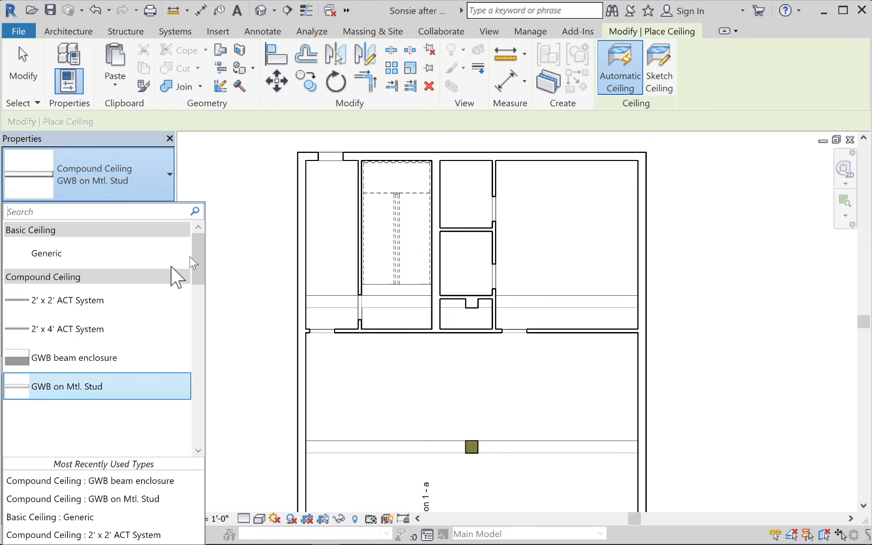
left_click(96, 301)
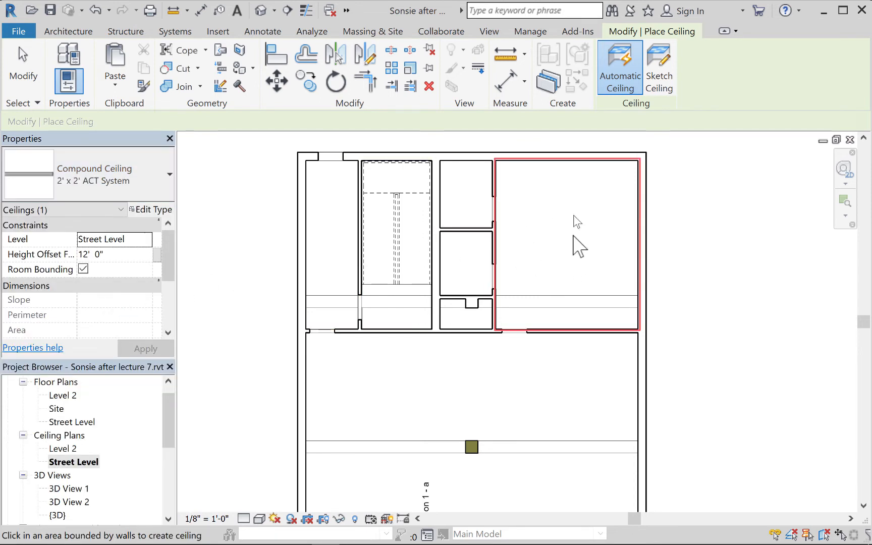
left_click(87, 255)
double_click(85, 255)
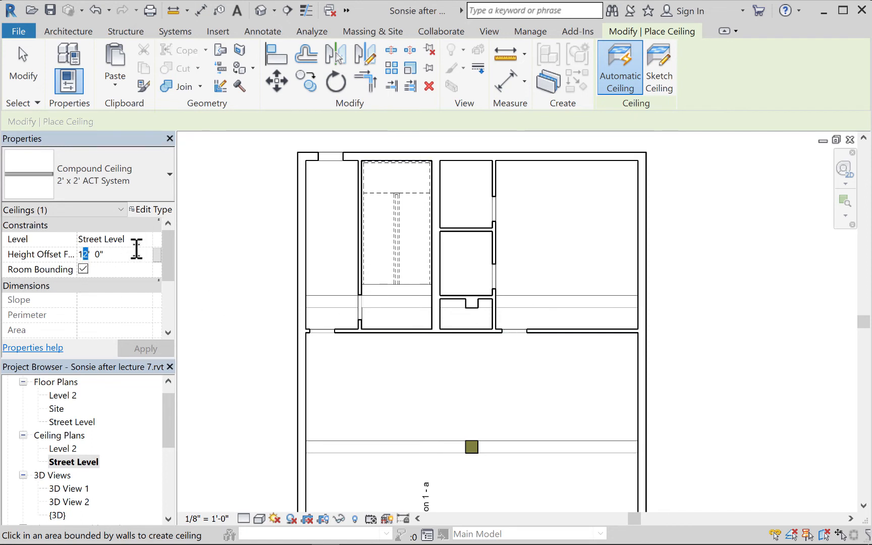
type("0")
left_click(145, 348)
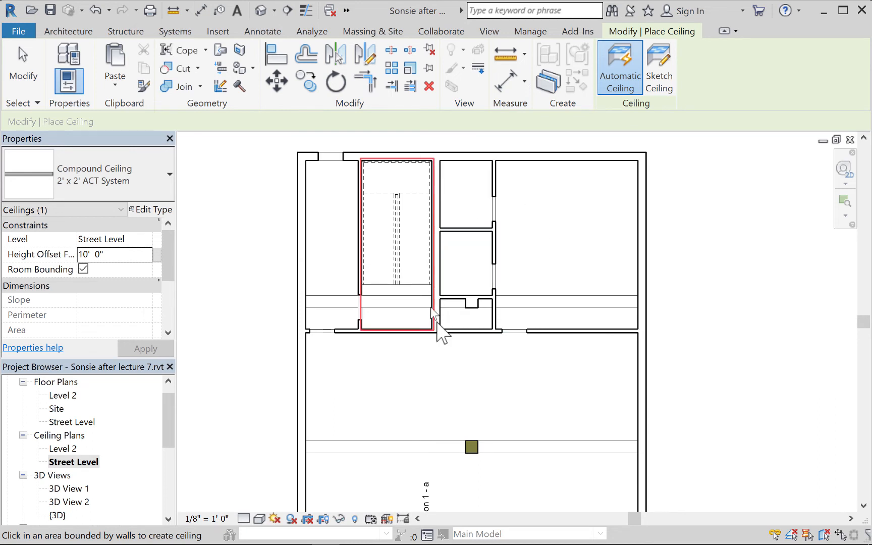
left_click(552, 243)
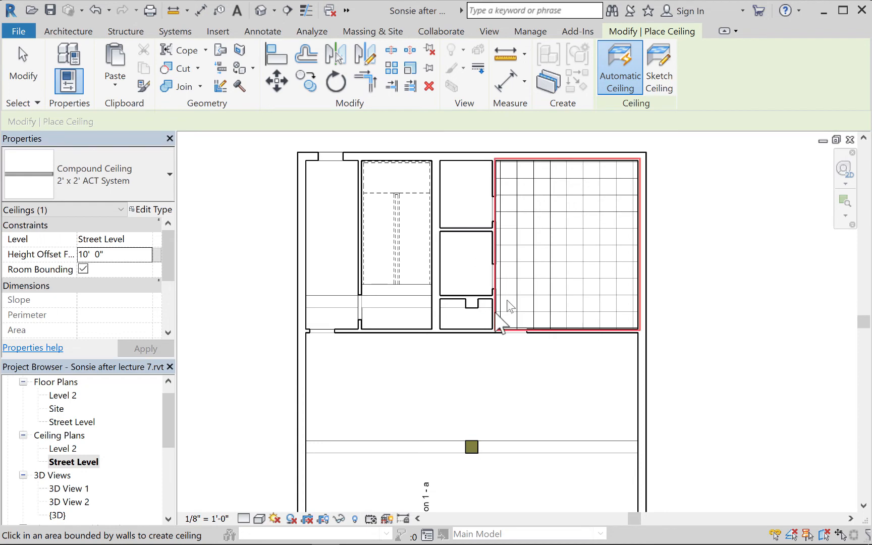
Sketch a rectangular ceiling boundary about 24' 6" by 7' 0" between the back rooms and first column, using type GWB on Mtl. Stud
middle_click_drag(457, 361, 469, 261)
scroll(522, 409, "up", 1)
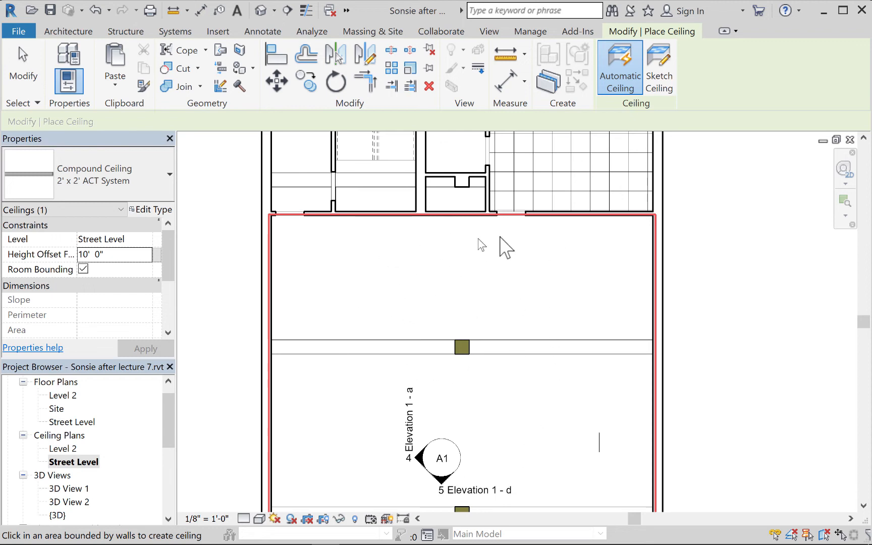
middle_click_drag(565, 337, 599, 324)
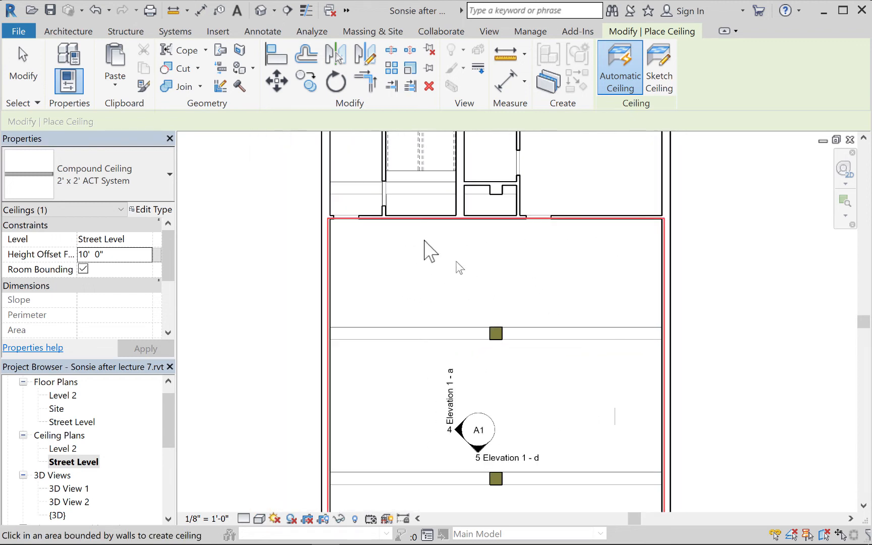
left_click(438, 299)
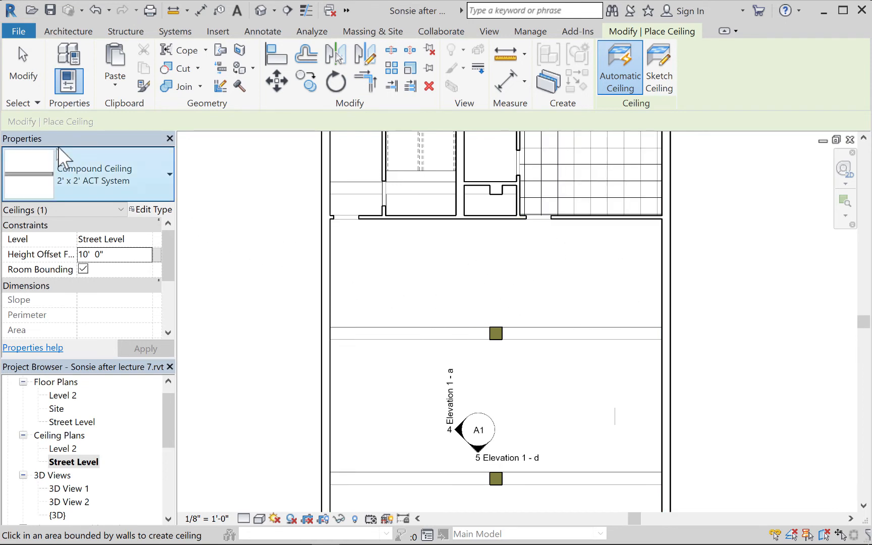
left_click(660, 81)
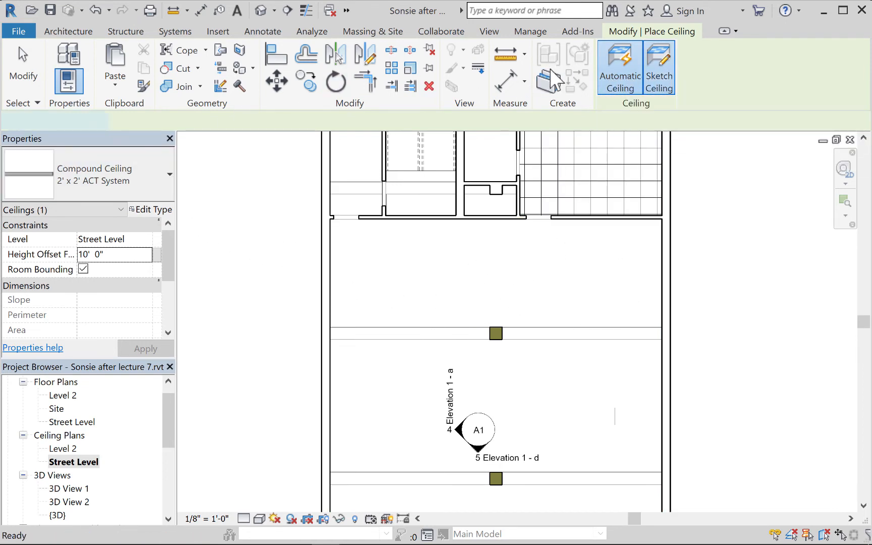
left_click(675, 50)
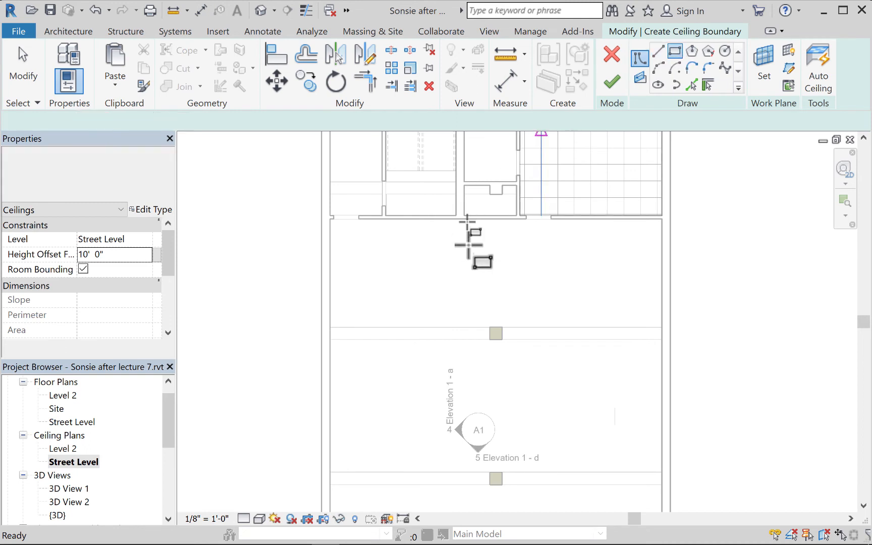
left_click(395, 240)
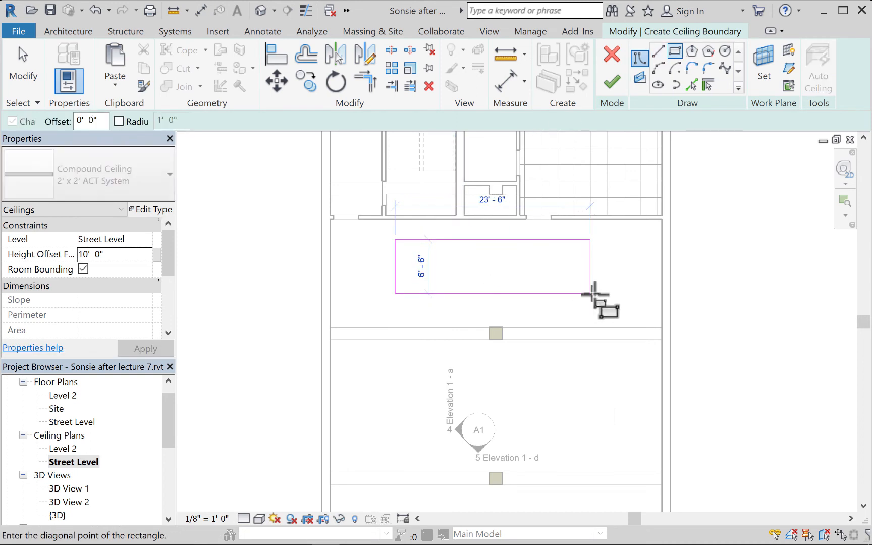
left_click(599, 297)
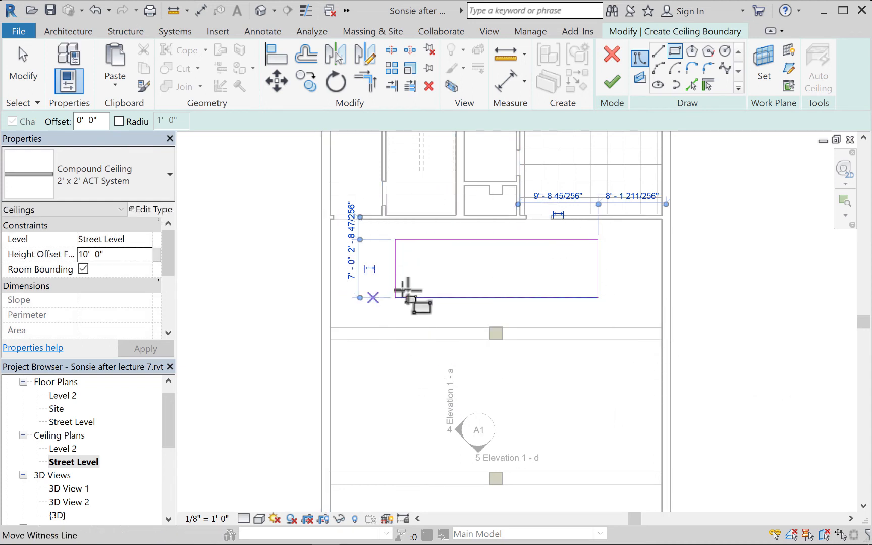
left_click(92, 175)
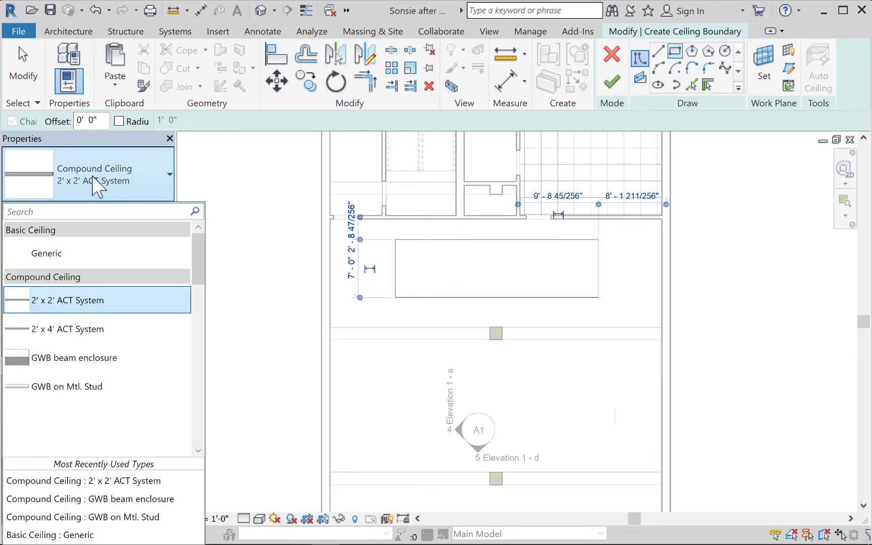
left_click(87, 389)
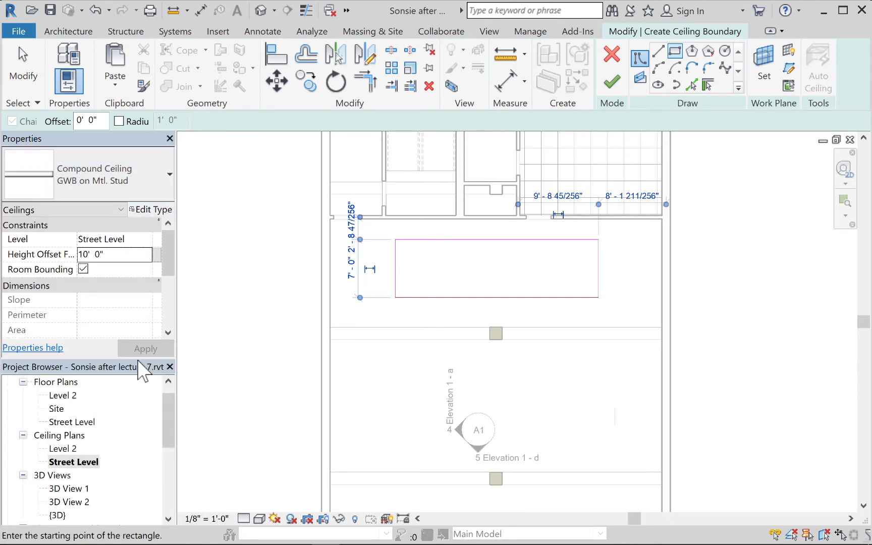
Set the sketched ceiling's height offset to 12' 0" and return it to 10' 0"
left_click(90, 255)
double_click(87, 254)
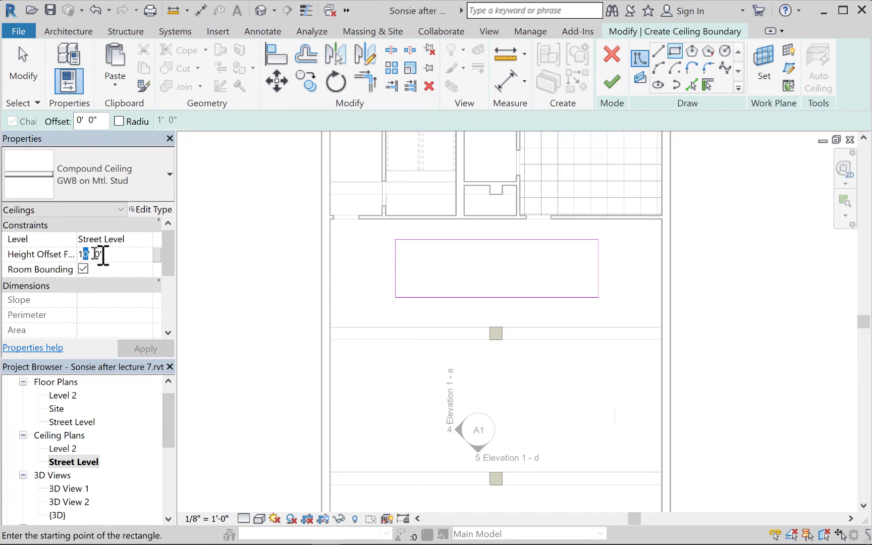
type("12")
key("Return")
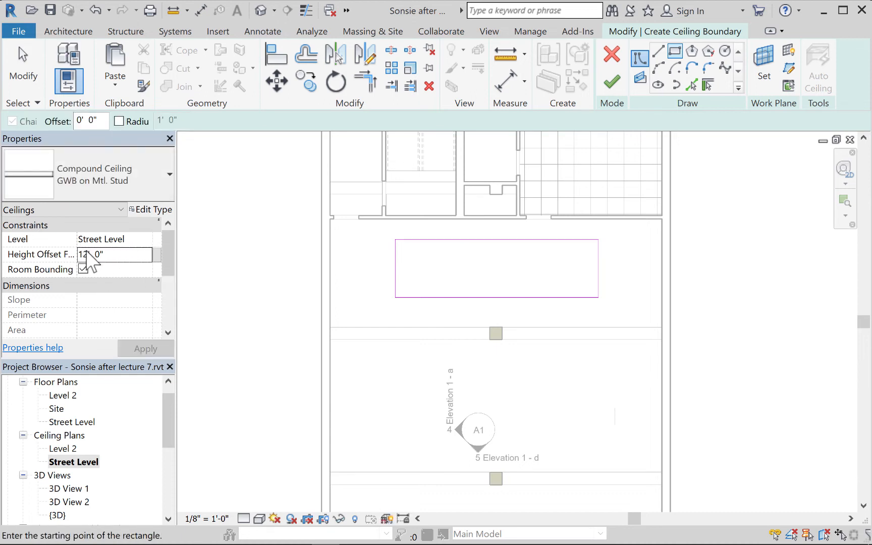
double_click(93, 255)
type("10")
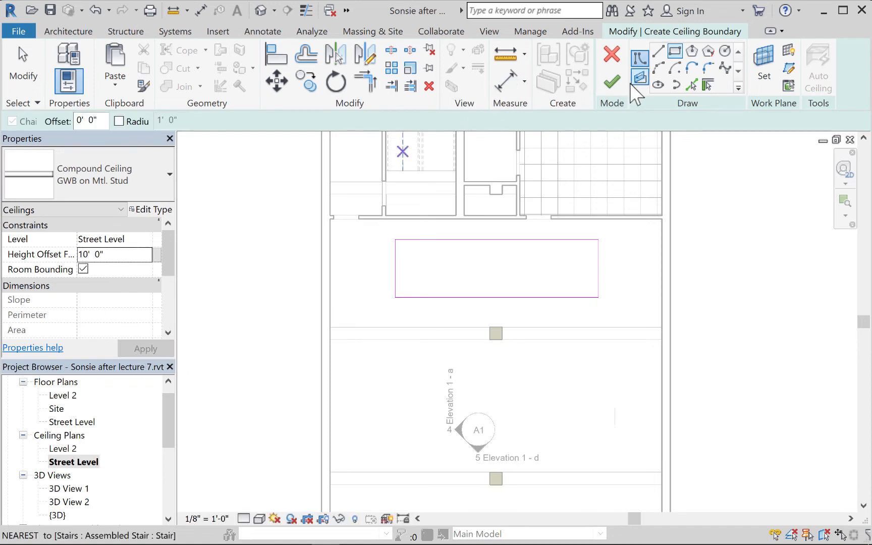
Finish the boundary sketch to create the rectangular GWB ceiling in the dining area
left_click(612, 81)
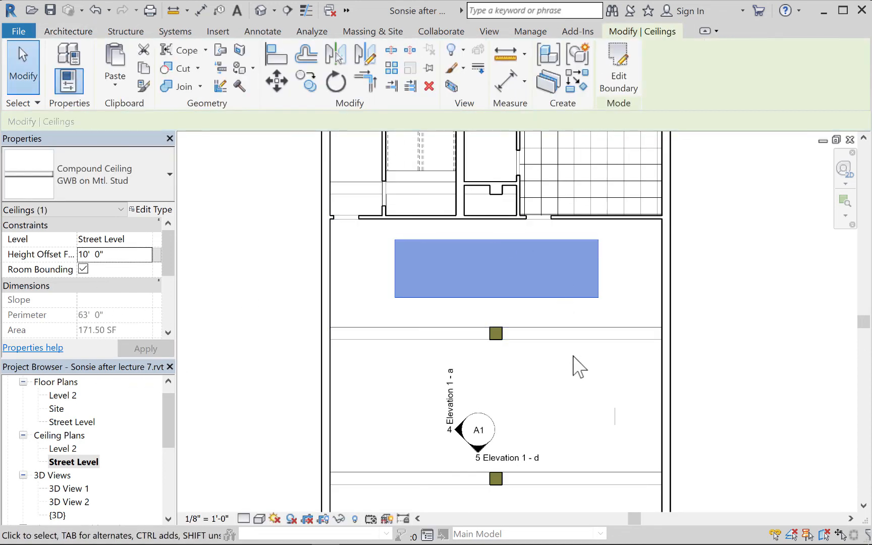
middle_click_drag(558, 365, 565, 445)
scroll(566, 445, "up", 1)
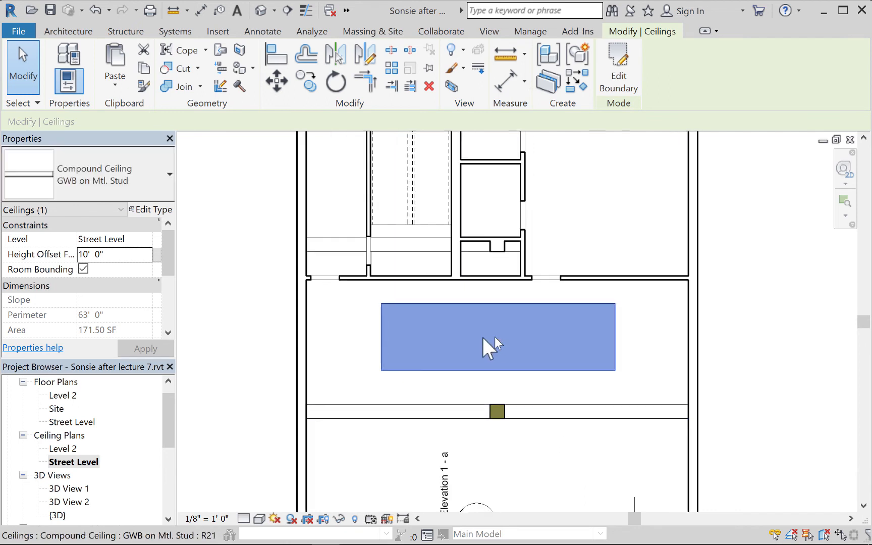
middle_click_drag(263, 271, 271, 330)
scroll(266, 331, "down", 1)
scroll(273, 298, "up", 1)
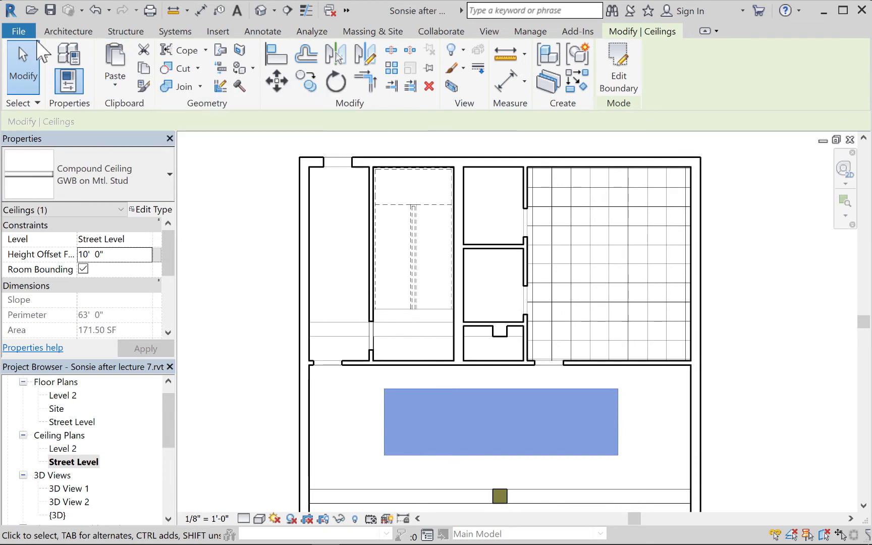
Start placing a component and look through the loaded types for a light fixture
left_click(70, 34)
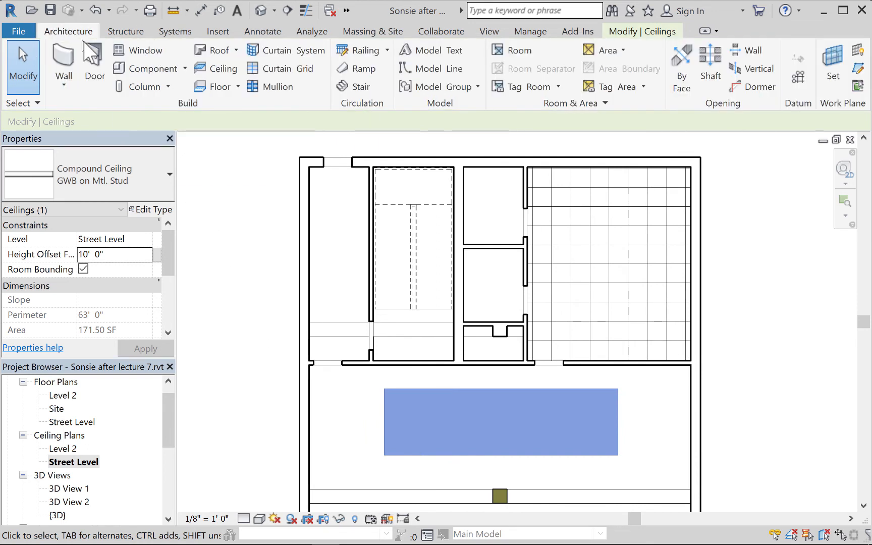
left_click(185, 71)
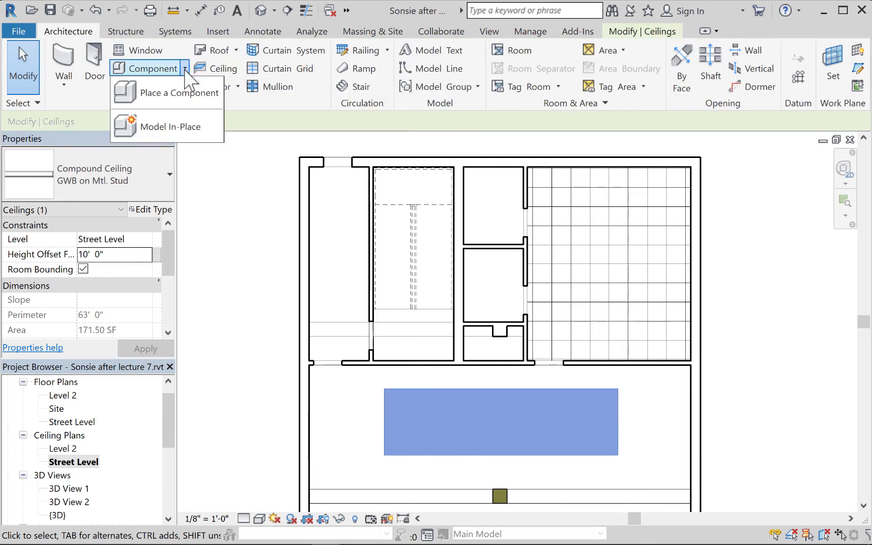
left_click(154, 95)
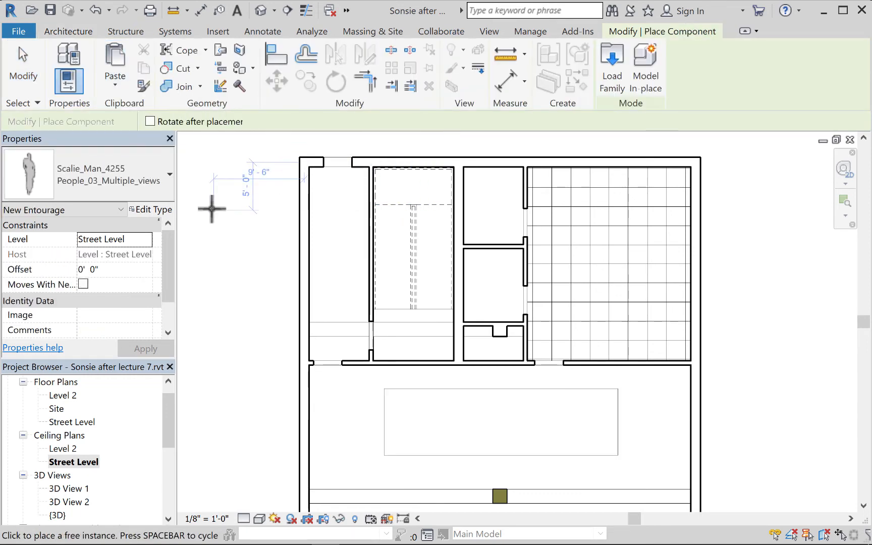
left_click(170, 176)
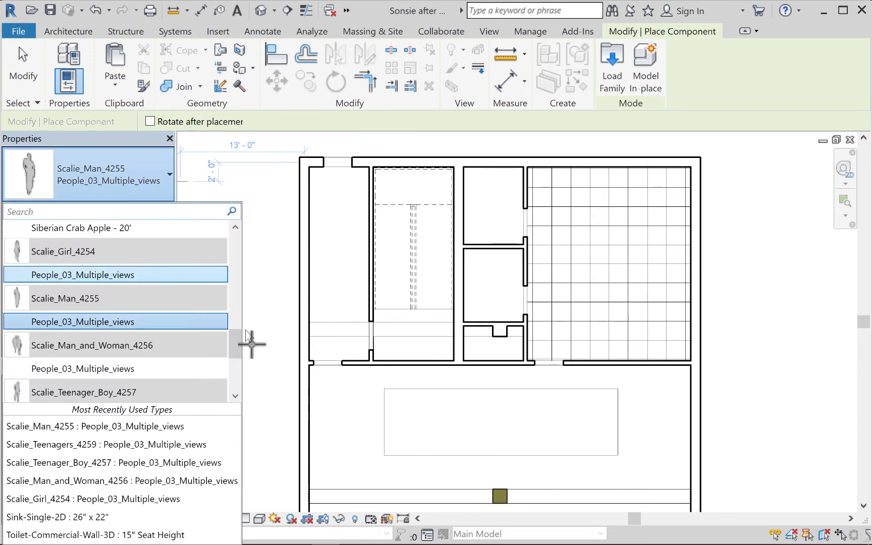
left_click_drag(234, 352, 229, 236)
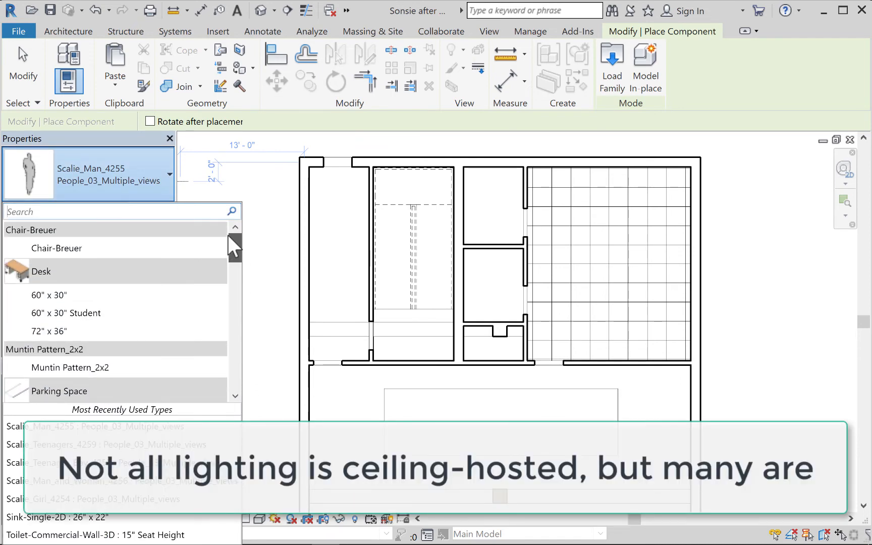
Start loading a family and go to the Internal folder under Lighting, Architectural in the US Imperial library
left_click(613, 65)
left_click(612, 56)
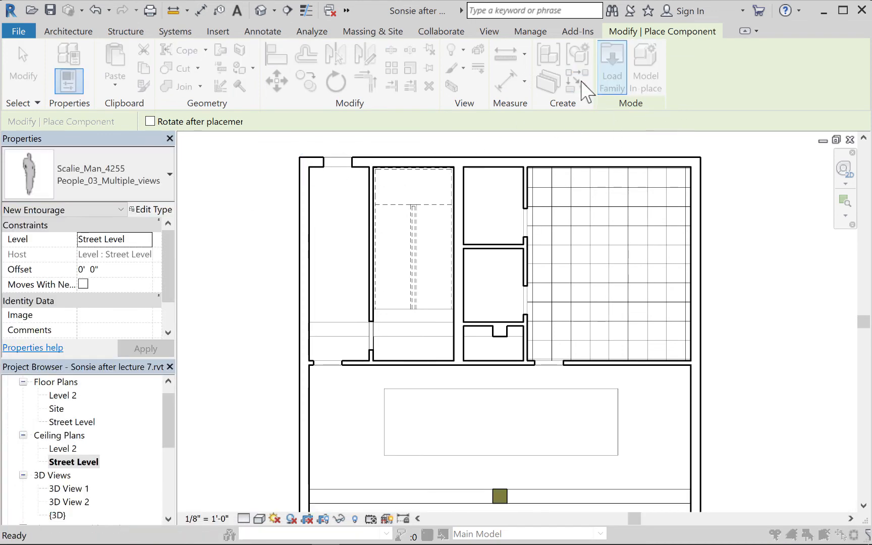
scroll(361, 306, "down", 4)
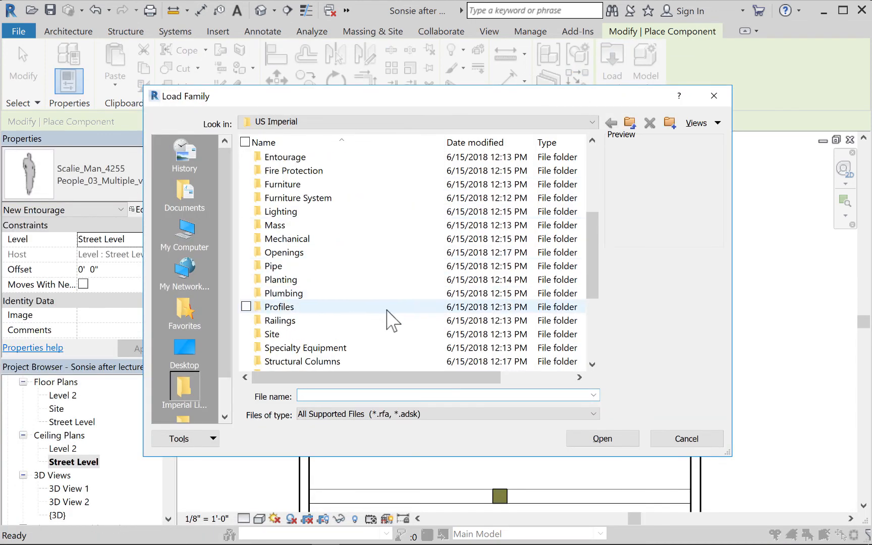
double_click(290, 212)
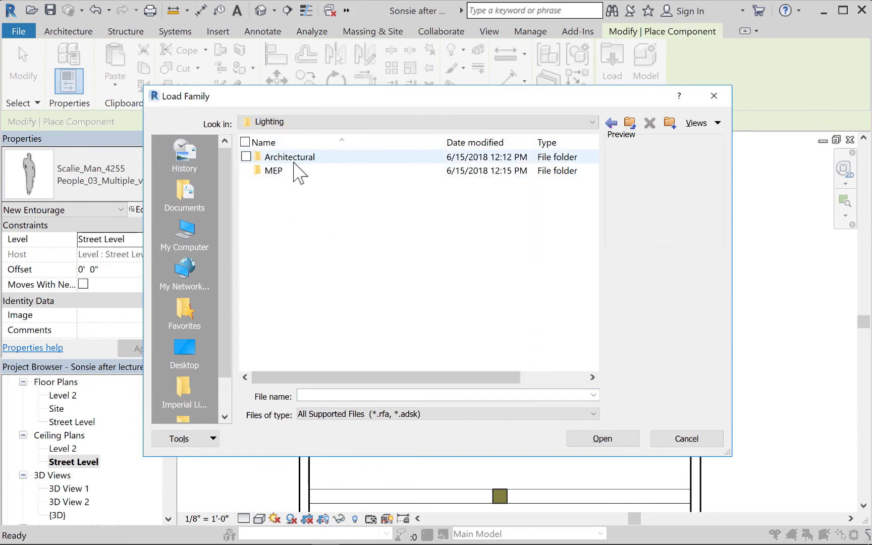
left_click(292, 159)
double_click(292, 160)
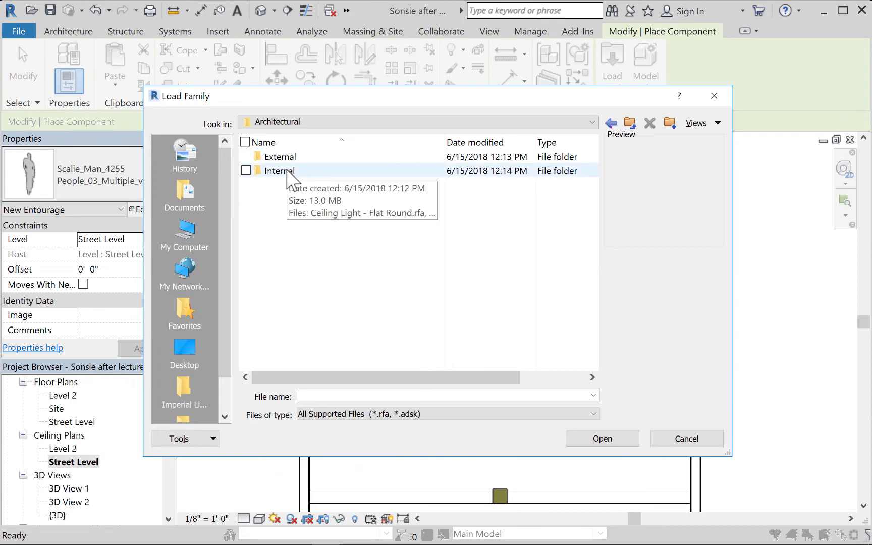
left_click(288, 172)
double_click(287, 171)
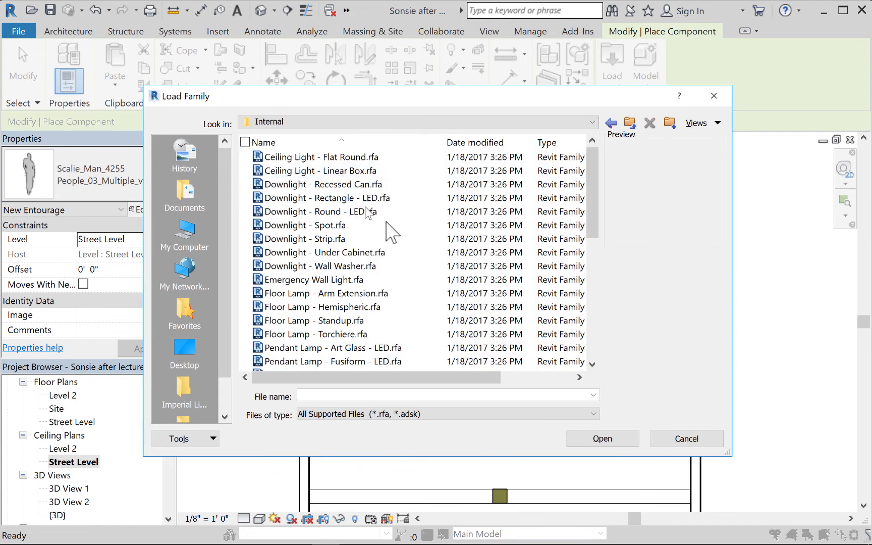
Preview the ceiling light and downlight families, from Ceiling Light - Flat Round through Downlight - Spot
left_click(313, 159)
key("Down")
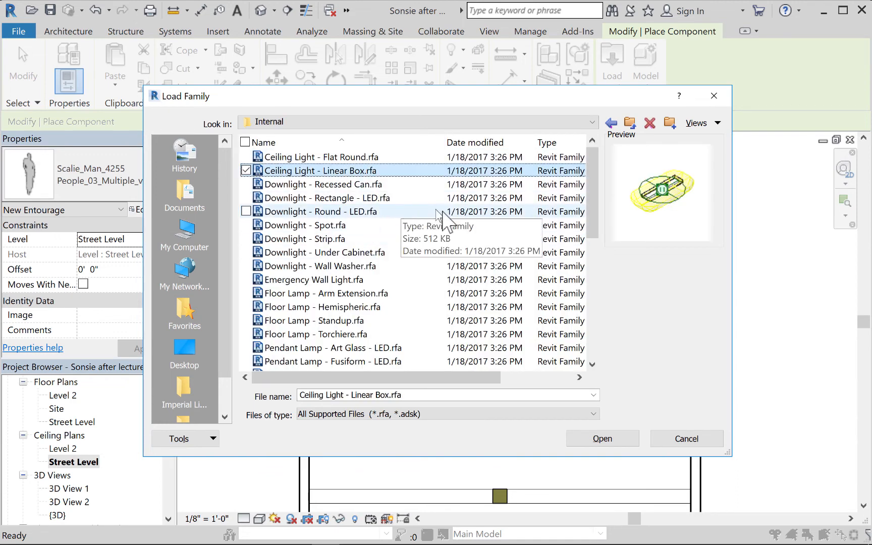
key("Down")
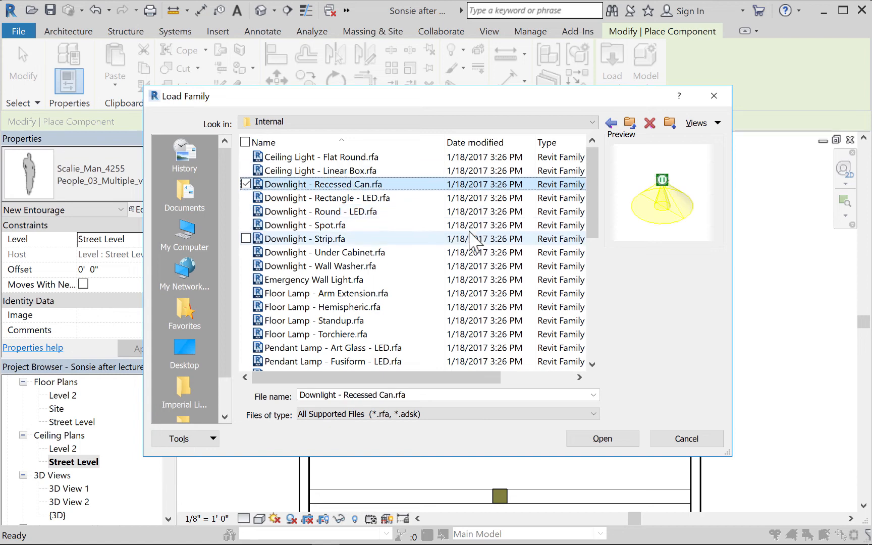
key("Up")
key("Down")
key("Down")
key("Down")
key("Down")
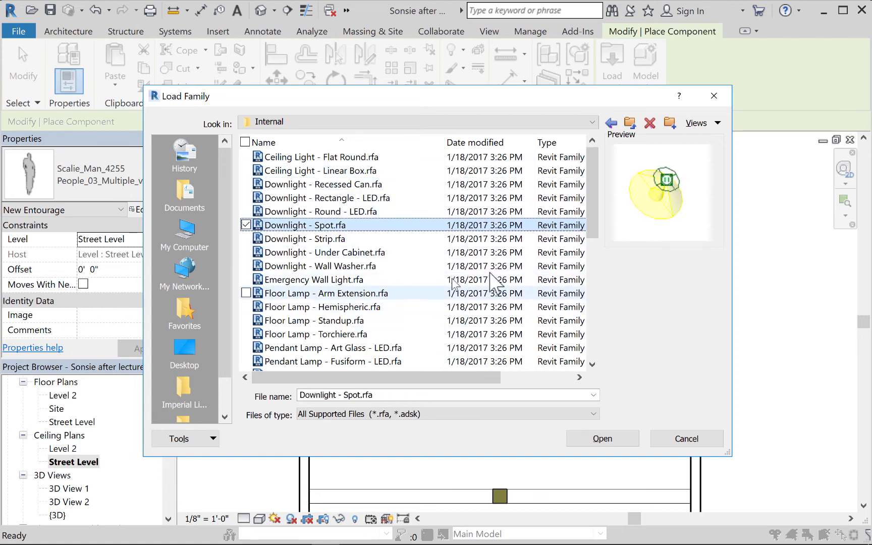
Duplicate the Pendant Lamp - Art Glass - LED and Floor Lamp - Torchiere family files within the folder
left_click(298, 348)
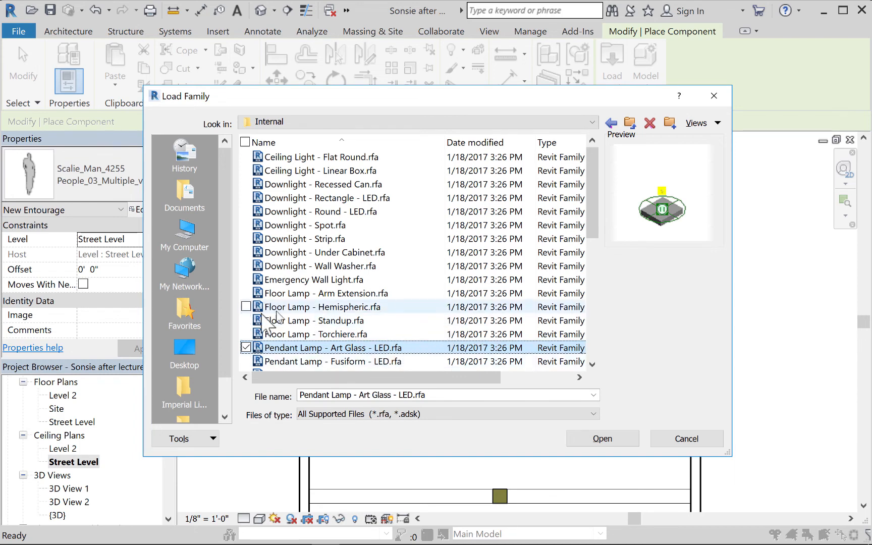
left_click(302, 334)
key("ctrl+c")
key("ctrl+v")
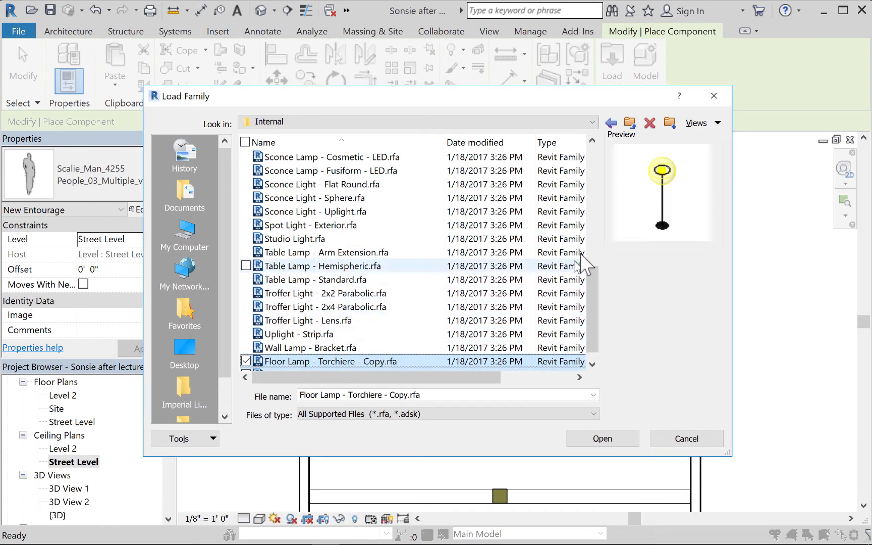
Add Sconce Light - Uplight and Downlight - Spot to the two selected lamp copies and load all four families
left_click_drag(601, 318, 597, 295)
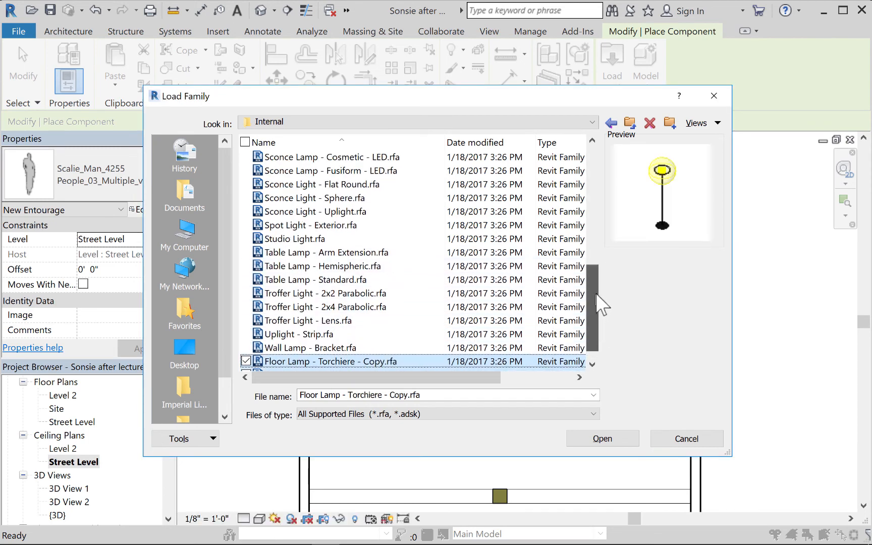
left_click(300, 212, "ctrl")
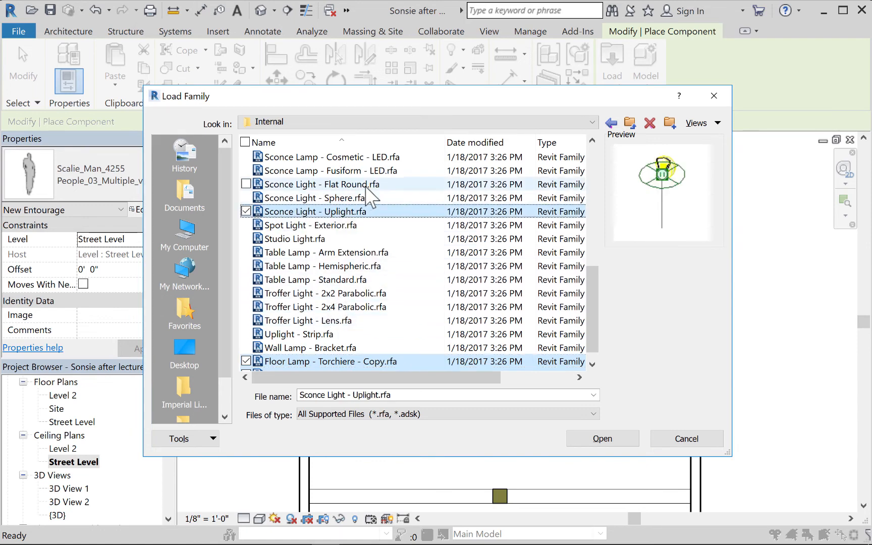
left_click_drag(590, 286, 585, 198)
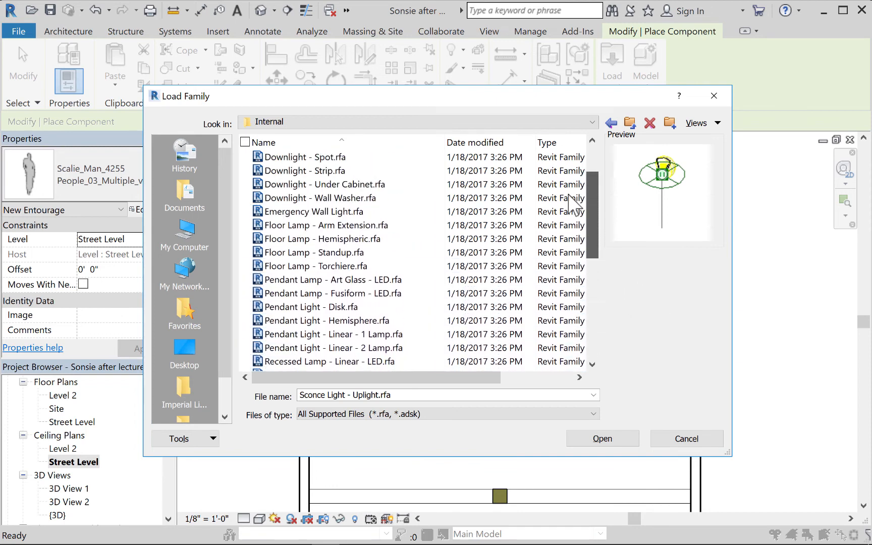
left_click(356, 156)
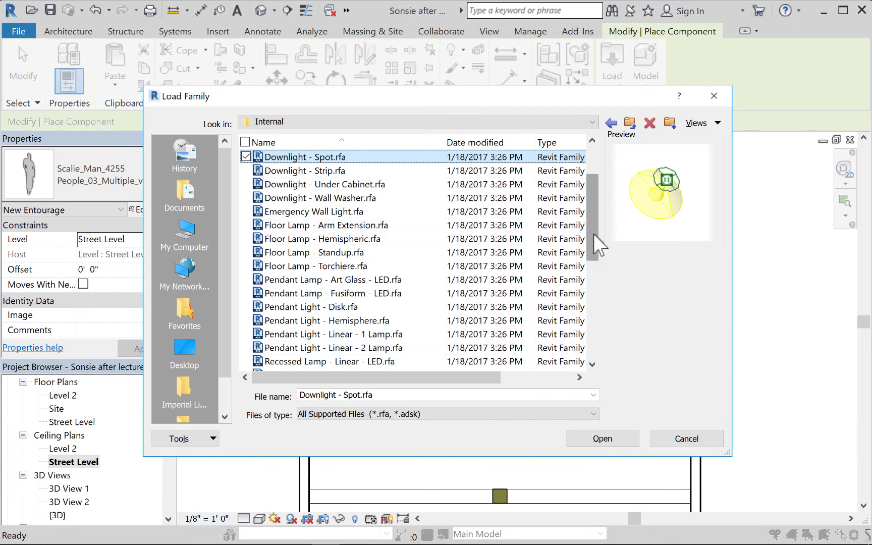
left_click_drag(595, 234, 610, 334)
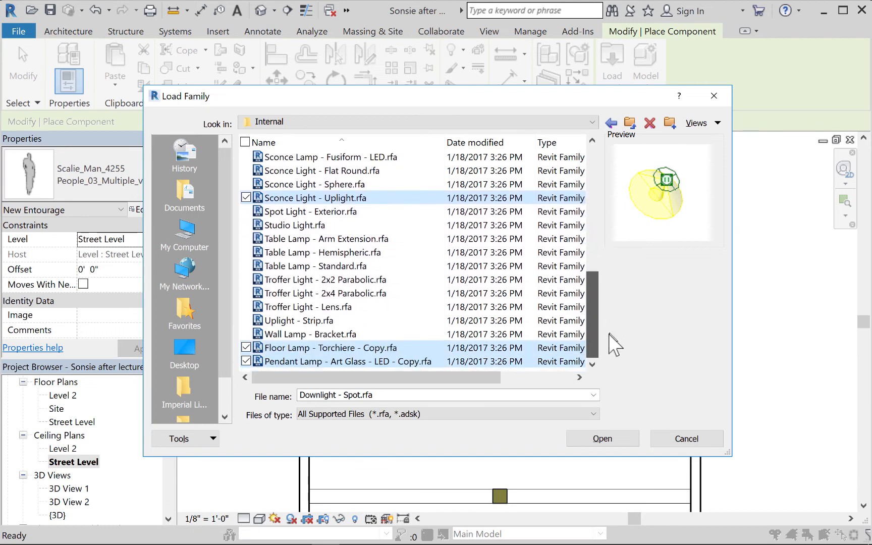
left_click(615, 439)
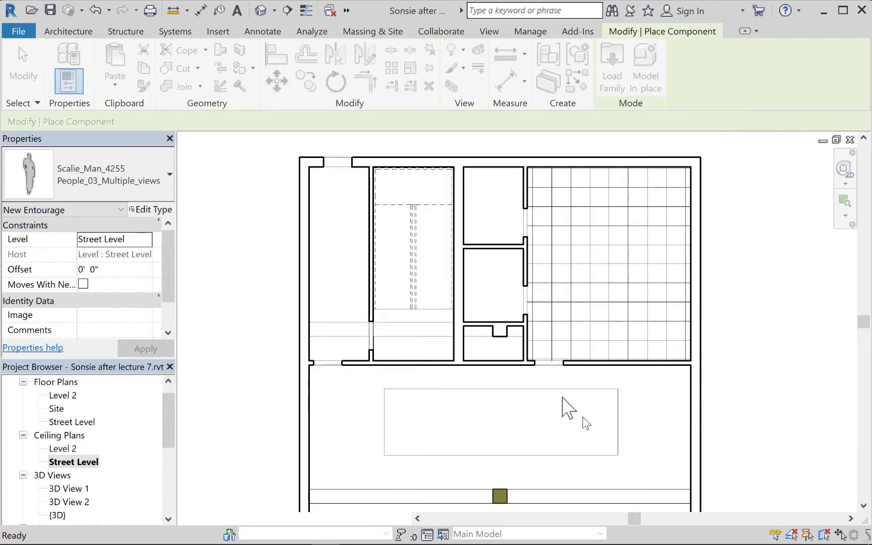
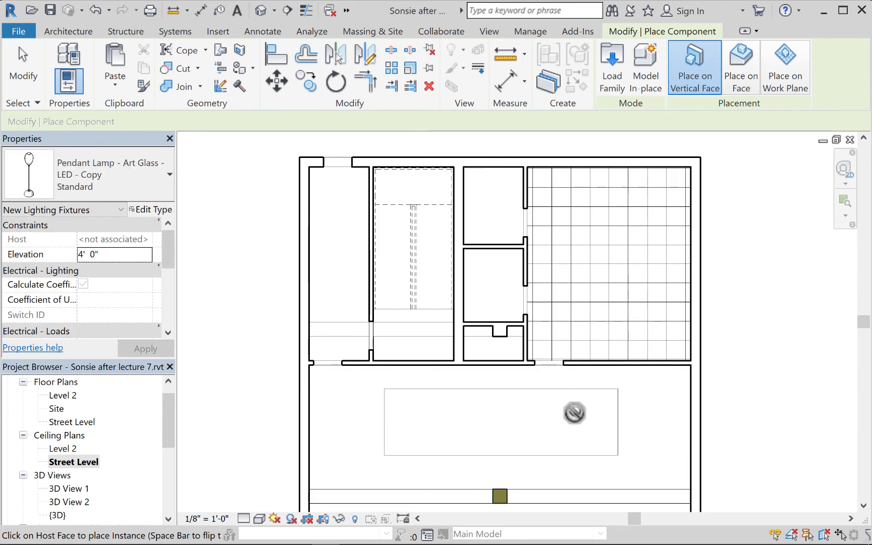
Place a Pendant Lamp - Art Glass - LED - Copy in the room with the ACT ceiling and open the Street Level floor plan
left_click(601, 259)
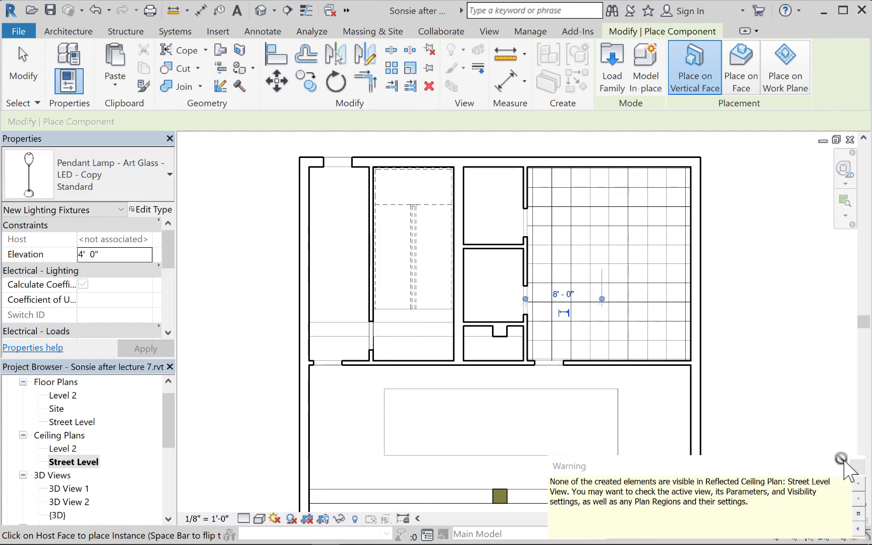
left_click(858, 468)
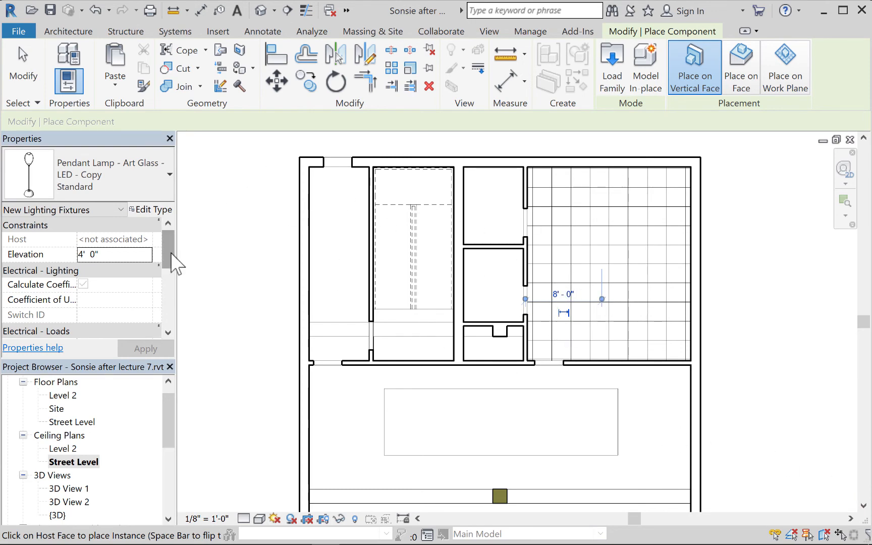
double_click(63, 396)
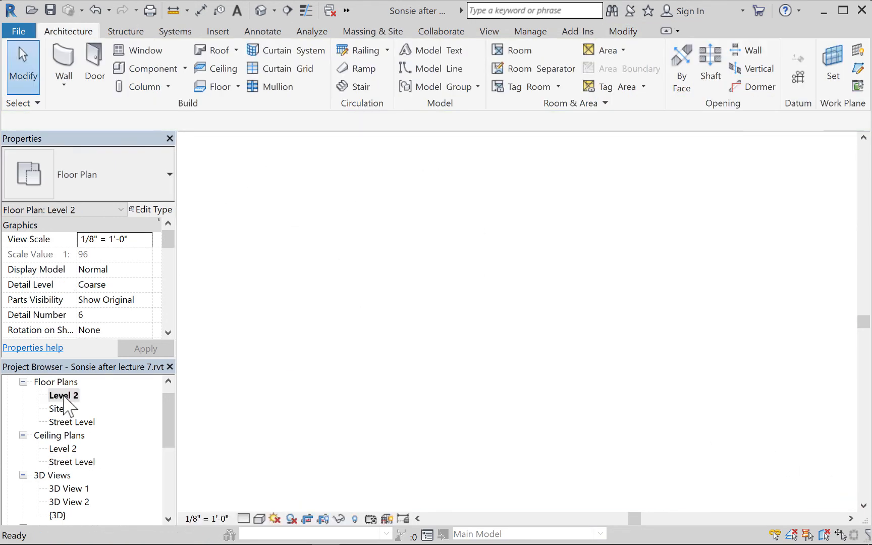
double_click(71, 422)
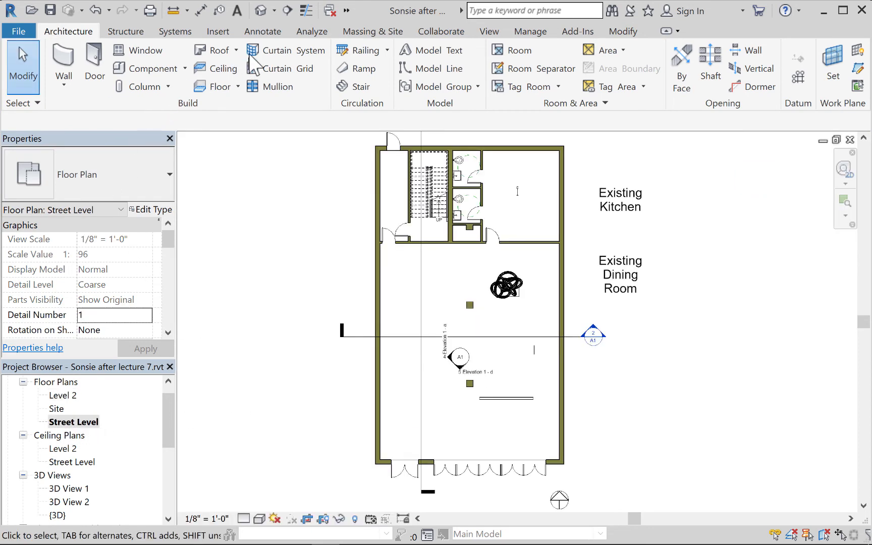
Create a perspective camera view at 5' 6" offset, looking from the kitchen's doorway toward its far corner past the lamp
left_click(274, 11)
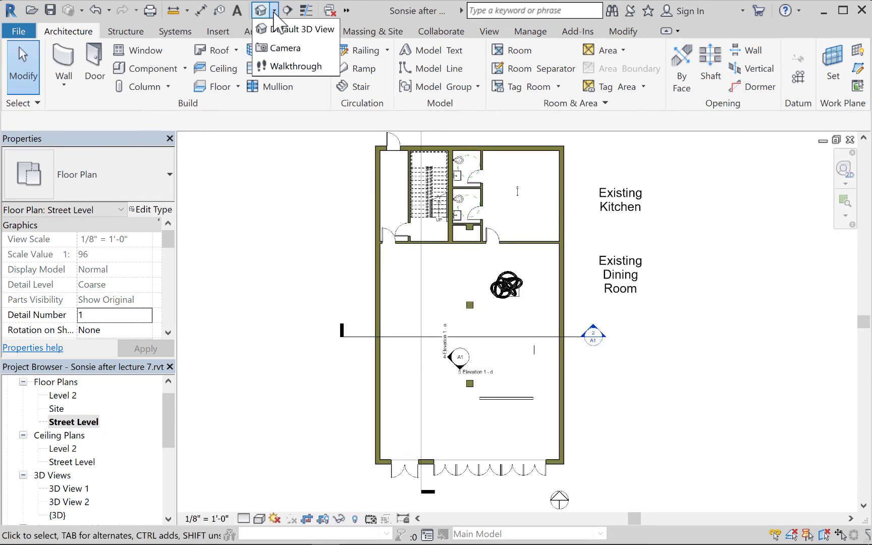
left_click(289, 47)
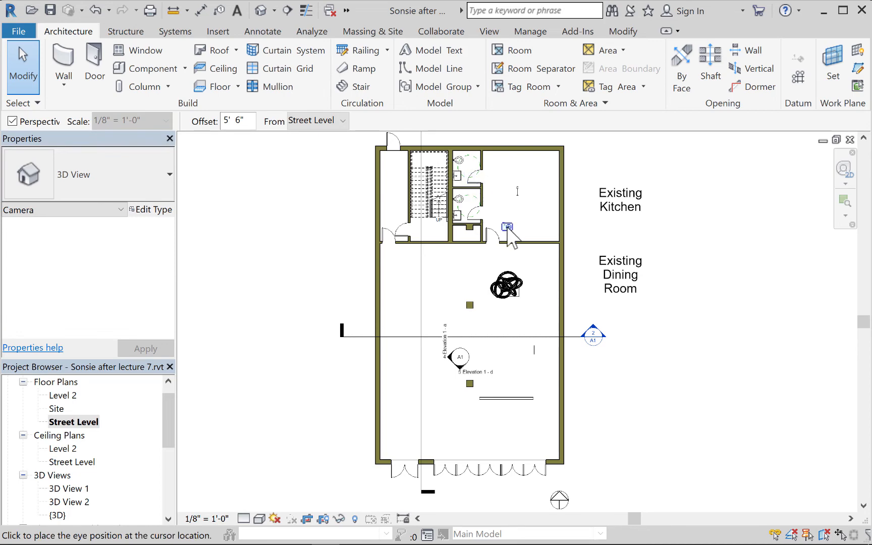
scroll(508, 234, "up", 3)
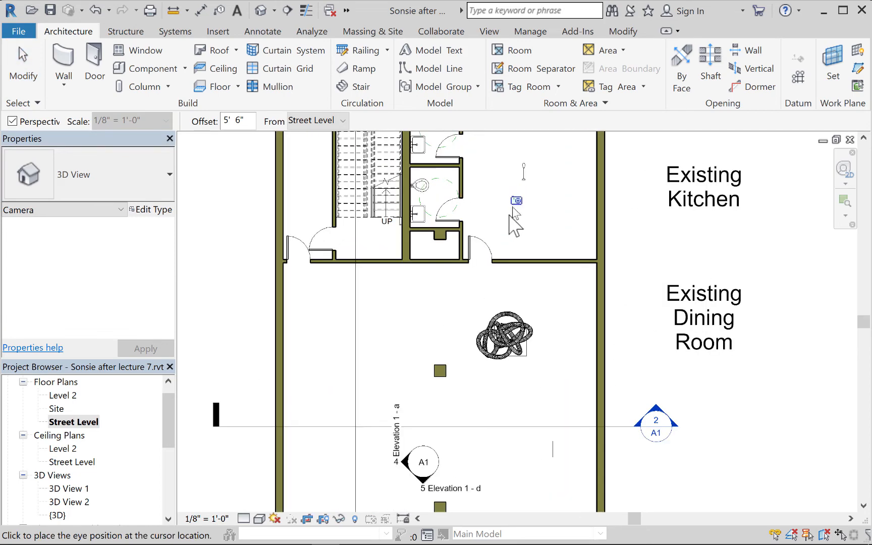
middle_click_drag(548, 214, 538, 309)
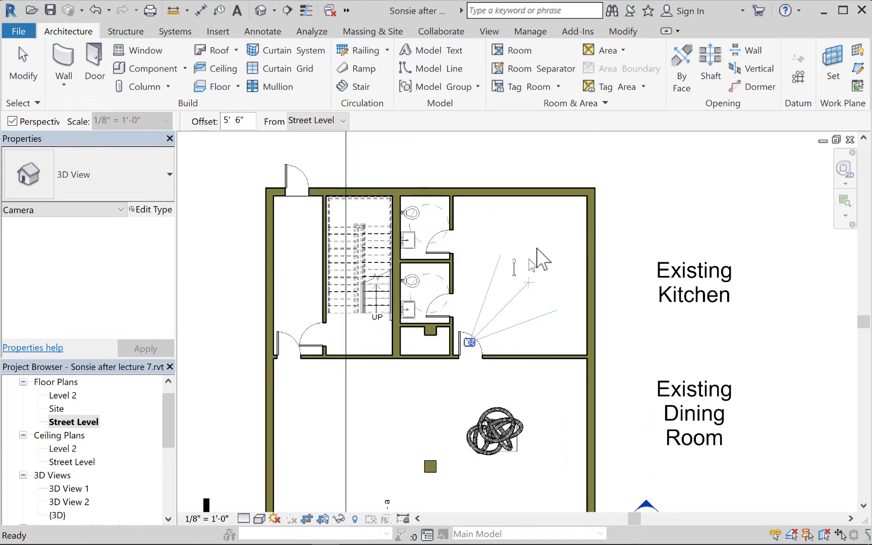
scroll(530, 266, "down", 1)
left_click(550, 209)
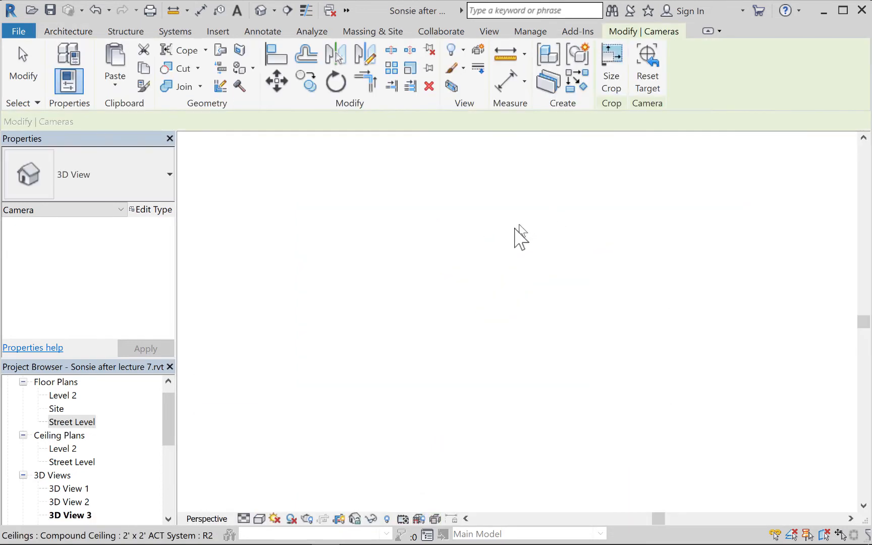
Select the pendant lamp in the kitchen camera view and inspect its orientation and position relative to the ceiling
left_click(16, 70)
left_click(540, 396)
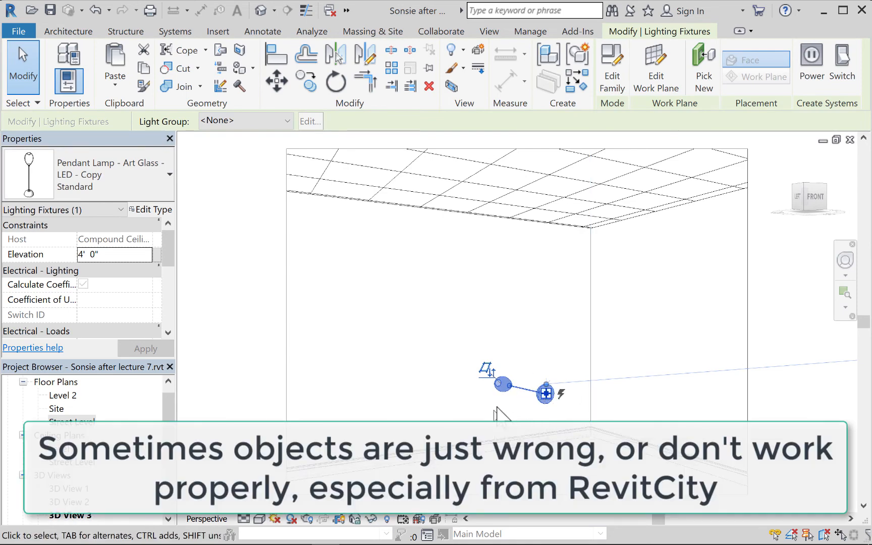
scroll(520, 408, "up", 3)
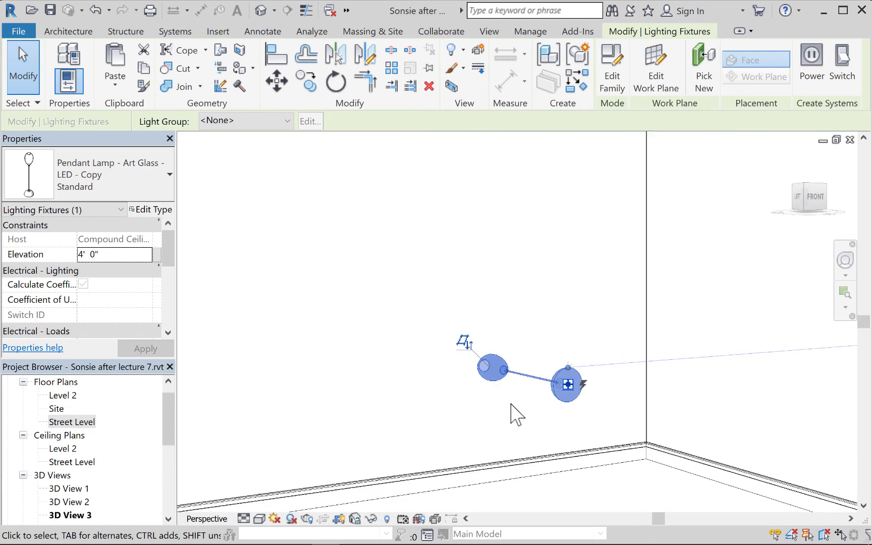
scroll(512, 406, "down", 3)
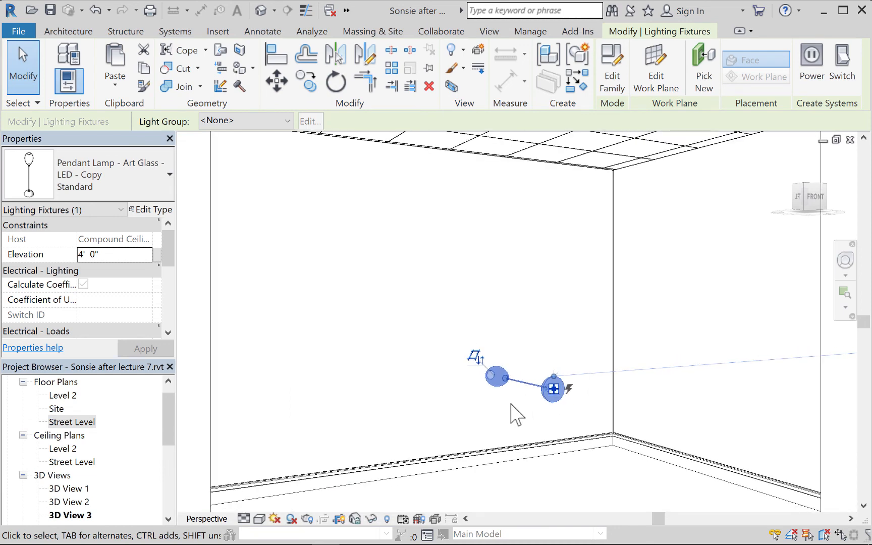
scroll(512, 412, "down", 2)
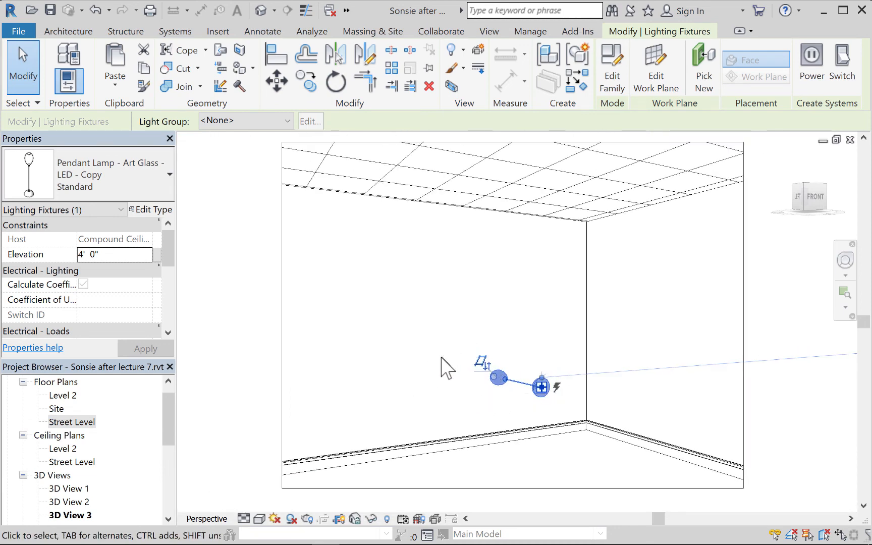
Try to rotate the sideways pendant lamp in the kitchen camera view and delete it
scroll(458, 420, "down", 1)
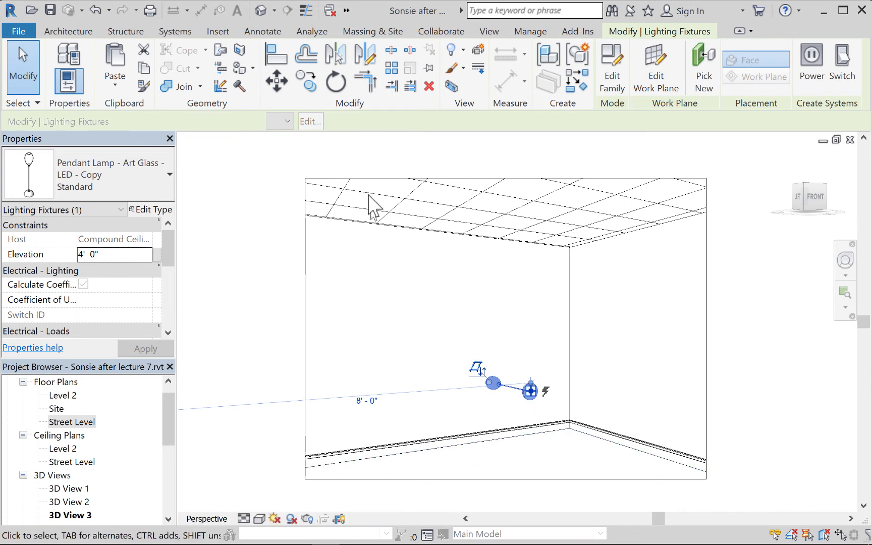
left_click(336, 81)
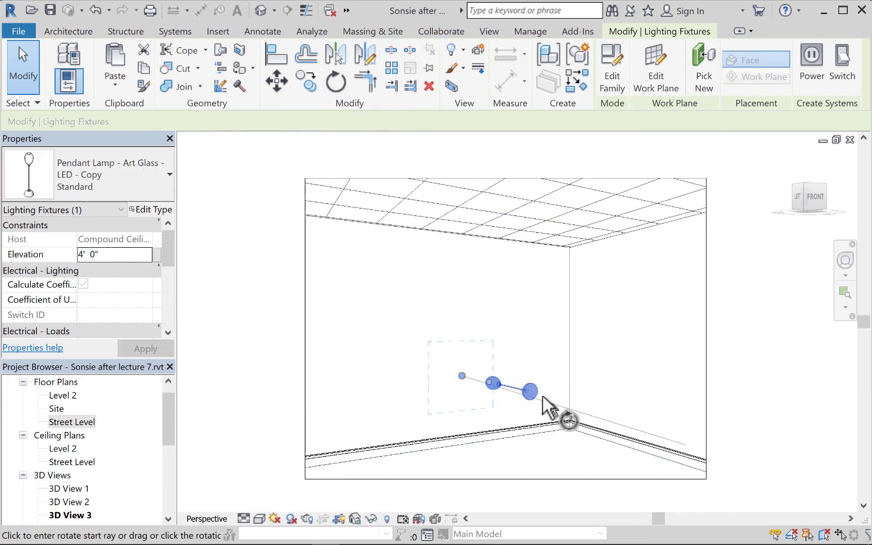
left_click(530, 364)
left_click(491, 311)
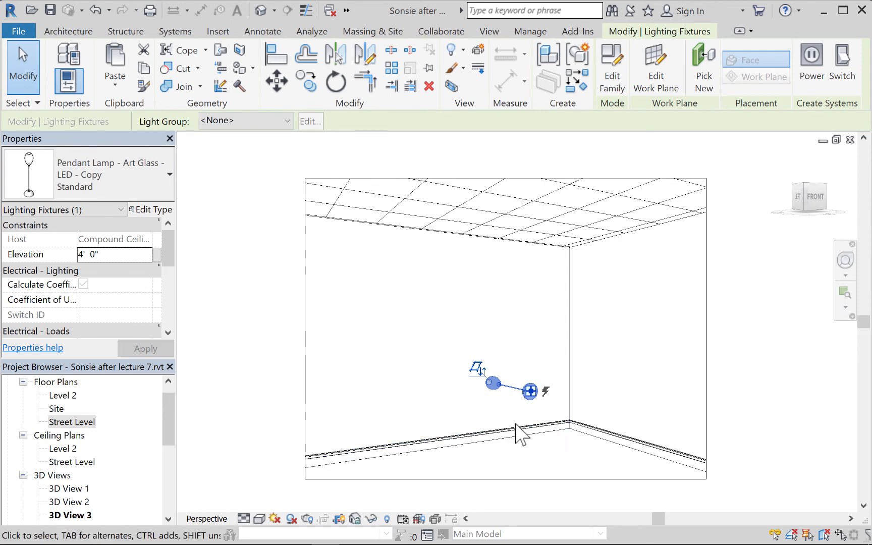
key("Escape")
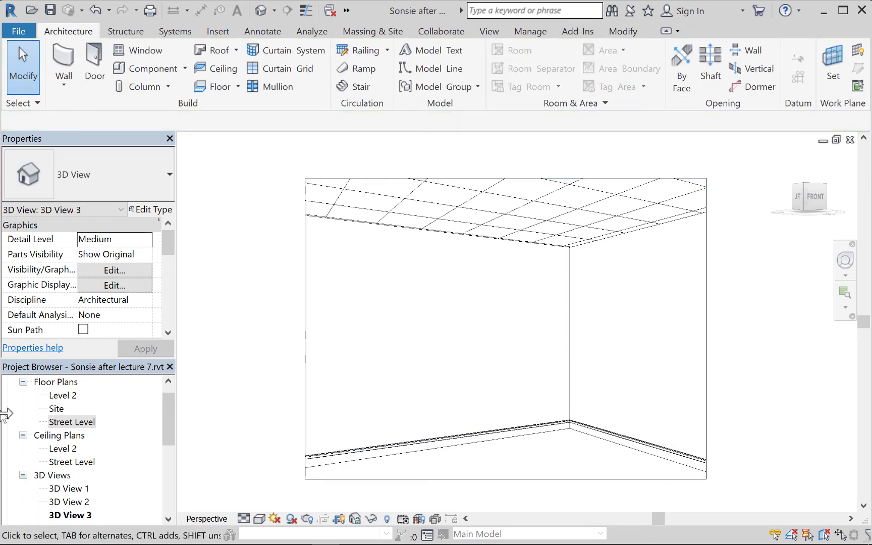
Place a Floor Lamp - Torchiere - Copy, type 120V, in the kitchen on the Street Level floor plan, about 10' 0" from the exterior side wall
double_click(71, 422)
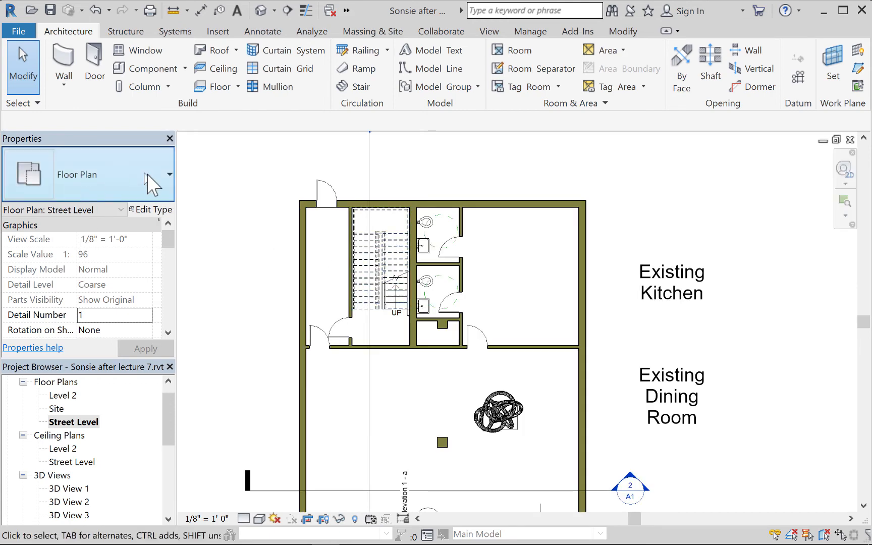
left_click(167, 175)
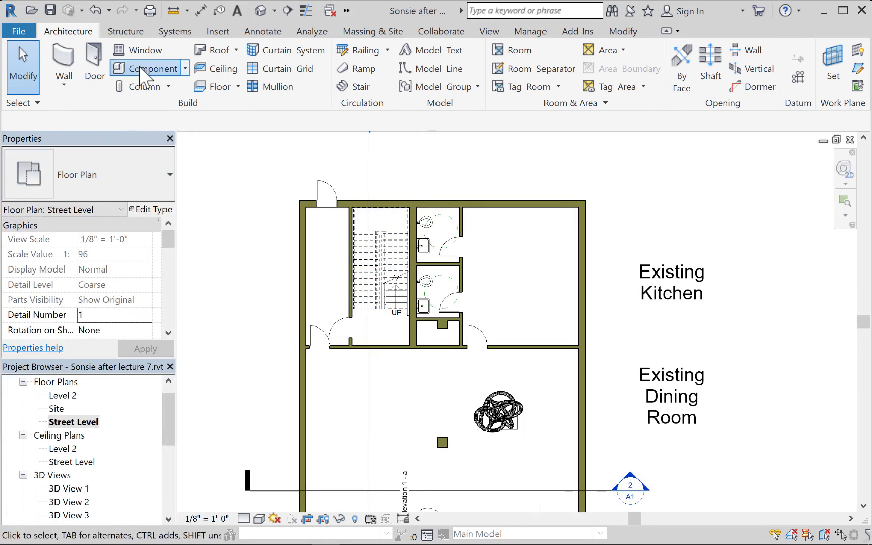
left_click(142, 69)
left_click(169, 174)
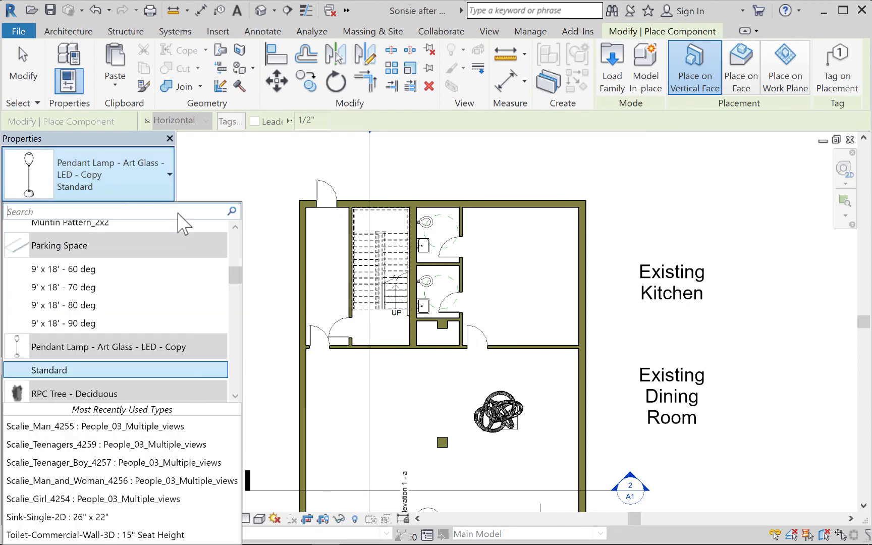
left_click_drag(236, 280, 250, 263)
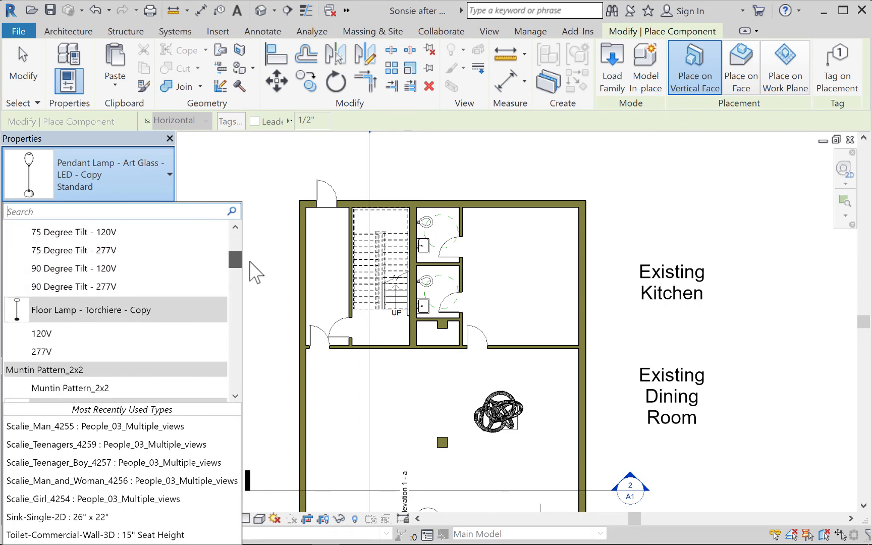
left_click(61, 334)
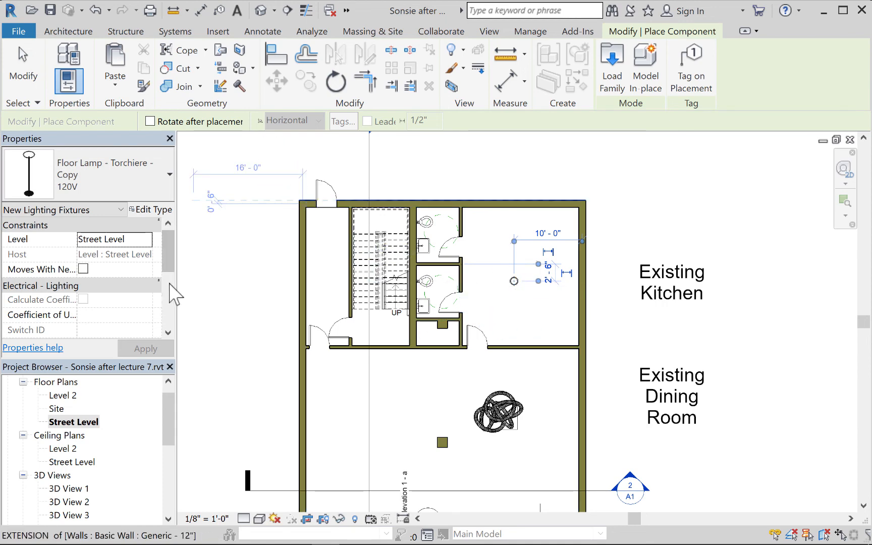
Open 3D View 3 and select the torchiere floor lamp to check how it stands in the kitchen
left_click_drag(168, 430, 168, 451)
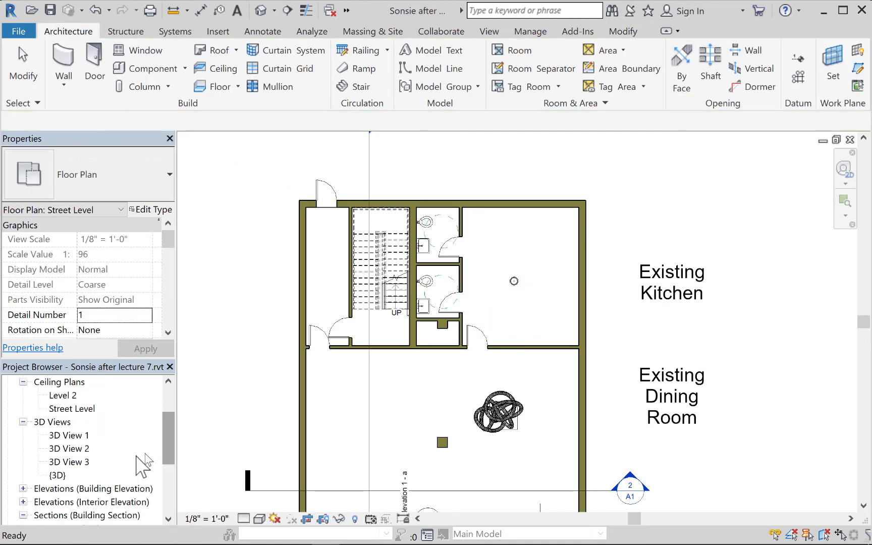
double_click(68, 464)
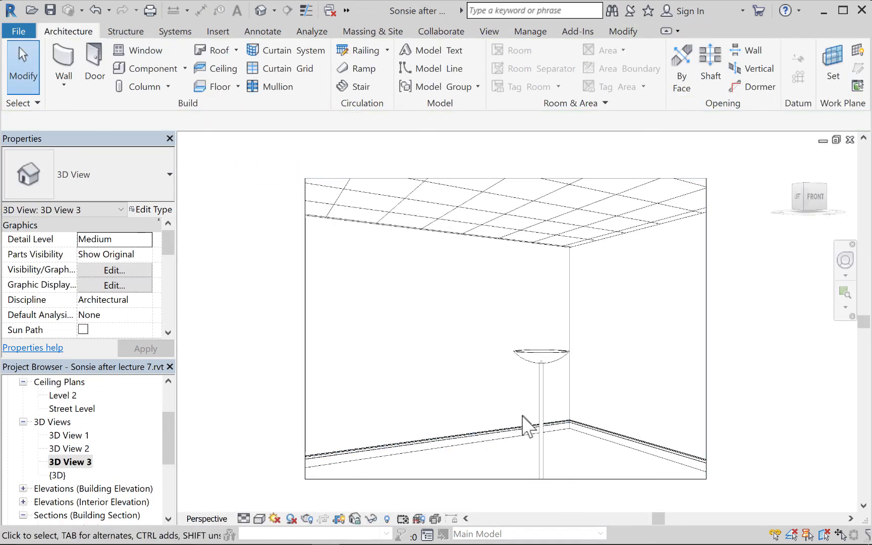
left_click(540, 361)
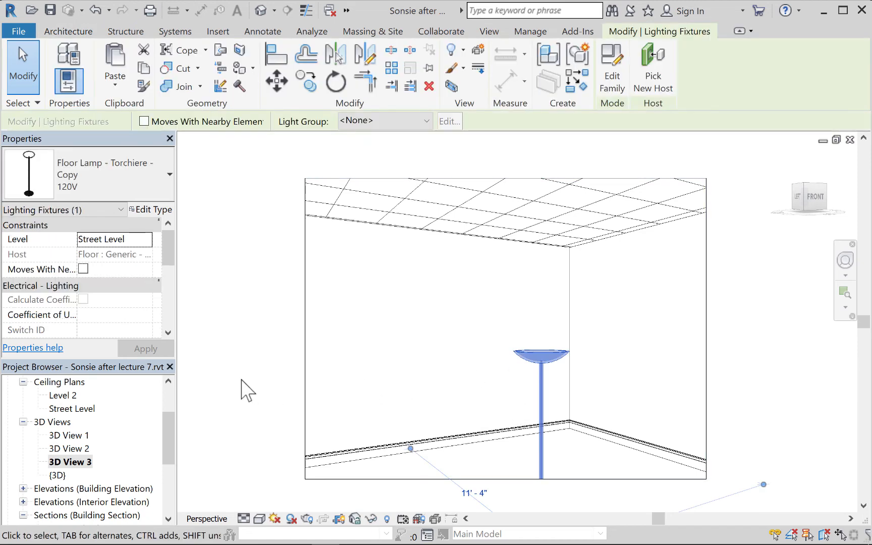
Open the Street Level ceiling plan and clear the floor lamp selection
left_click(68, 397)
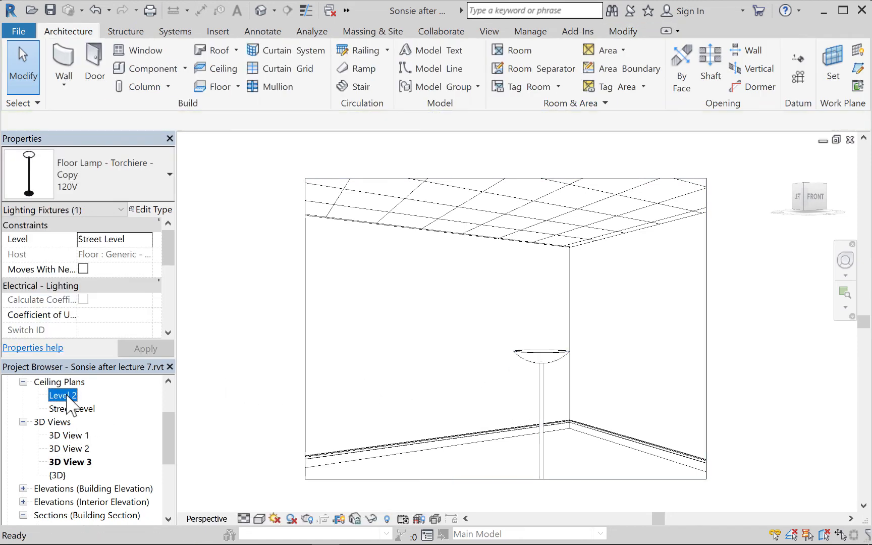
double_click(72, 409)
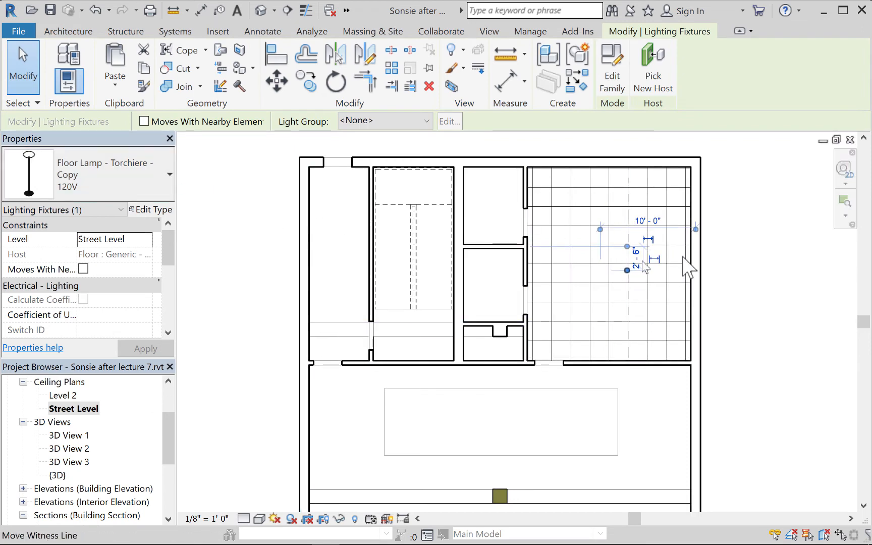
left_click(775, 247)
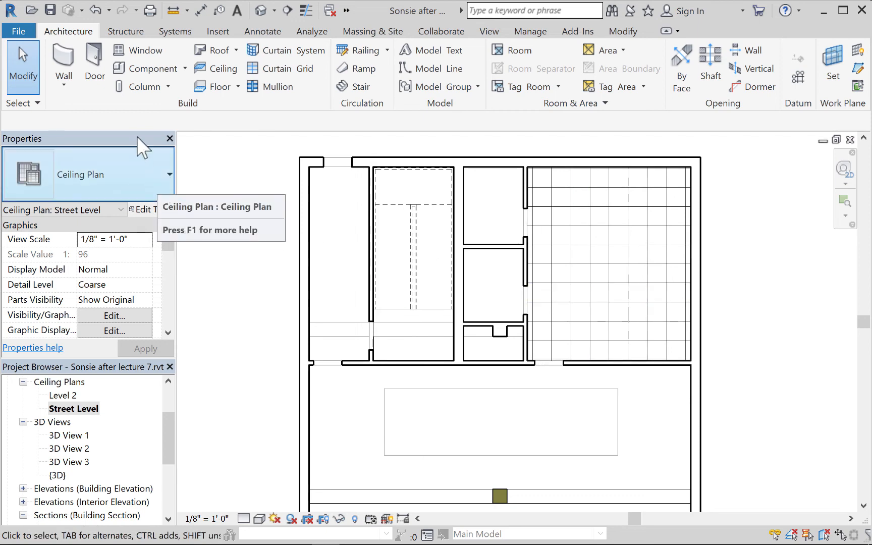
Place four Downlight - Spot fixtures, type 90 Degree Tilt - 120V, spread over the kitchen's 2' x 2' ACT ceiling
left_click(149, 69)
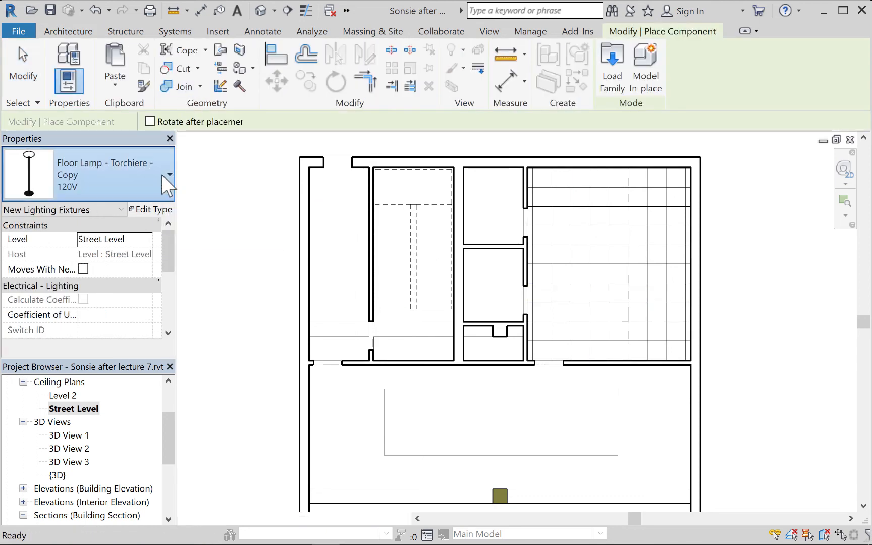
left_click(163, 175)
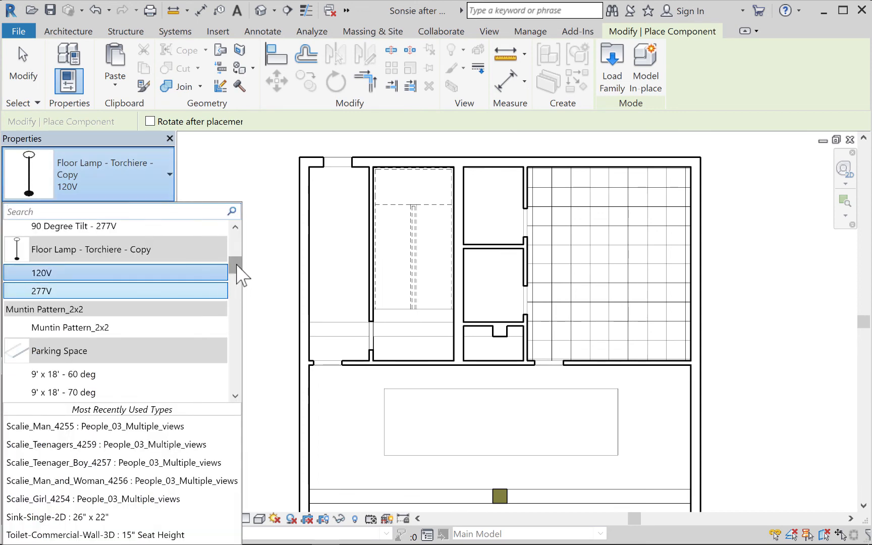
left_click_drag(236, 265, 236, 235)
left_click_drag(241, 260, 241, 261)
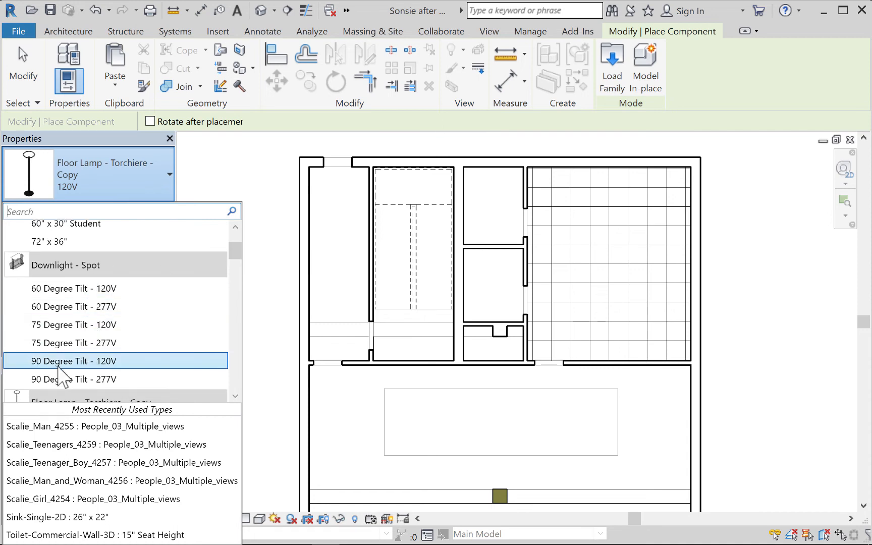
mouse_move(59, 368)
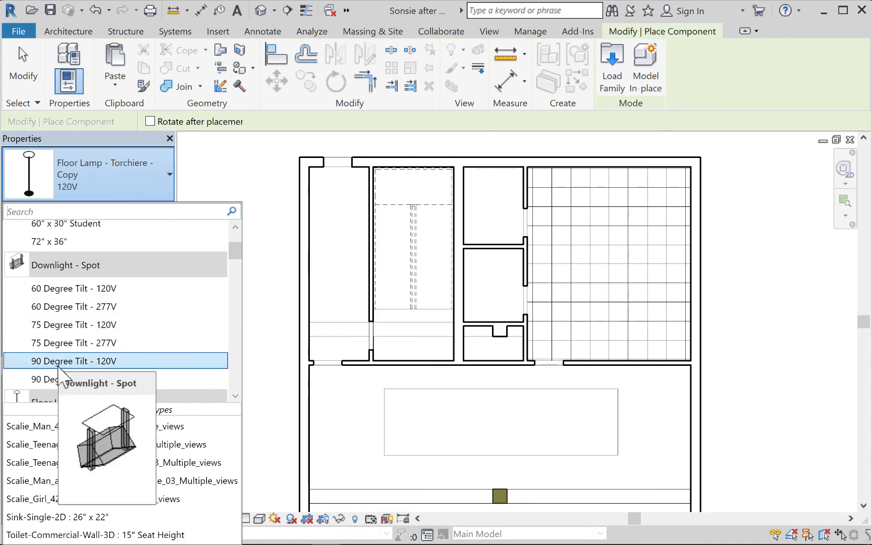
left_click(59, 368)
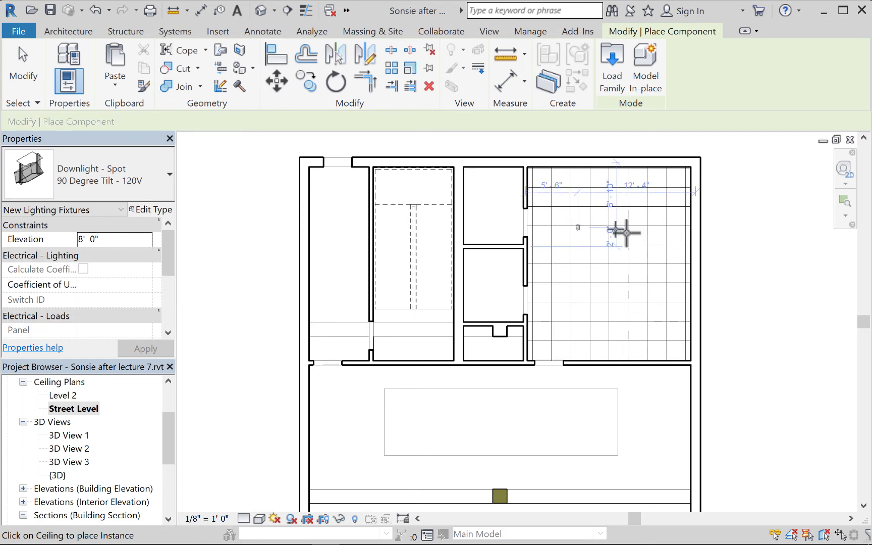
left_click(656, 229)
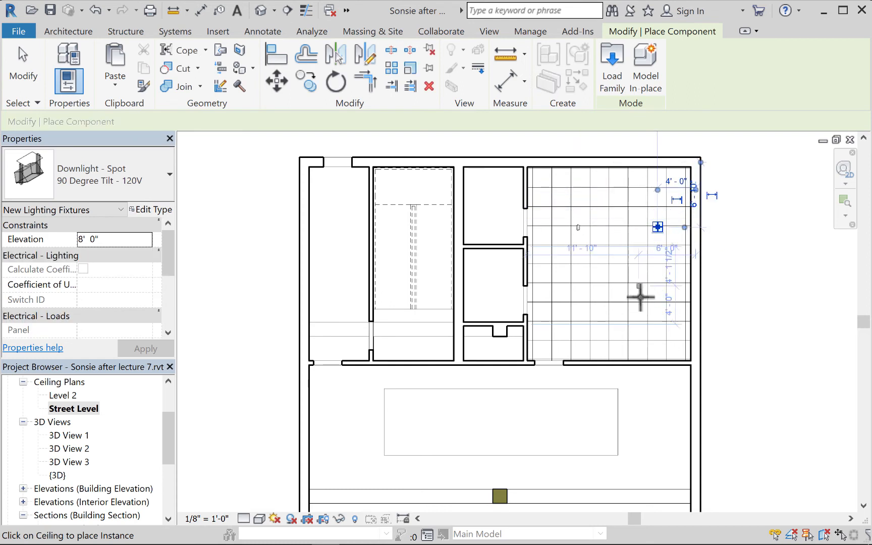
left_click(657, 318)
left_click(571, 324)
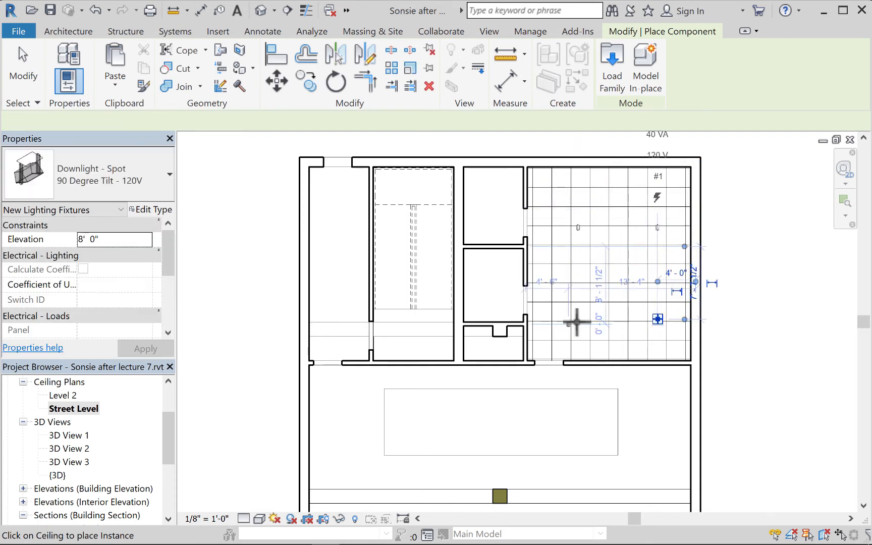
left_click(553, 300)
scroll(606, 288, "up", 2)
scroll(606, 287, "up", 1)
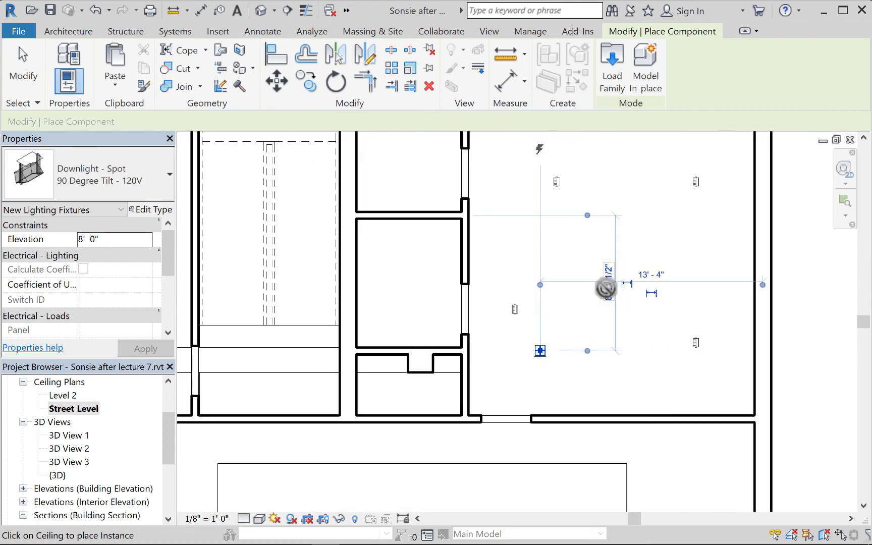
left_click(23, 71)
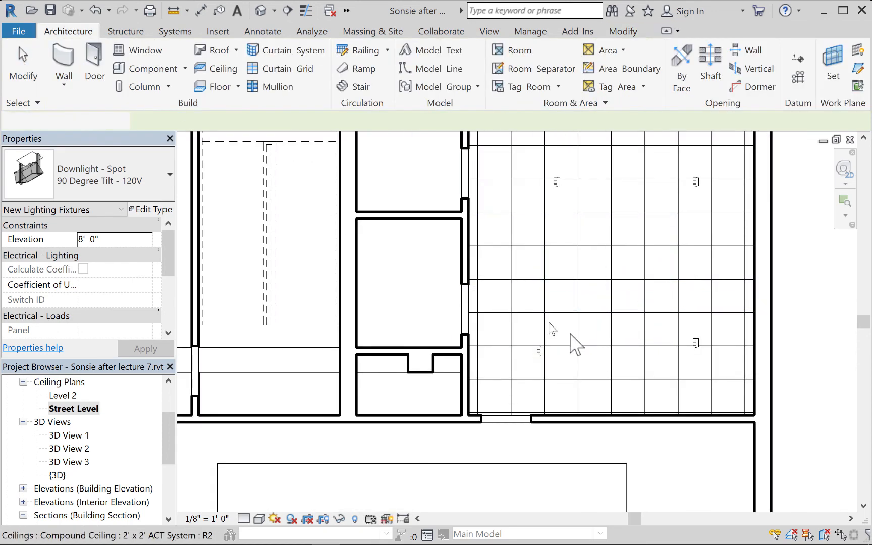
Select the downlight nearest the kitchen's doorway and inspect its symbol and position relative to the ceiling grid
left_click(538, 357)
scroll(538, 357, "up", 3)
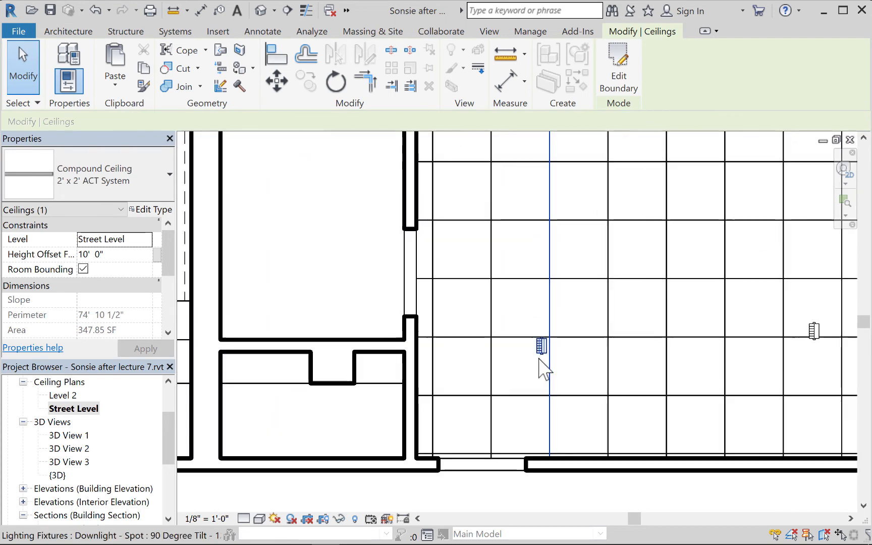
key("Escape")
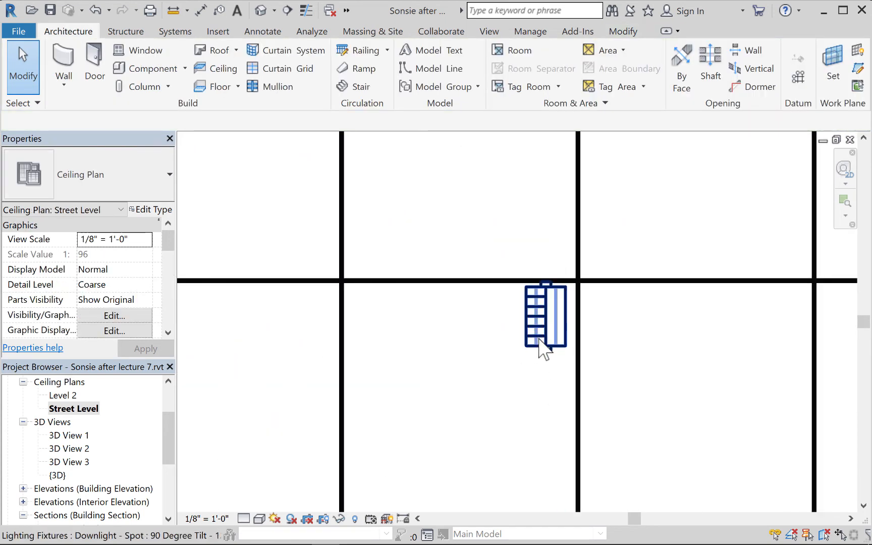
left_click(543, 349)
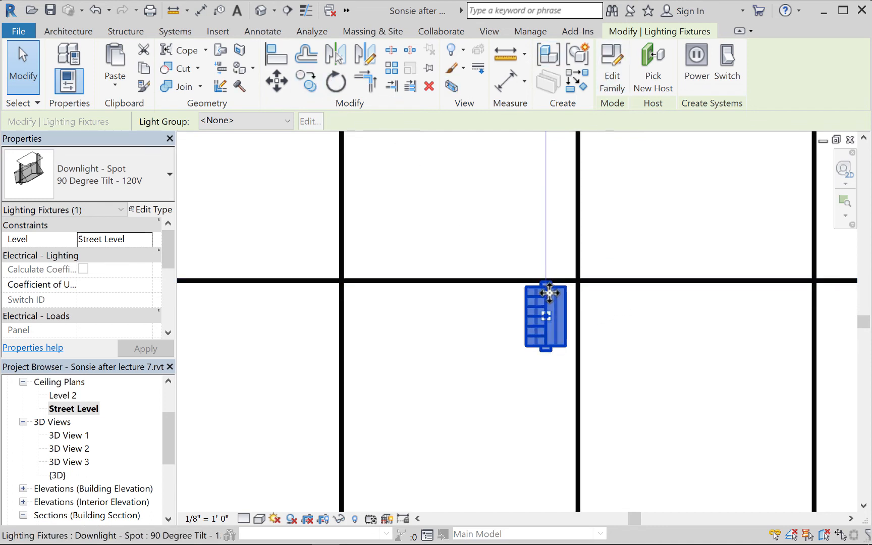
scroll(549, 293, "down", 5)
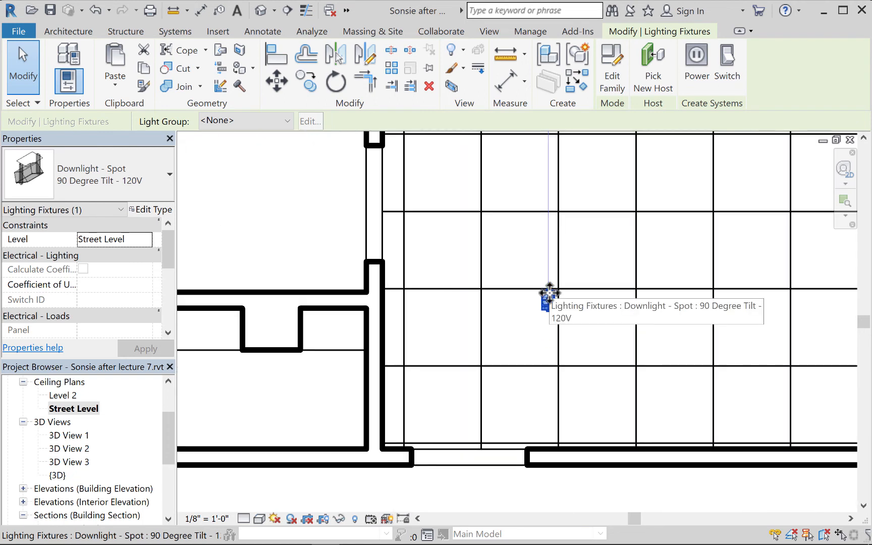
scroll(549, 293, "down", 2)
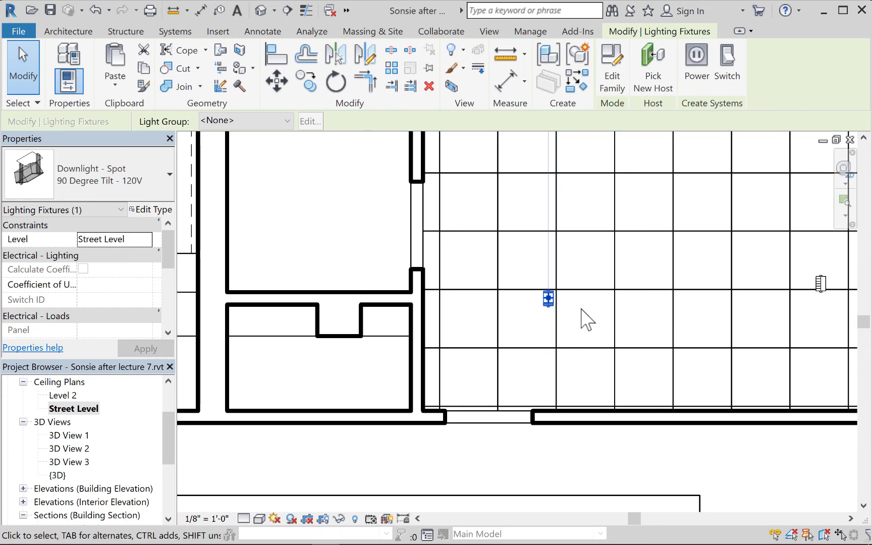
Make the Light Source subcategory of Lighting Fixtures visible in the Street Level ceiling plan's visibility/graphic overrides and apply it
left_click(348, 208)
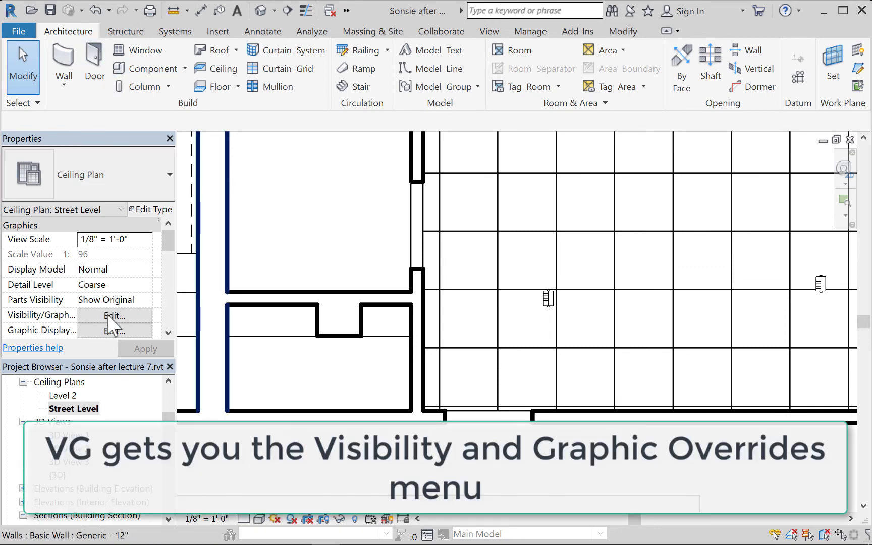
left_click(107, 314)
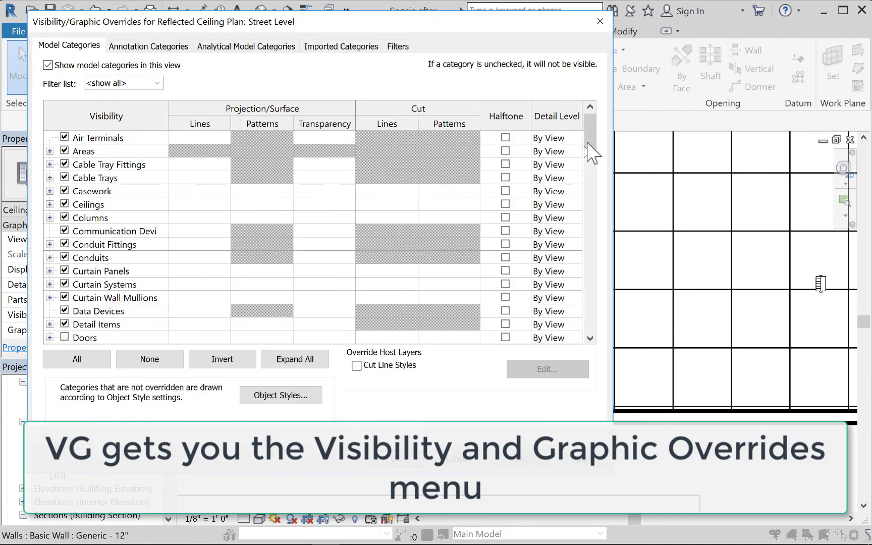
left_click_drag(593, 156, 604, 227)
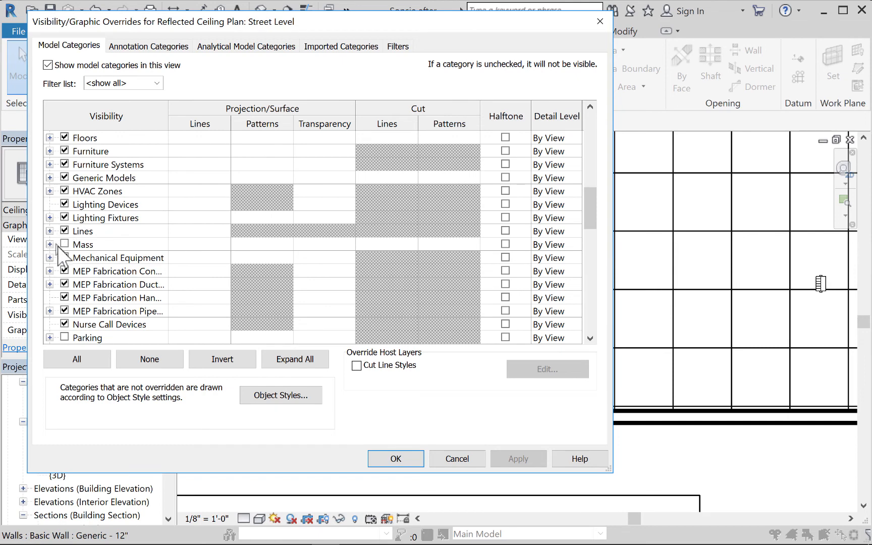
left_click(50, 218)
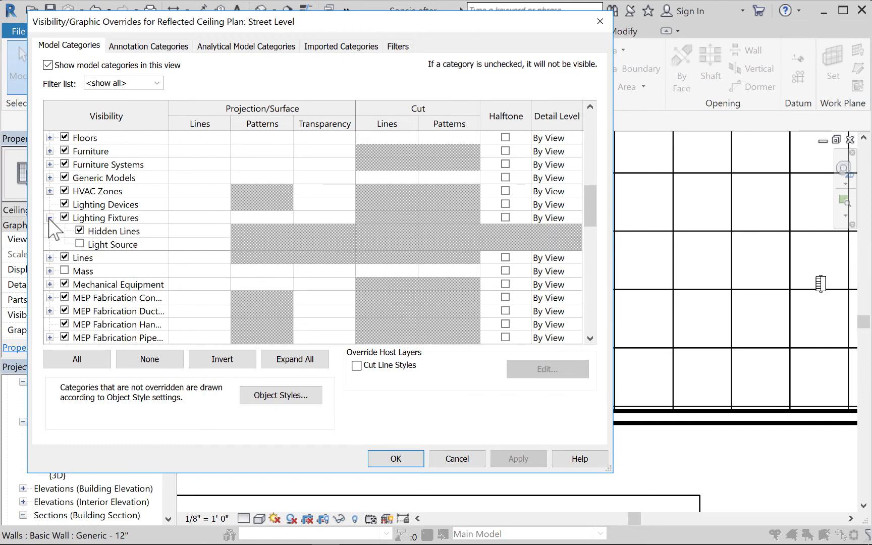
left_click(80, 244)
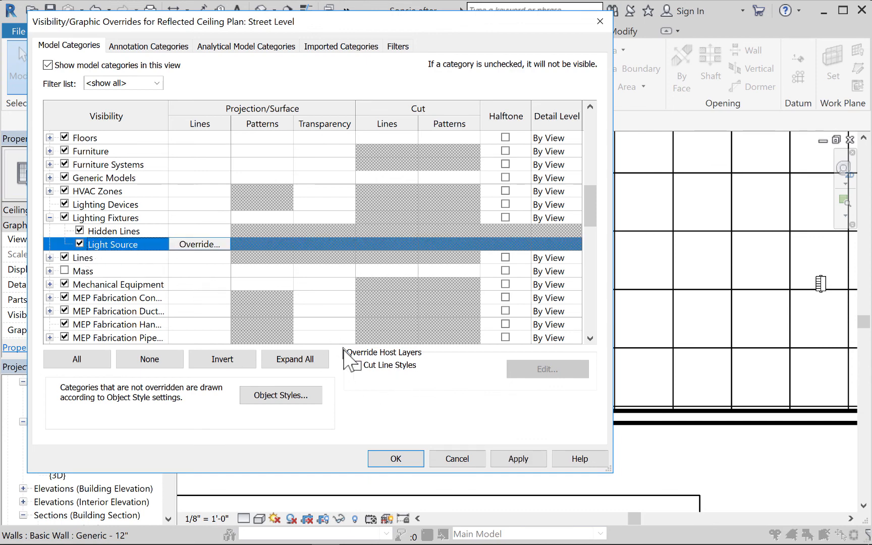
left_click(525, 459)
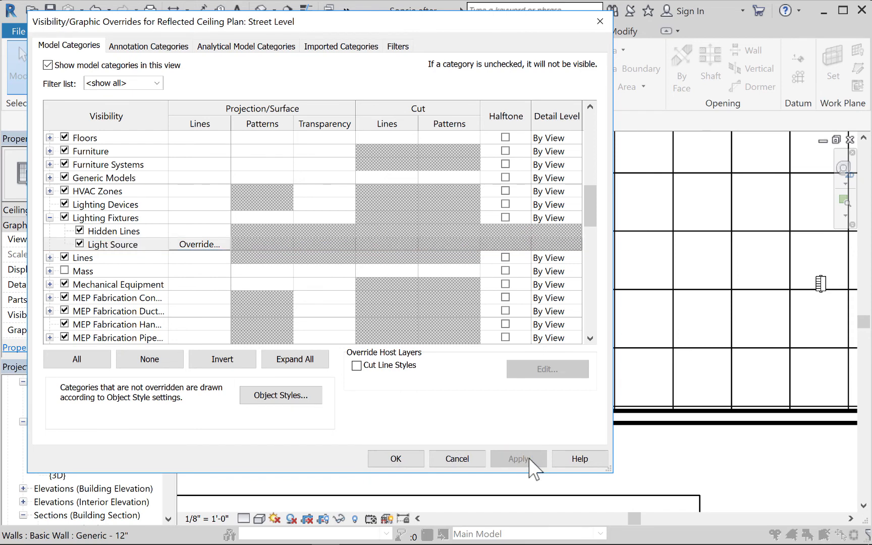
Close the visibility overrides and change the downlight nearest the kitchen's lower doorway to Downlight - Spot type 60 Degree Tilt - 120V
left_click(398, 458)
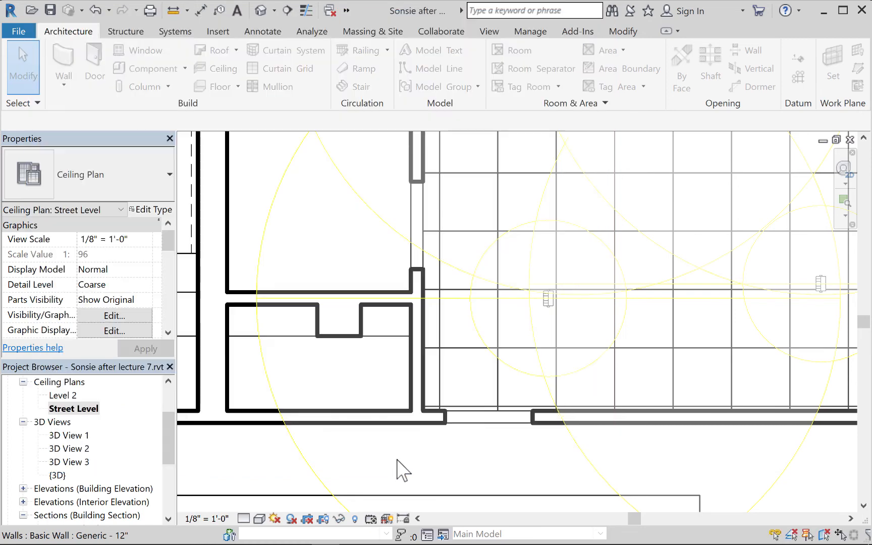
left_click(511, 367)
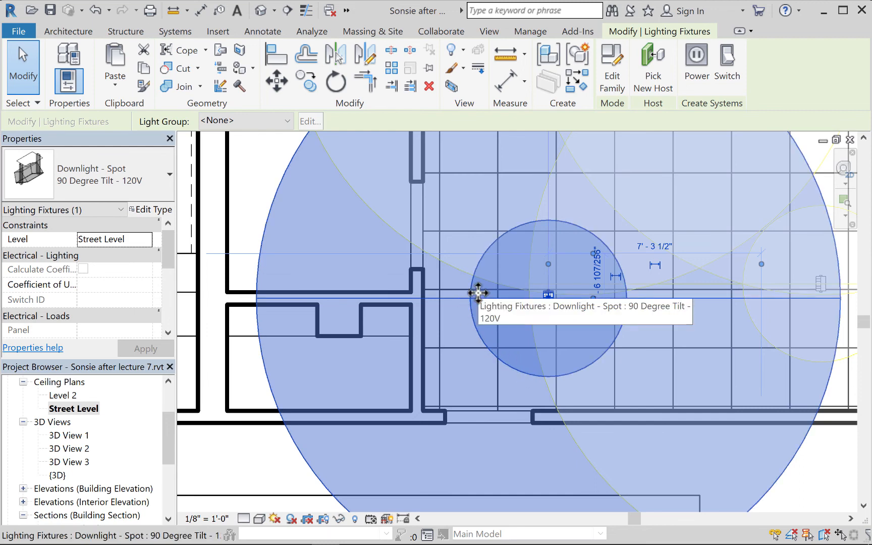
left_click(170, 174)
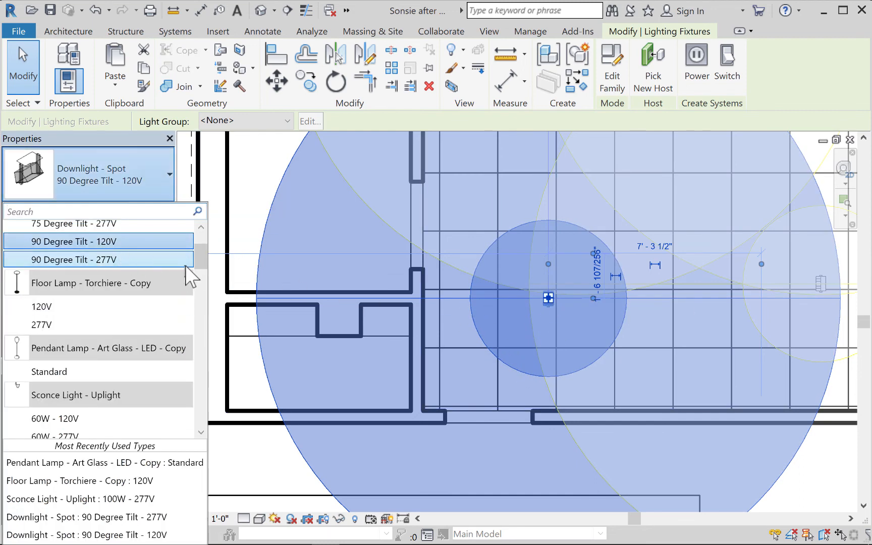
scroll(198, 260, "up", 1)
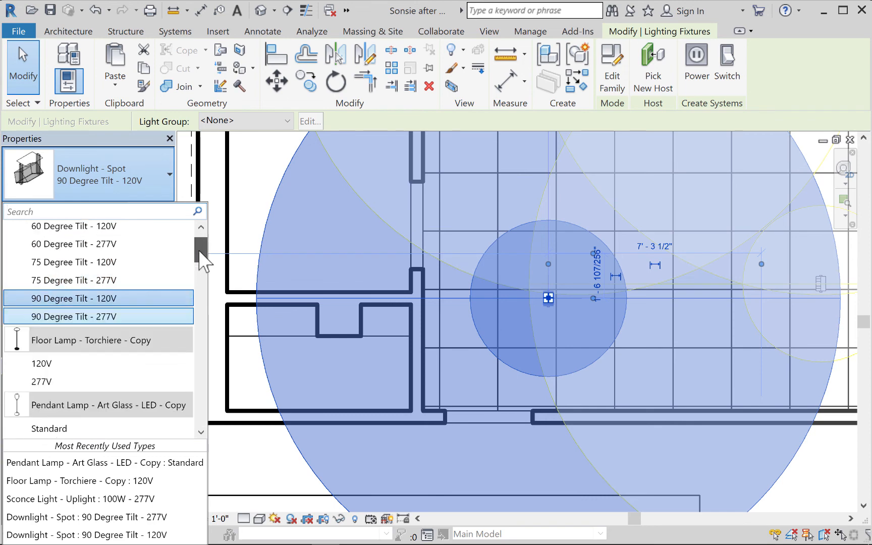
left_click(83, 226)
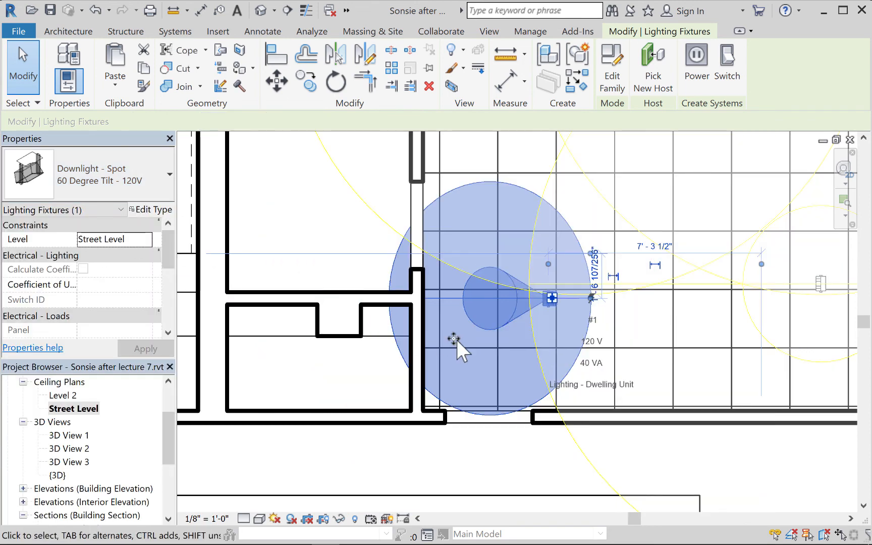
left_click(363, 271)
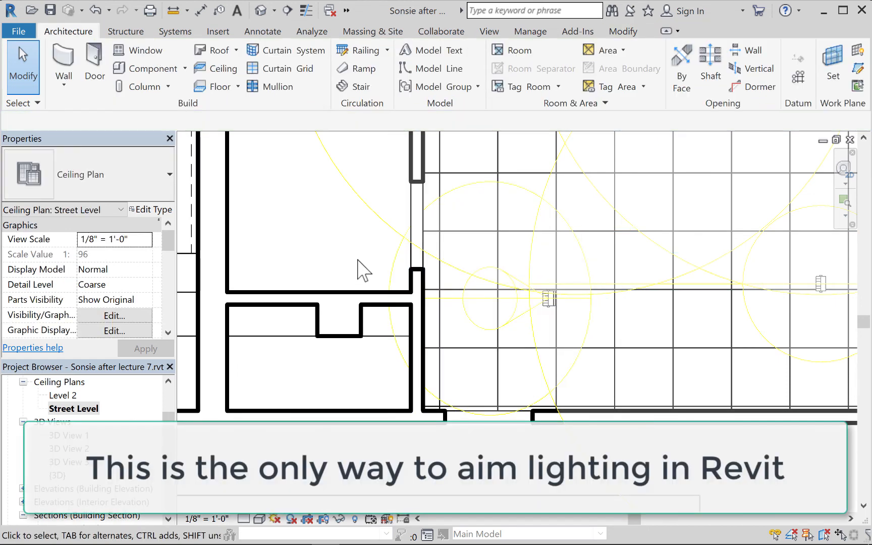
middle_click_drag(351, 275, 350, 275)
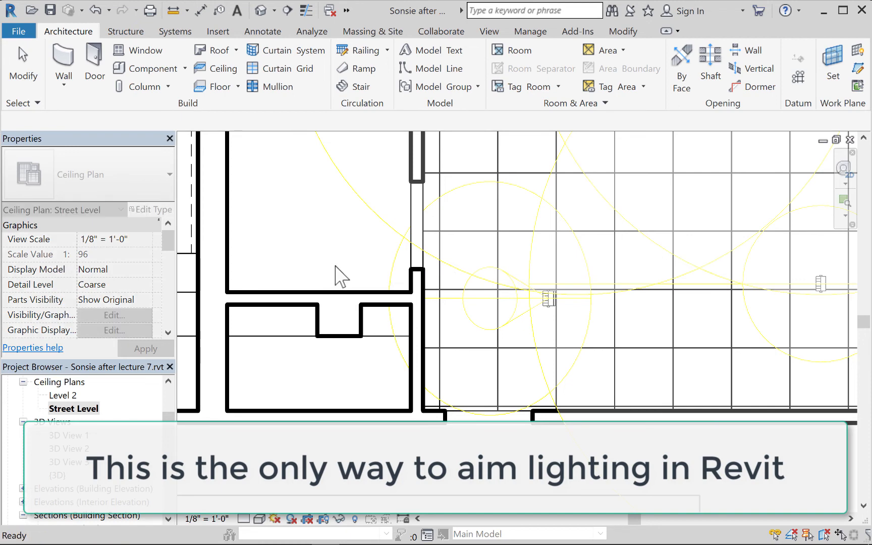
Override the projection line color of the Lighting Fixtures' Light Source subcategory with pink RGB 252-003-108 in the Street Level ceiling plan
key("v")
key("g")
scroll(152, 282, "down", 7)
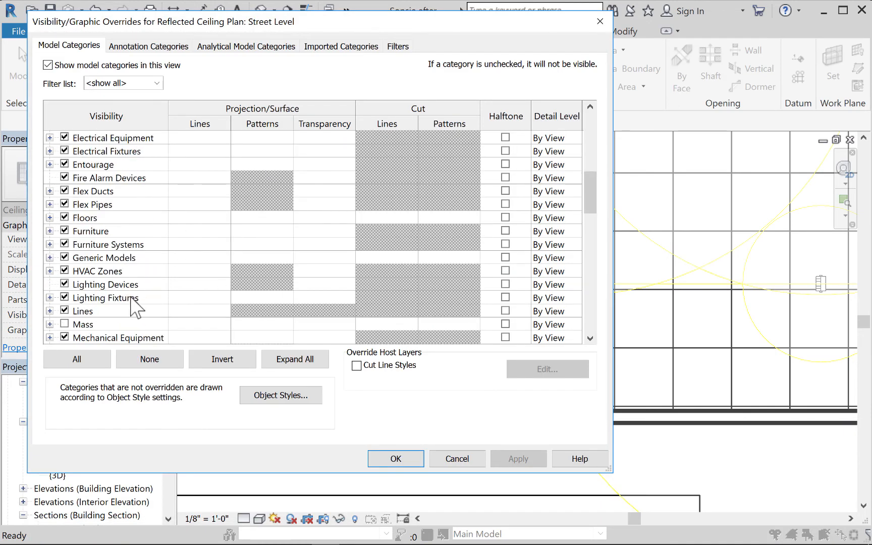
left_click(50, 298)
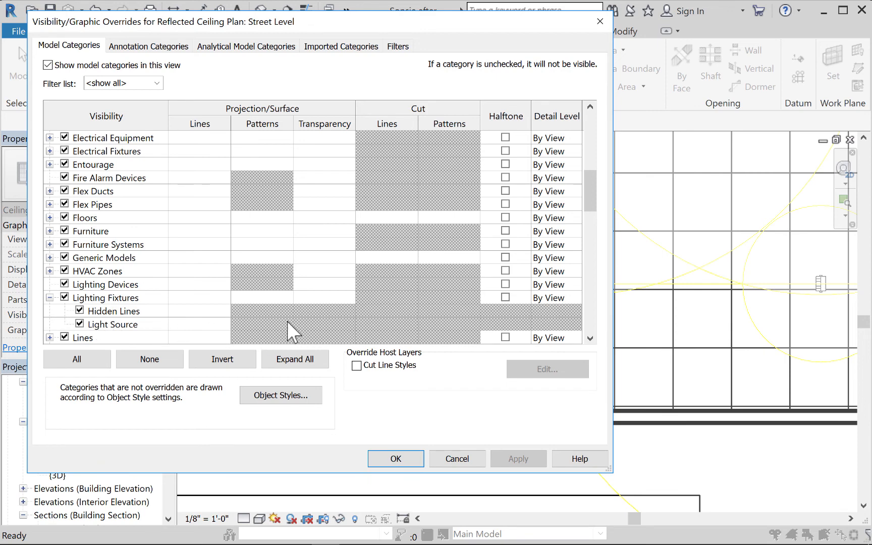
left_click(208, 324)
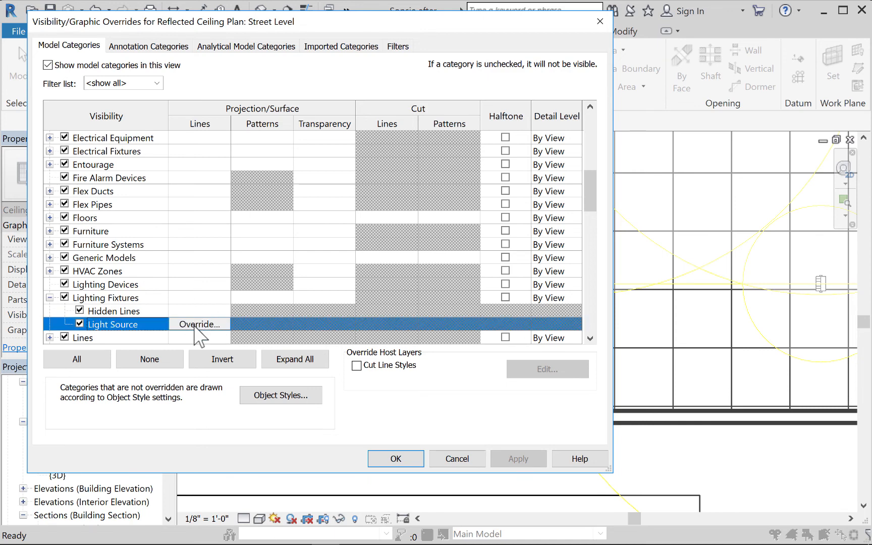
left_click(212, 326)
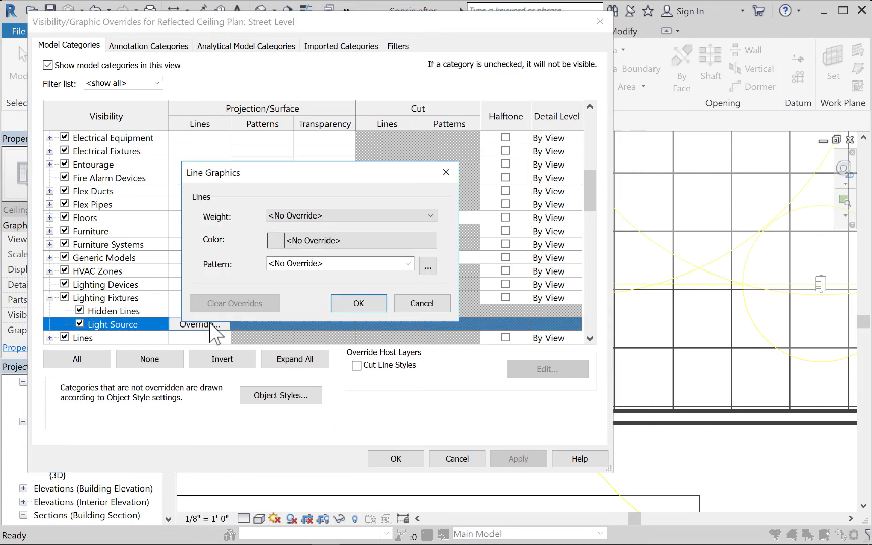
left_click(417, 239)
left_click(465, 142)
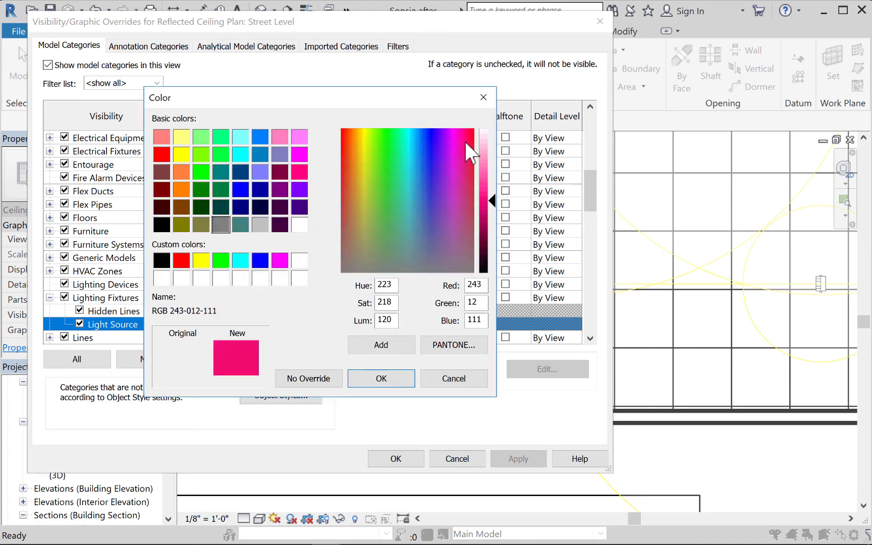
left_click(465, 132)
left_click(381, 379)
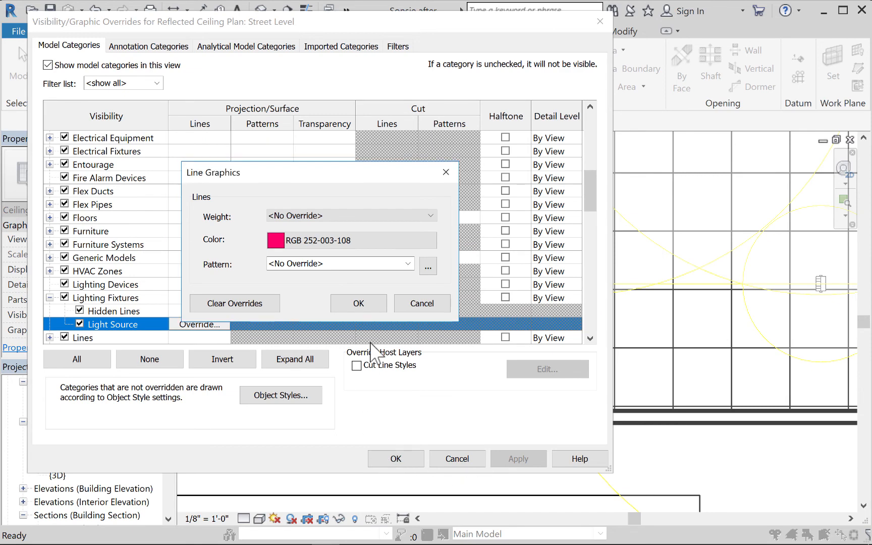
left_click(355, 306)
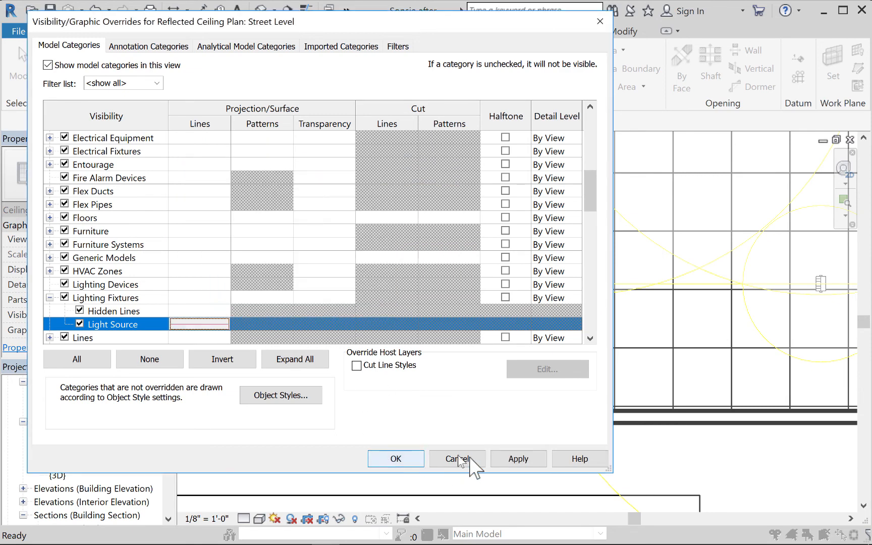
left_click(492, 462)
left_click(398, 462)
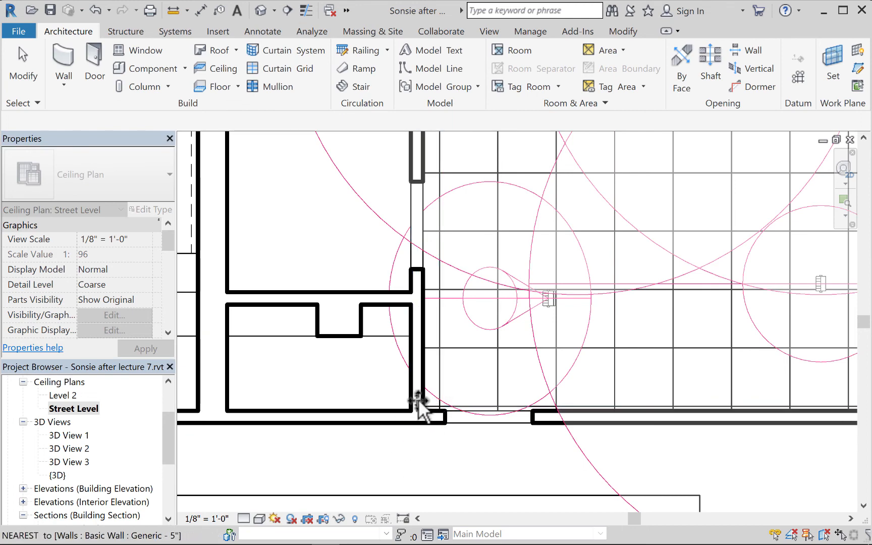
Rotate the 60 Degree Tilt downlight about 62 degrees so its light source aims at the doorway in the kitchen's lower wall
left_click(24, 58)
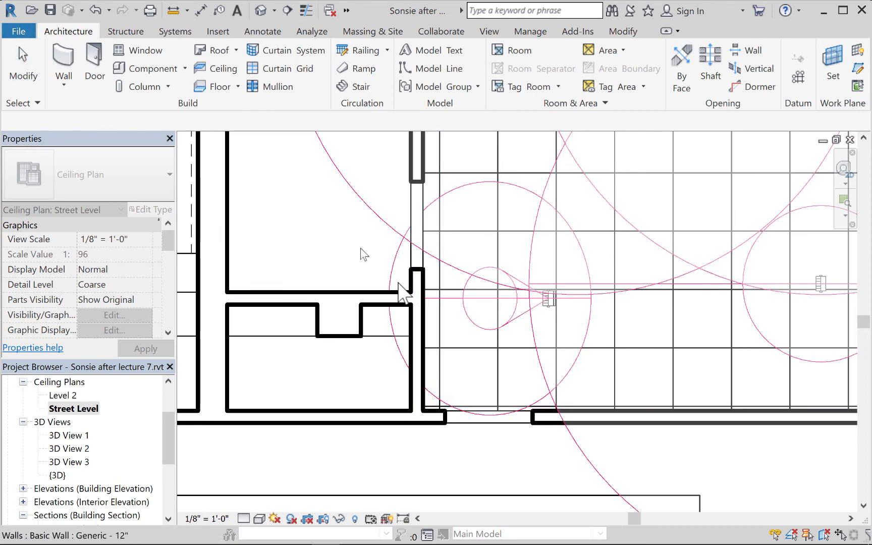
left_click(398, 360)
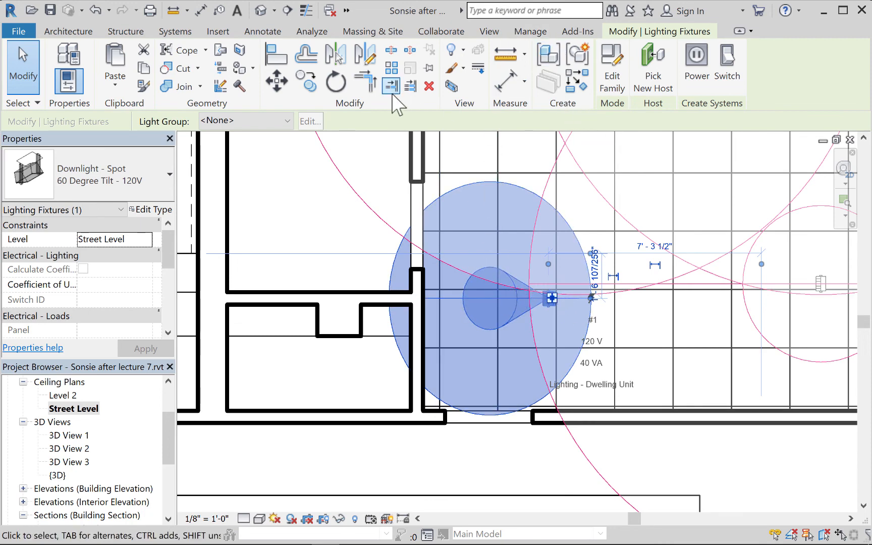
left_click(336, 85)
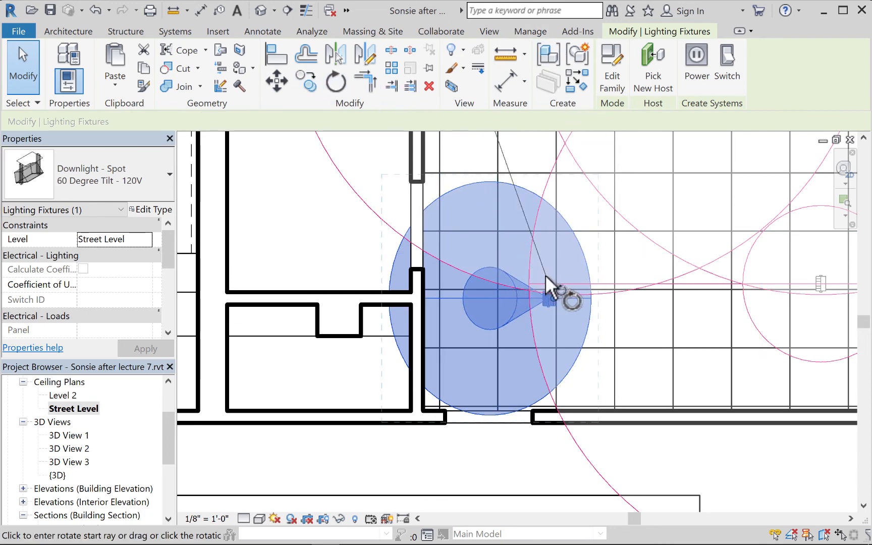
left_click(444, 298)
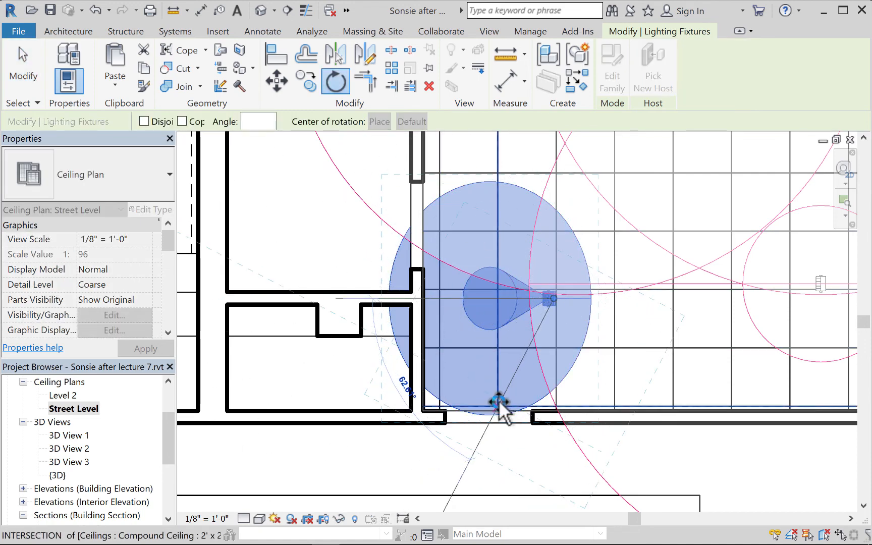
left_click(499, 400)
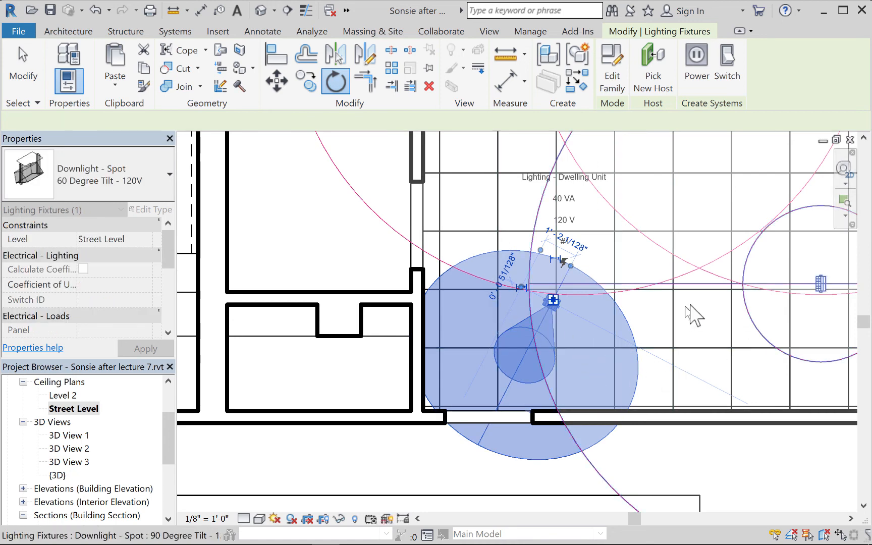
left_click(335, 259)
Change the kitchen's lower-right downlight, in the same row as the rotated one, to Downlight - Spot type 75 Degree Tilt - 277V
scroll(686, 293, "up", 2)
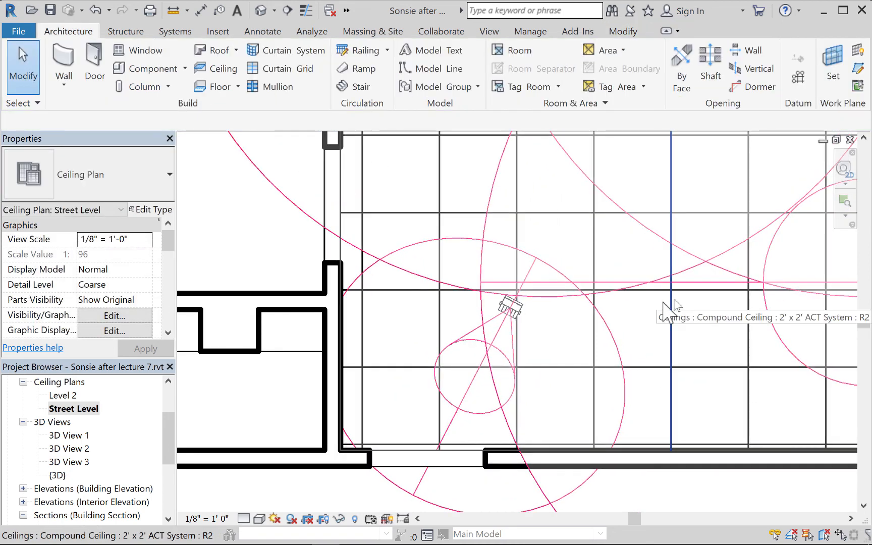
scroll(680, 314, "down", 3)
scroll(752, 319, "down", 2)
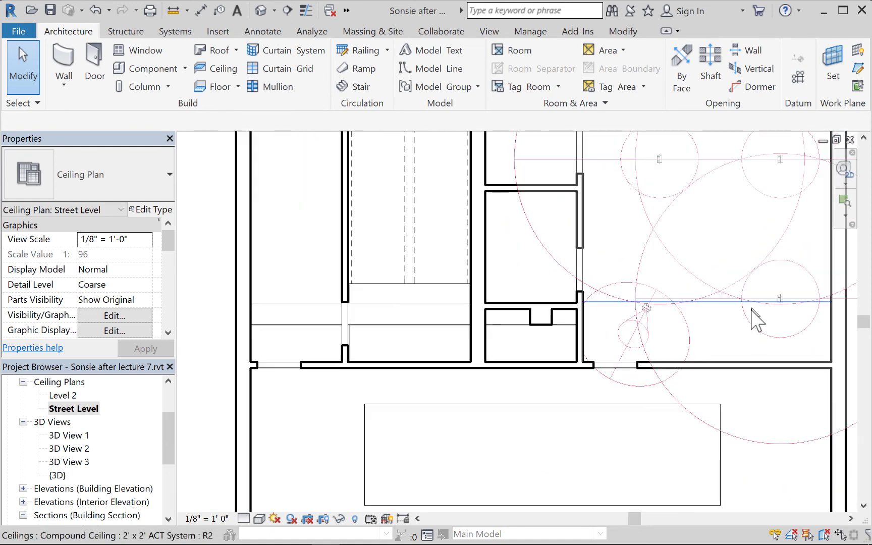
left_click(758, 326)
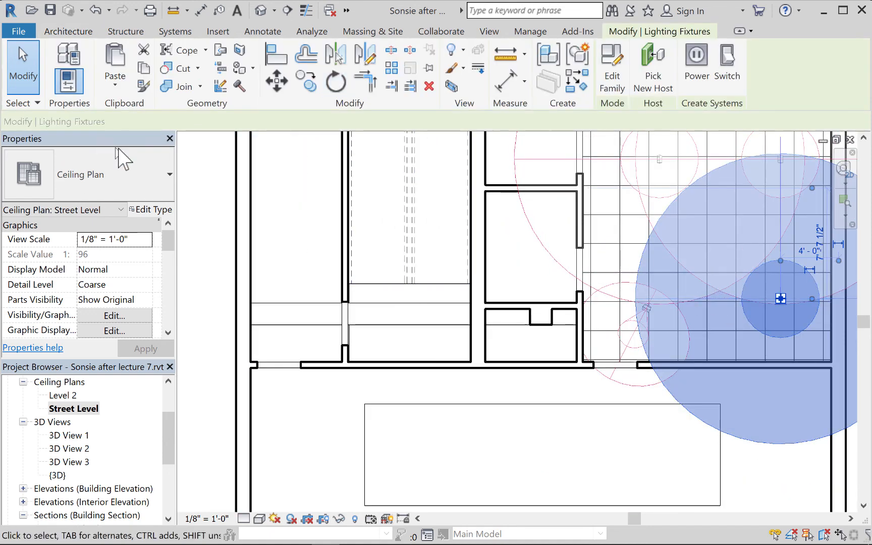
left_click(153, 178)
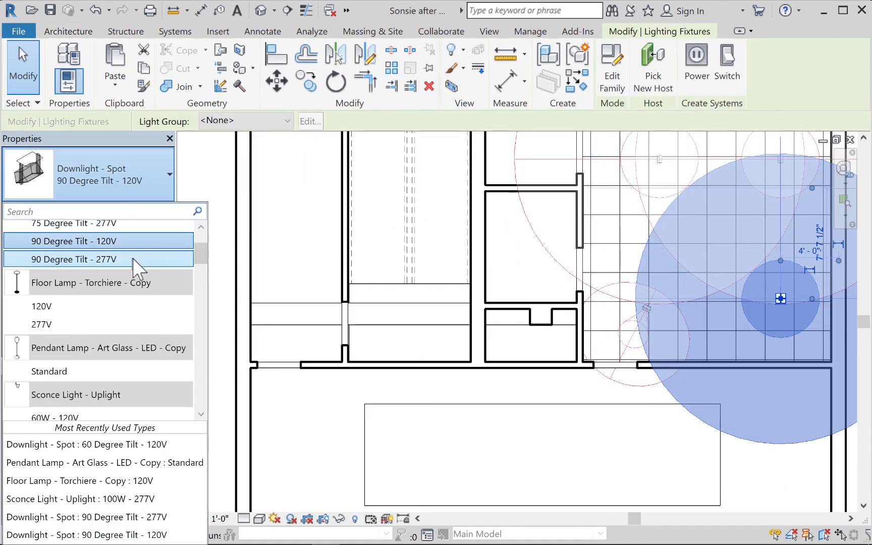
left_click(86, 225)
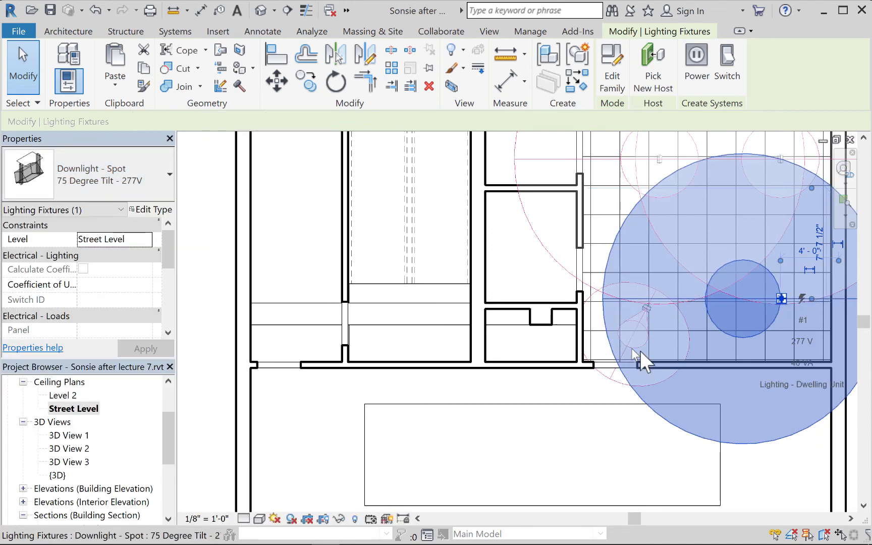
left_click(745, 443)
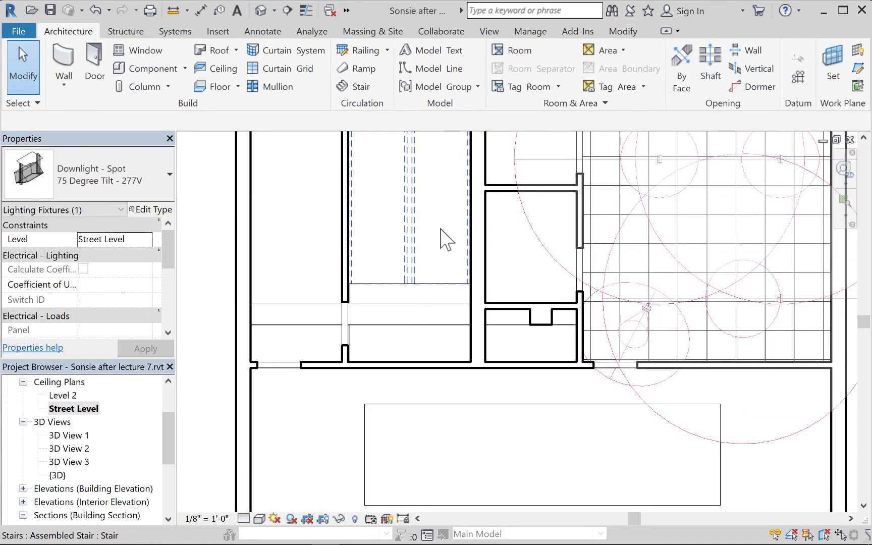
Hide the Light Source subcategory of Lighting Fixtures in the Street Level ceiling plan's visibility/graphic overrides
key("v")
key("g")
scroll(237, 300, "down", 6)
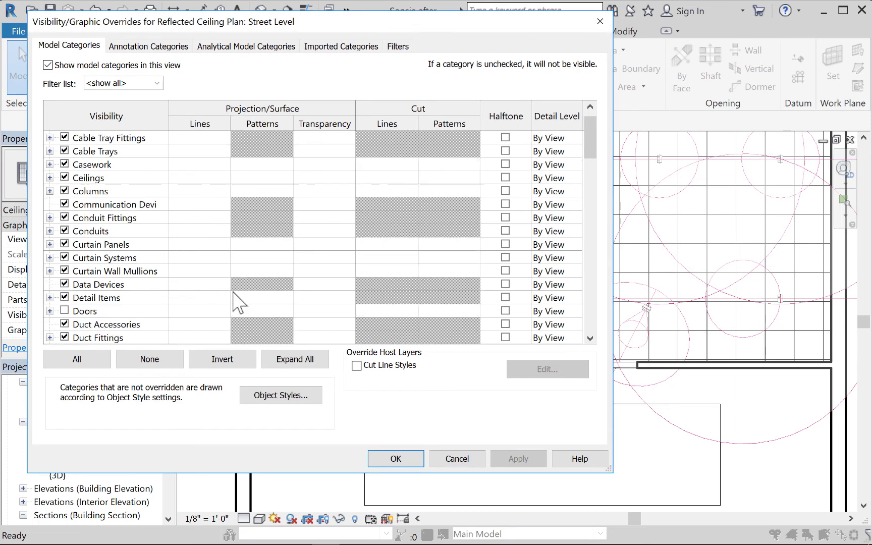
scroll(79, 293, "down", 1)
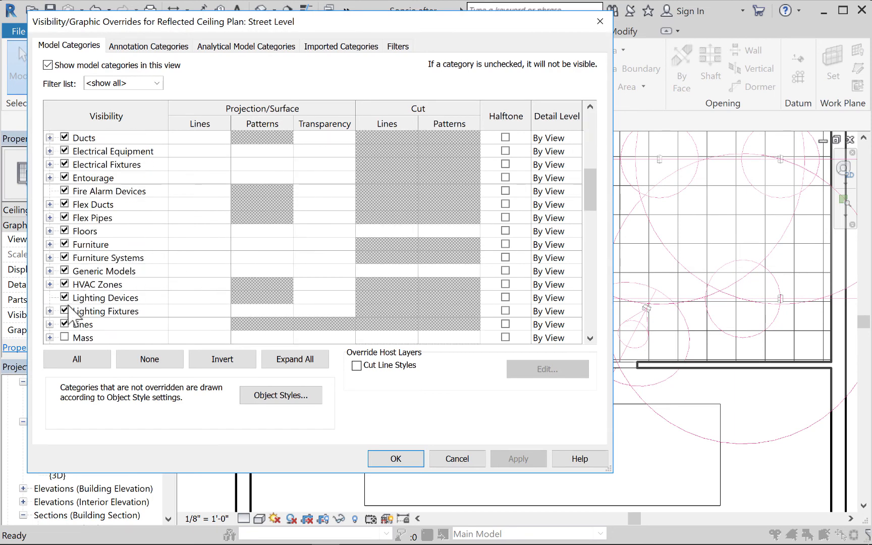
left_click(49, 311)
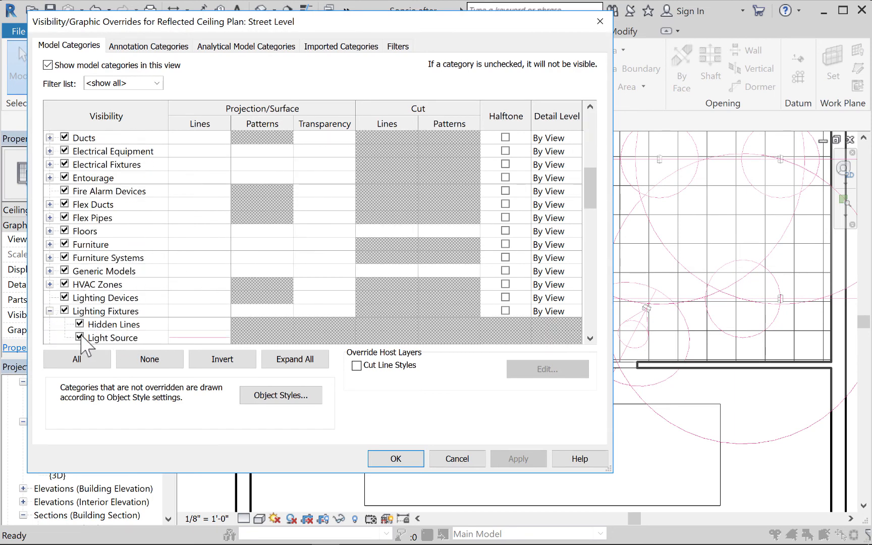
left_click(79, 337)
left_click(517, 459)
left_click(396, 460)
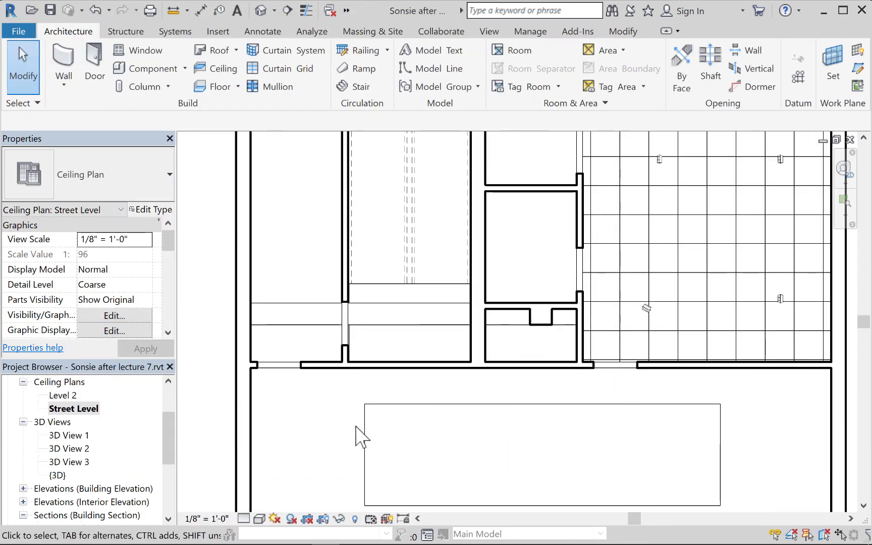
Place a Downlight - Spot 60 Degree Tilt - 120V on the beam enclosure ceiling below the rectangular ceiling, between the left wall and the column
middle_click_drag(417, 437, 388, 298)
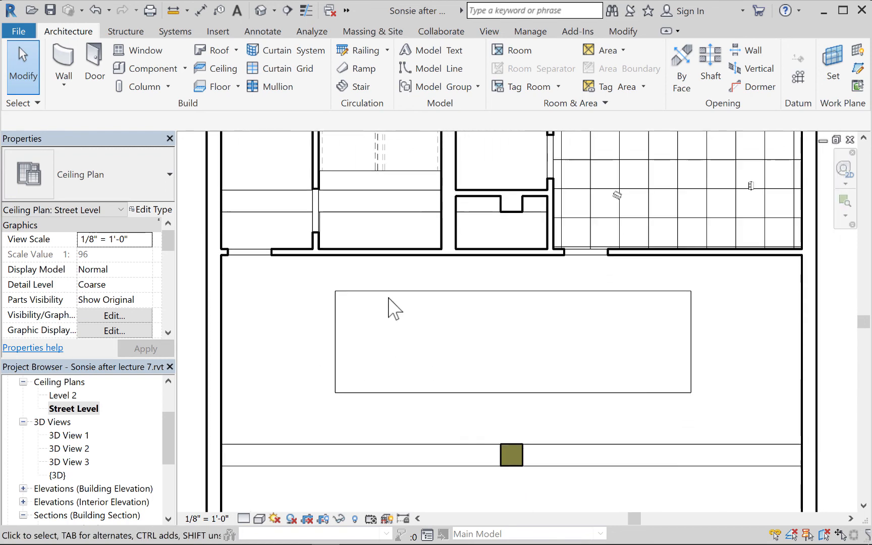
middle_click_drag(434, 439, 425, 402)
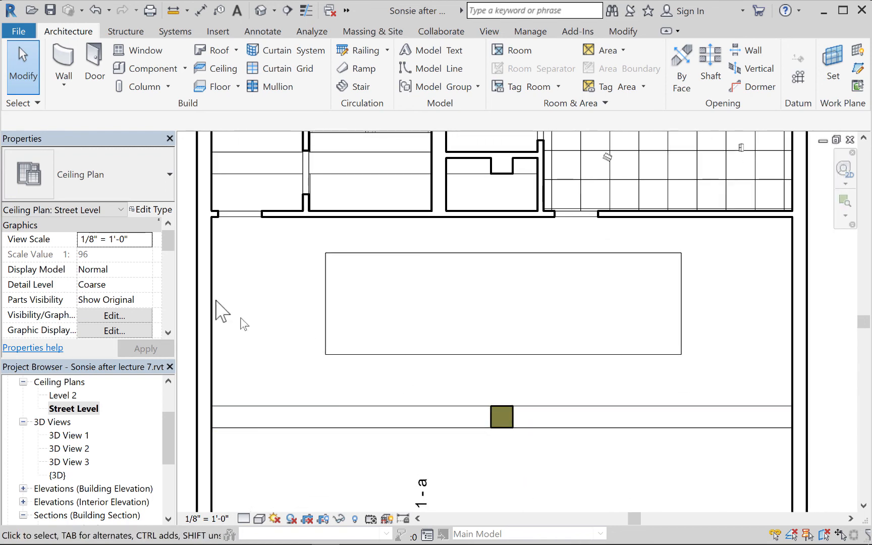
left_click(153, 68)
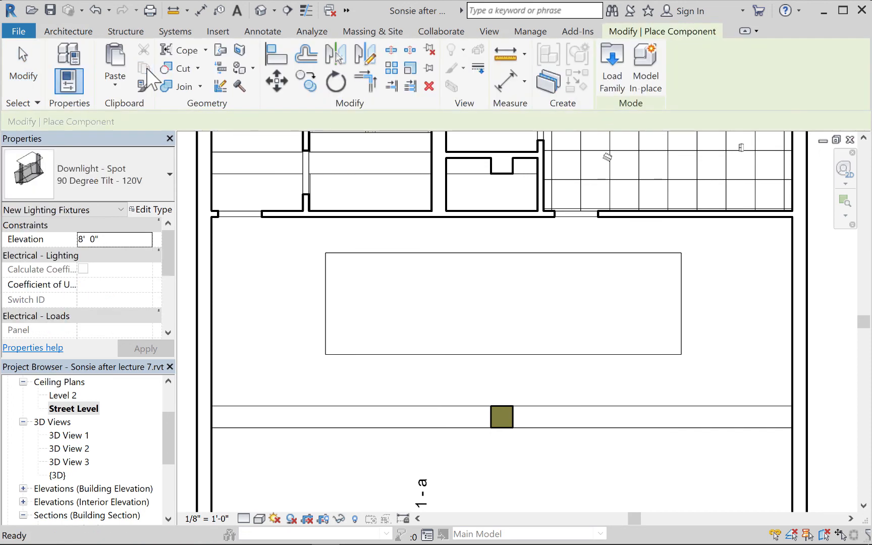
left_click(85, 176)
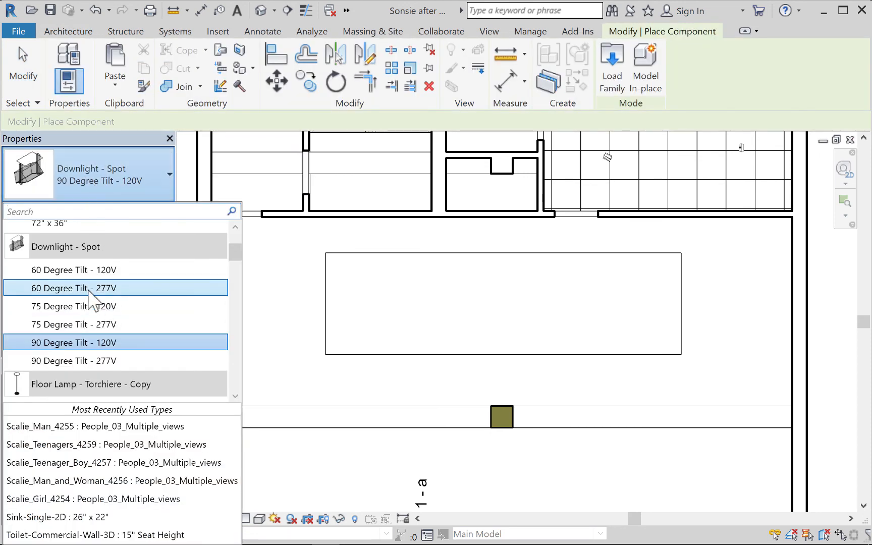
left_click(90, 288)
left_click(134, 179)
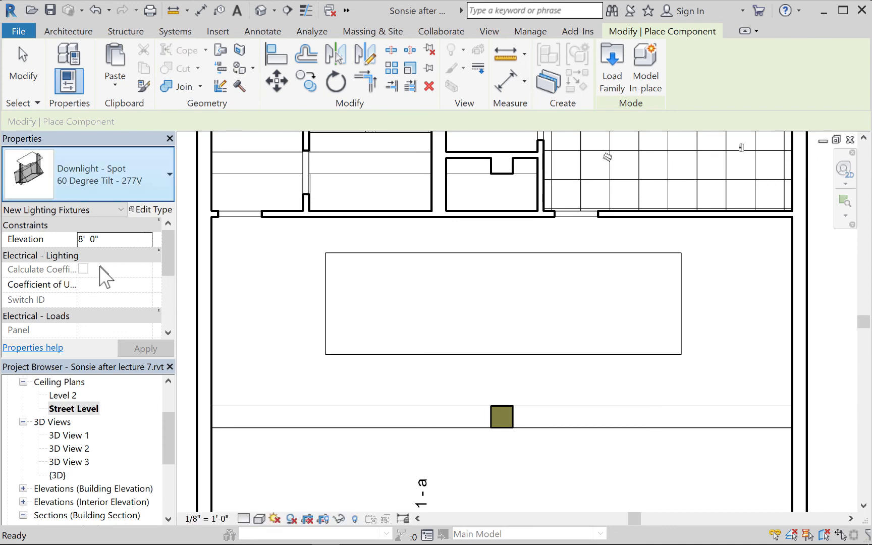
left_click(106, 271)
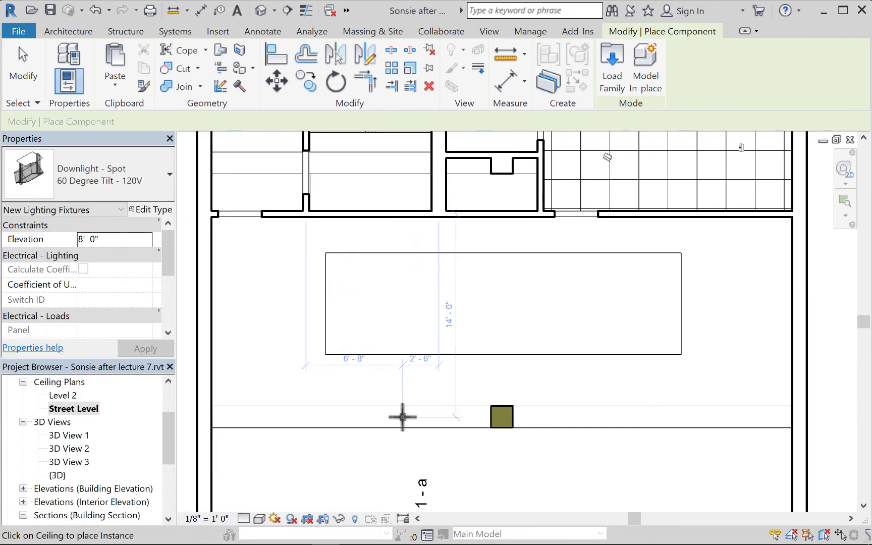
scroll(402, 416, "up", 5)
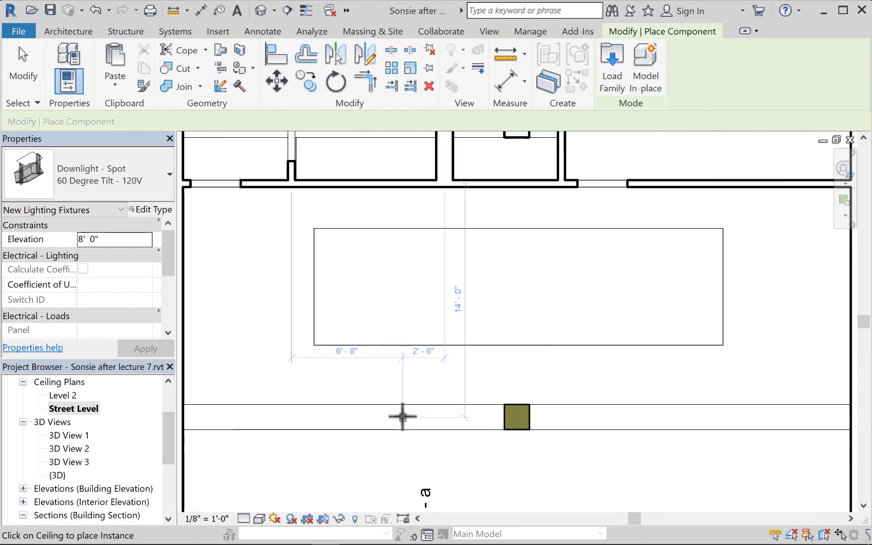
middle_click_drag(401, 415, 542, 384)
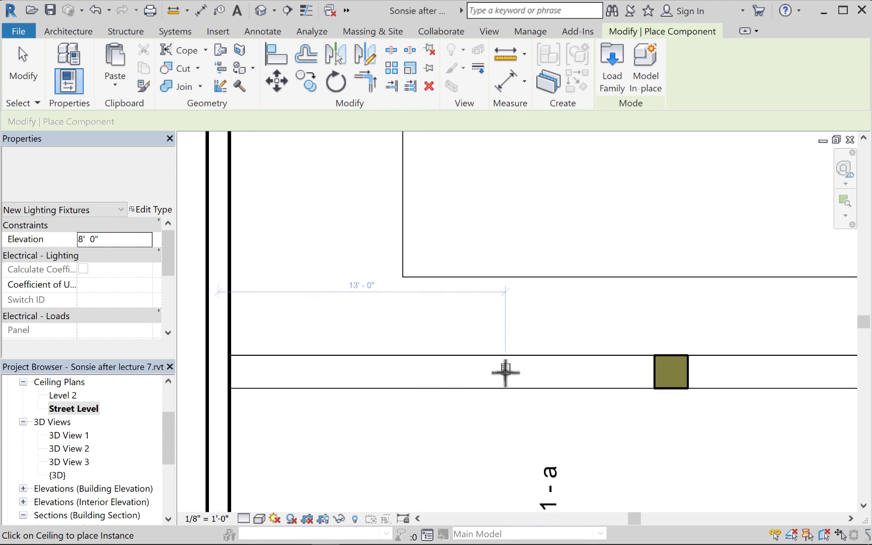
scroll(503, 372, "up", 3)
scroll(507, 375, "up", 1)
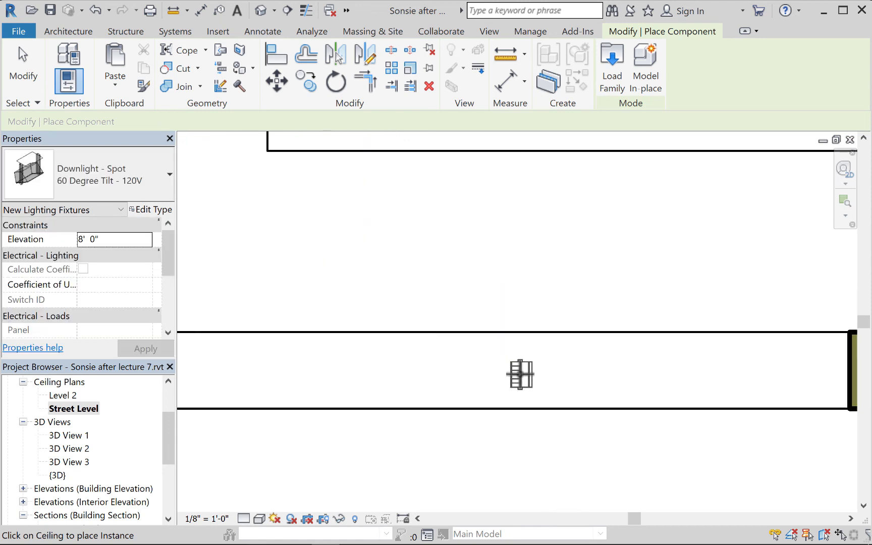
left_click(520, 373)
left_click(311, 336)
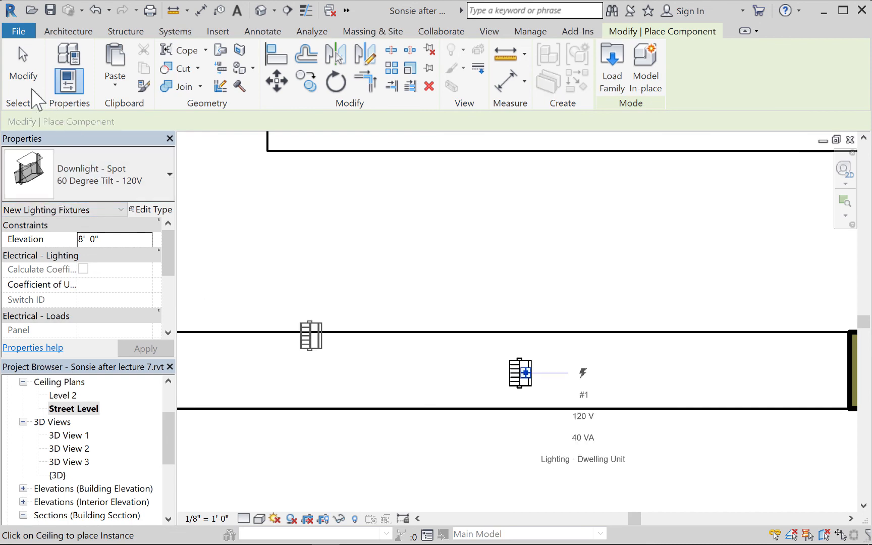
left_click(25, 75)
Rotate the new beam enclosure downlight 180 degrees so it faces the column
left_click(520, 384)
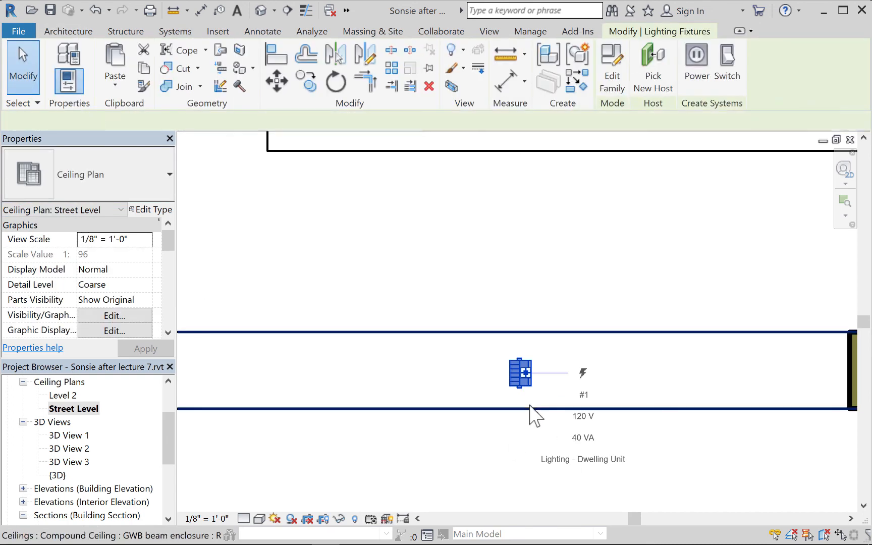
left_click(336, 81)
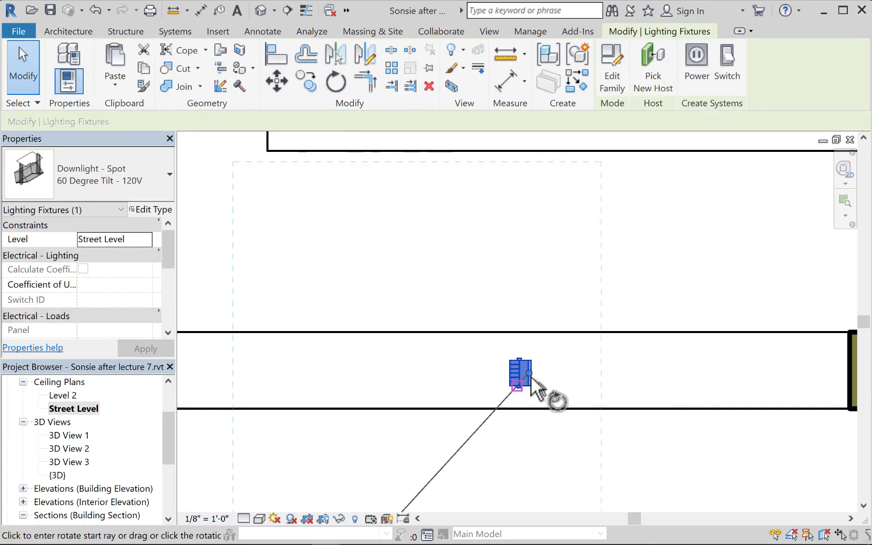
left_click(311, 373)
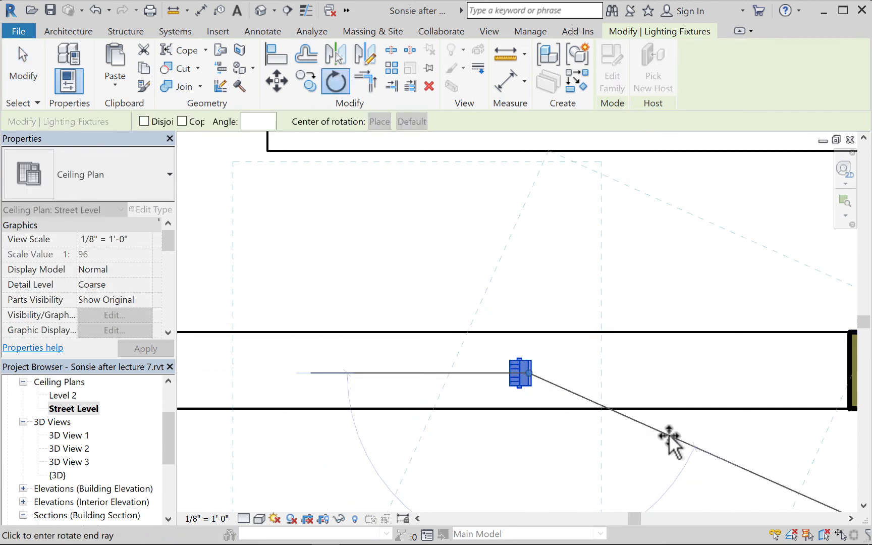
left_click(765, 373)
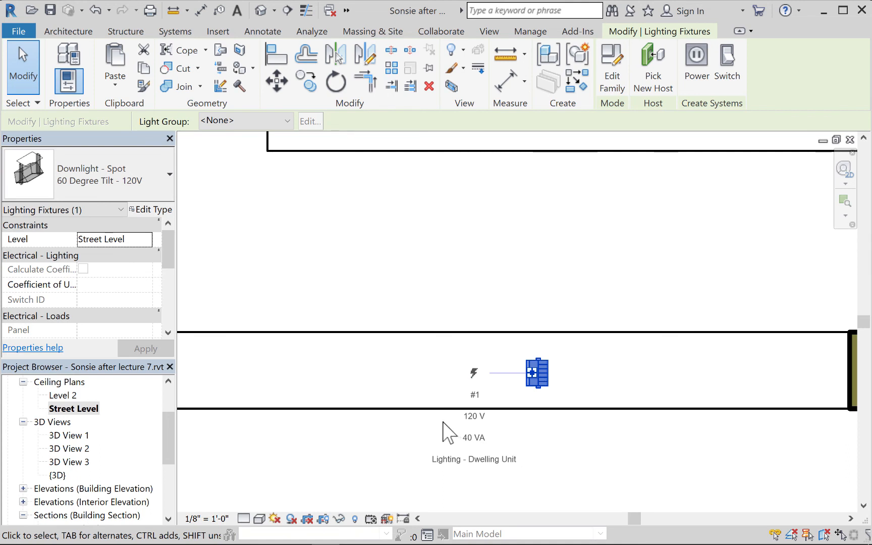
left_click(582, 88)
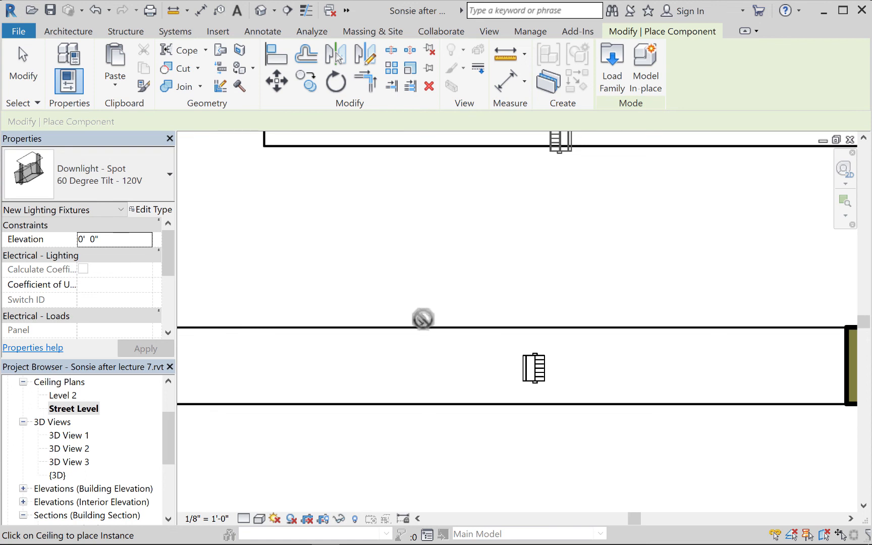
scroll(434, 307, "down", 1)
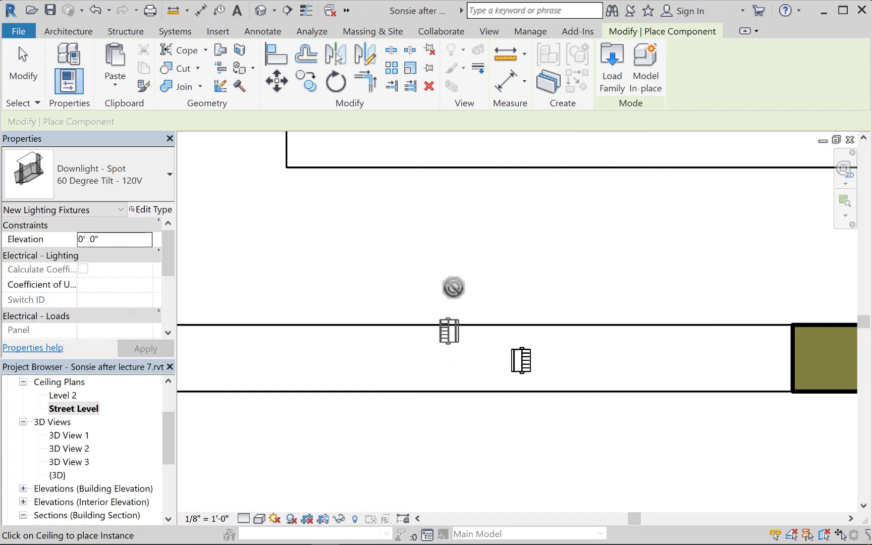
scroll(453, 287, "down", 6)
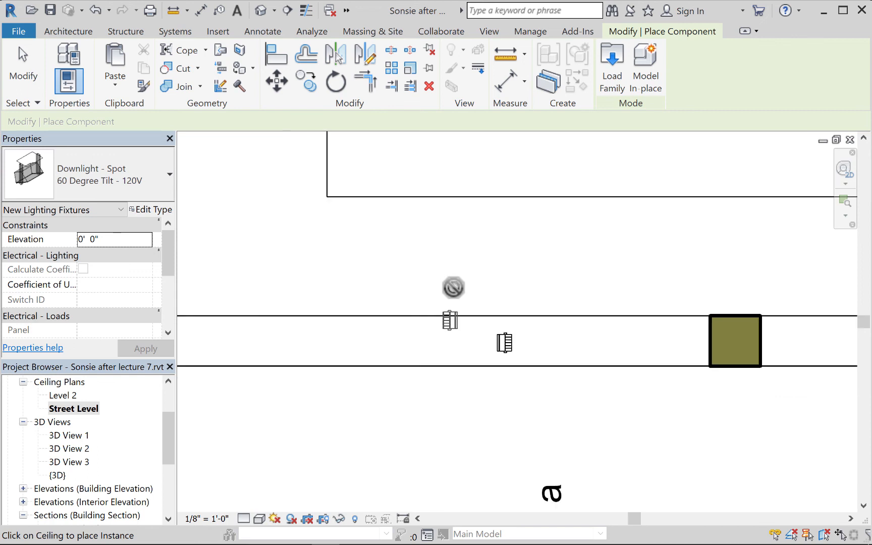
scroll(537, 322, "down", 2)
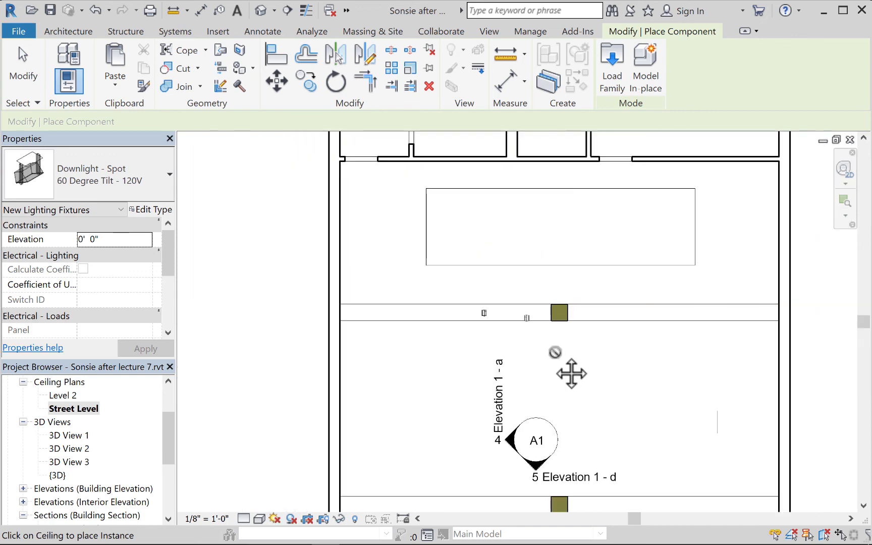
middle_click_drag(554, 372, 540, 406)
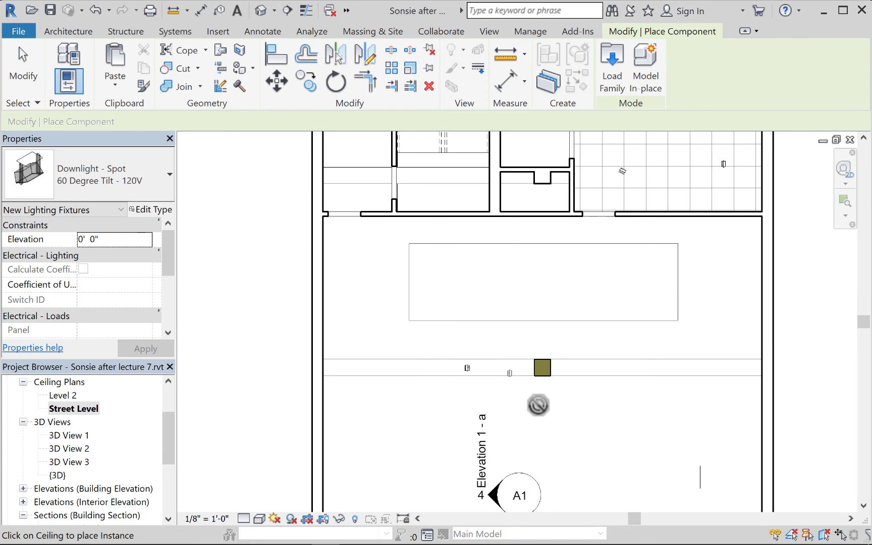
left_click(21, 64)
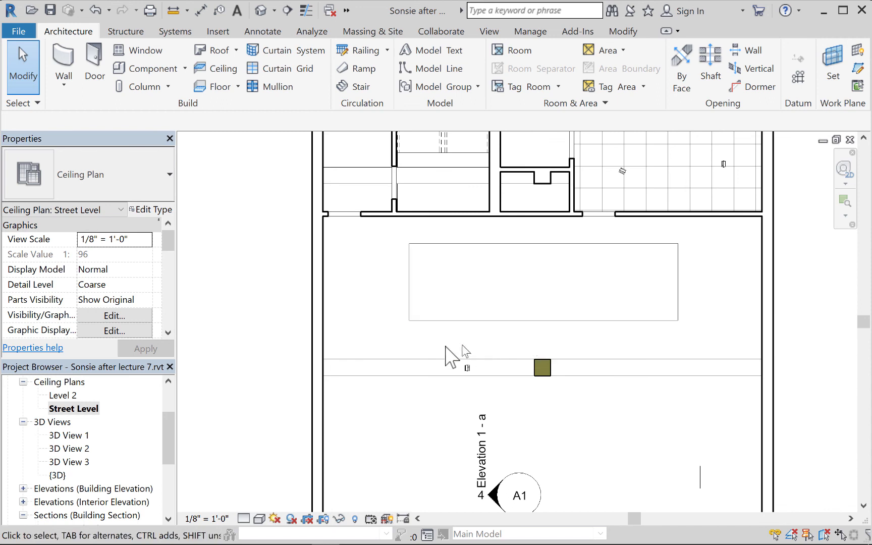
Place a Sconce Light - Uplight 100W - 120V on the left wall of the large room, beside the rectangular ceiling
scroll(483, 354, "up", 2)
middle_click_drag(483, 354, 466, 414)
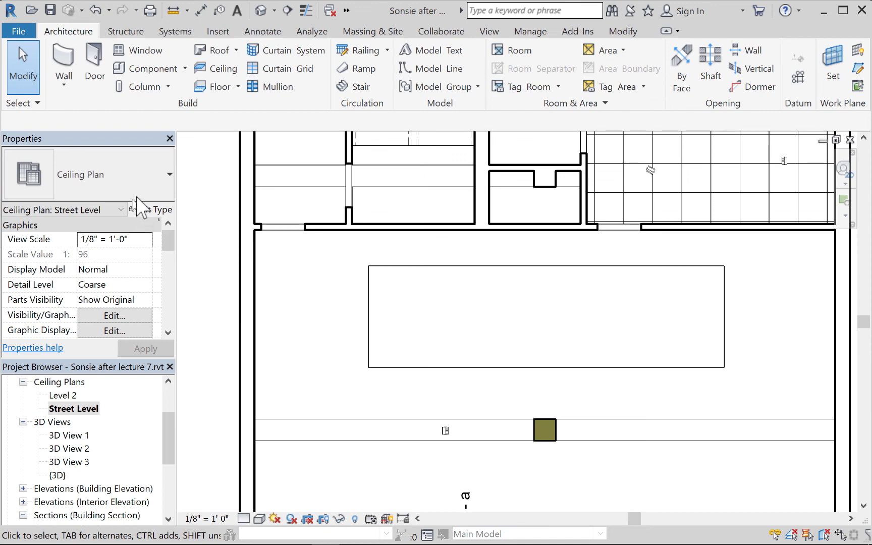
left_click(146, 70)
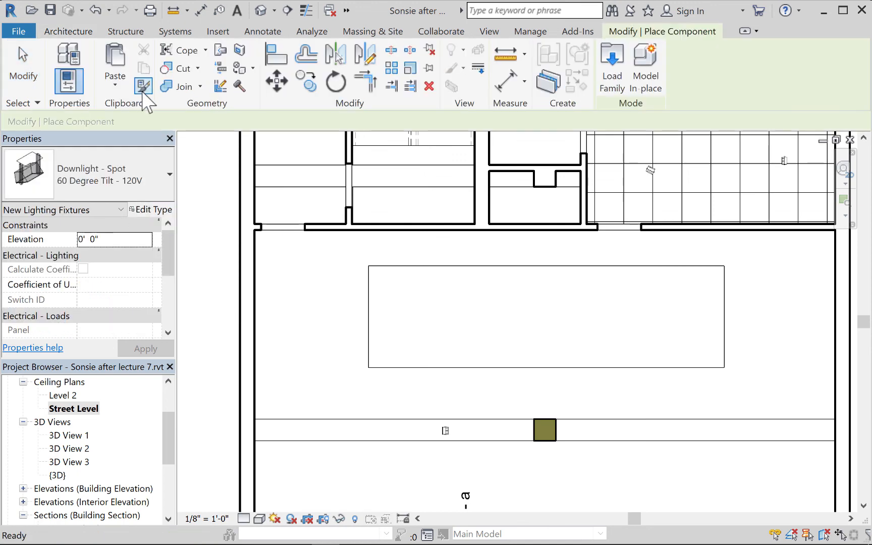
left_click(166, 181)
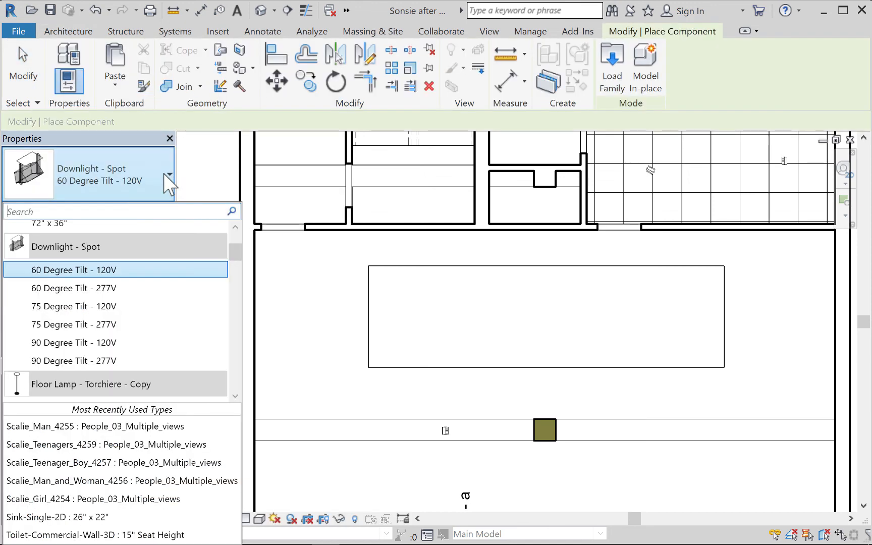
left_click_drag(236, 255, 250, 341)
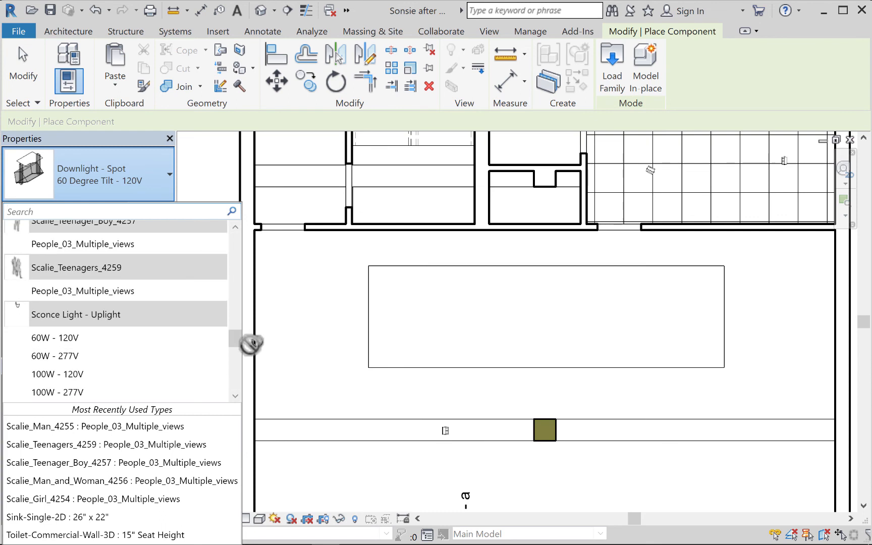
left_click(49, 373)
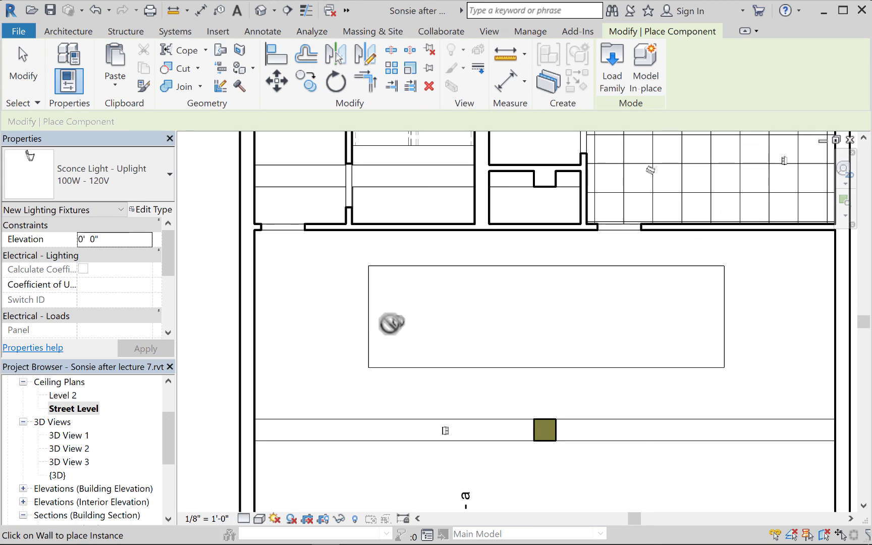
left_click(252, 328)
left_click(28, 83)
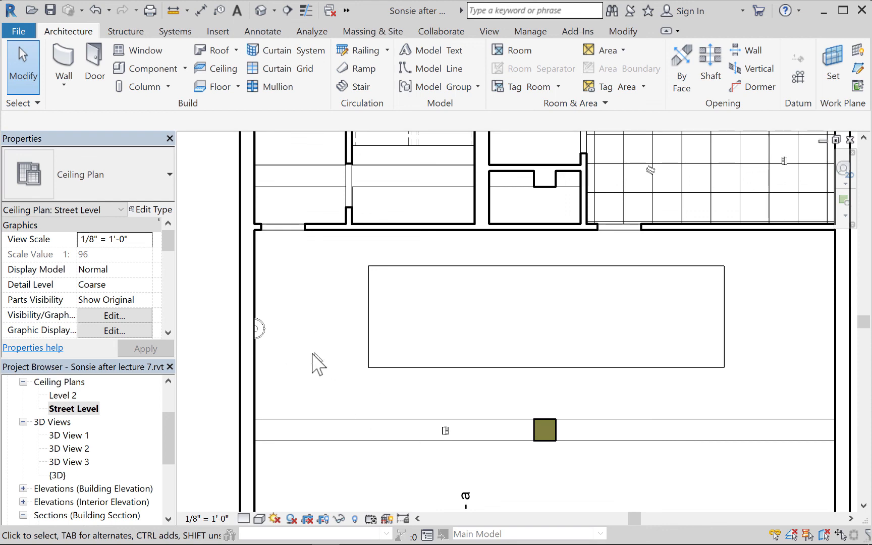
Edit the rectangular GWB on Mtl. Stud ceiling's boundary and draw a slope arrow from its right edge's midpoint to its left edge's midpoint
scroll(252, 325, "up", 1)
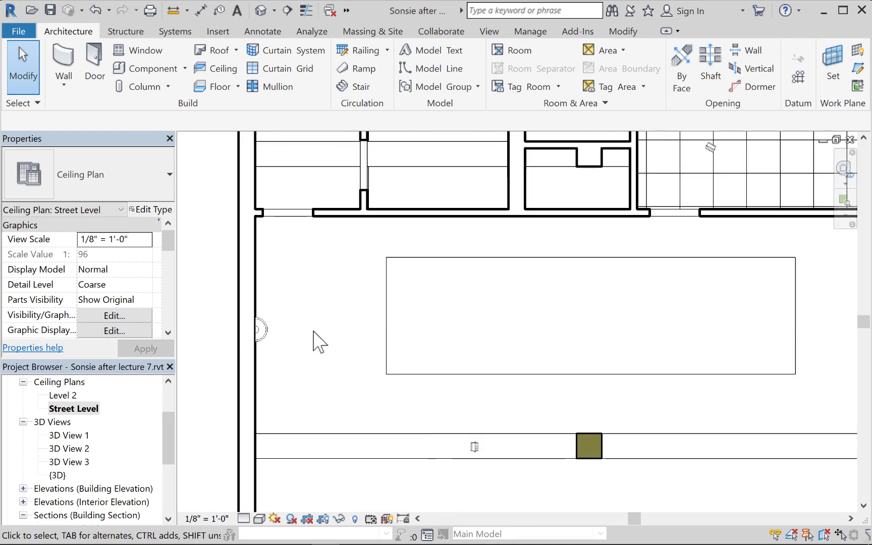
left_click(398, 374)
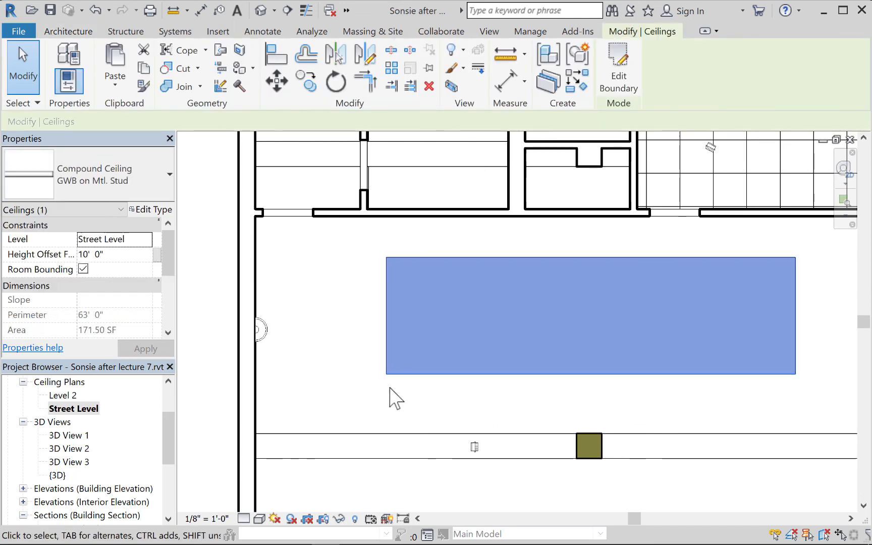
middle_click_drag(438, 413, 343, 421)
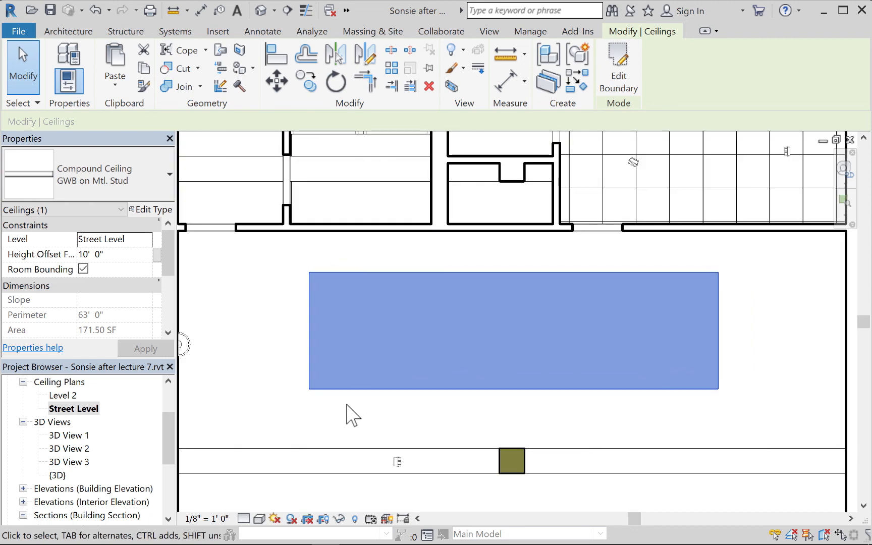
left_click(331, 411)
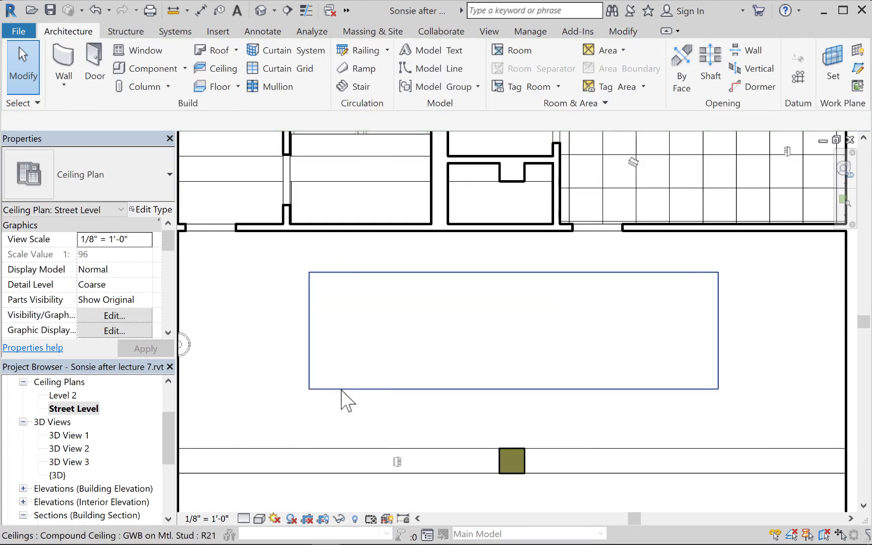
double_click(343, 400)
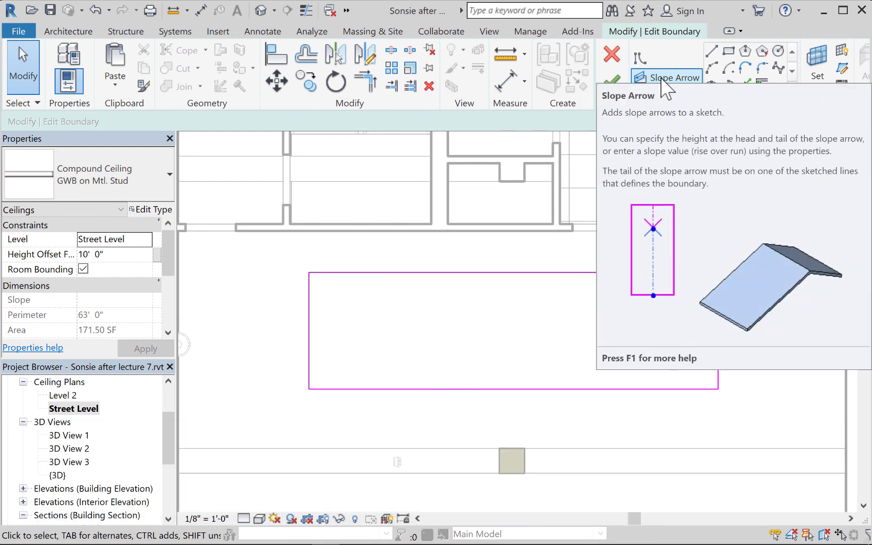
left_click(662, 78)
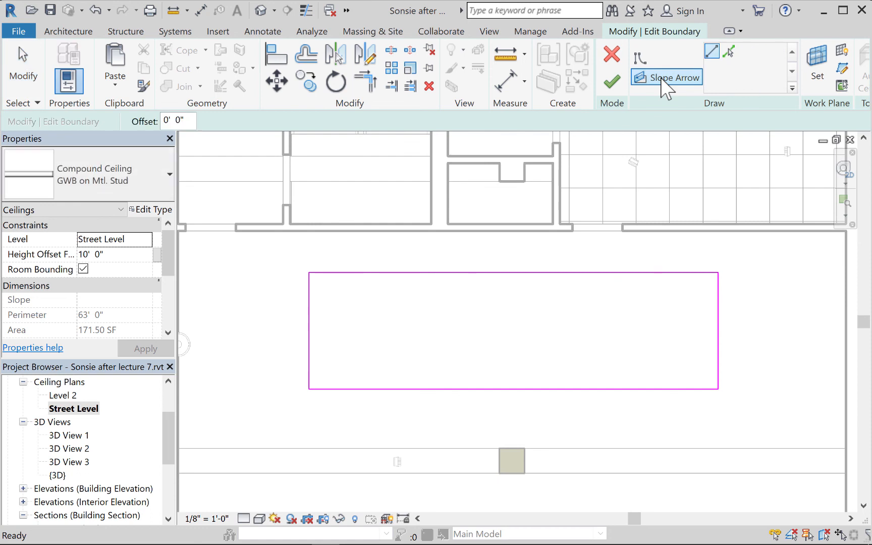
left_click(713, 330)
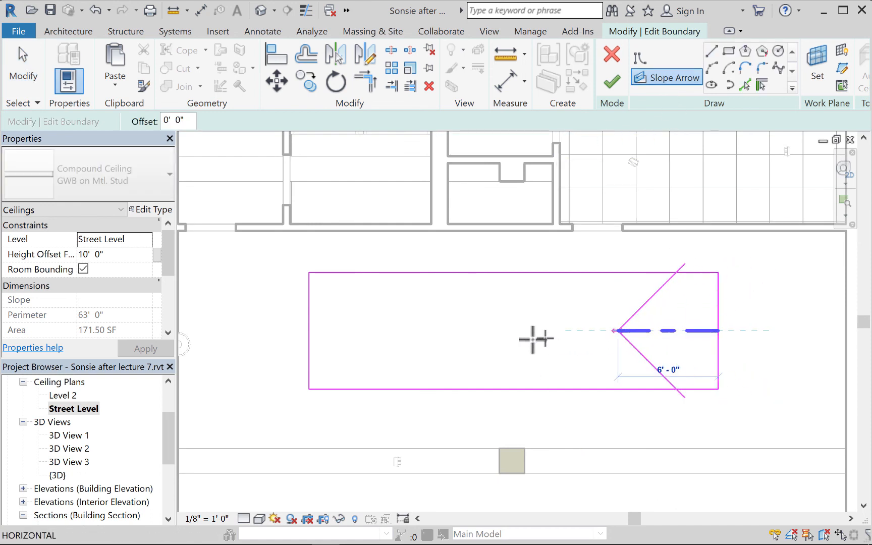
left_click(309, 331)
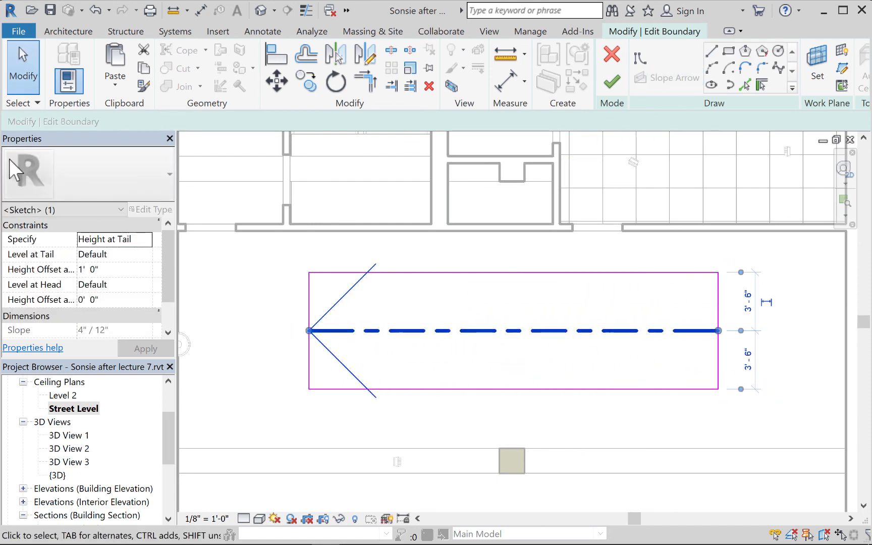
left_click(19, 68)
left_click(456, 338)
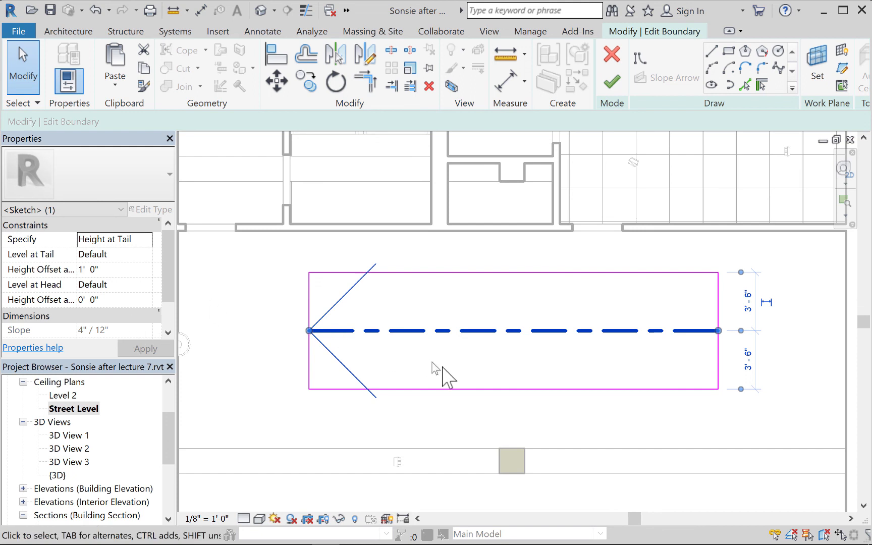
Set the slope arrow's height offset at tail to -2' 0" and finish editing the rectangular ceiling's boundary
left_click(87, 270)
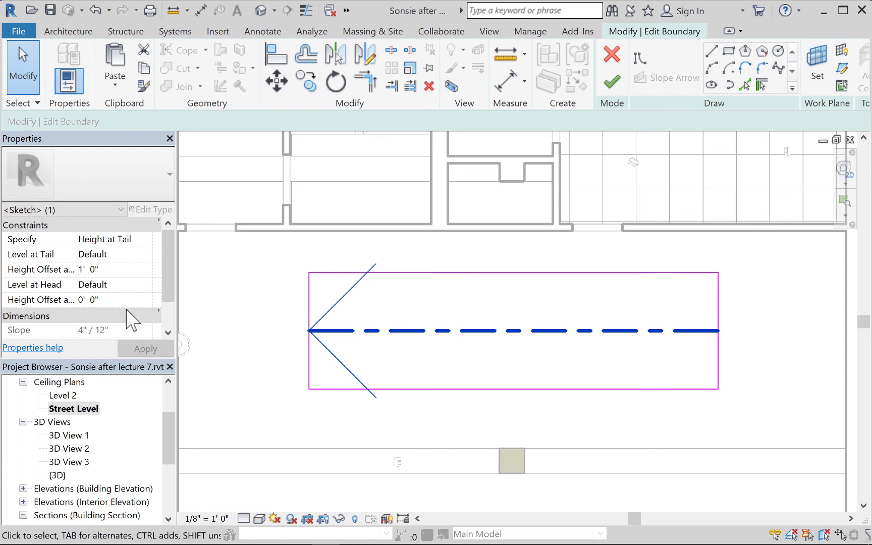
type("-2")
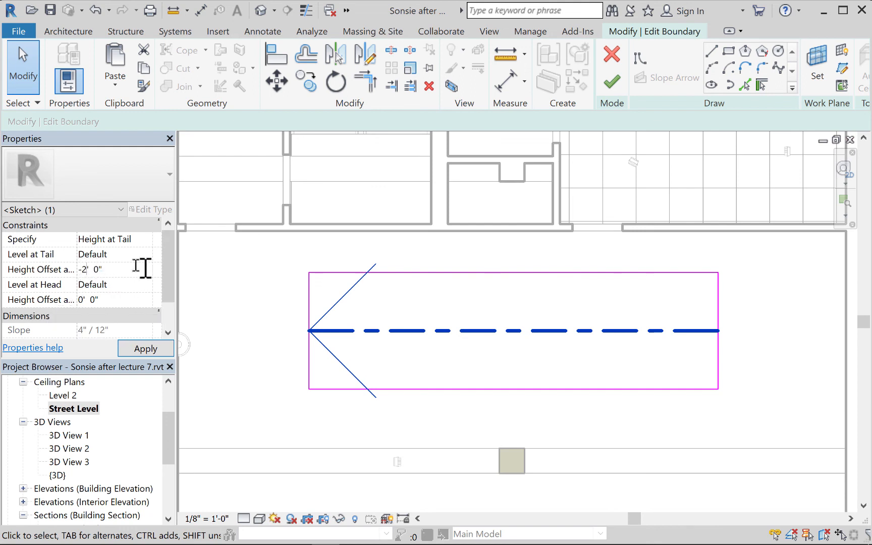
left_click_drag(178, 279, 231, 290)
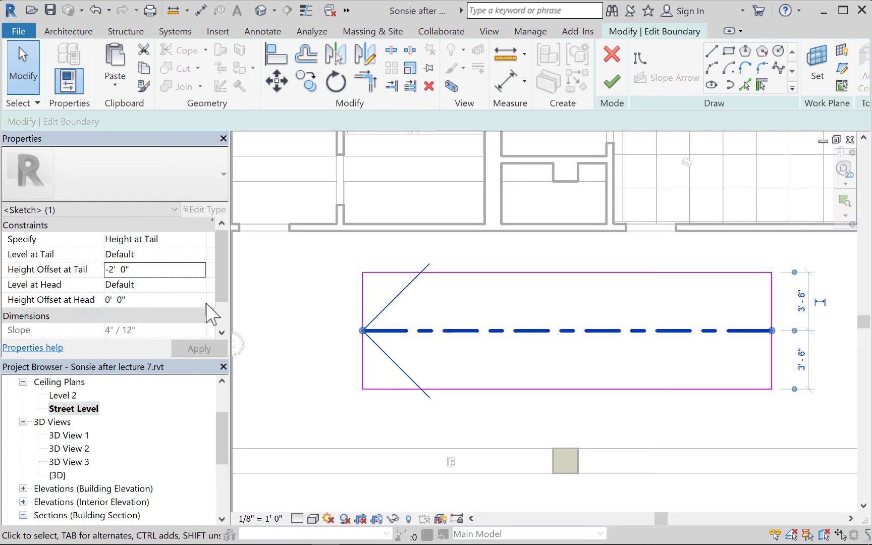
left_click_drag(231, 285, 177, 286)
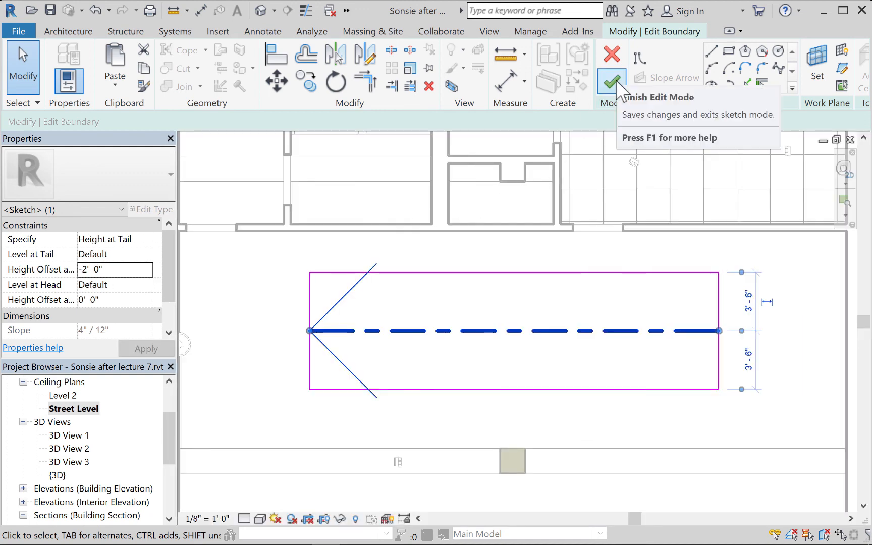
left_click(617, 82)
left_click(273, 296)
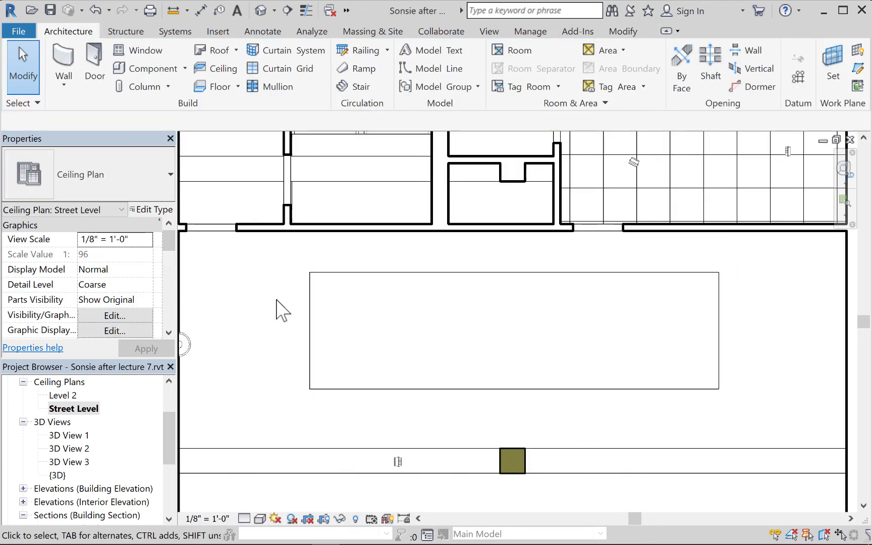
Place another Downlight - Spot 60 Degree Tilt - 120V near the middle of the rectangular sloped ceiling
left_click(402, 464)
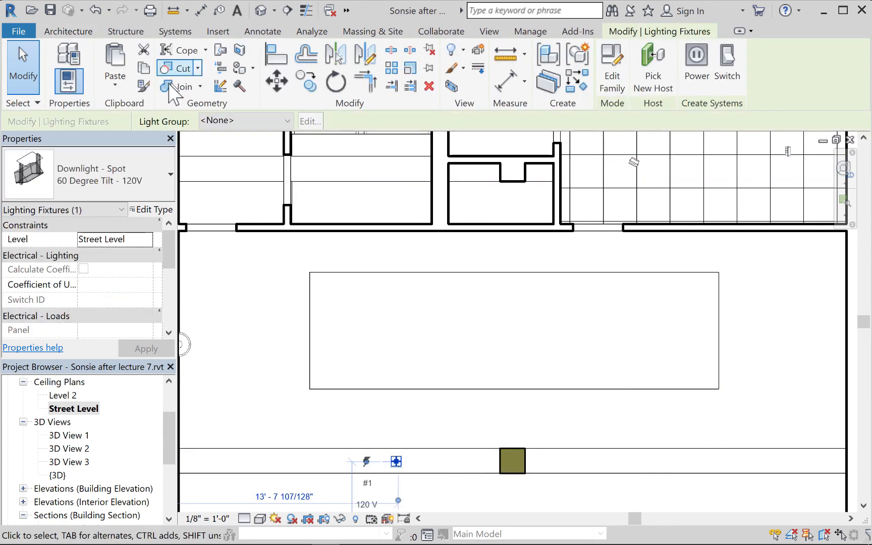
key("c")
key("s")
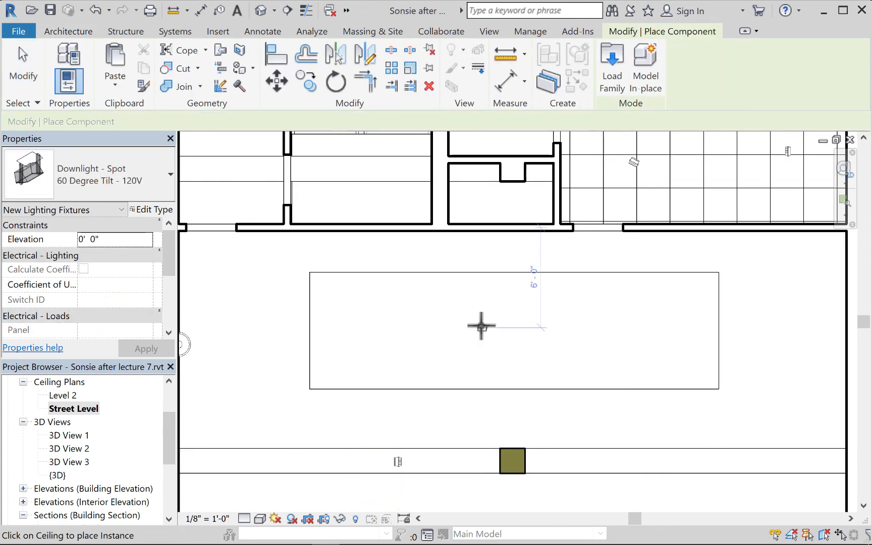
left_click(480, 329)
scroll(405, 336, "up", 5)
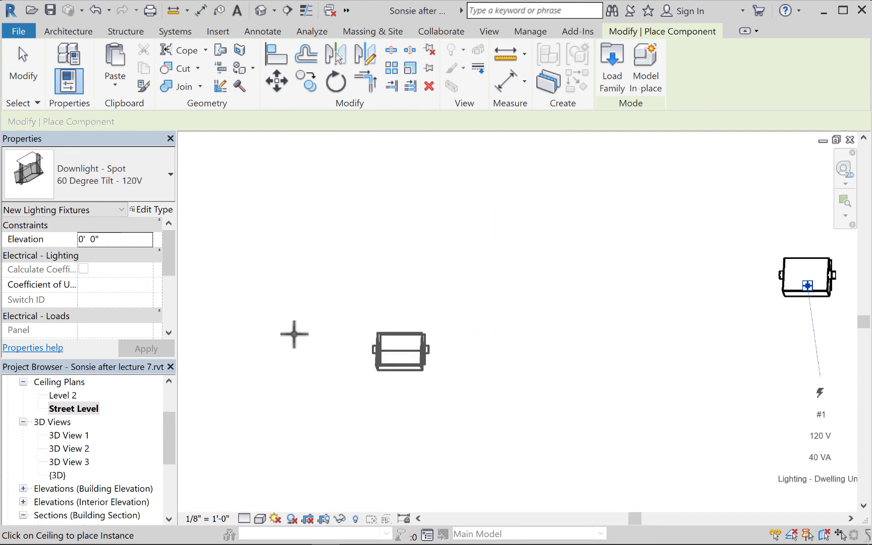
key("Escape")
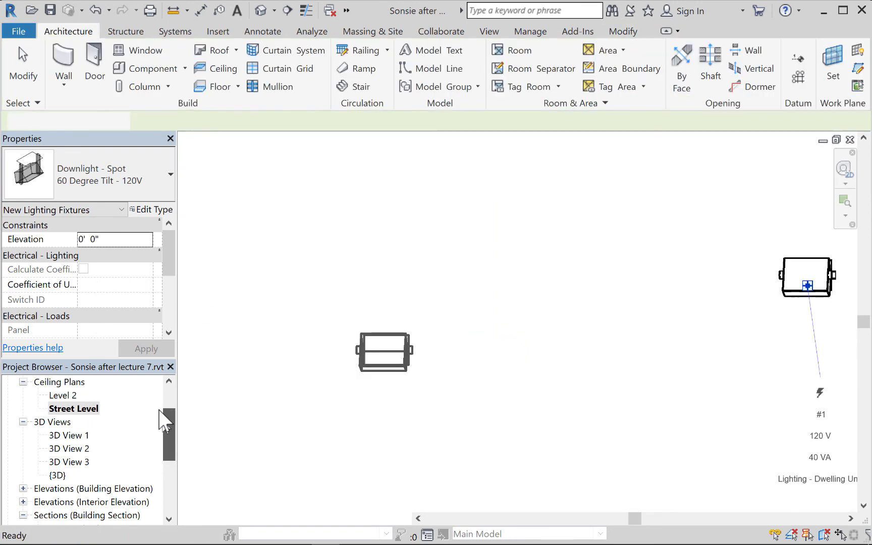
Create a camera view on the Street Level floor plan, from below the lower column in the dining room toward the closet beyond the back wall
scroll(74, 455, "up", 2)
double_click(71, 435)
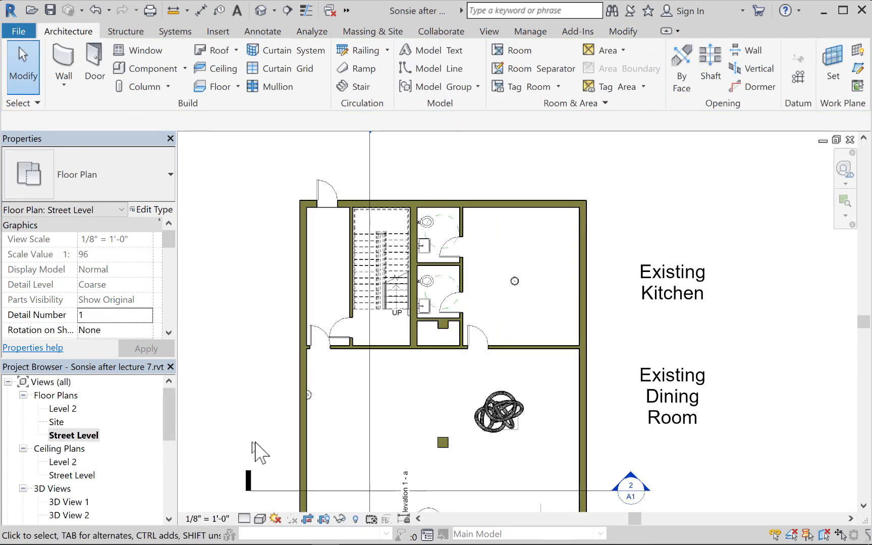
mouse_move(335, 444)
middle_mouse_down()
mouse_move(330, 361)
mouse_move(309, 283)
middle_mouse_up()
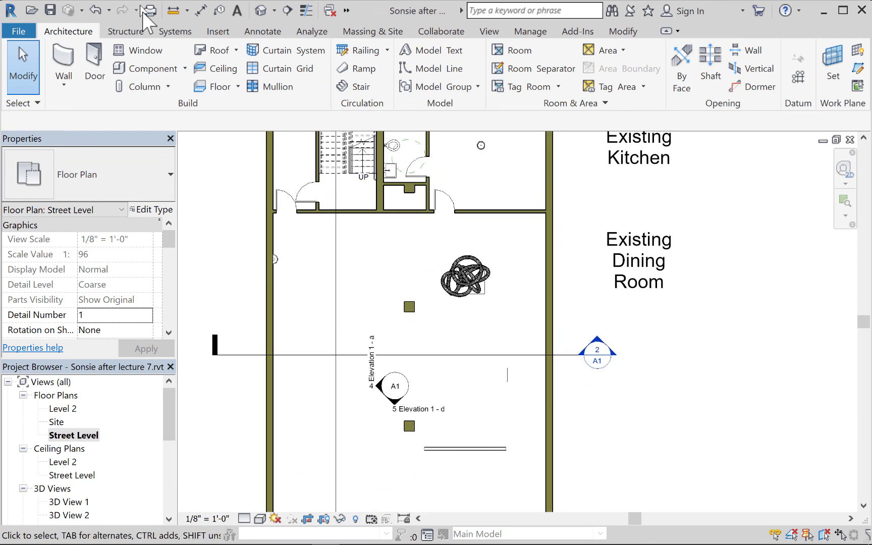
left_click(274, 11)
left_click(285, 48)
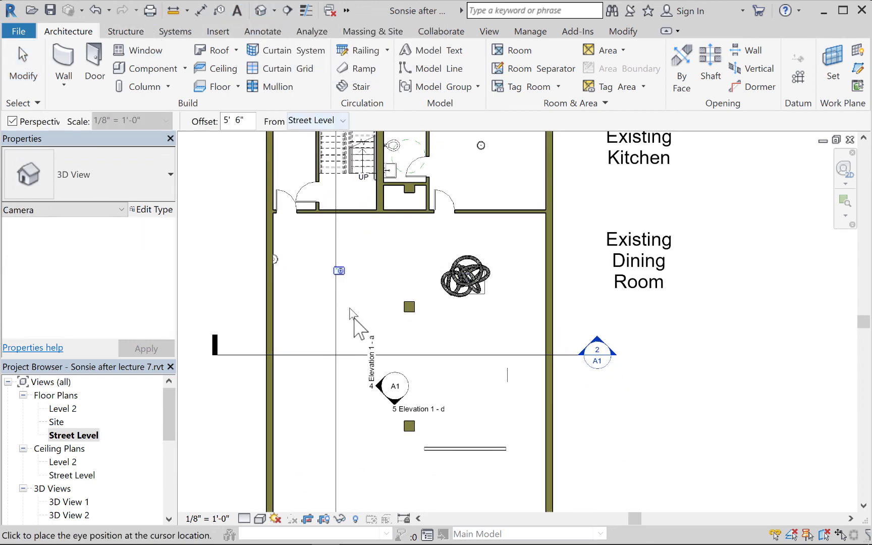
left_click(402, 495)
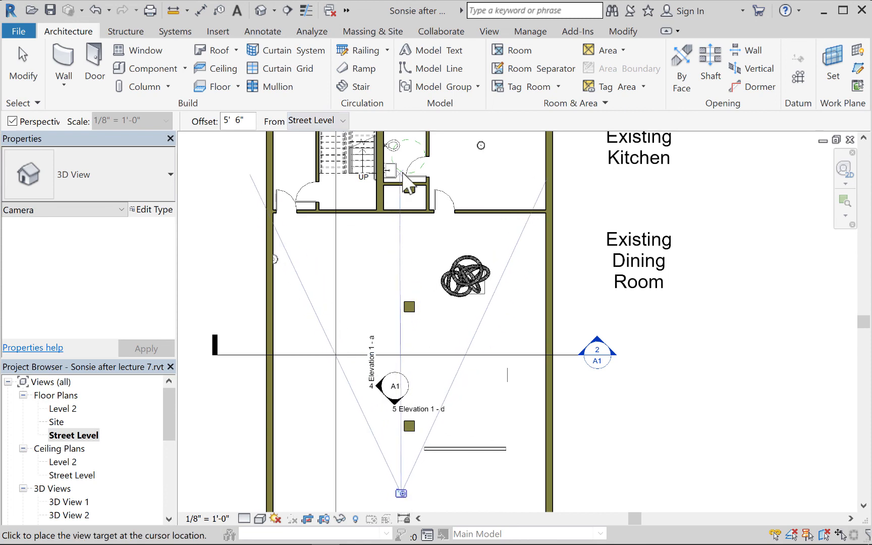
left_click(390, 197)
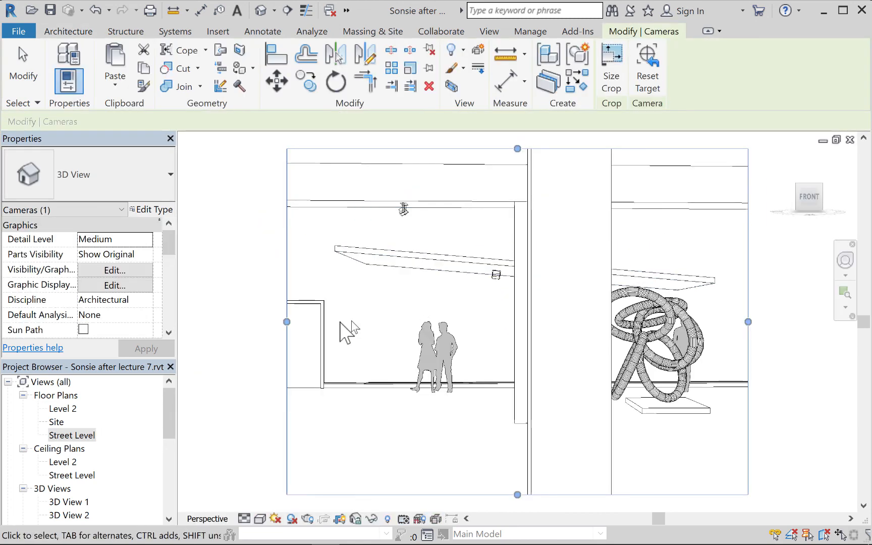
left_click(25, 81)
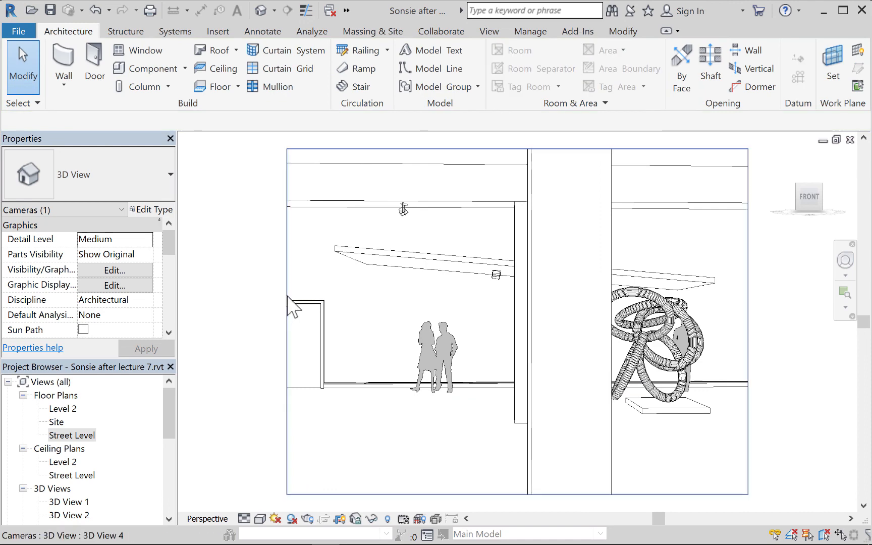
Widen the camera view's crop region on both sides and extend it slightly upward to show the dining room's side walls
left_click(288, 308)
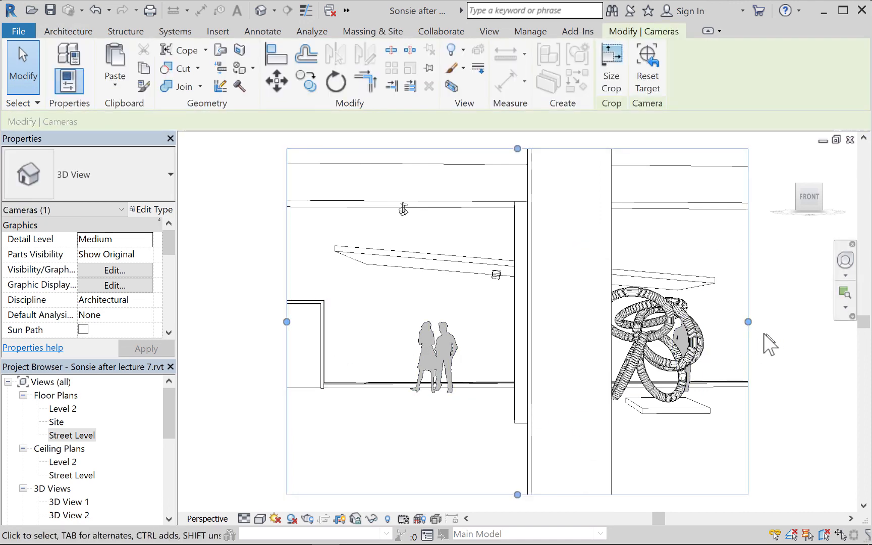
scroll(710, 341, "down", 1)
scroll(709, 341, "down", 1)
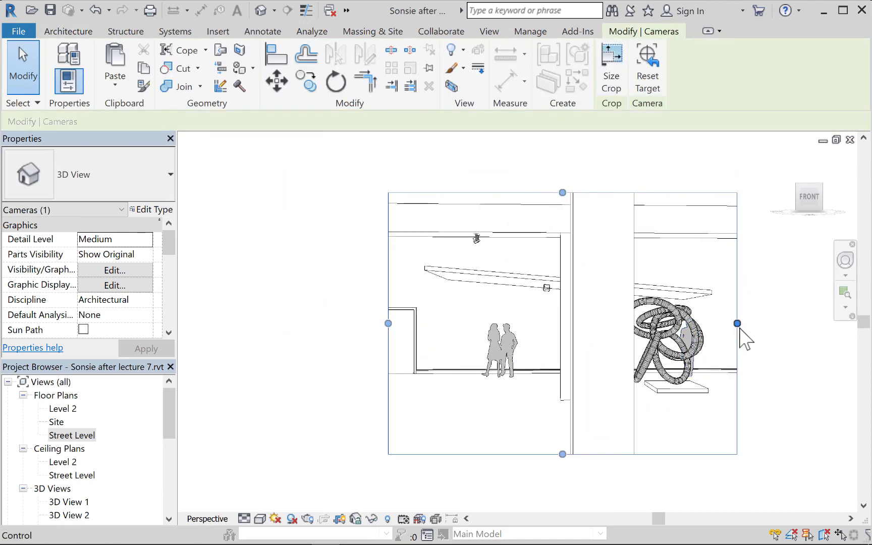
left_click_drag(741, 324, 818, 323)
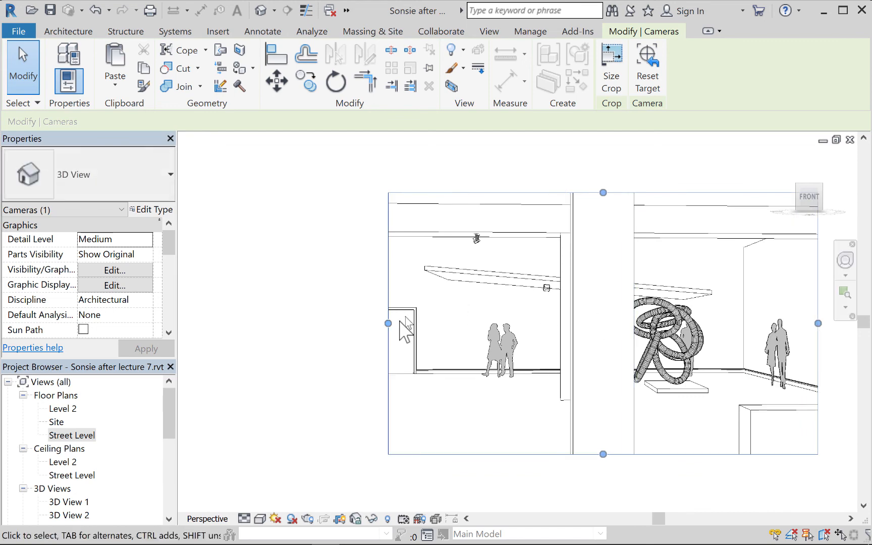
left_click_drag(388, 324, 275, 324)
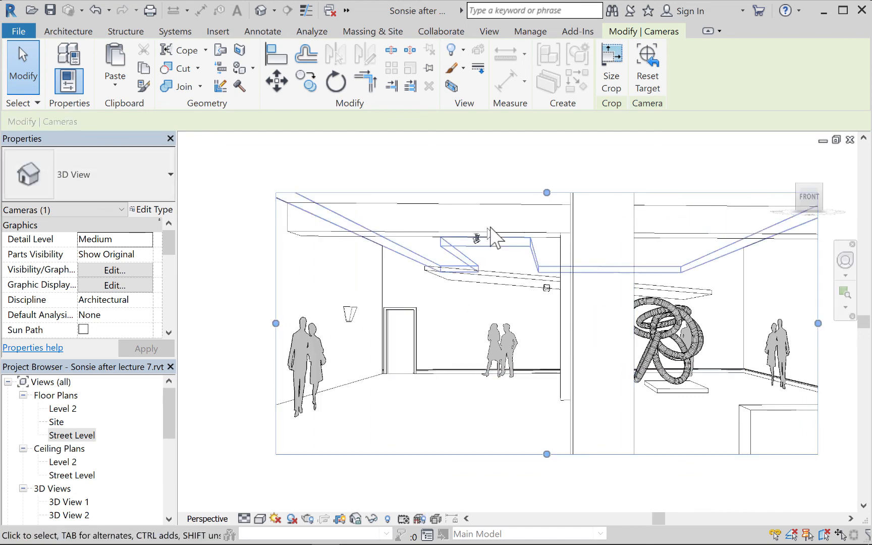
left_click_drag(547, 192, 546, 184)
middle_click_drag(556, 337, 384, 296)
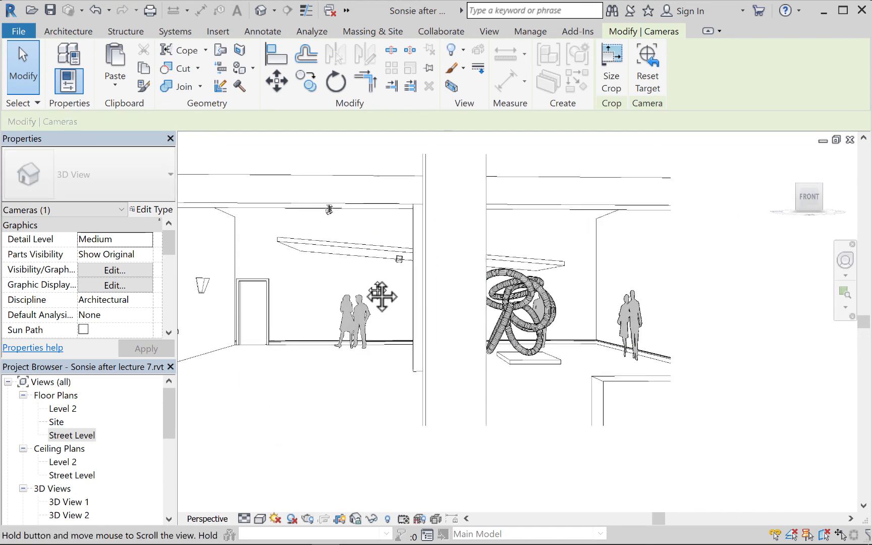
left_click_drag(638, 281, 681, 281)
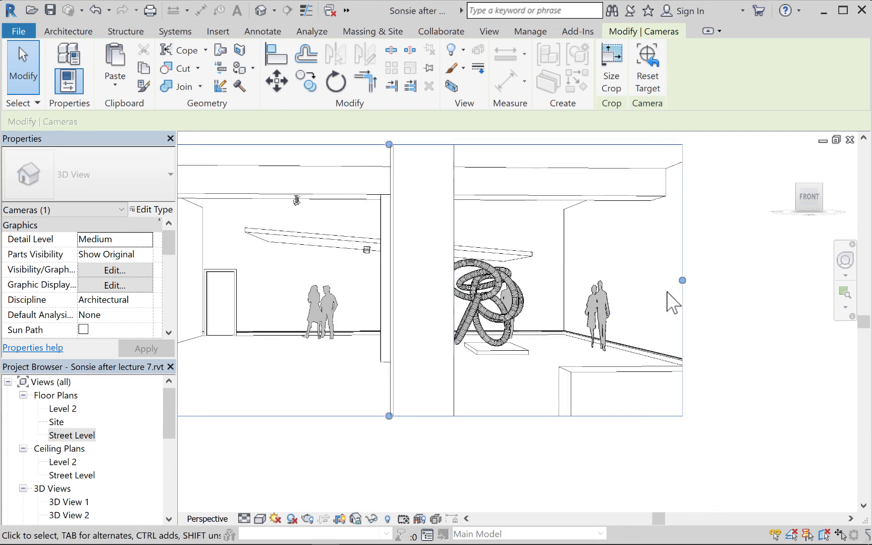
middle_click_drag(592, 323, 686, 343)
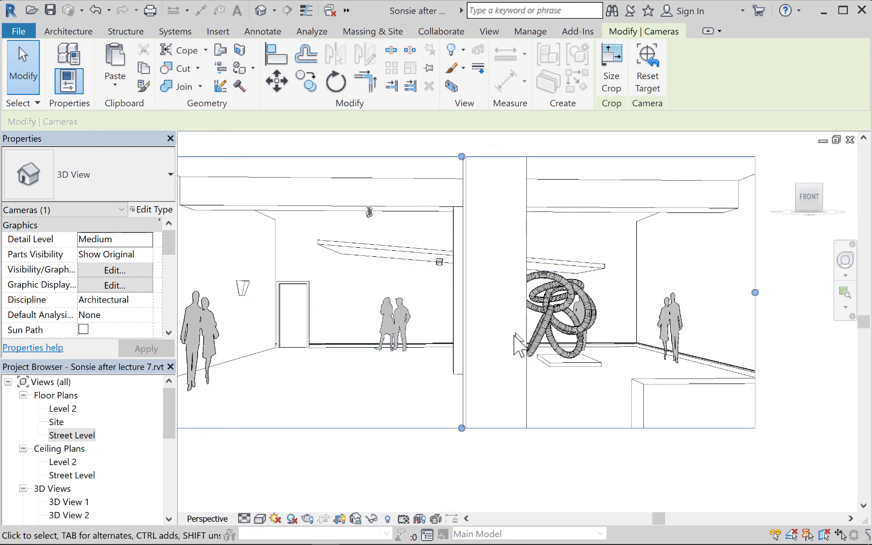
Set the sloped GWB on Mtl. Stud ceiling's height offset from level to 12' 0"
left_click(399, 259)
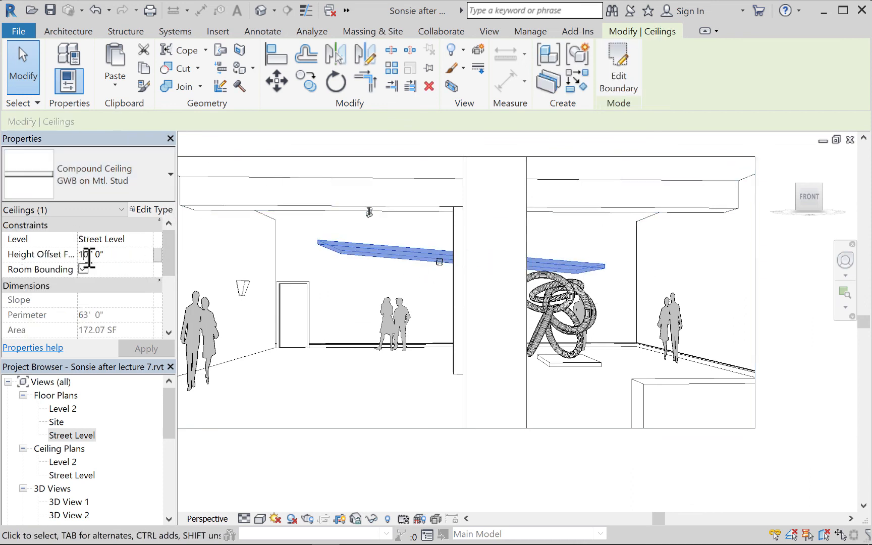
double_click(84, 253)
type("12")
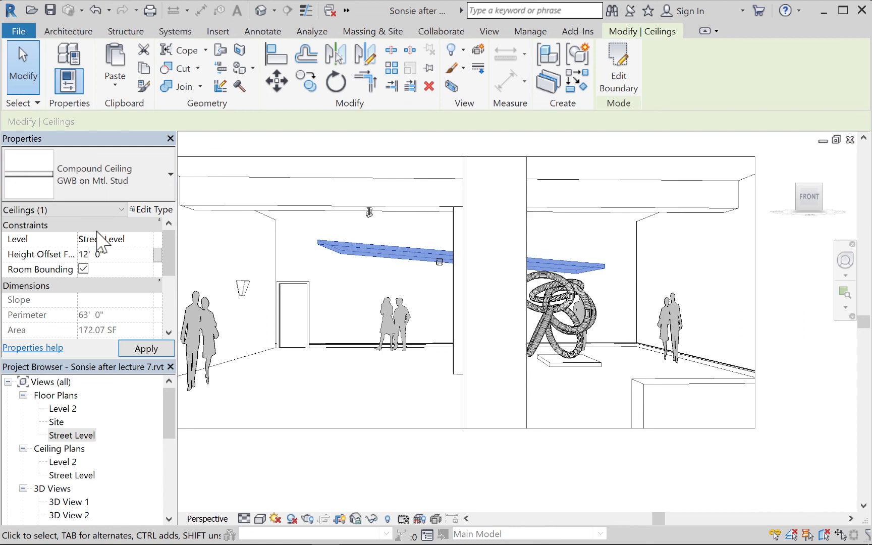
Place an automatic GWB on Mtl. Stud ceiling at 10' 0" above Street Level over the whole dining room
type("cs")
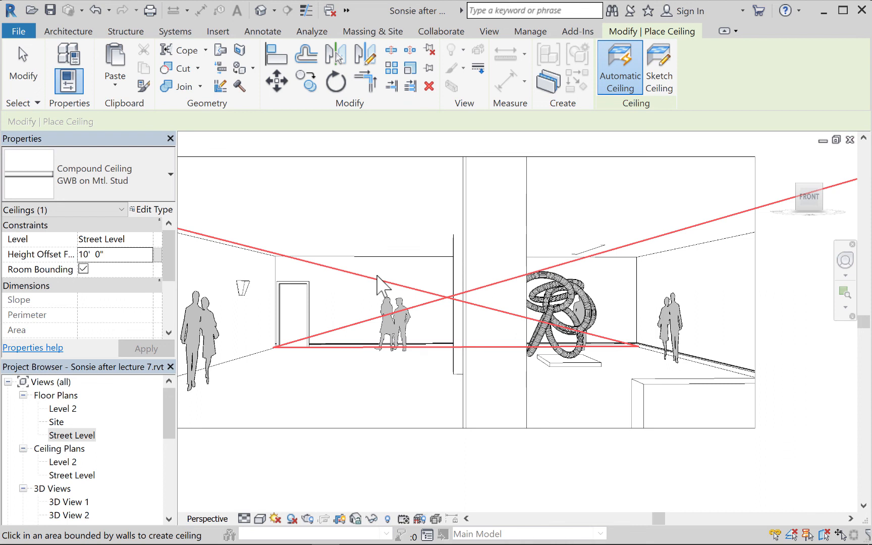
left_click(455, 149)
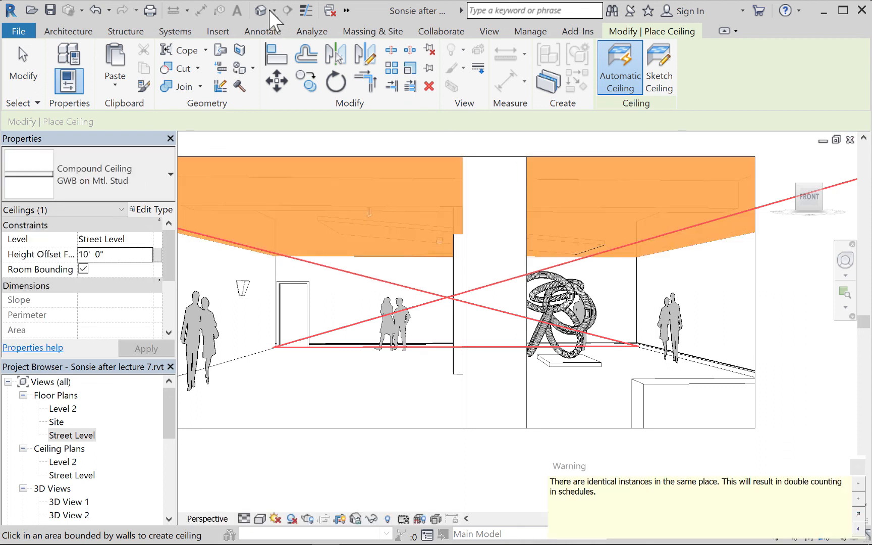
Open the default 3D view, dismiss the warning and examine the building's interior walls and levels from above
left_click(261, 10)
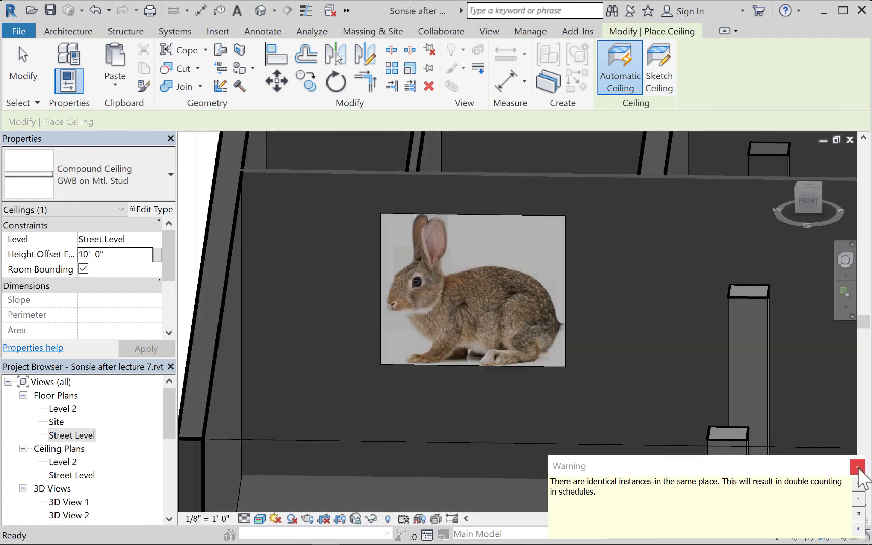
left_click(857, 467)
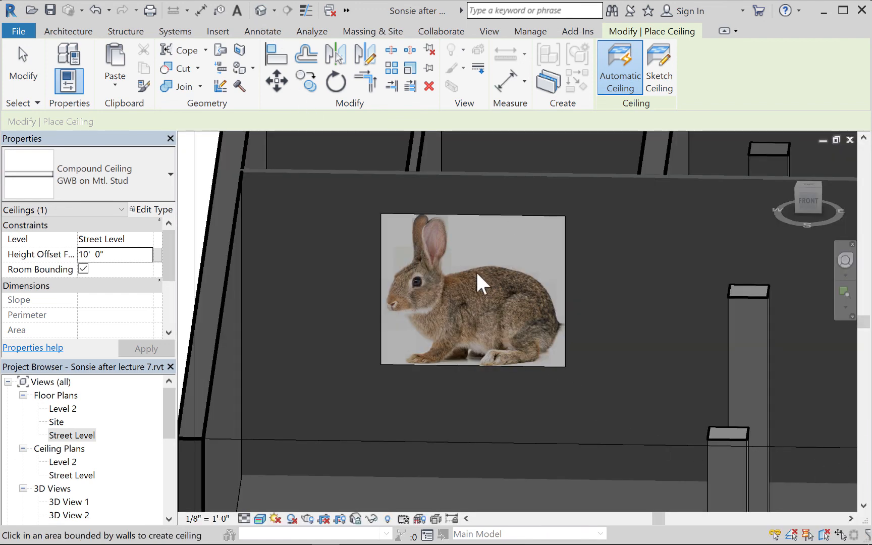
scroll(477, 270, "up", 2)
scroll(504, 293, "down", 4)
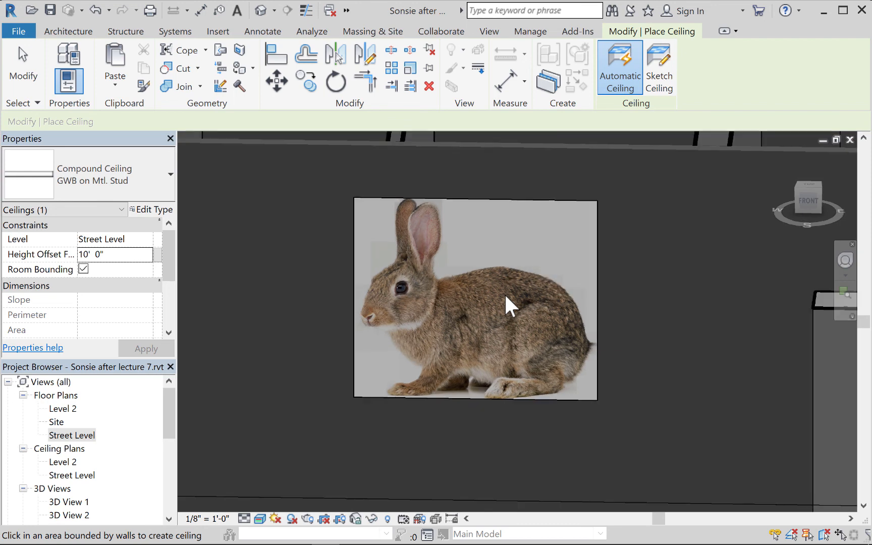
scroll(506, 297, "down", 3)
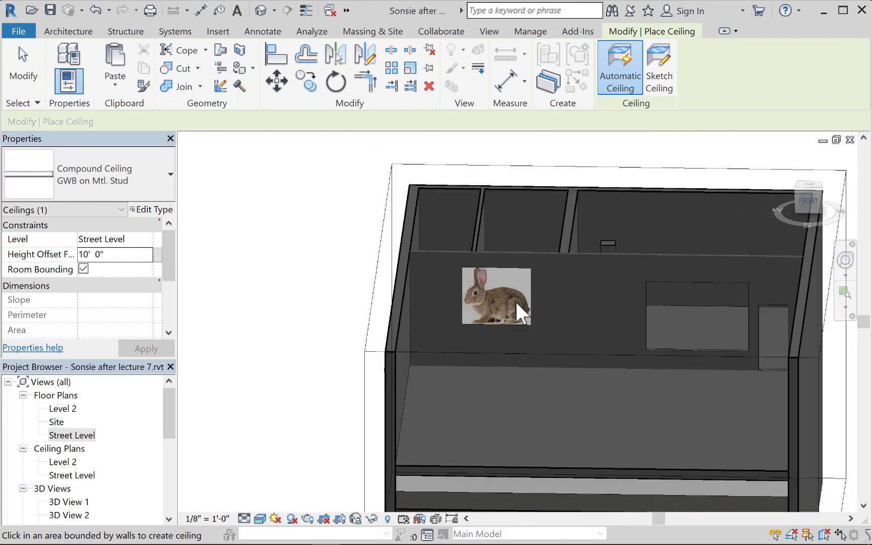
scroll(508, 309, "down", 2)
middle_click_drag(498, 309, 466, 299)
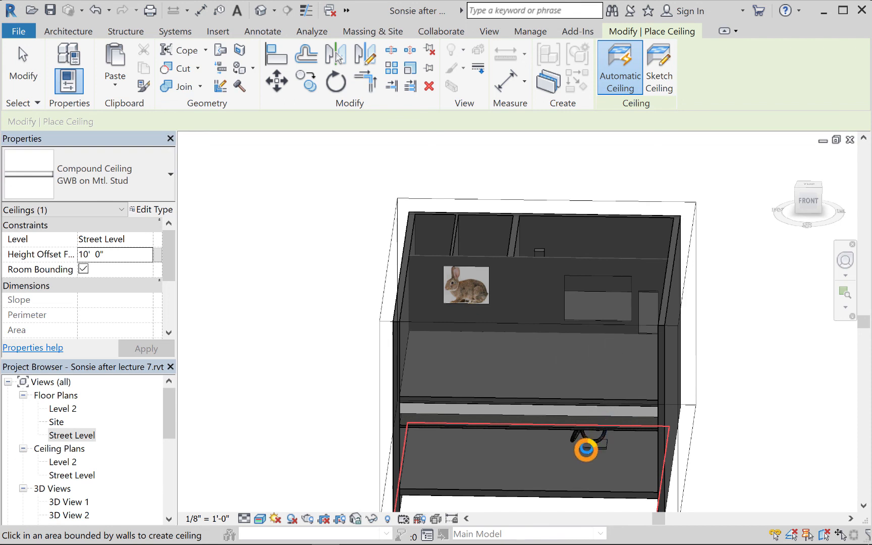